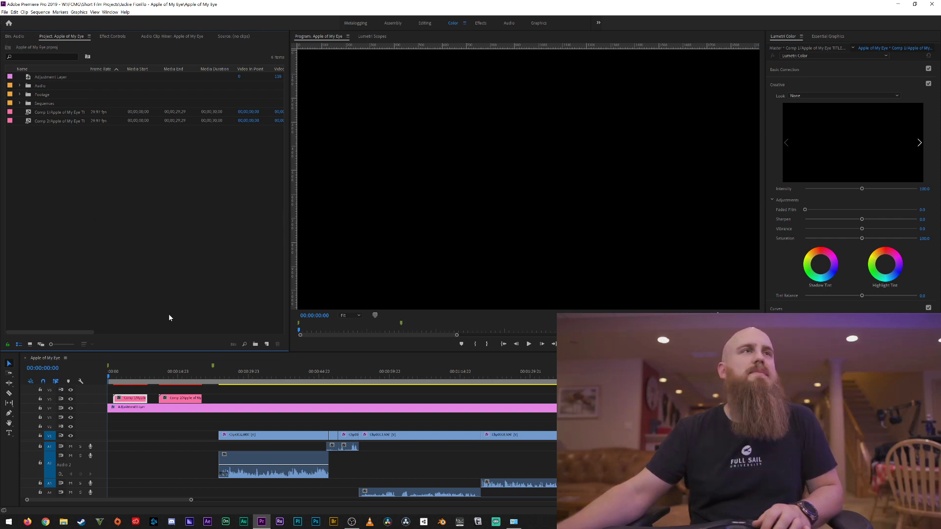
Play the opening title "Apple of my eye" and the director credit from the sequence start to review their typing animation
drag(136, 375, 110, 398)
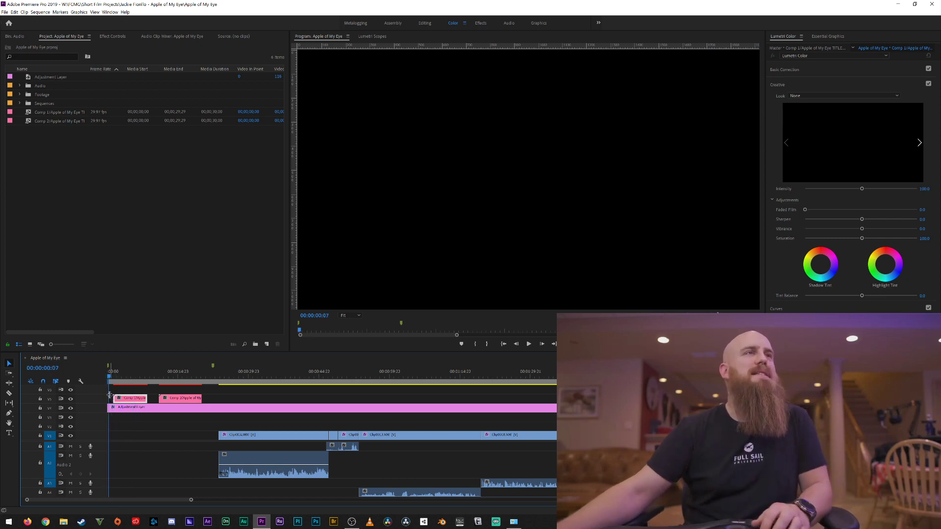
key(space)
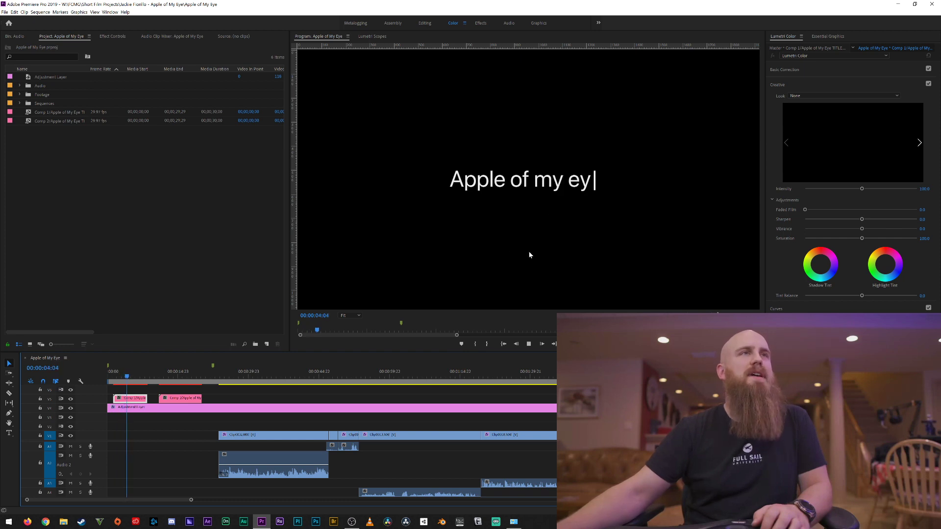
key(space)
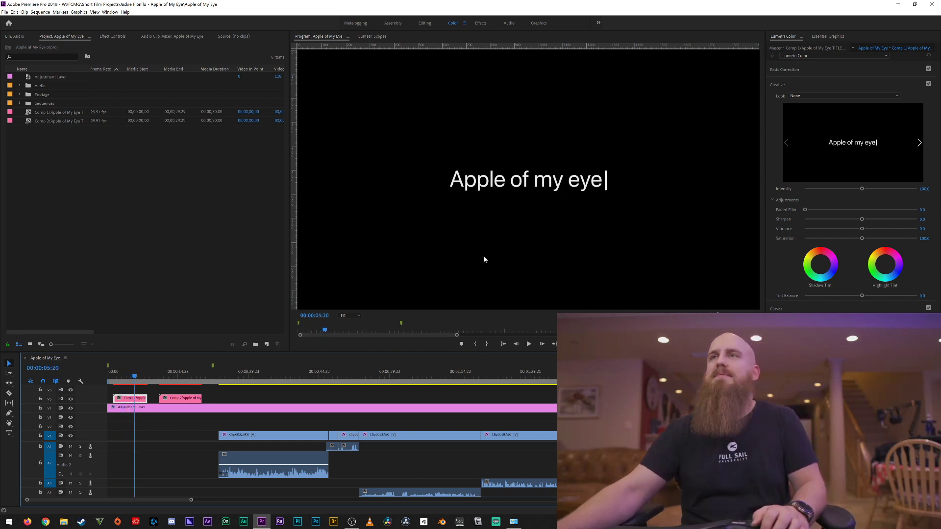
click(156, 371)
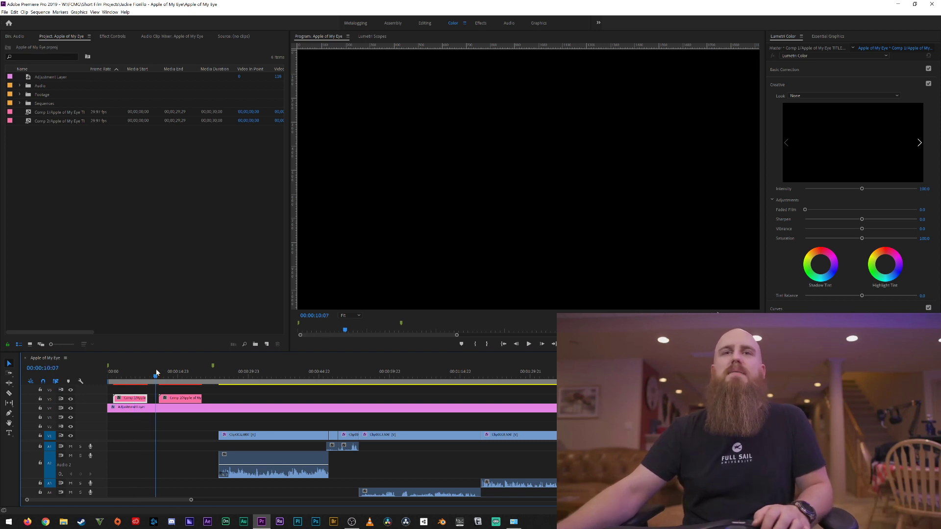
key(space)
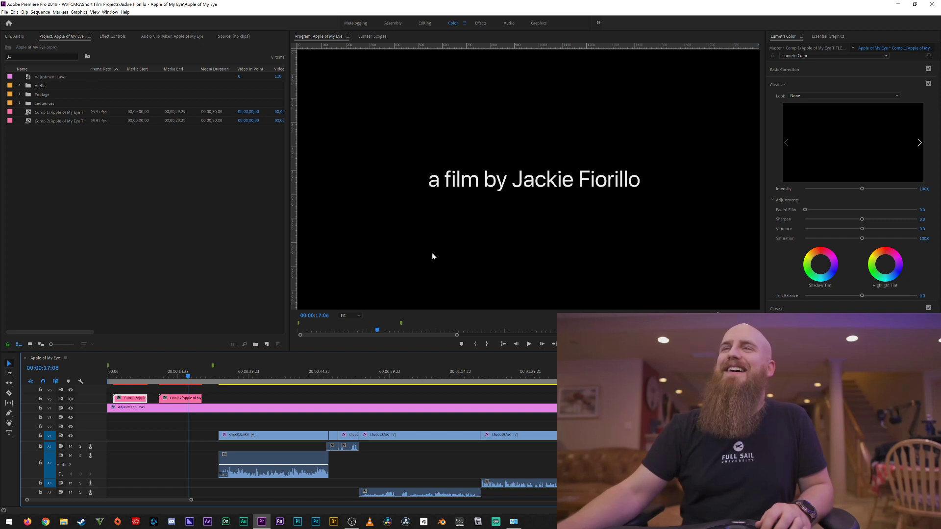
key(space)
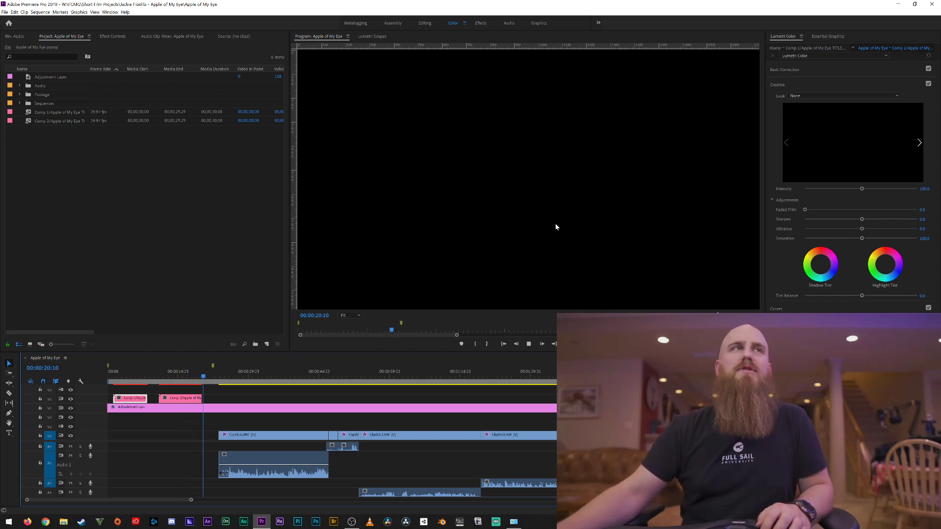
Replay and scrub both title cards to examine their timing and the black gaps around them
drag(213, 380, 109, 375)
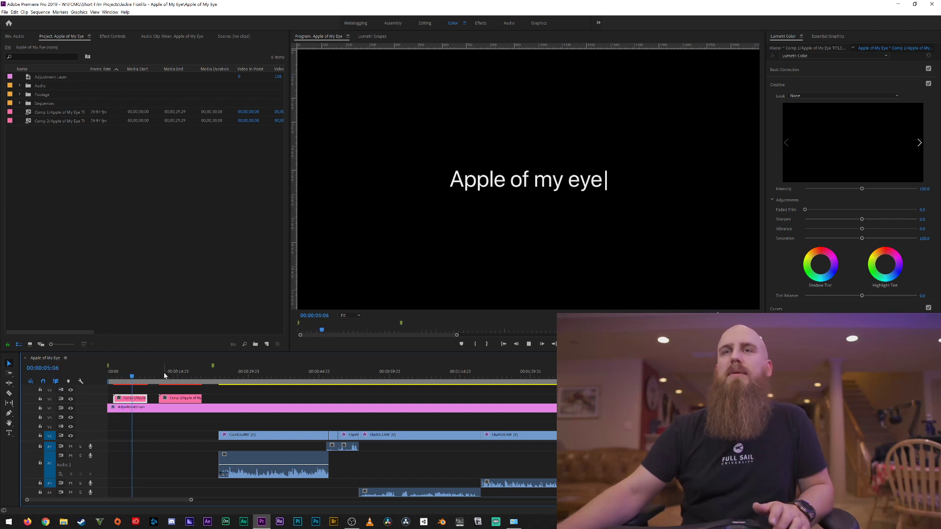
drag(171, 377, 188, 379)
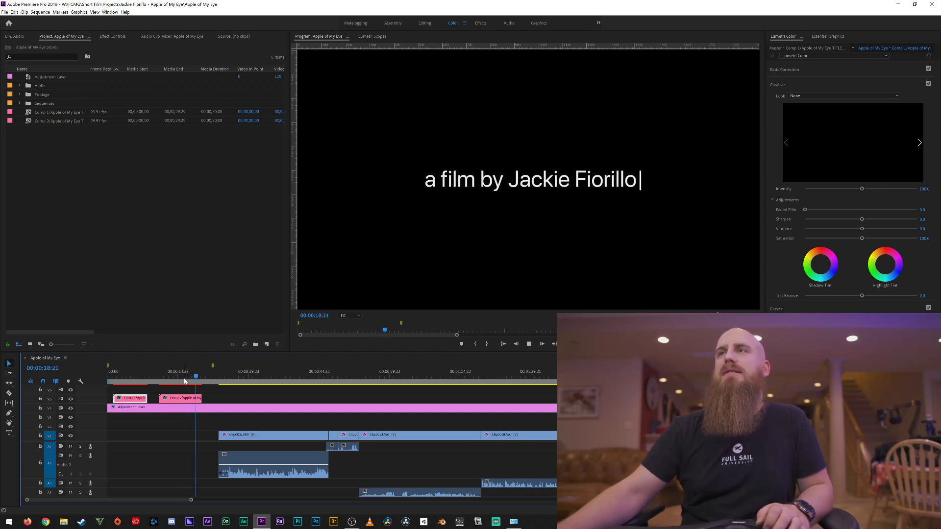
key(space)
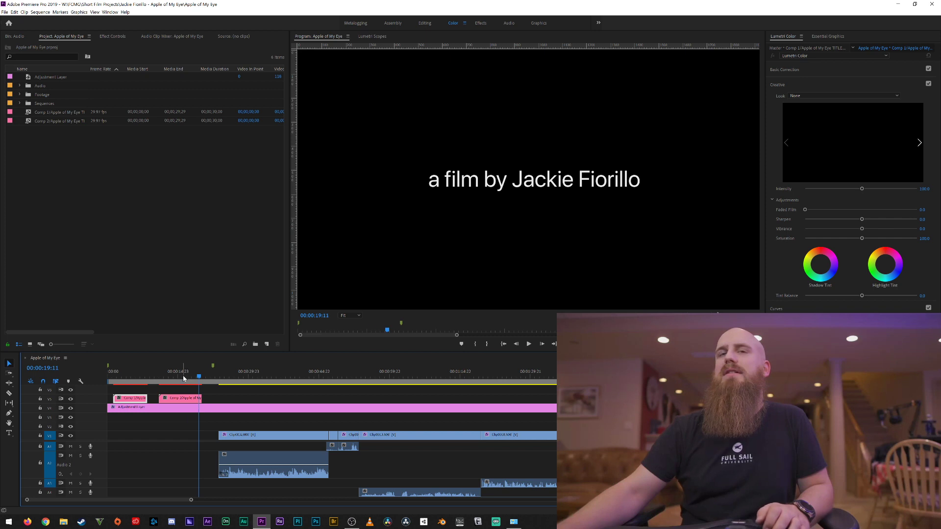
drag(184, 378, 146, 385)
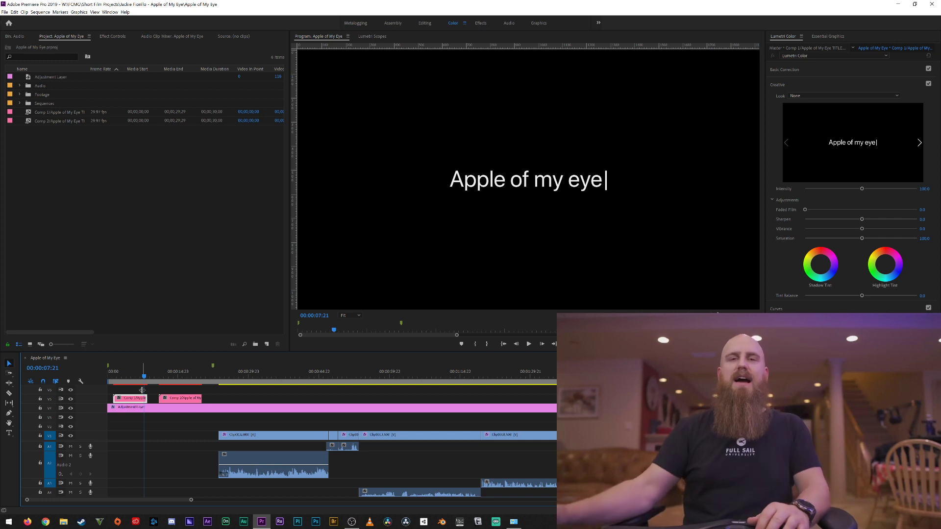
drag(167, 376, 209, 379)
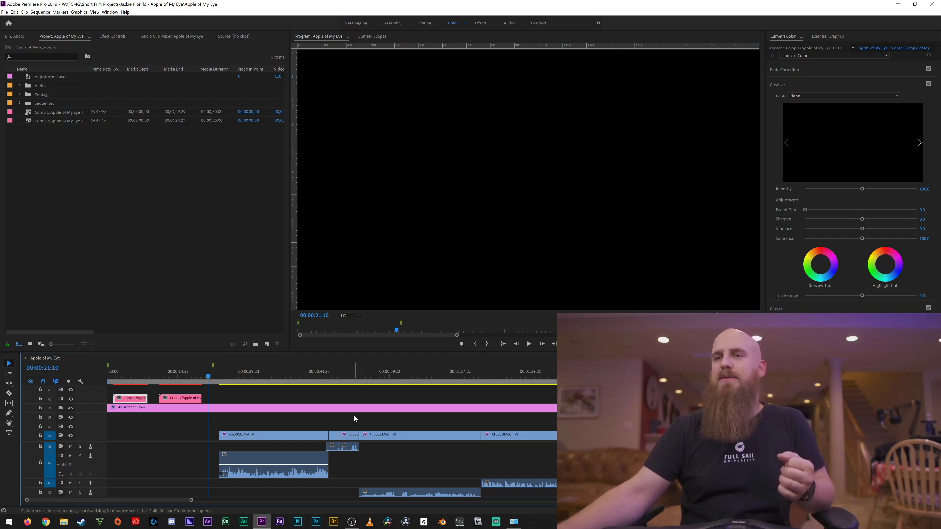
Show the whole edit in the timeline and review the transition from the director credit into the first clip
scroll(355, 419, down, 8)
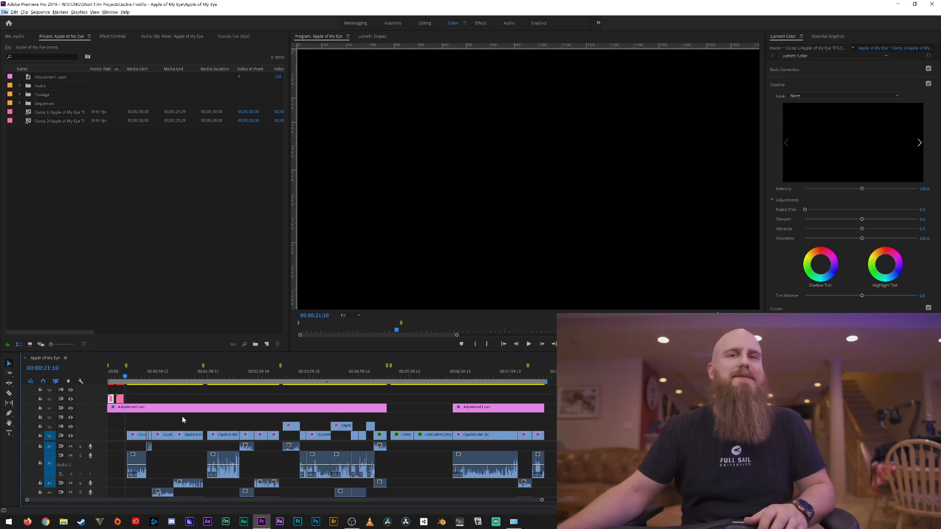
click(138, 380)
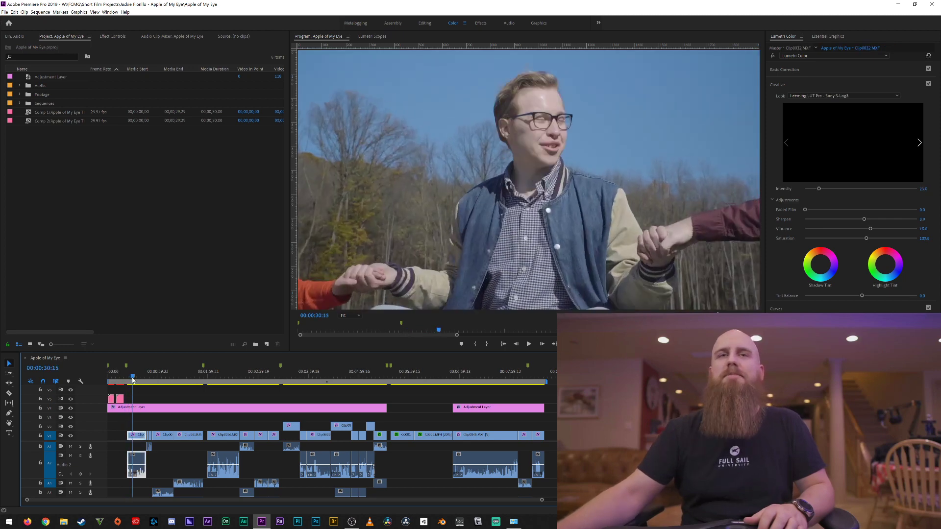
mouse_move(137, 380)
mouse_down()
mouse_move(158, 376)
mouse_move(120, 380)
mouse_up()
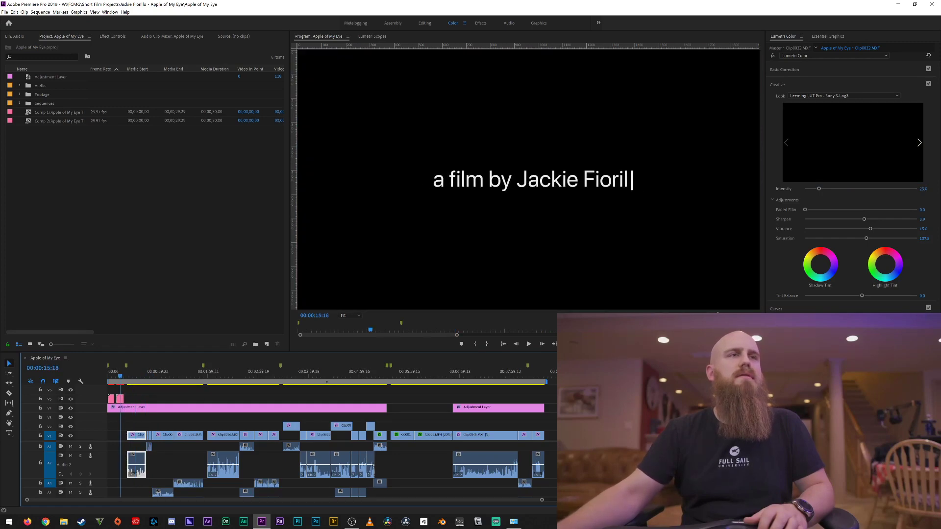
key(space)
click(126, 379)
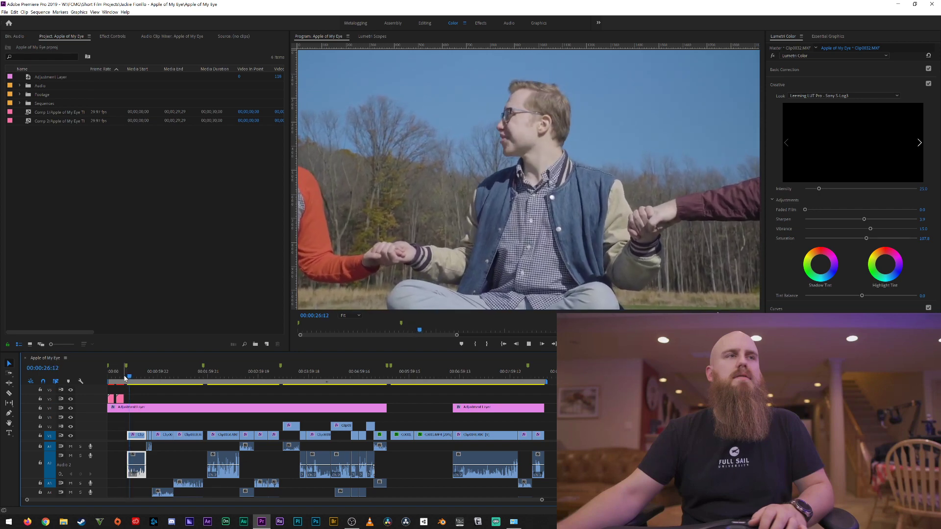
key(space)
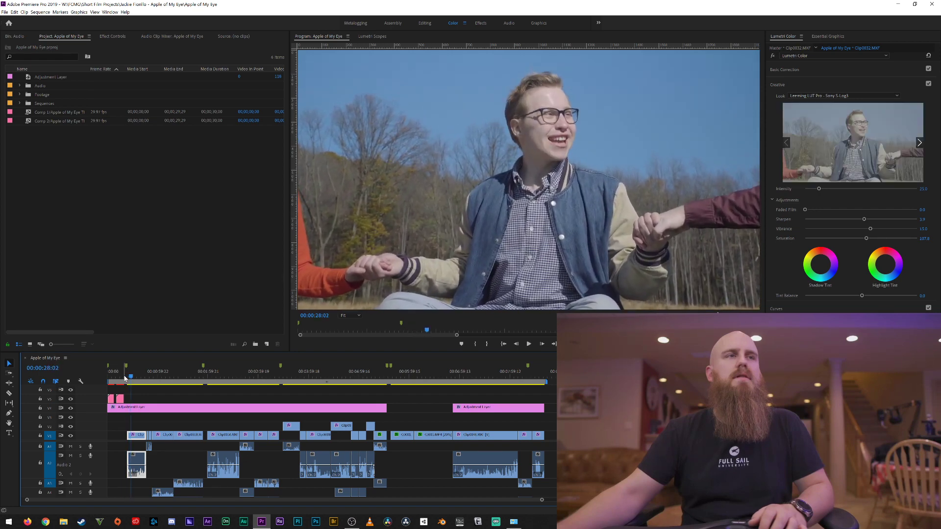
click(129, 379)
click(124, 380)
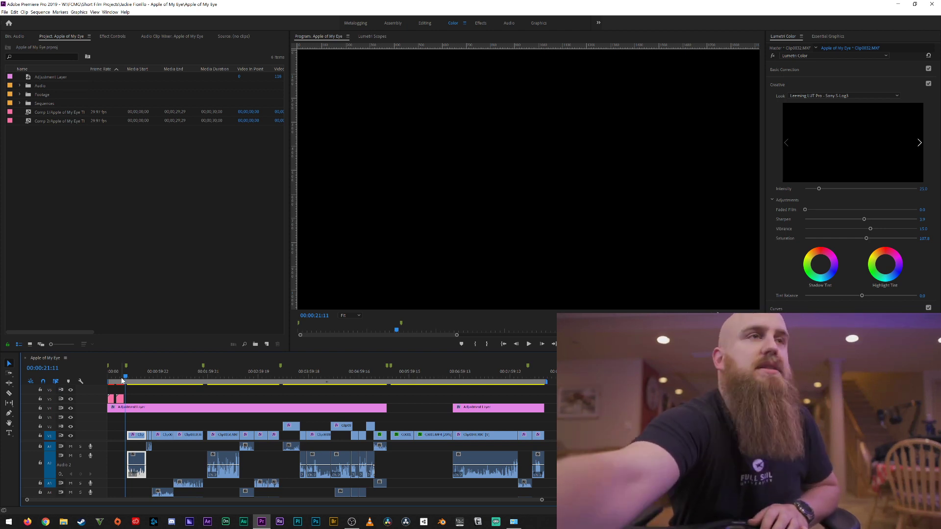
Check the recording software briefly, return to Premiere Pro, and scrub from the director credit through the first shot
click(352, 521)
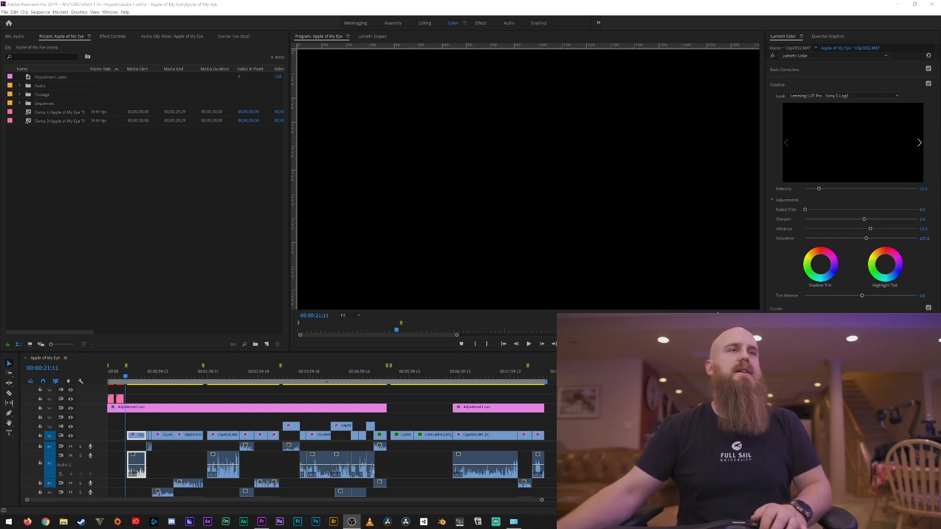
click(168, 328)
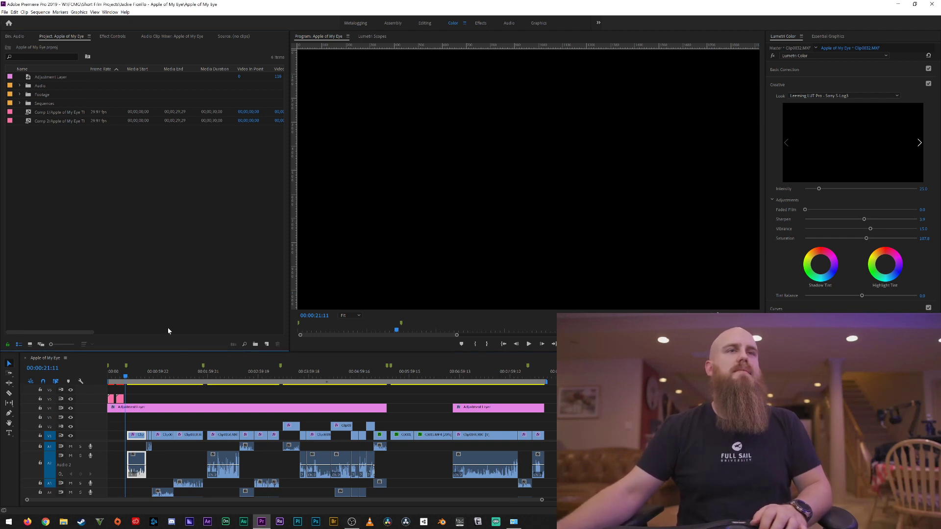
click(127, 381)
key(space)
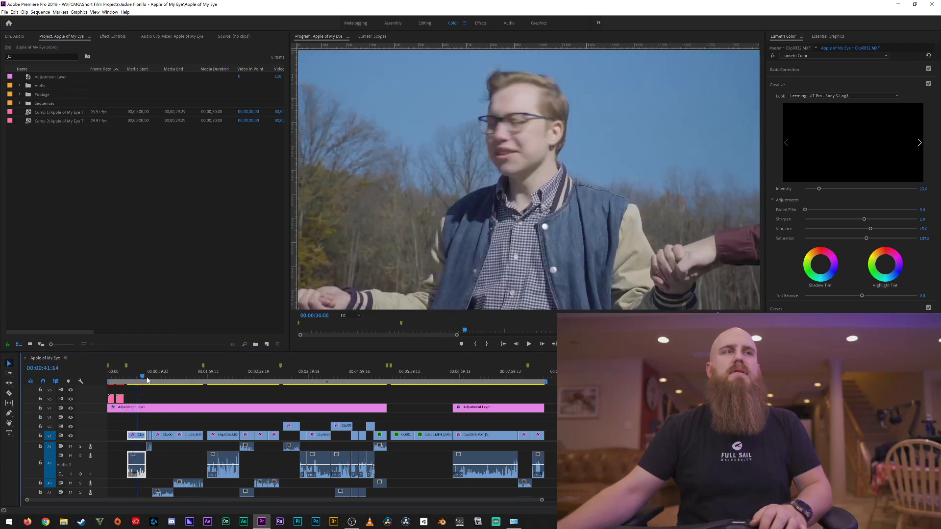
click(121, 377)
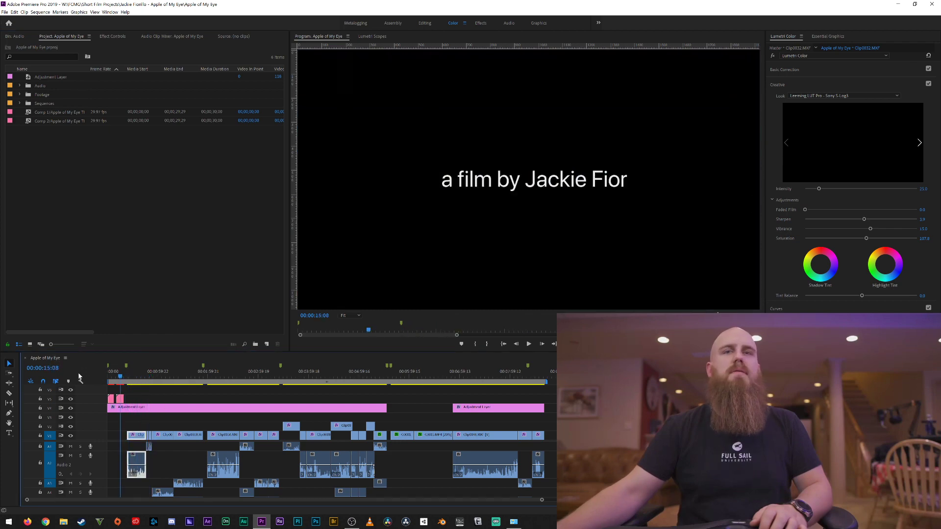
drag(123, 374, 142, 393)
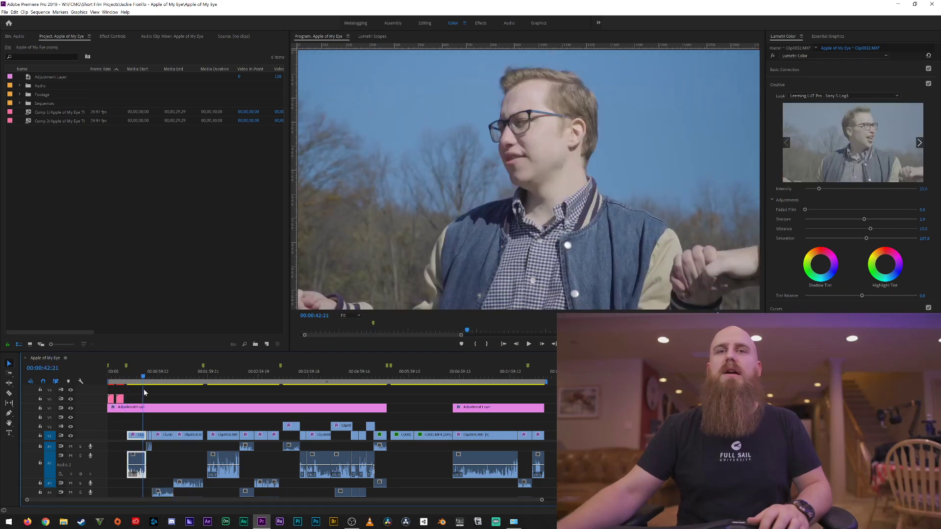
Select the long adjustment layer over the opening scenes and toggle its track output to compare the color grade
click(169, 409)
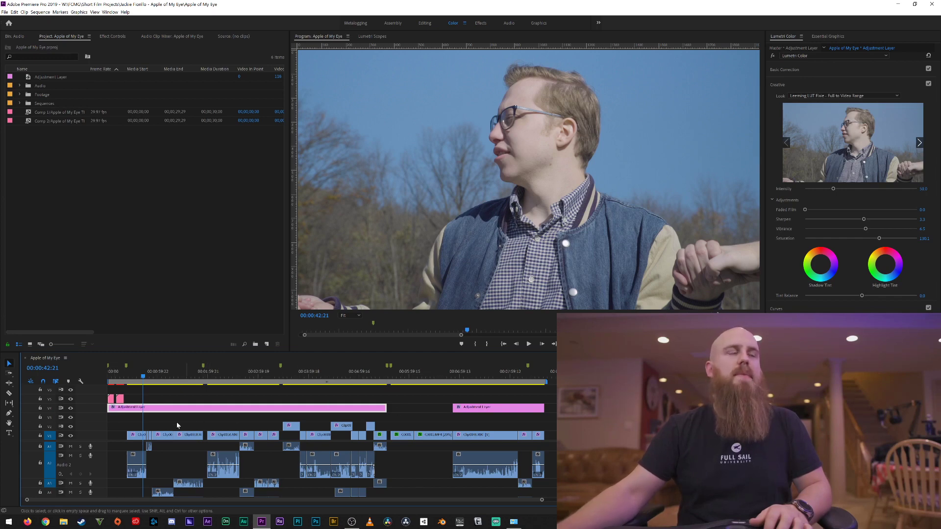
click(70, 408)
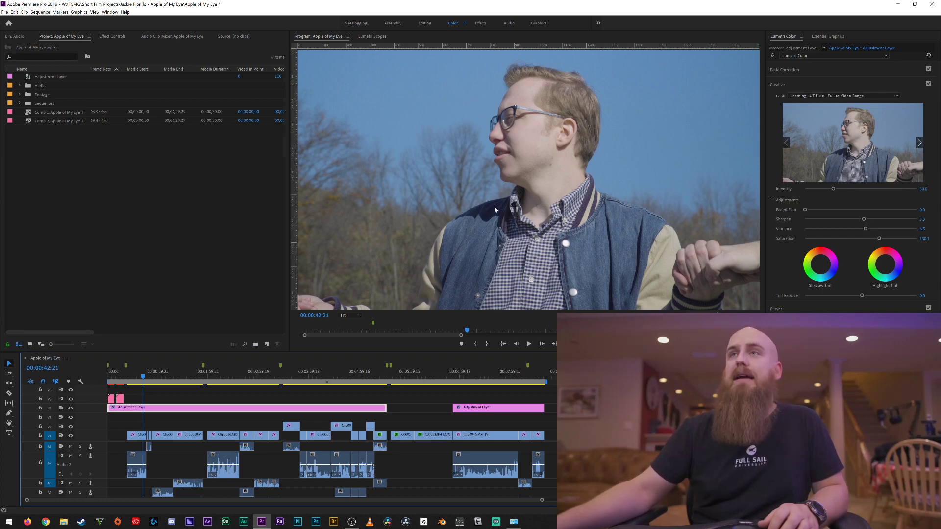
Magnify the program preview to 400% to inspect the man's close shot, and return the preview to Fit
click(358, 315)
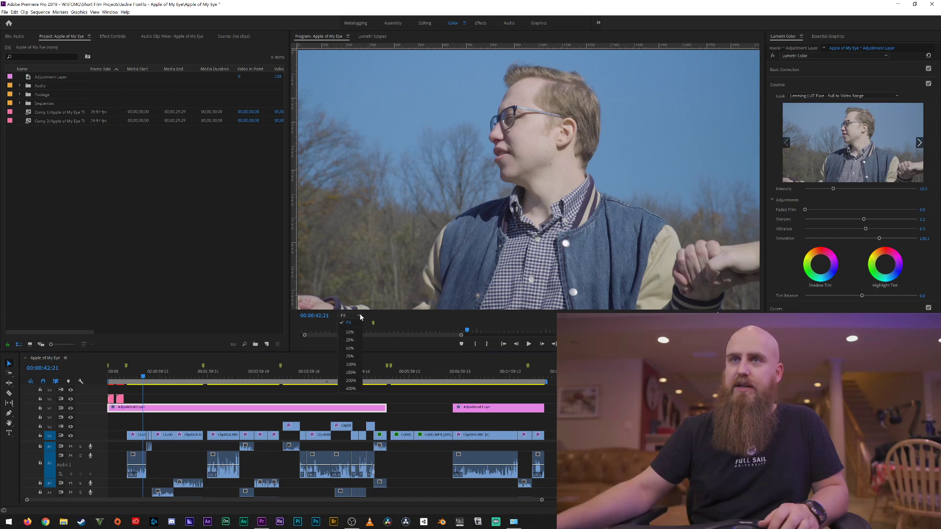
click(354, 390)
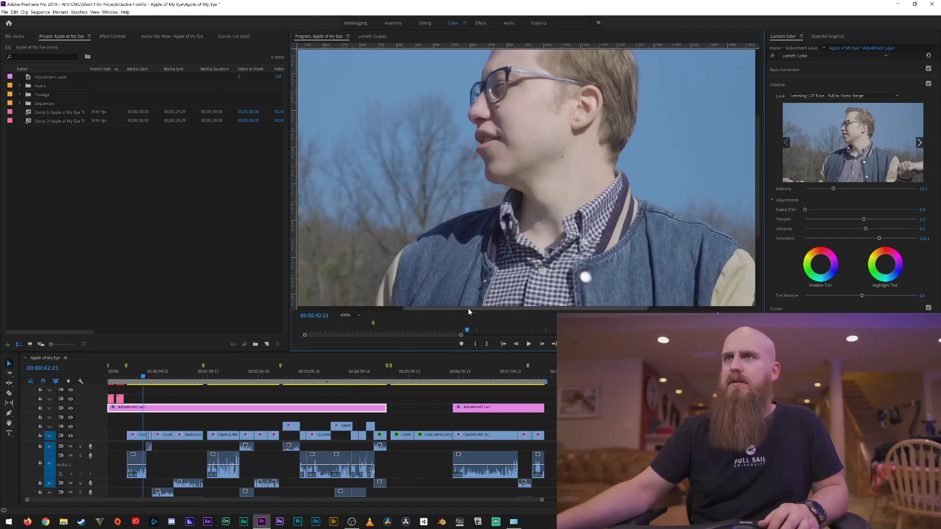
drag(469, 308, 453, 313)
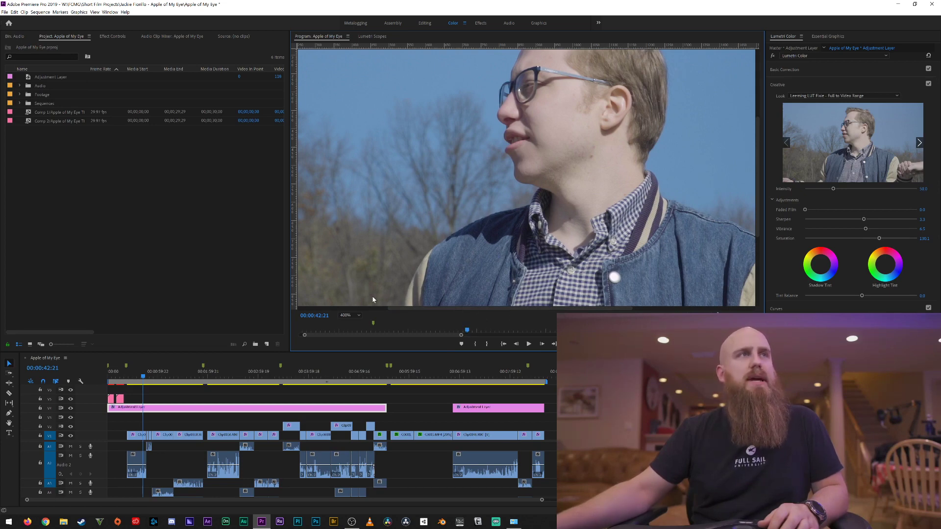
click(354, 316)
click(349, 322)
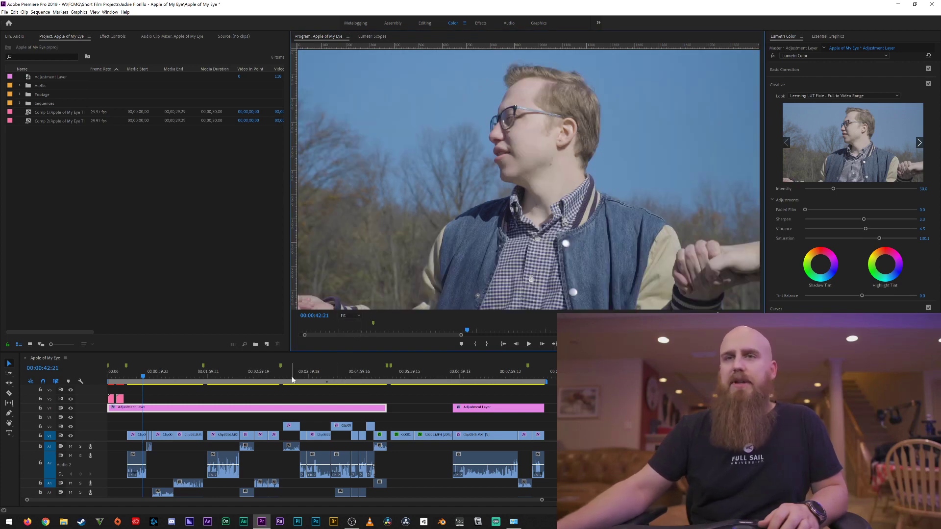
Play the cuts between the first scene's shots around 00:00:50 with the timeline enlarged to examine the edit
drag(151, 378, 140, 383)
key(space)
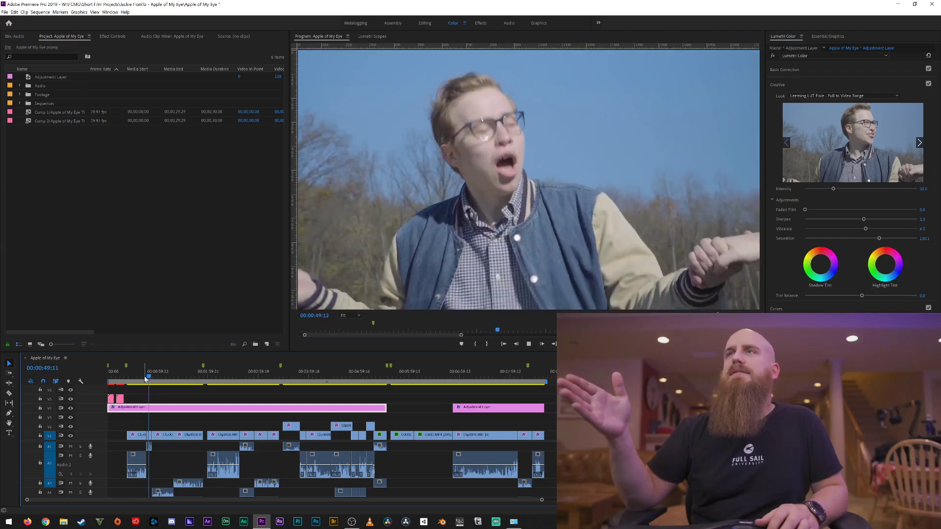
key(space)
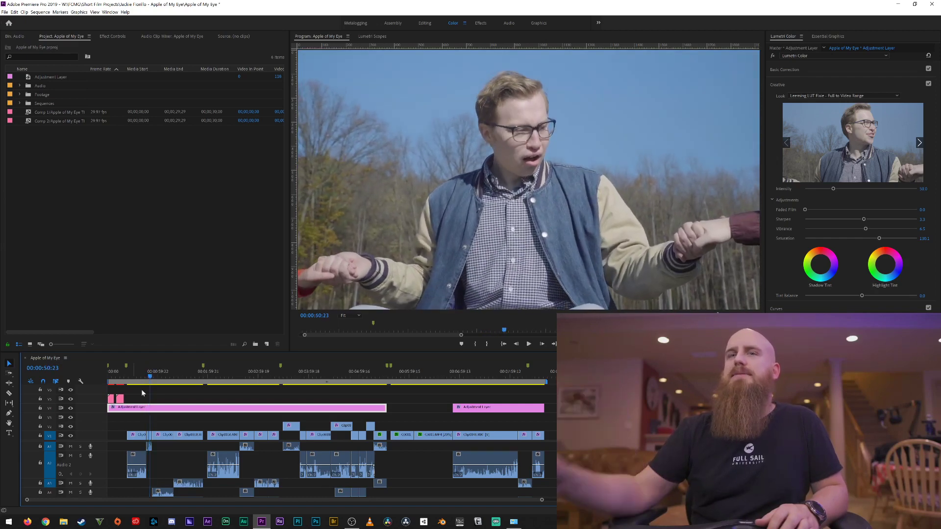
scroll(139, 435, up, 3)
scroll(139, 435, up, 5)
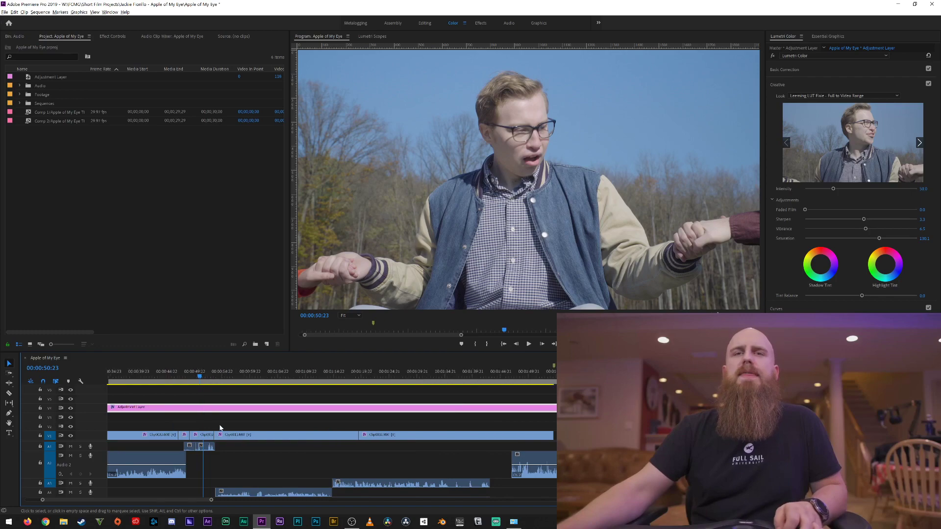
drag(159, 378, 122, 385)
key(space)
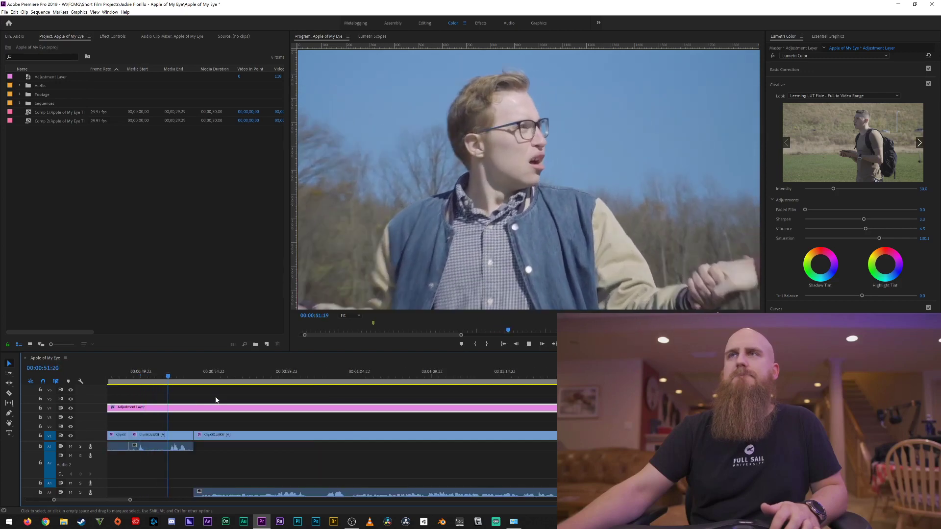
key(space)
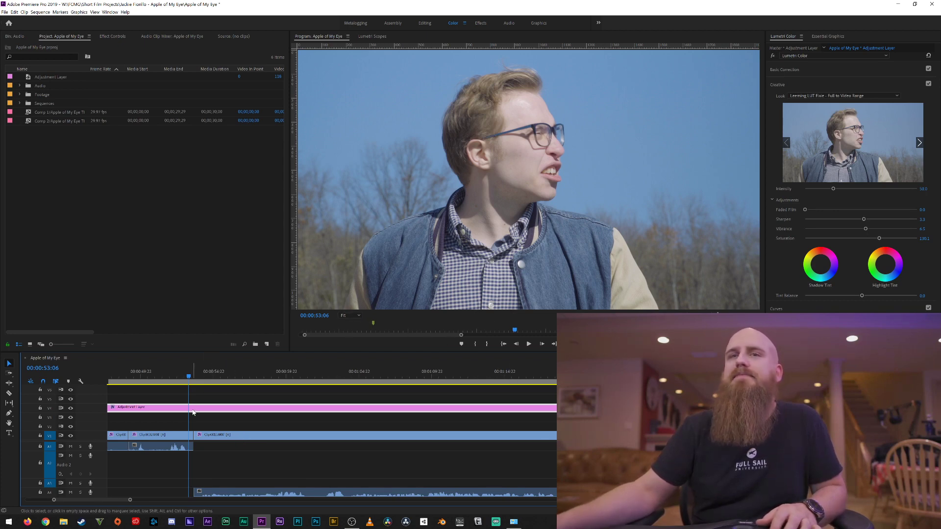
Move the playhead to 00:03:08:02 and show the full length of the sequence in the timeline
scroll(173, 419, down, 5)
scroll(178, 414, down, 3)
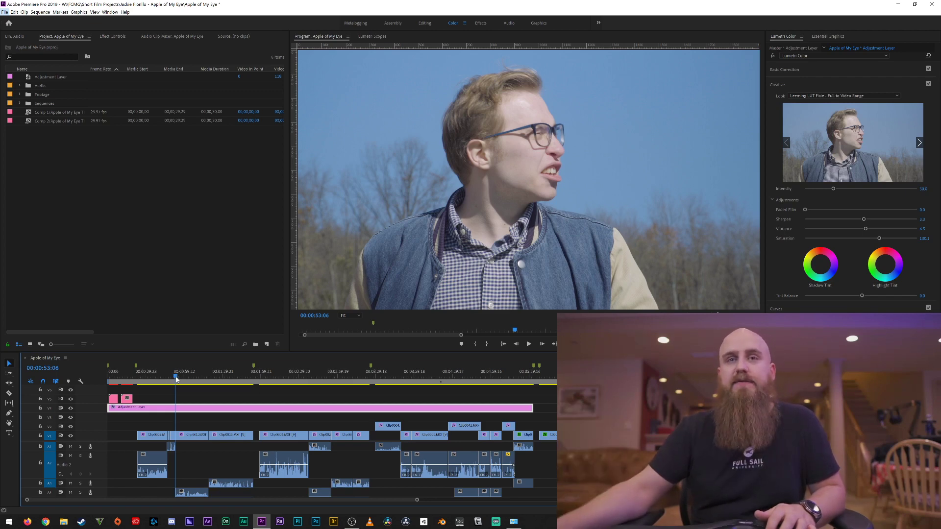
drag(174, 376, 349, 378)
key(minus)
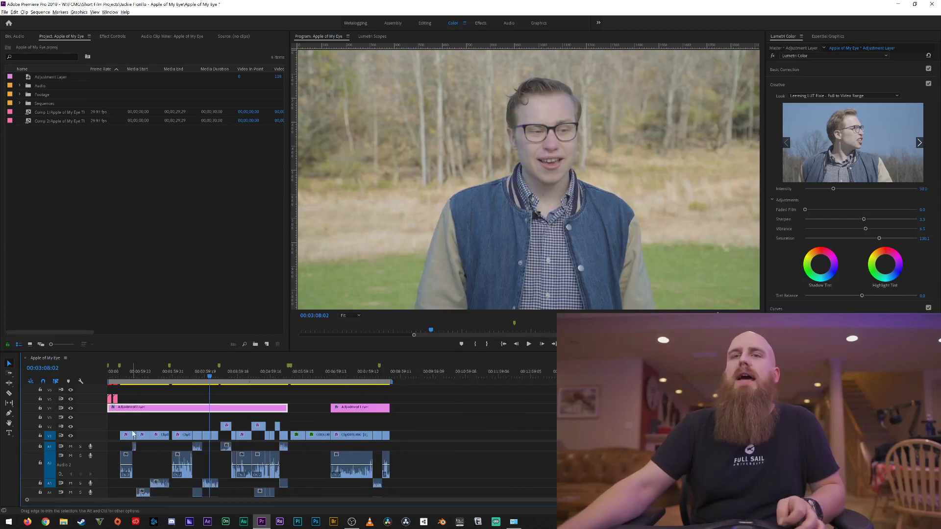
Return the playhead to the start of the sequence with the timeline enlarged, and save the project
click(130, 374)
key(equal)
key(Home)
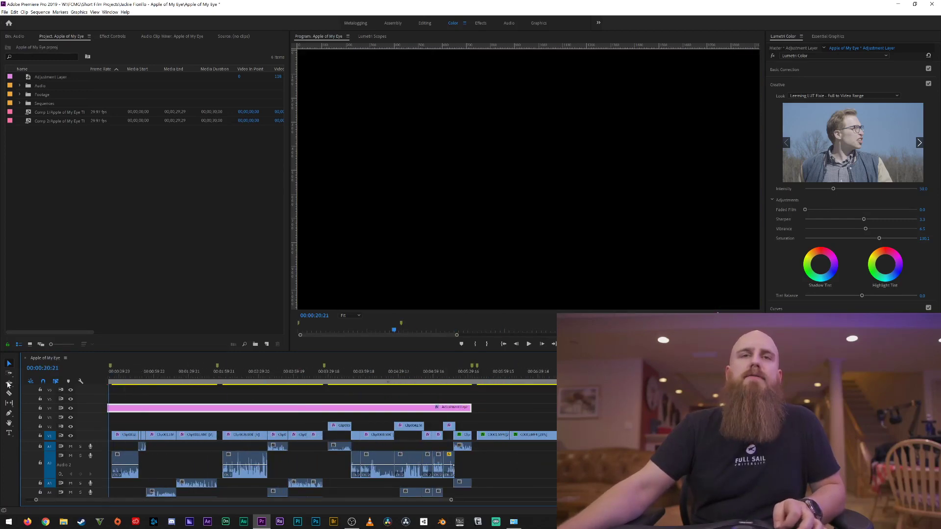
key(ctrl+s)
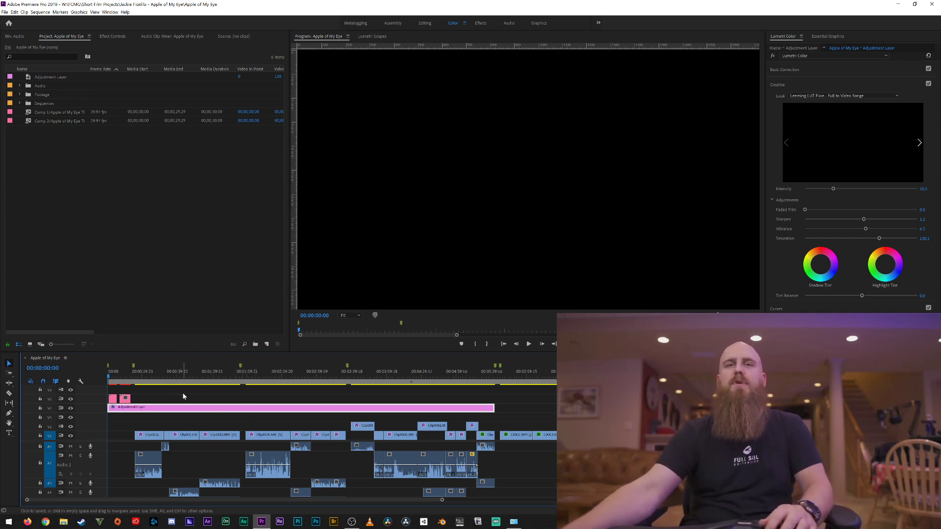
Scrub the first scene between 00:00:47:16 and 00:00:22:17, and enlarge the program preview
mouse_move(181, 373)
mouse_down()
mouse_move(151, 376)
mouse_move(163, 376)
mouse_up()
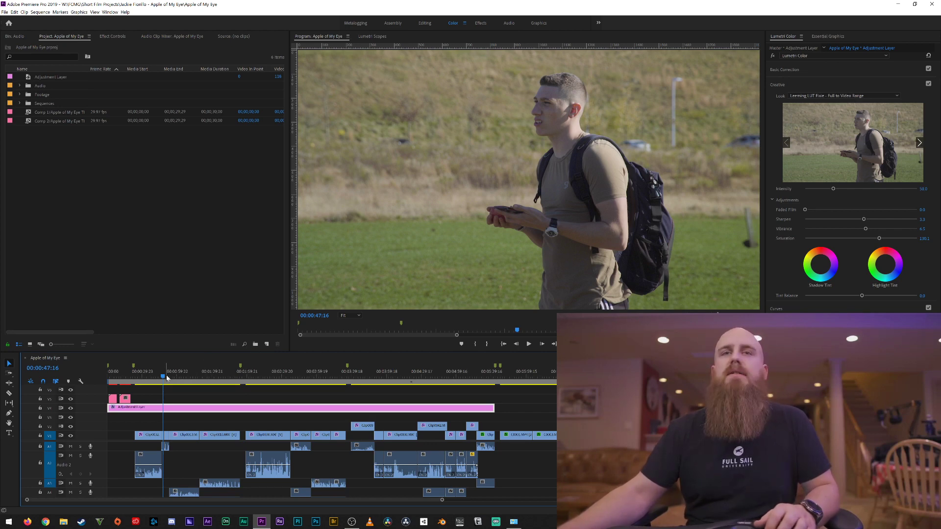
drag(167, 378, 133, 380)
drag(290, 331, 226, 377)
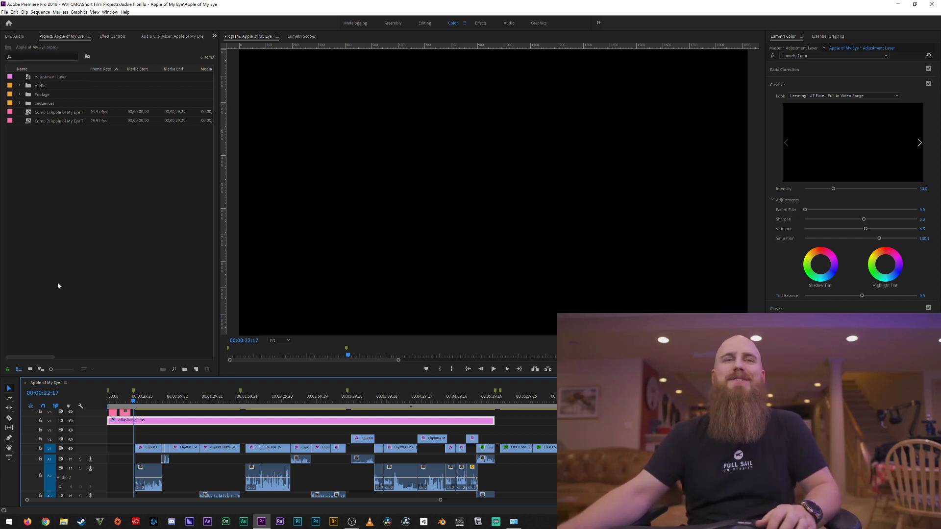
Make the timeline area taller and play the sequence from its start to 00:00:46:00 to review the opening
drag(131, 399, 89, 407)
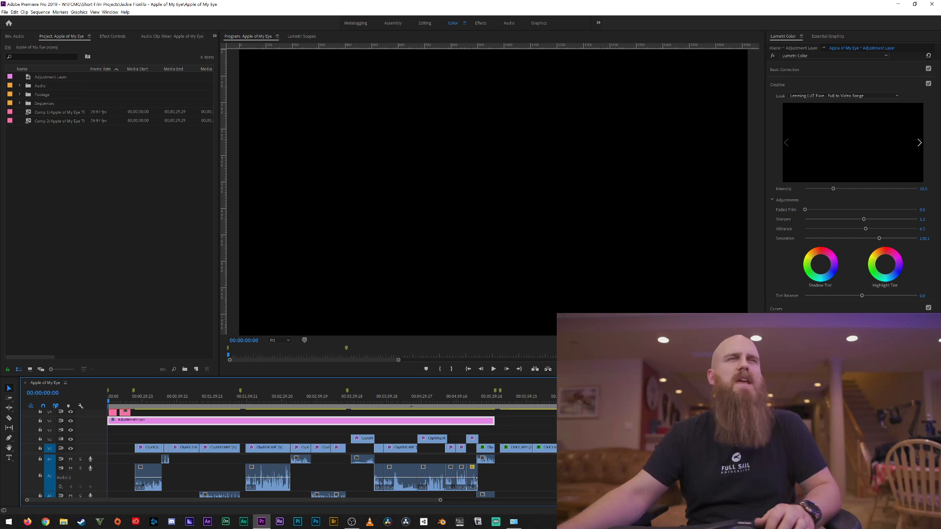
drag(234, 378, 235, 359)
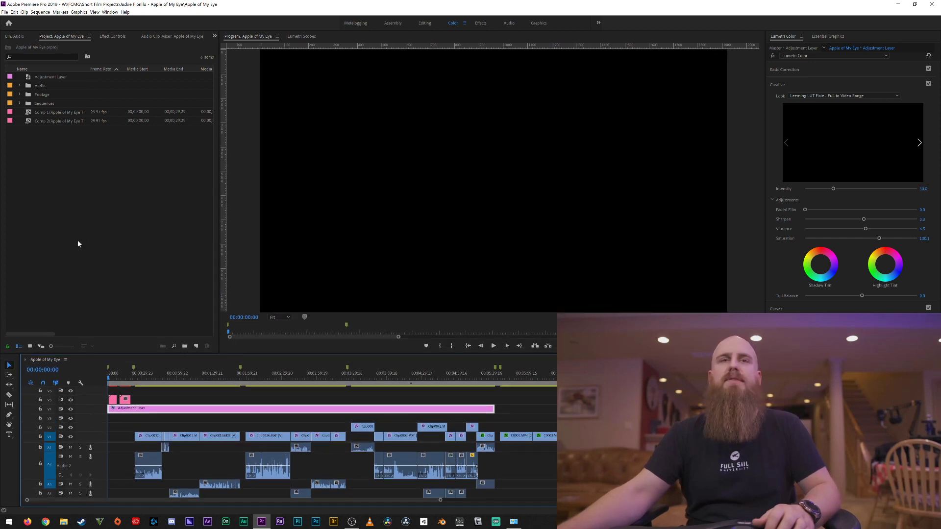
key(space)
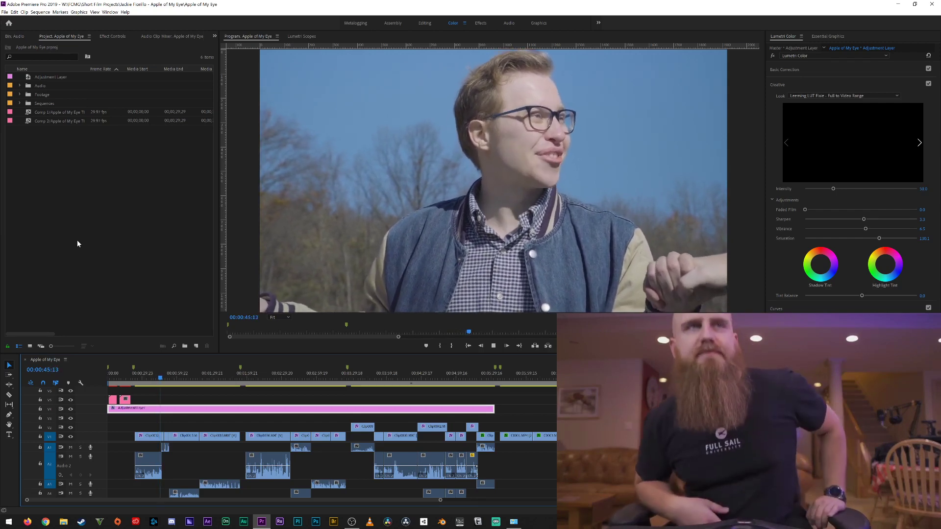
key(space)
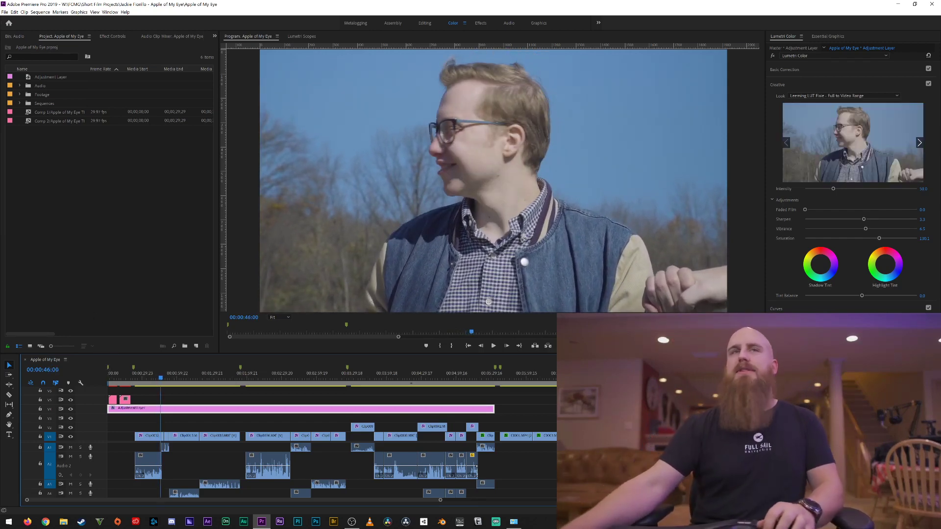
Play the first scene from 00:00:46:00 to 00:00:53:07 with the timeline enlarged, pausing between shots to examine the cuts
key(minus)
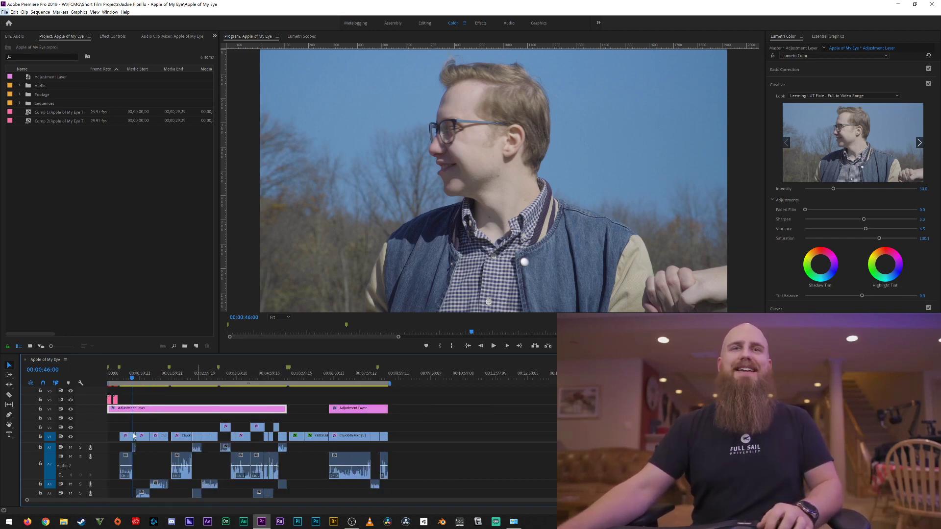
key(equal)
key(equal)
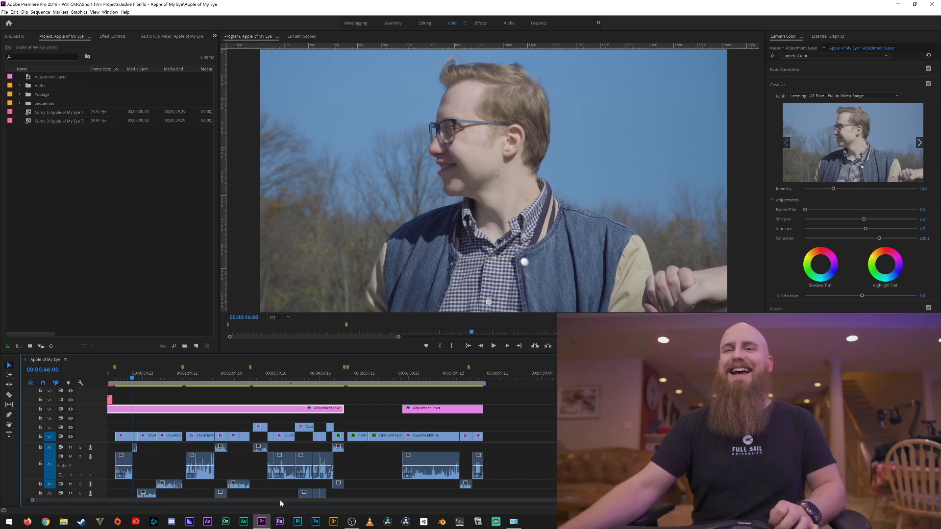
key(equal)
key(equal)
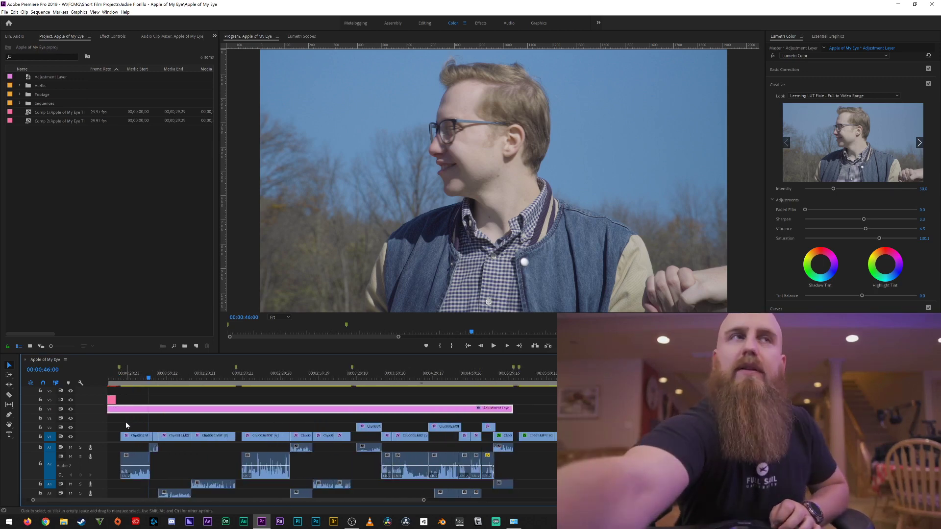
key(space)
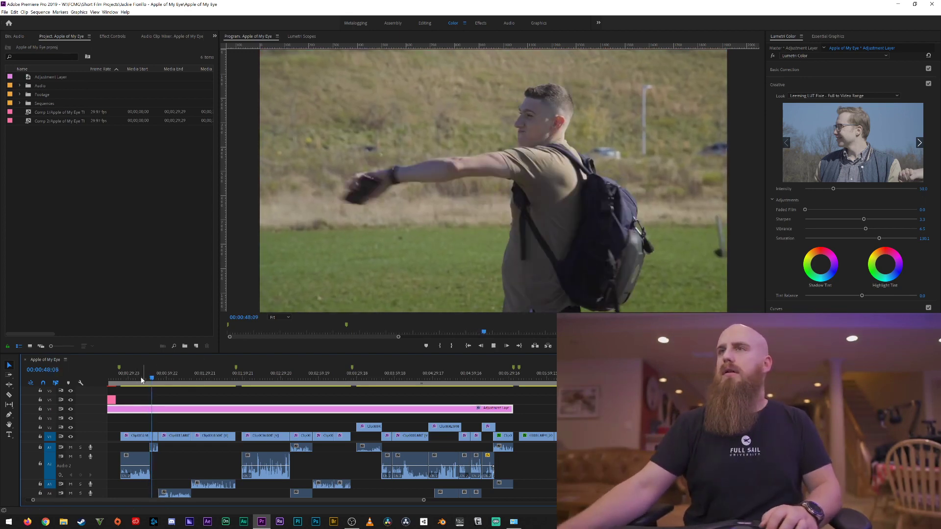
key(space)
key(space)
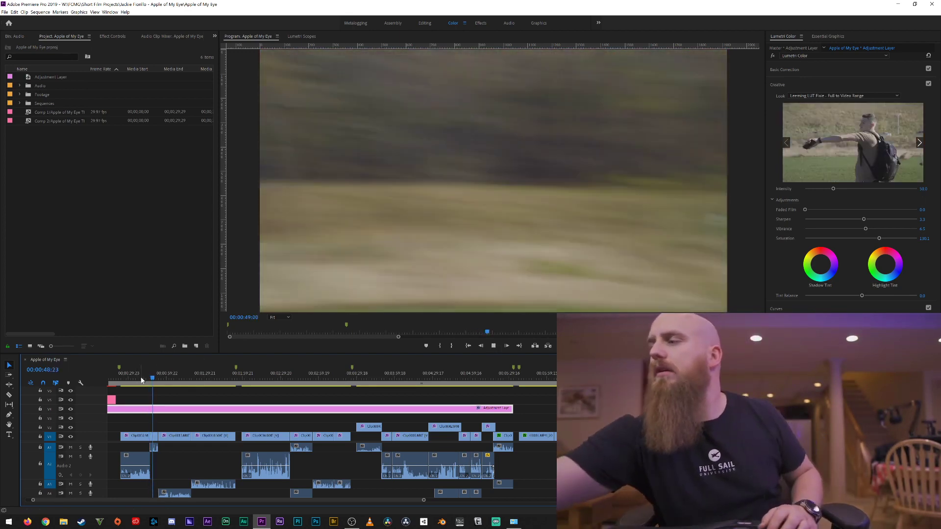
key(space)
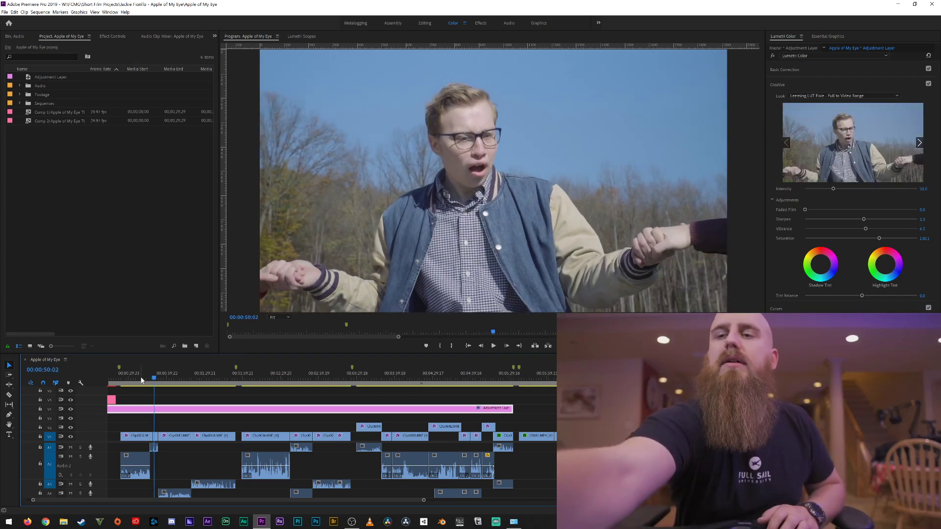
key(space)
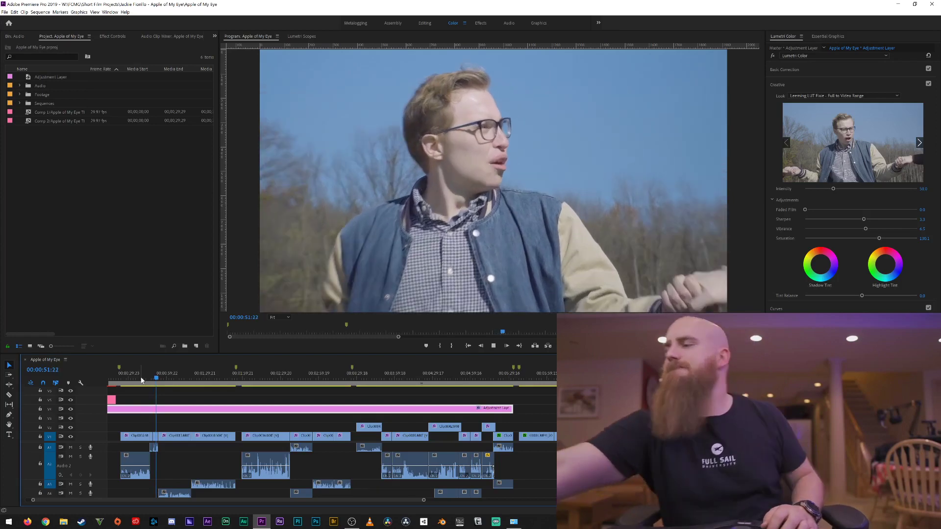
key(space)
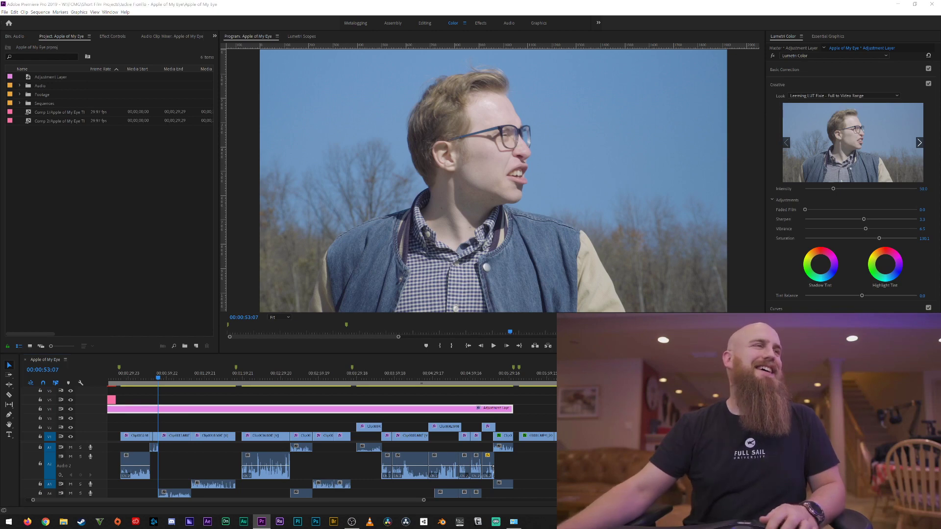
Switch to Chrome and open the artlist.io music licensing site
key(alt+Tab)
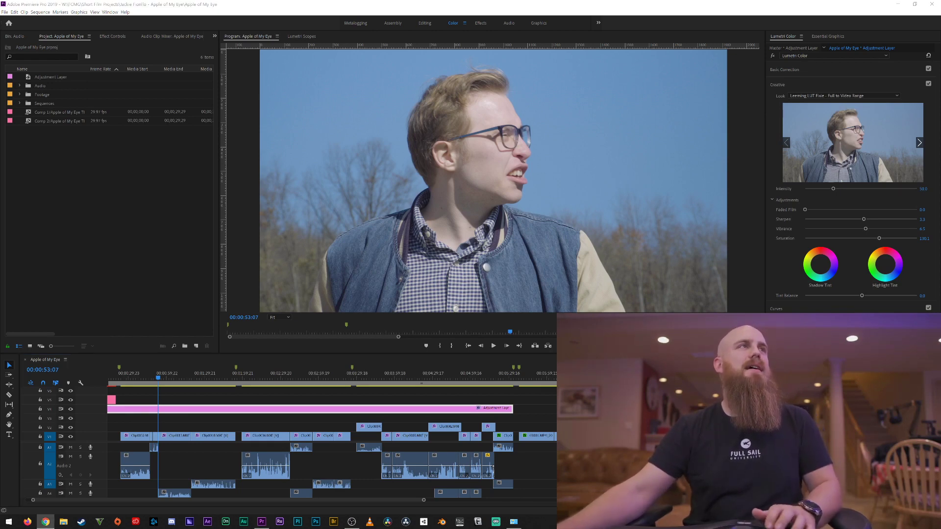
drag(304, 528, 412, 3)
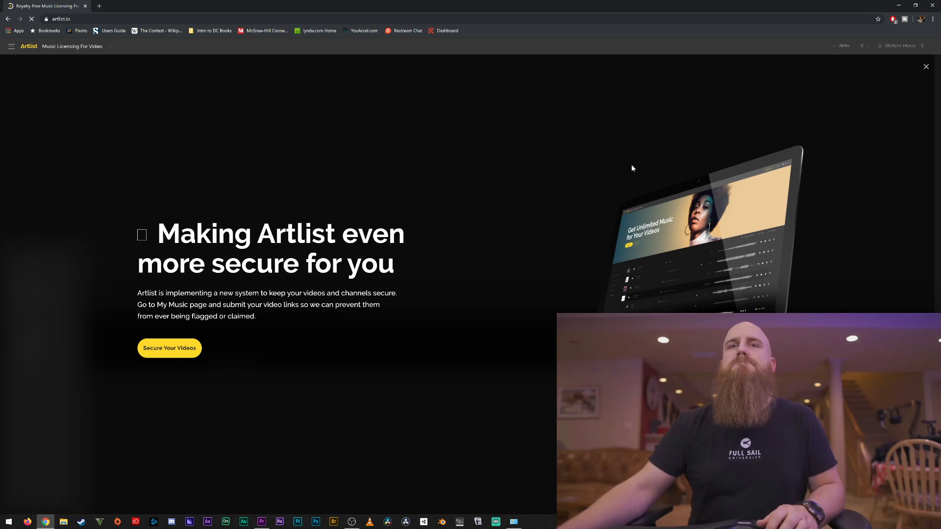
click(898, 48)
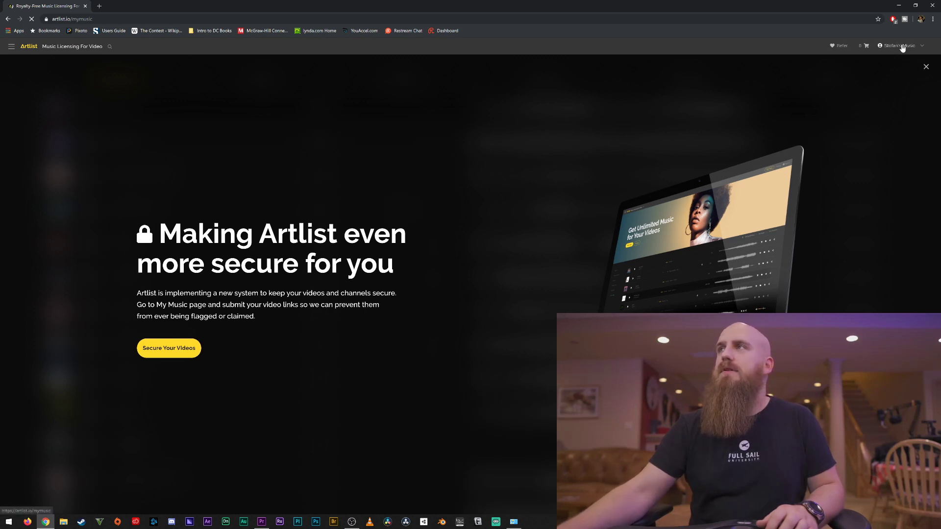
click(11, 46)
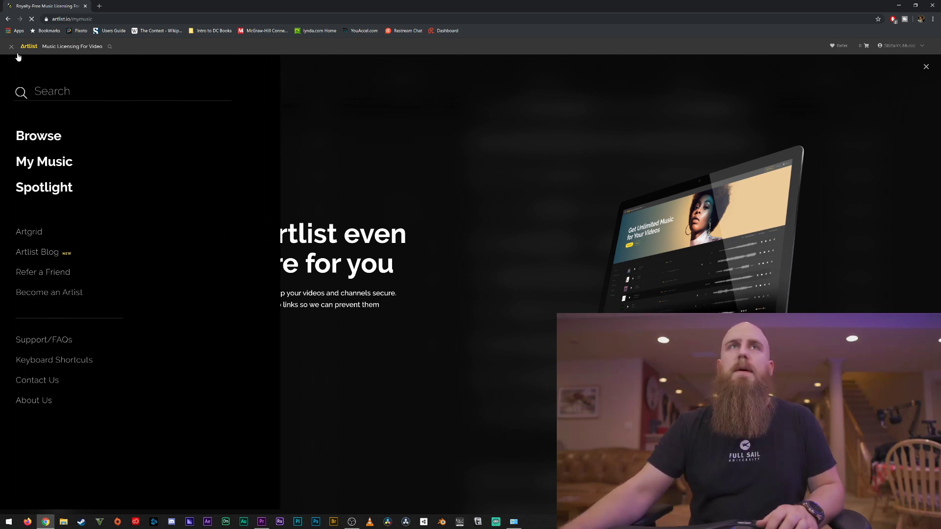
click(77, 139)
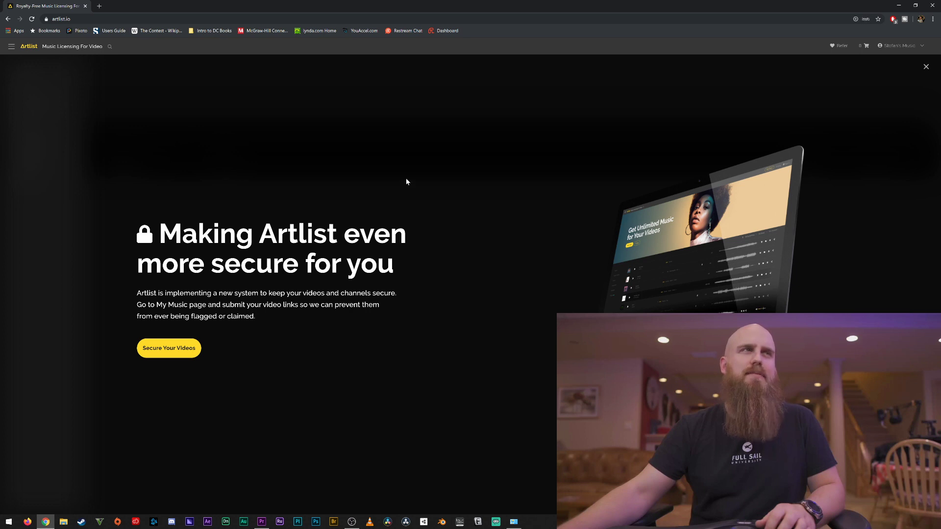
click(12, 47)
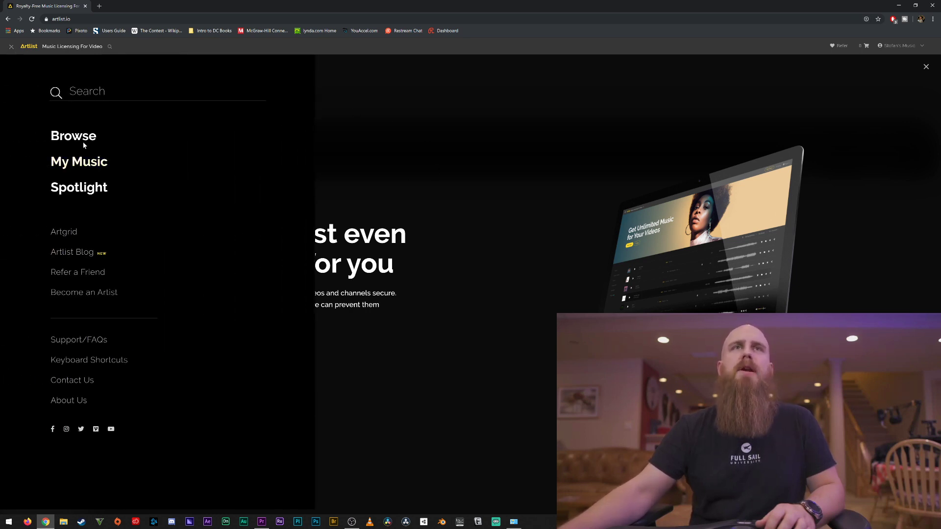
click(84, 143)
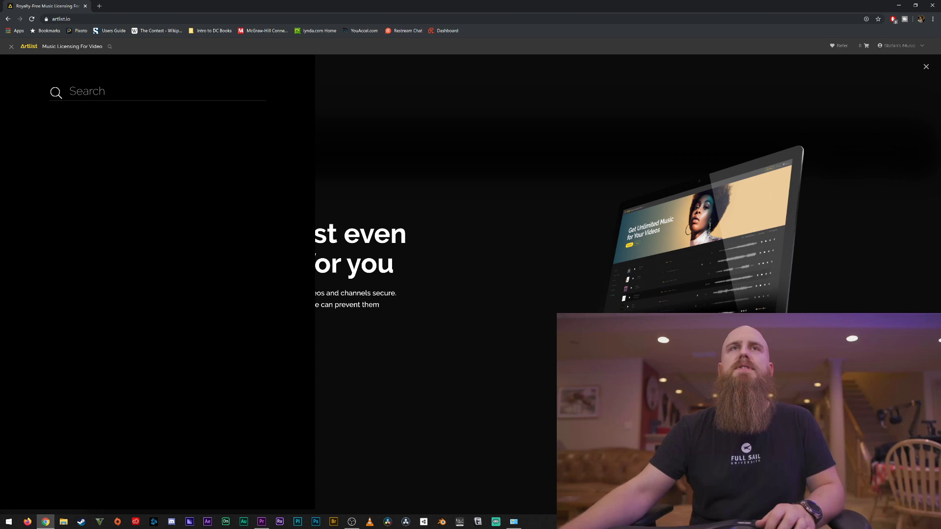
click(13, 51)
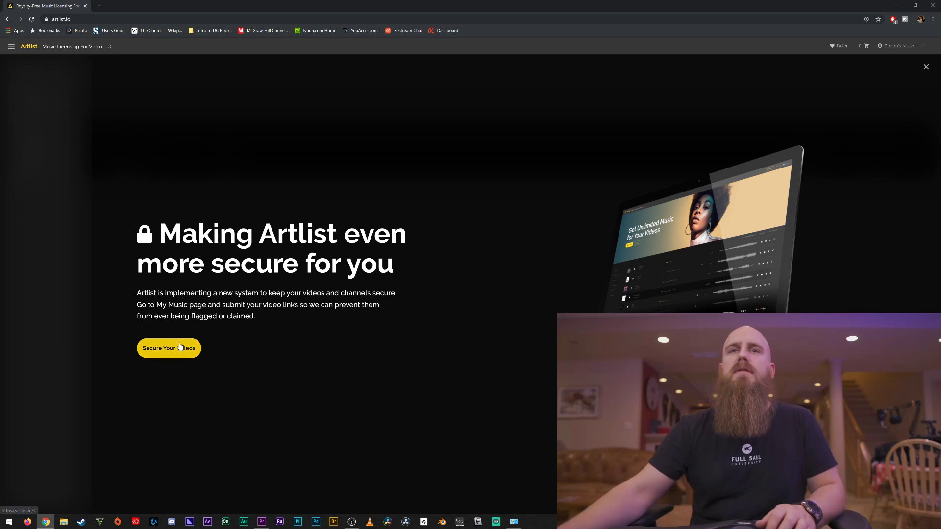
Dismiss the full-page security notice and filter the song catalog by the Documentary video theme
click(927, 68)
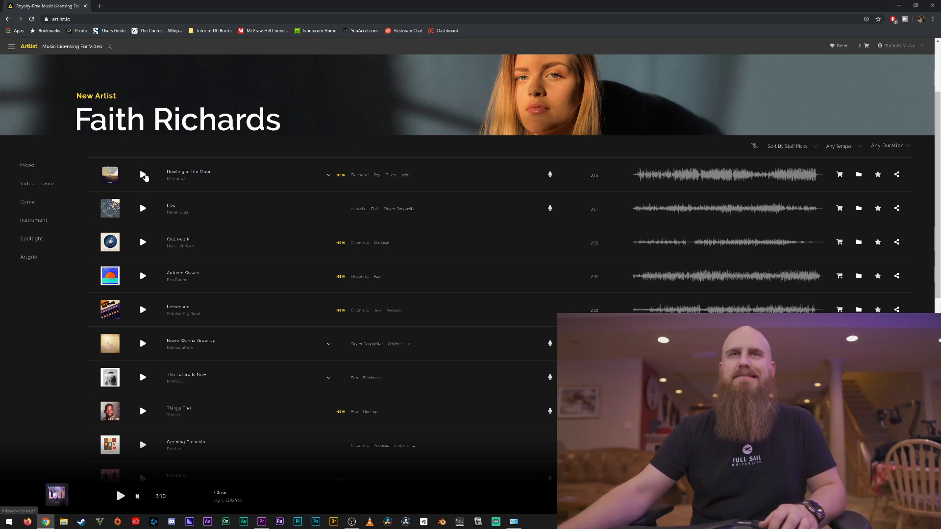
click(29, 205)
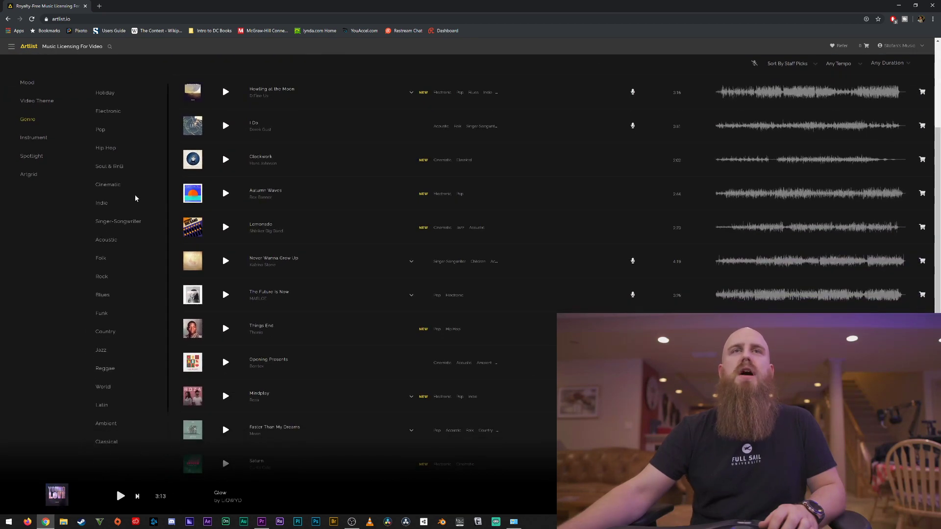
click(32, 103)
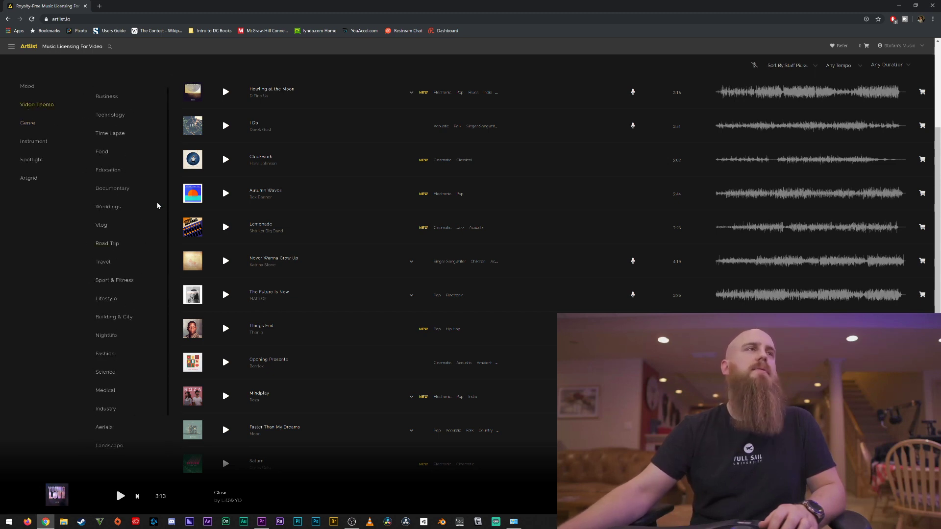
scroll(111, 171, down, 1)
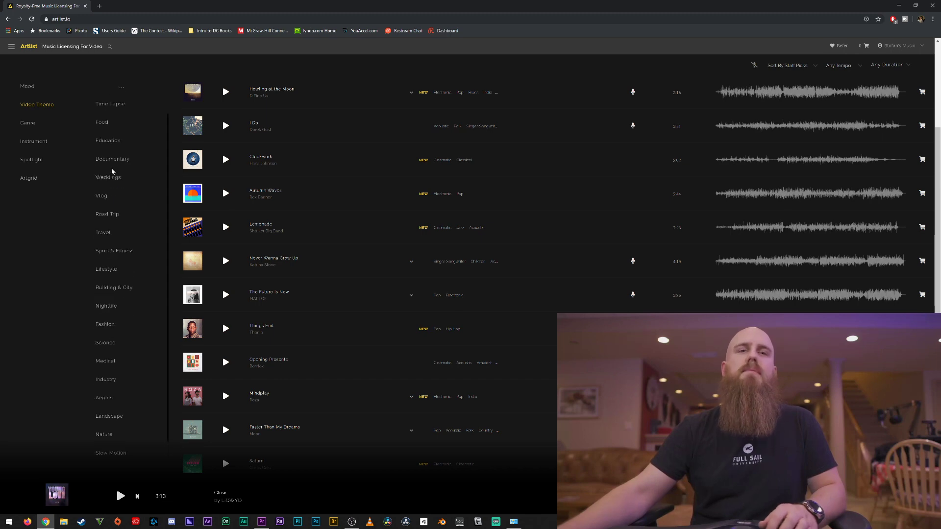
scroll(112, 171, down, 2)
scroll(112, 171, up, 1)
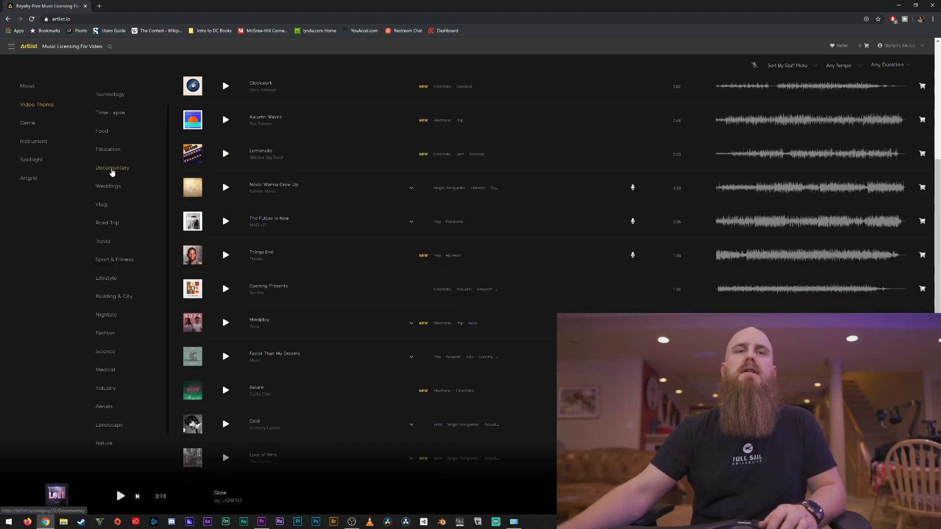
scroll(112, 171, up, 3)
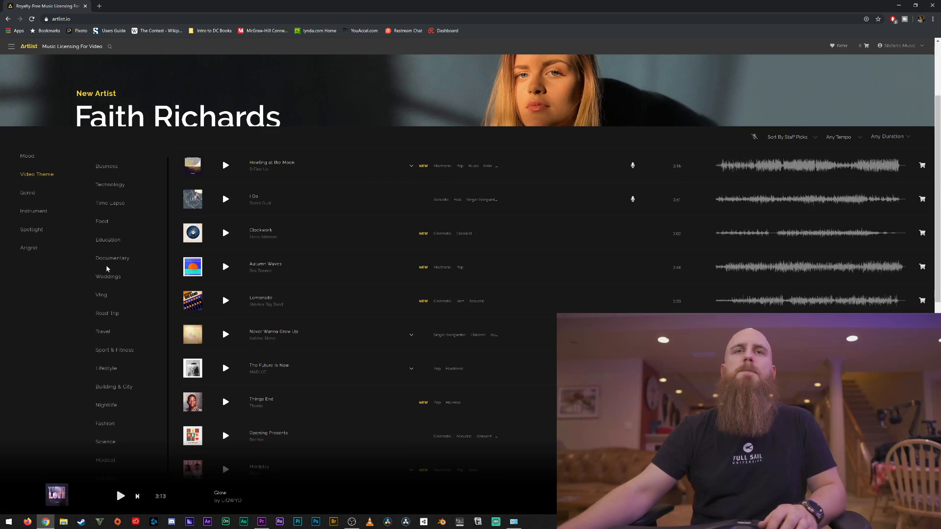
click(108, 259)
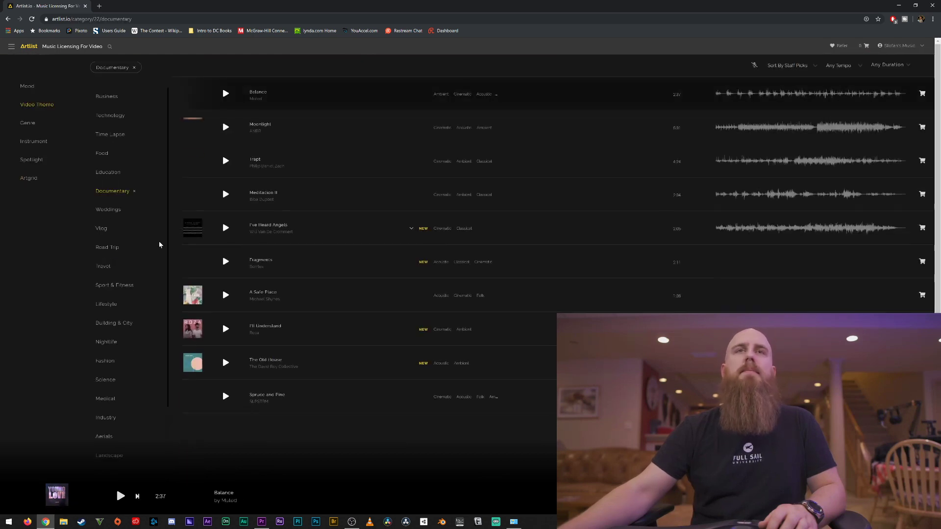
Listen to the opening of the track "Balance" and add the Carefree mood filter to the Documentary songs
click(224, 98)
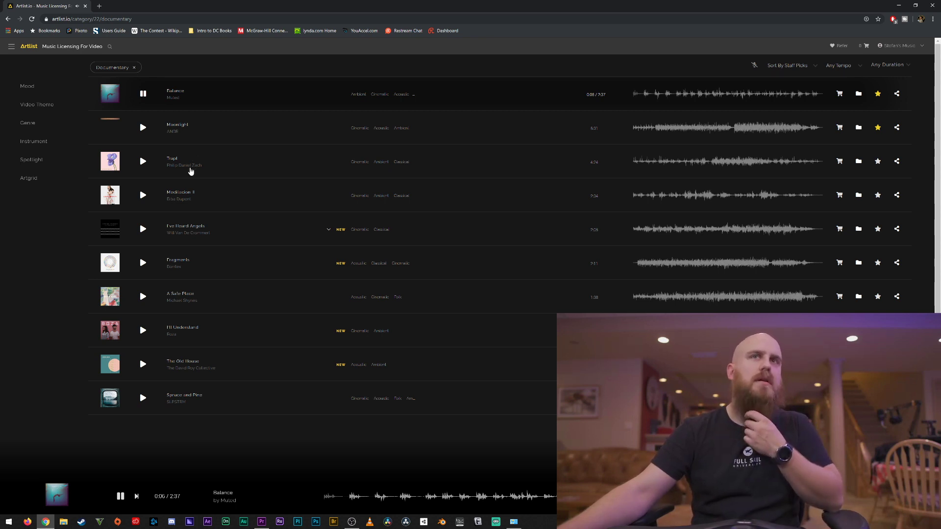
click(142, 94)
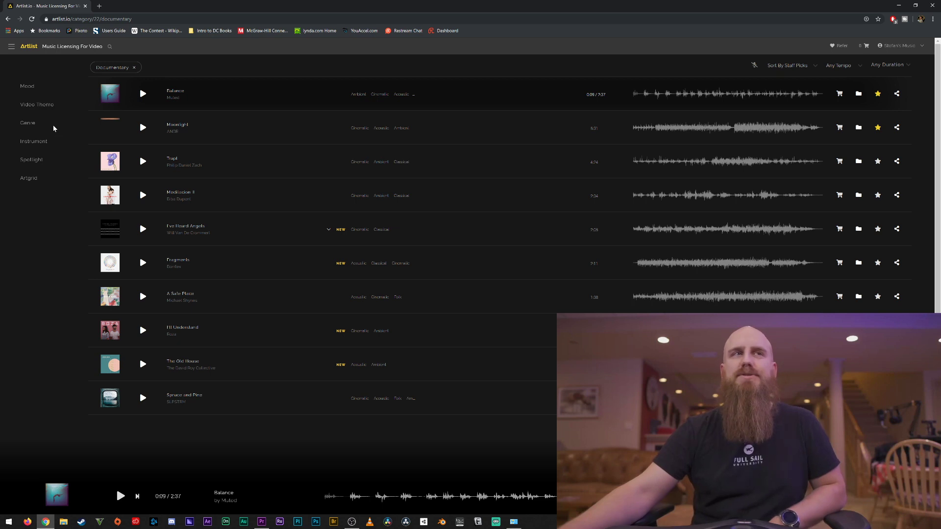
click(27, 86)
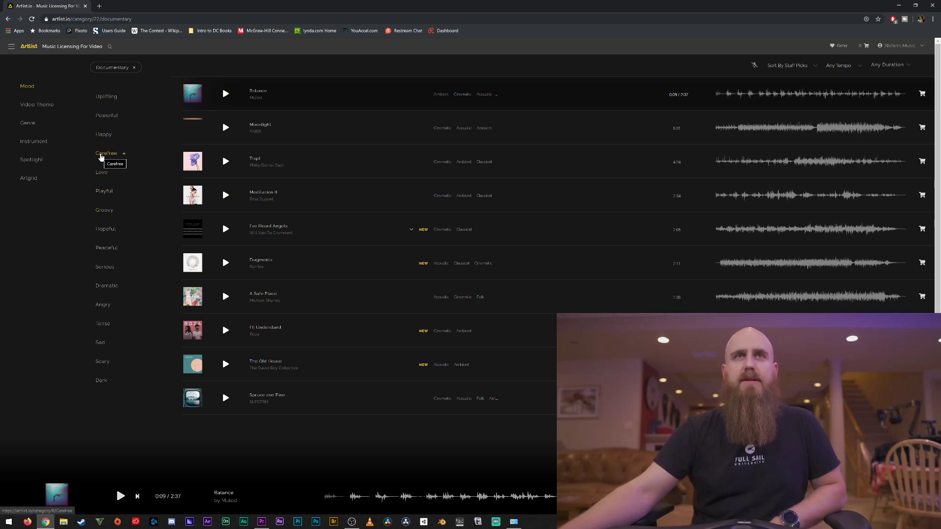
click(101, 155)
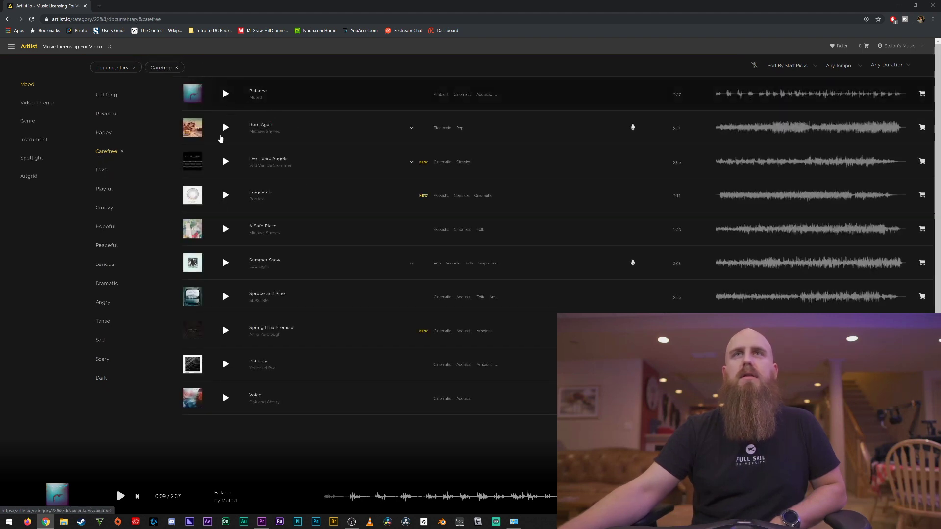
Preview the Documentary and Carefree tracks "Balance", "Born Again", "I've Heard Angels" and "Fragments" in turn
click(226, 93)
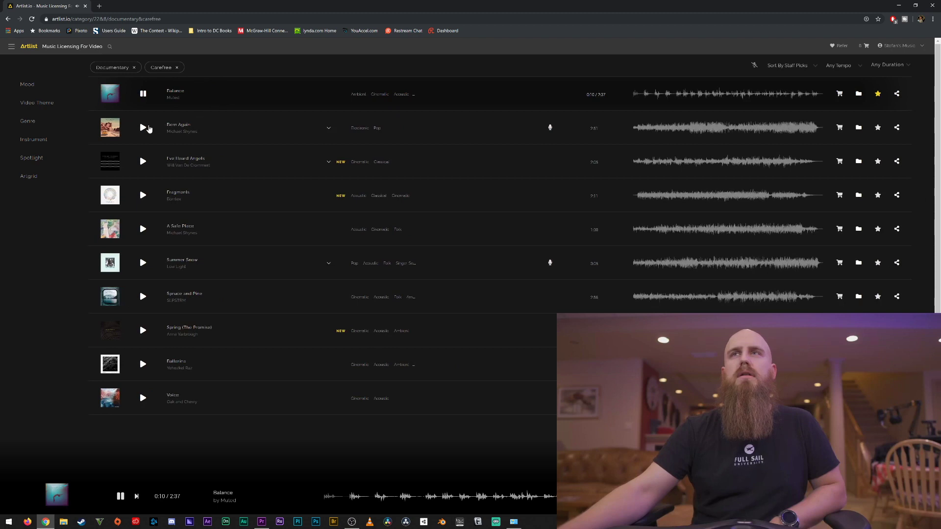
click(142, 94)
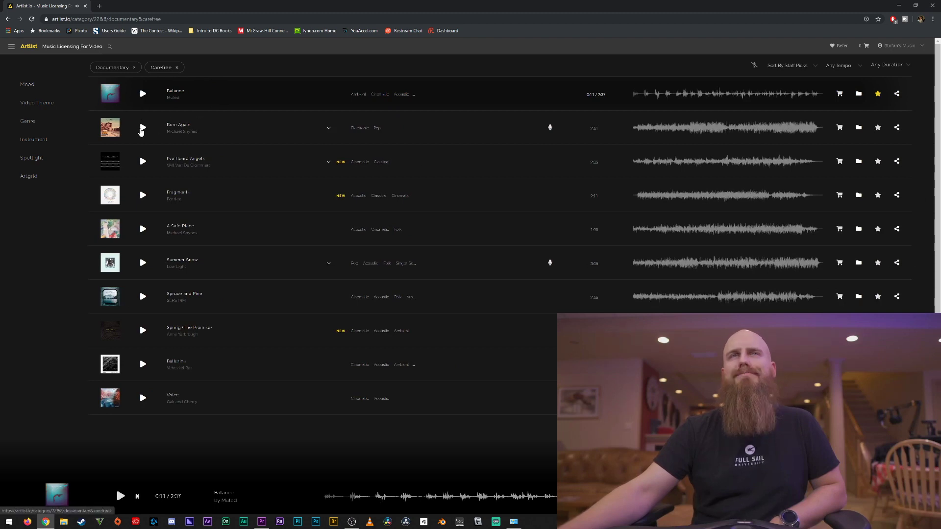
click(143, 129)
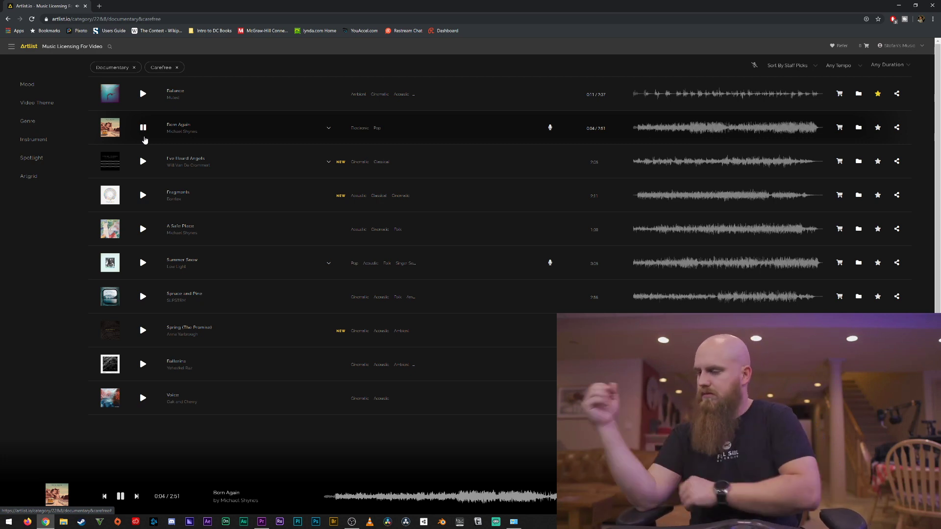
click(143, 130)
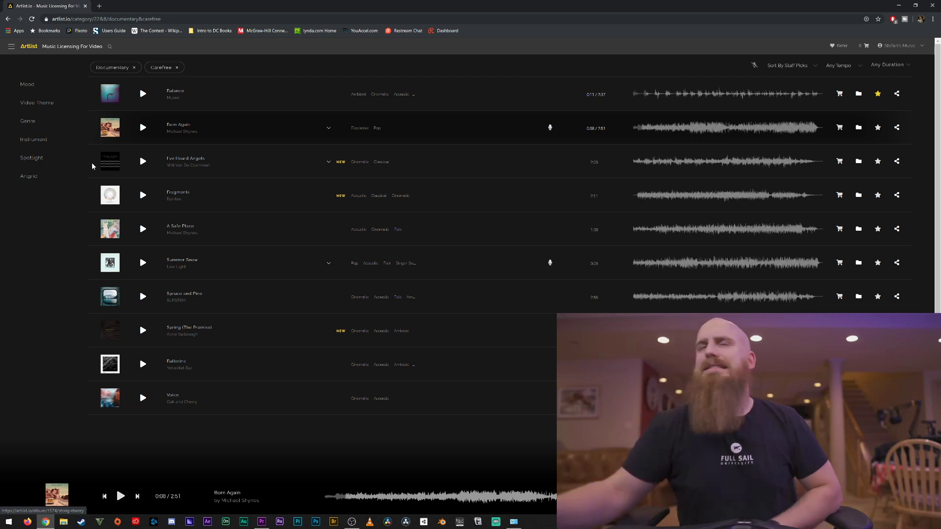
click(141, 167)
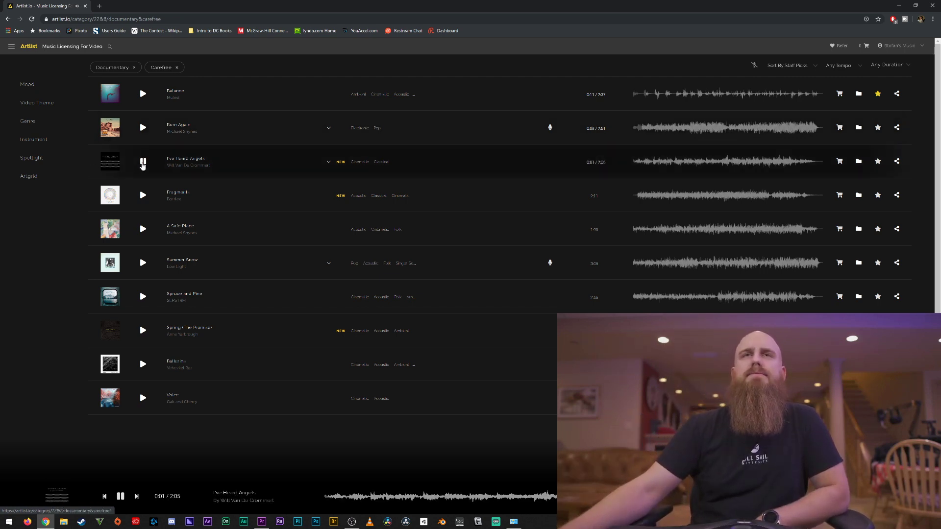
click(144, 199)
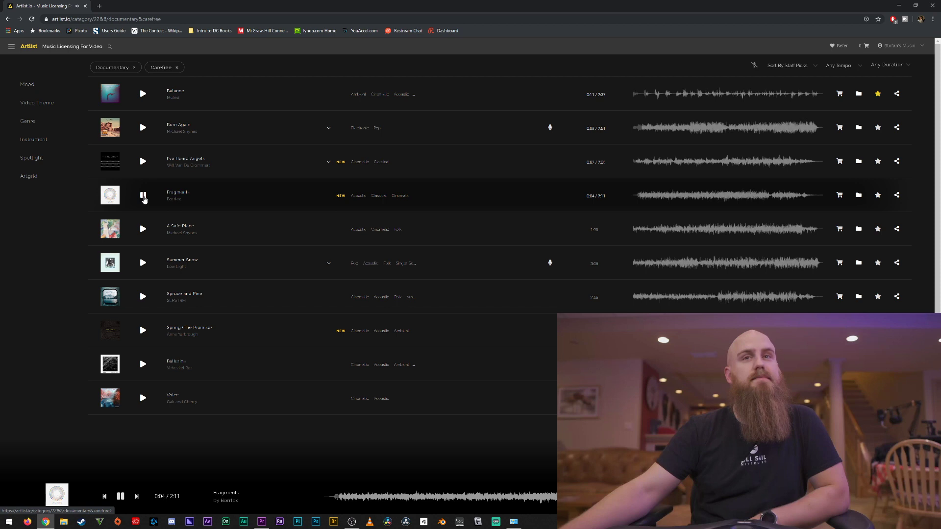
click(143, 196)
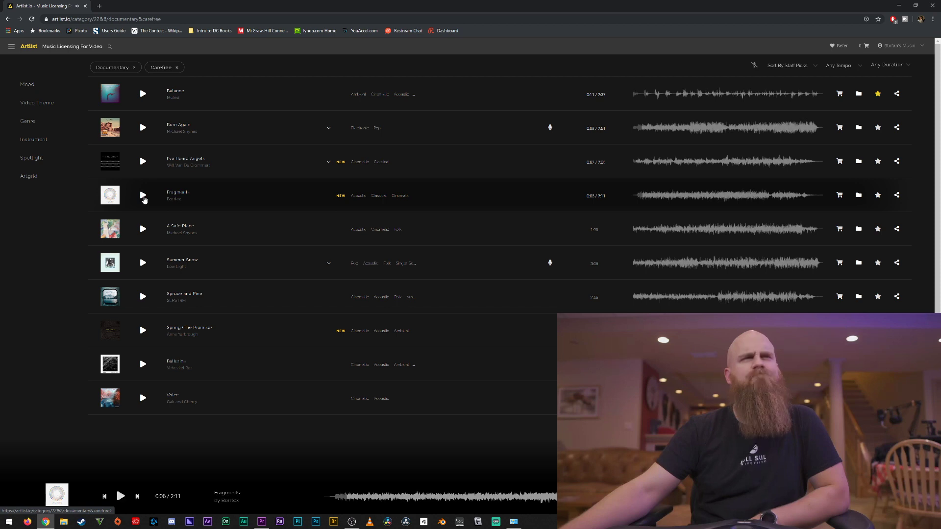
Replace the Carefree mood filter with Playful while keeping the Documentary theme
click(177, 68)
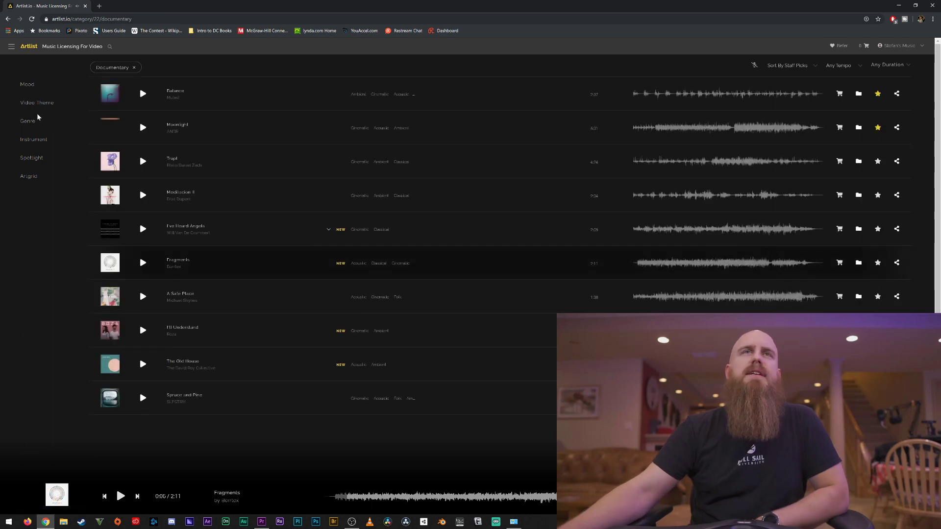
click(28, 84)
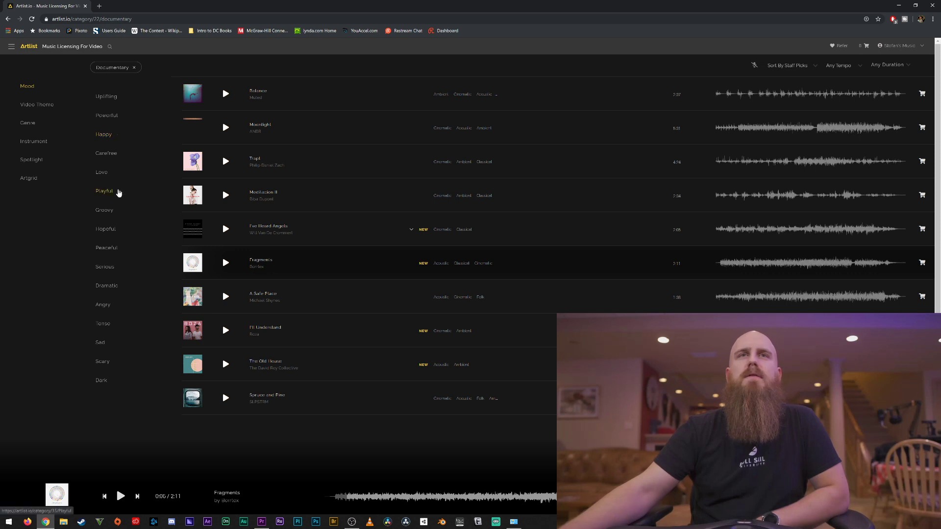
click(118, 192)
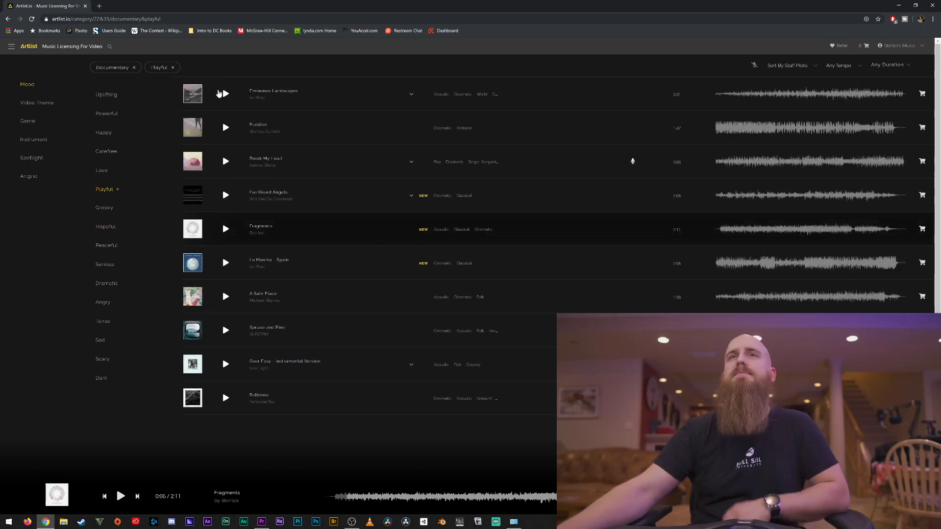
Listen to the first minute of "Eminence Landscapes" and add the track to the cart
click(226, 94)
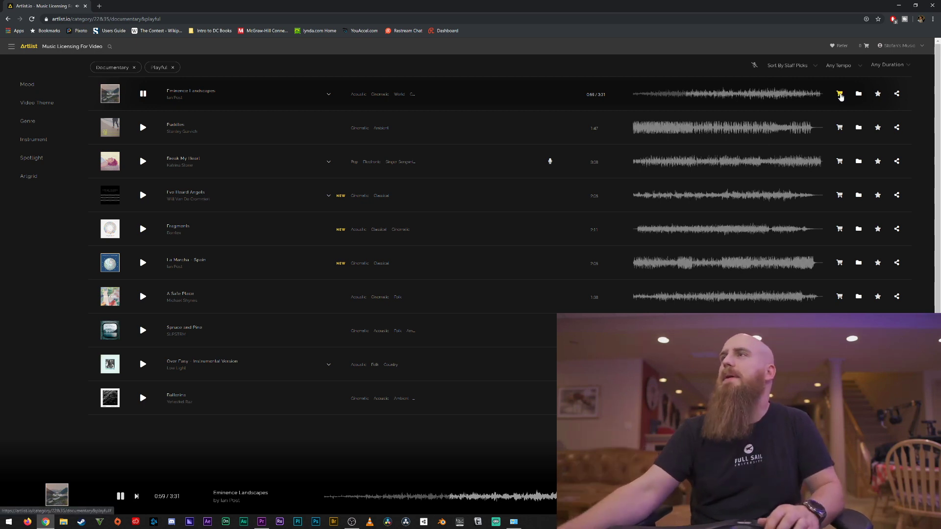
click(142, 94)
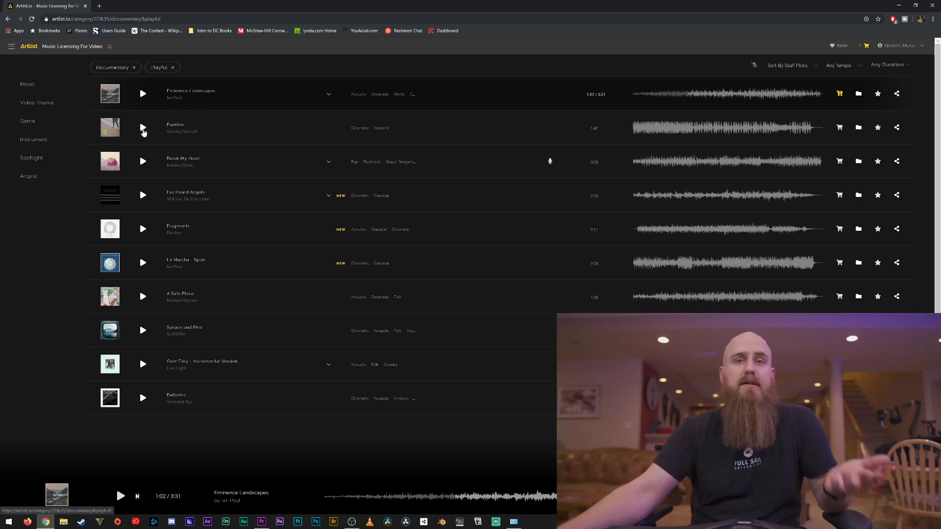
Listen to the first part of "Puddles" and the opening of "Break My Heart"
click(143, 128)
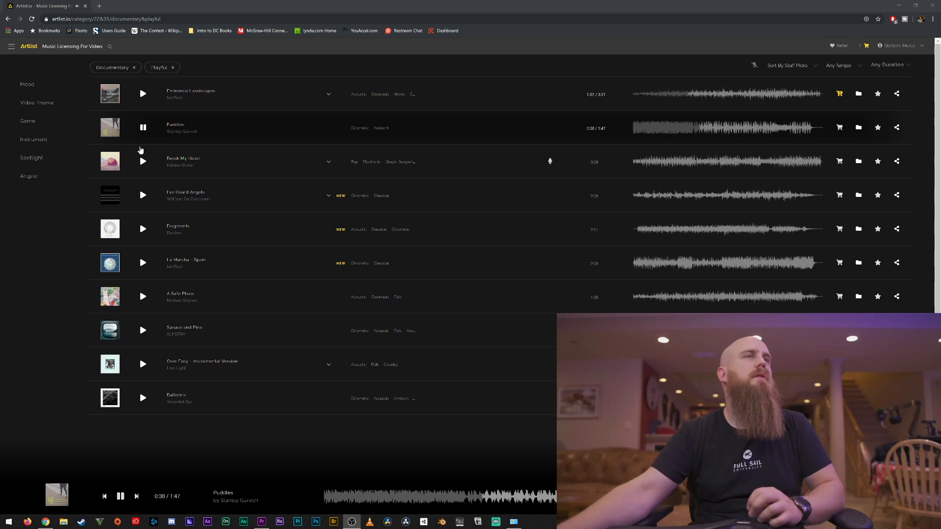
click(143, 128)
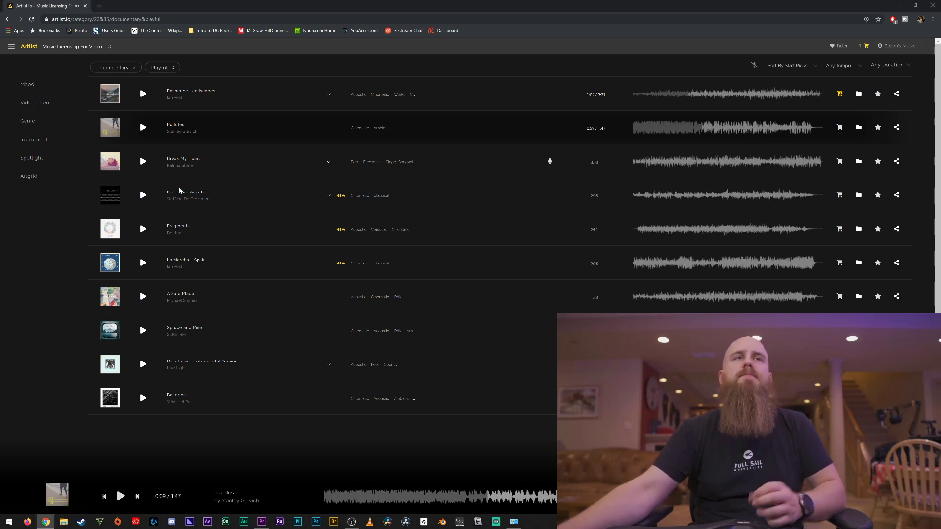
click(142, 162)
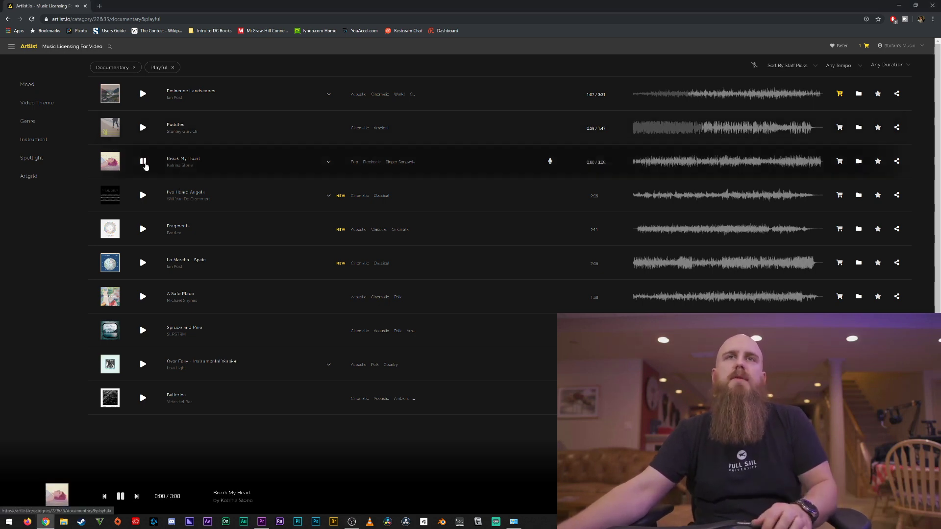
right_click(276, 193)
click(44, 257)
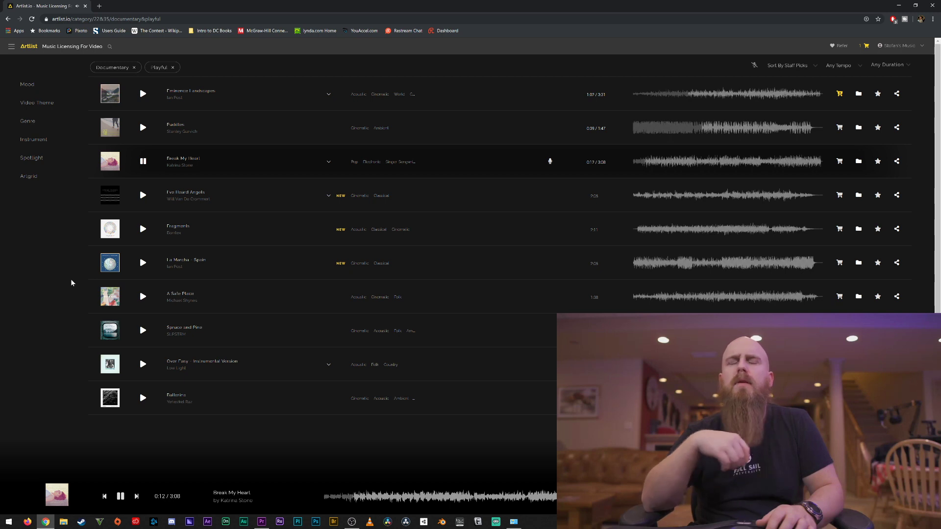
click(143, 163)
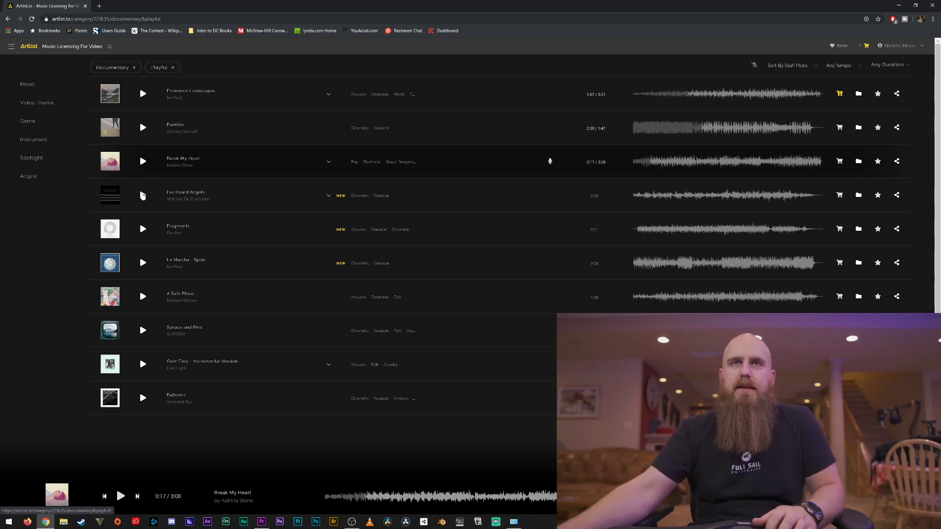
Replay the opening of "Eminence Landscapes" and compare it with "I've Heard Angels", "Fragments" and "La Marcha - Spain"
click(142, 95)
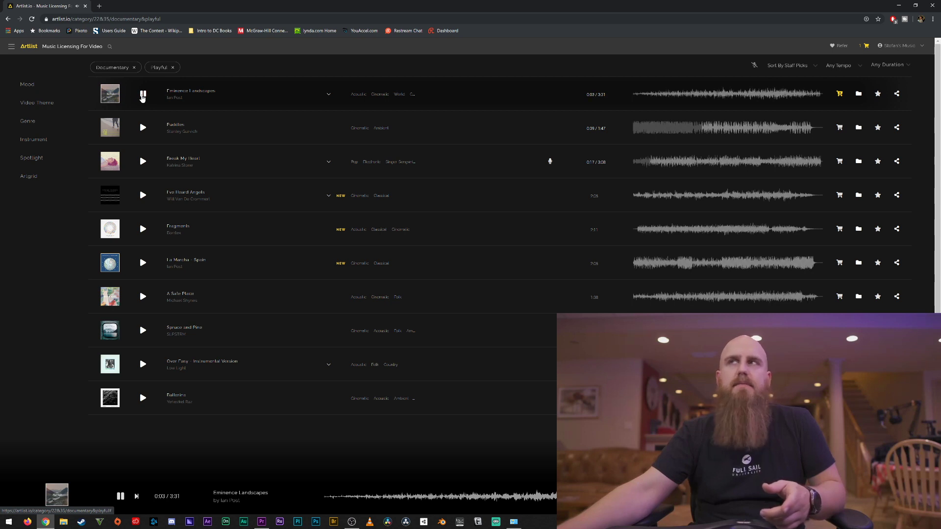
click(142, 96)
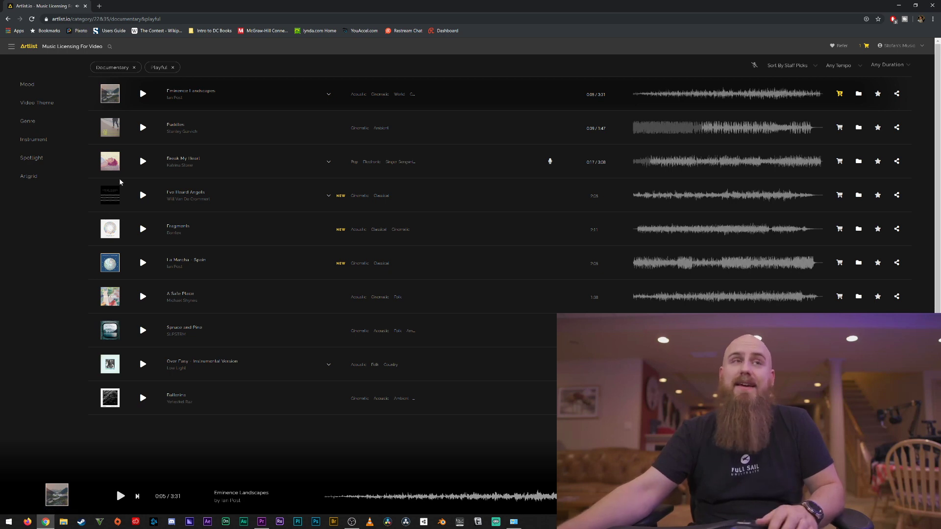
click(142, 197)
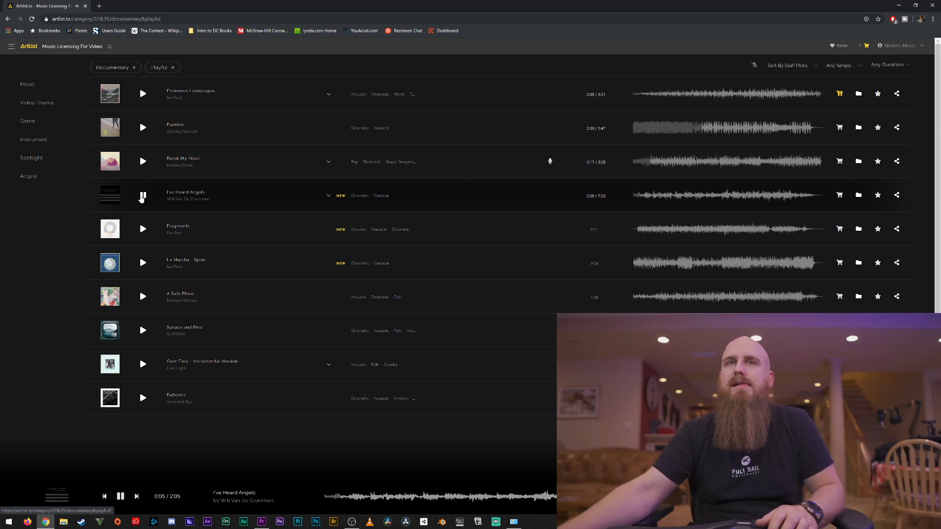
click(143, 229)
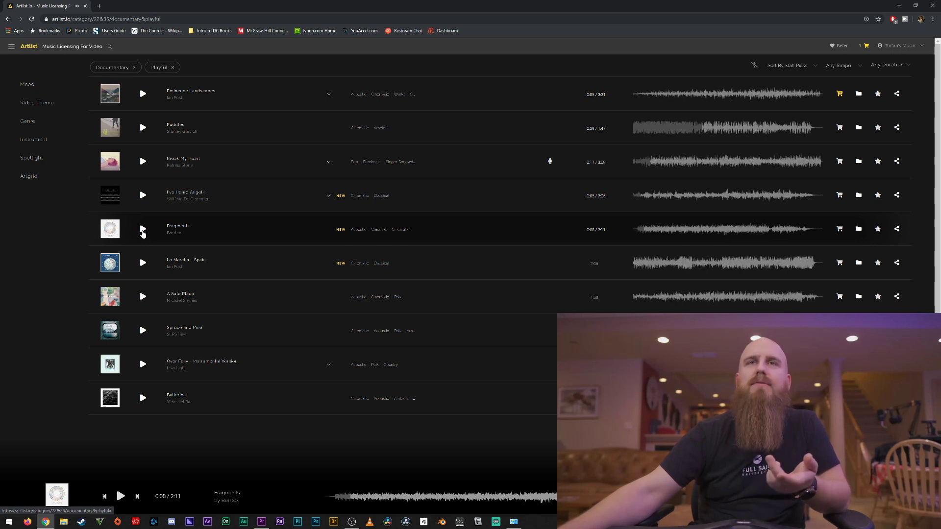
click(143, 233)
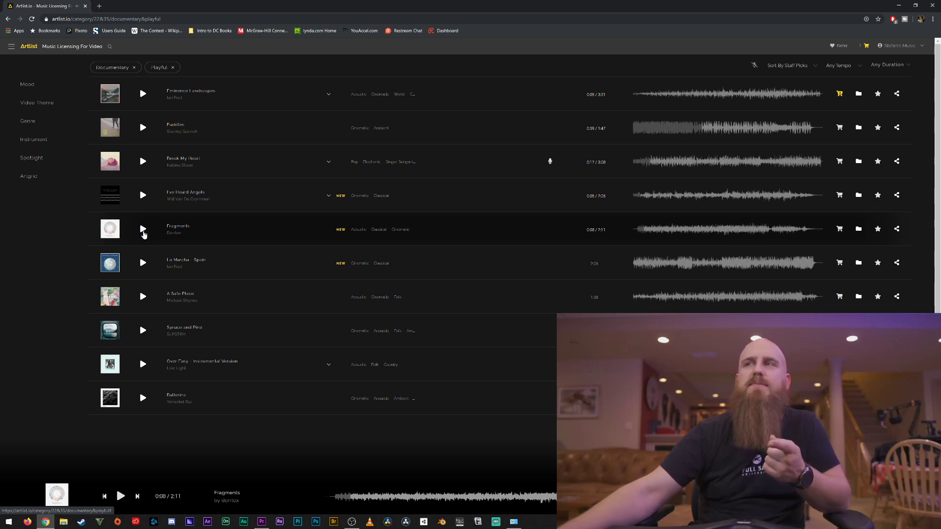
click(143, 263)
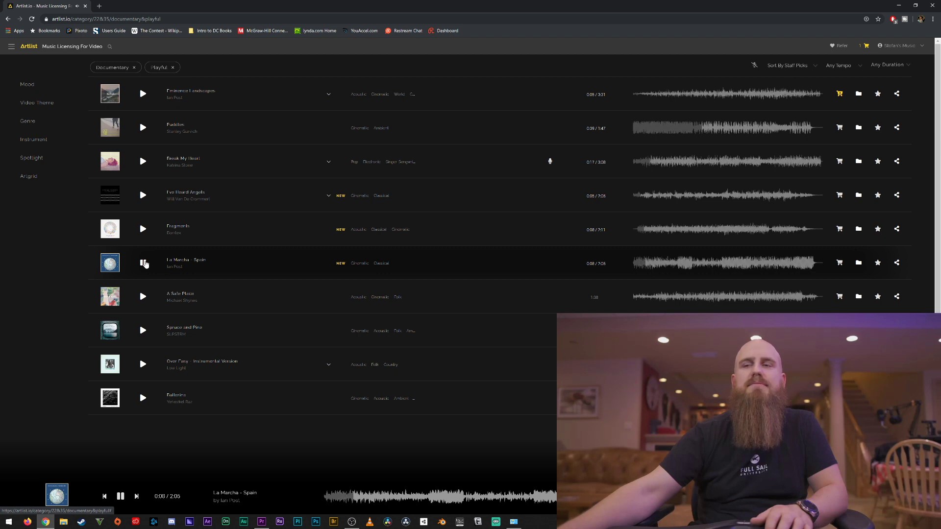
Preview "A Safe Place", "Spruce and Pine" and "Over Easy - Instrumental Version" from the Playful results
click(142, 298)
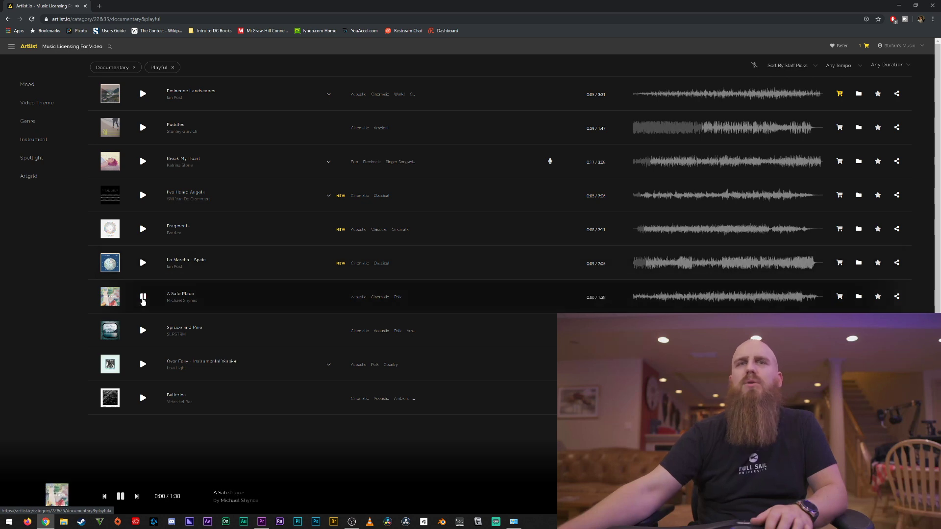
scroll(143, 300, down, 1)
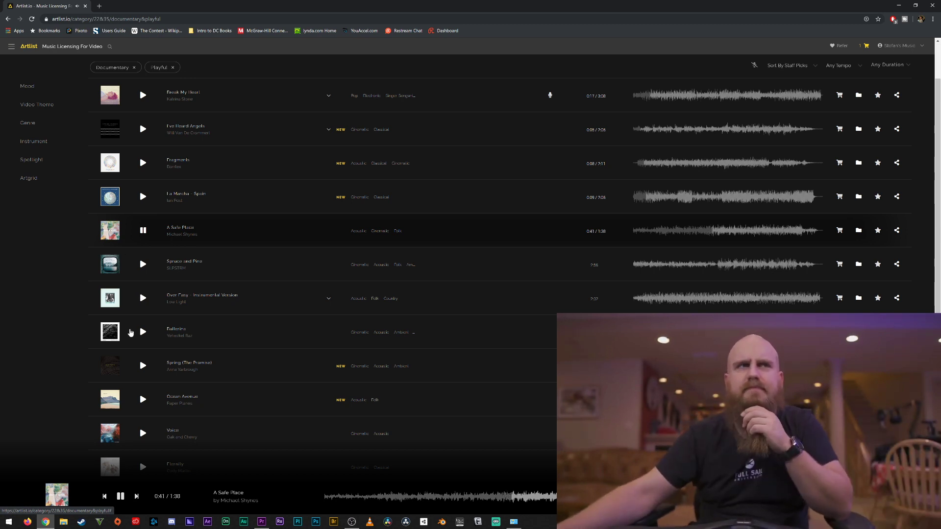
click(143, 230)
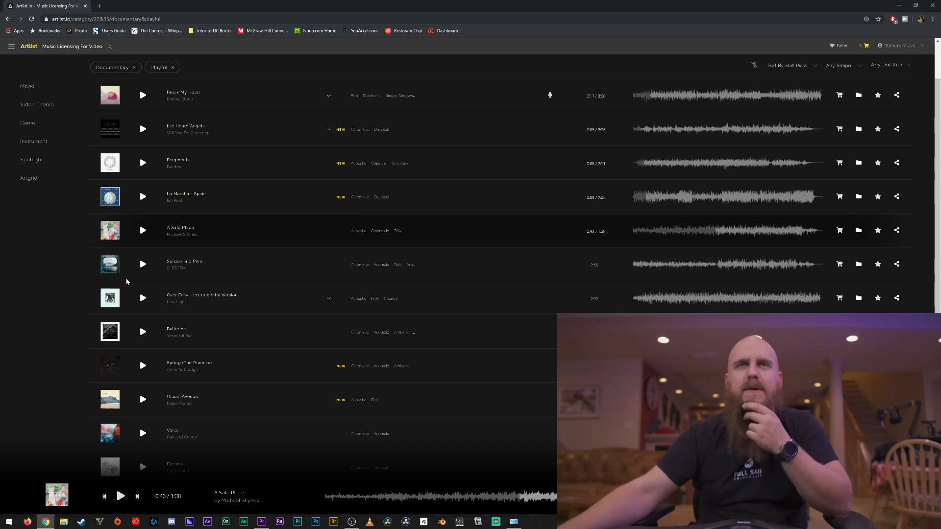
click(145, 265)
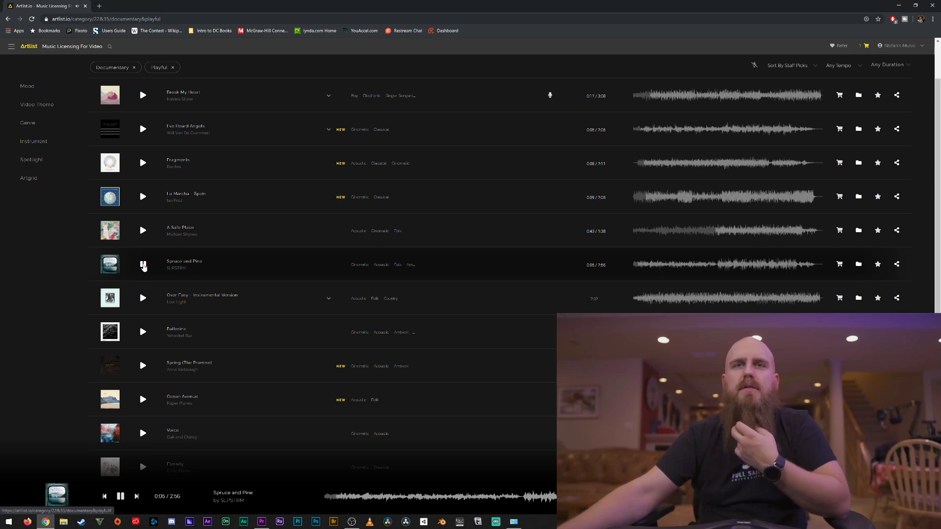
click(143, 299)
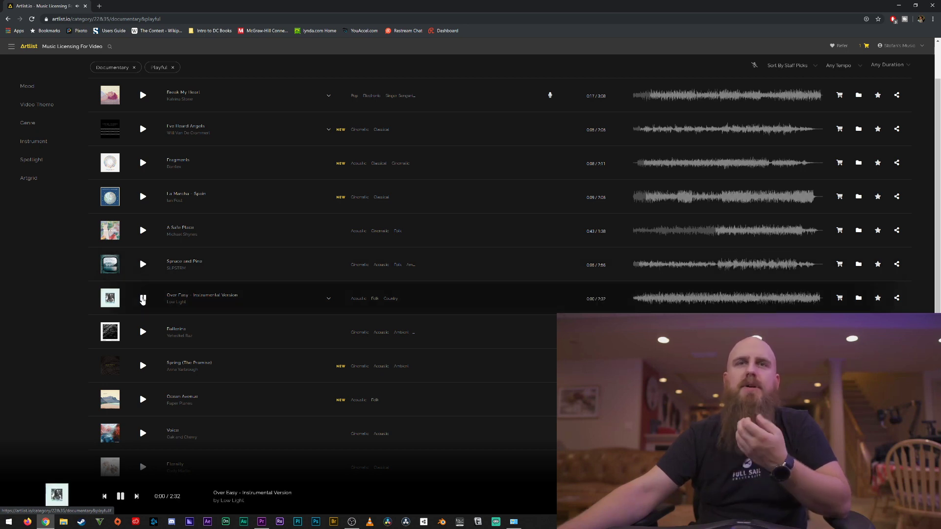
Preview "Ballerina", "Spring (The Promise)", "Ocean Avenue" and "Voice", and return to "Ocean Avenue" for a longer listen
scroll(151, 290, down, 2)
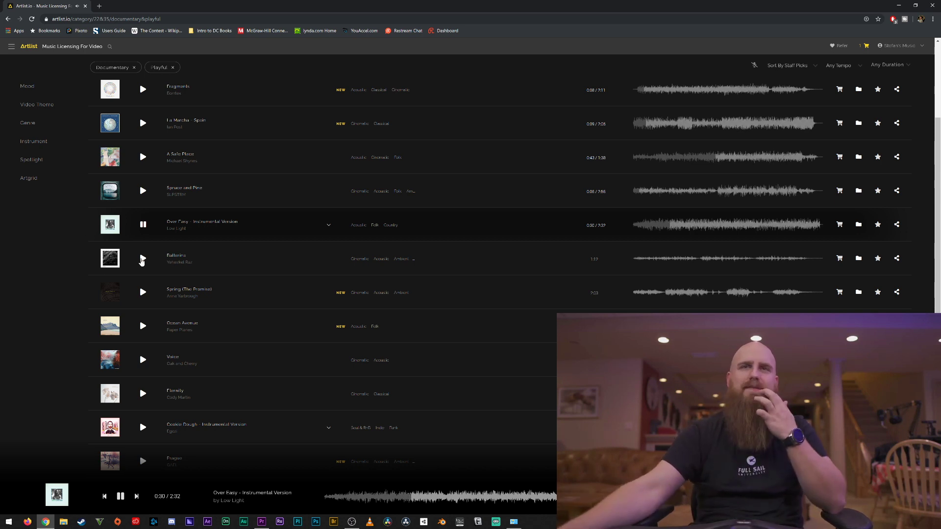
click(128, 271)
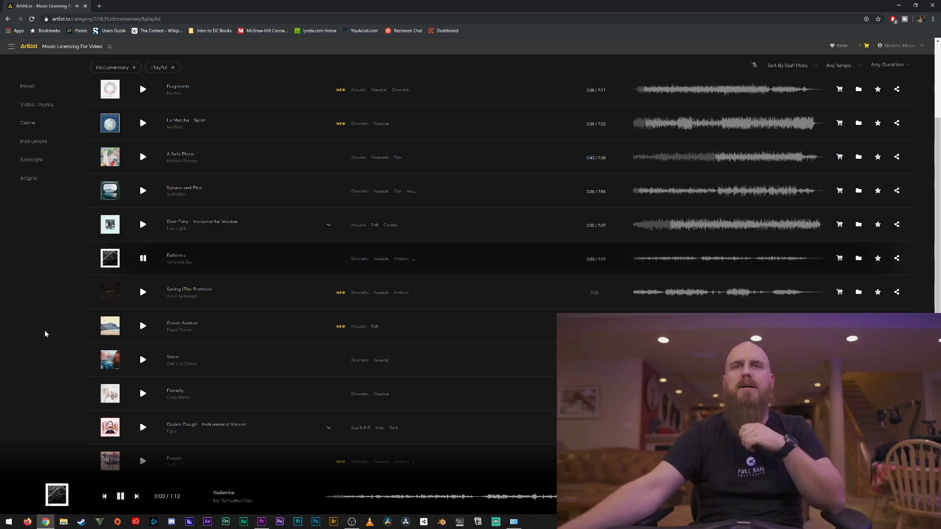
click(141, 293)
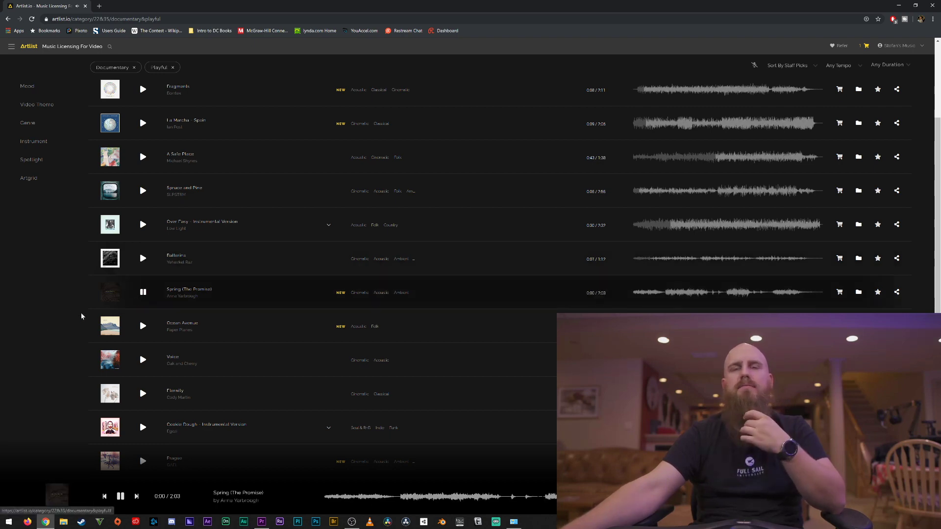
scroll(68, 306, down, 2)
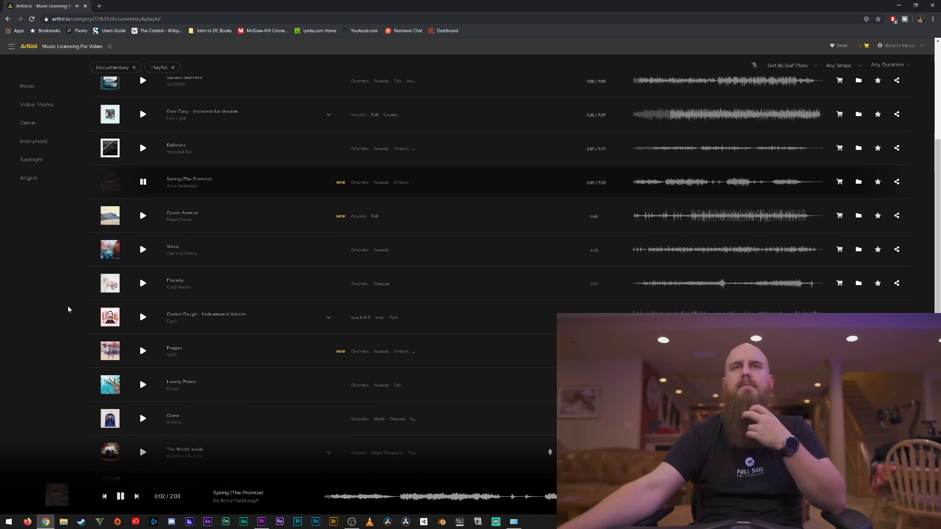
click(143, 217)
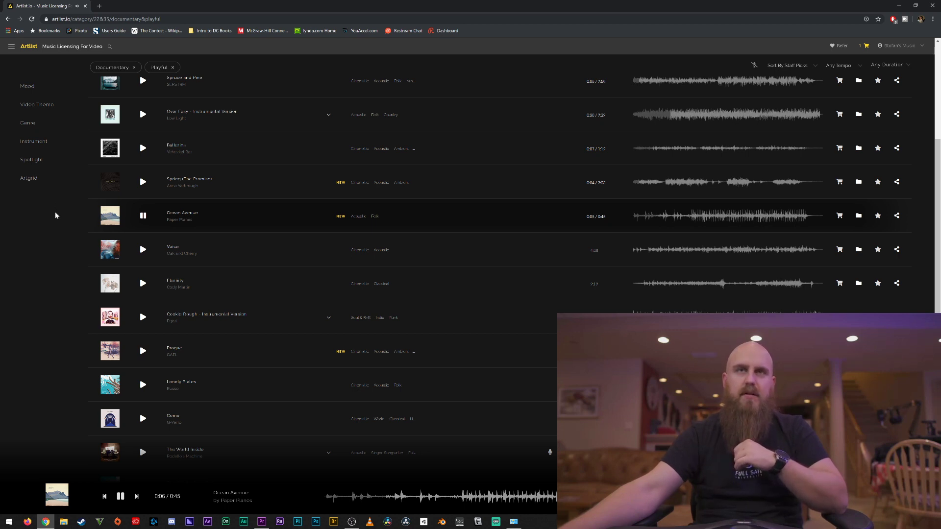
click(143, 250)
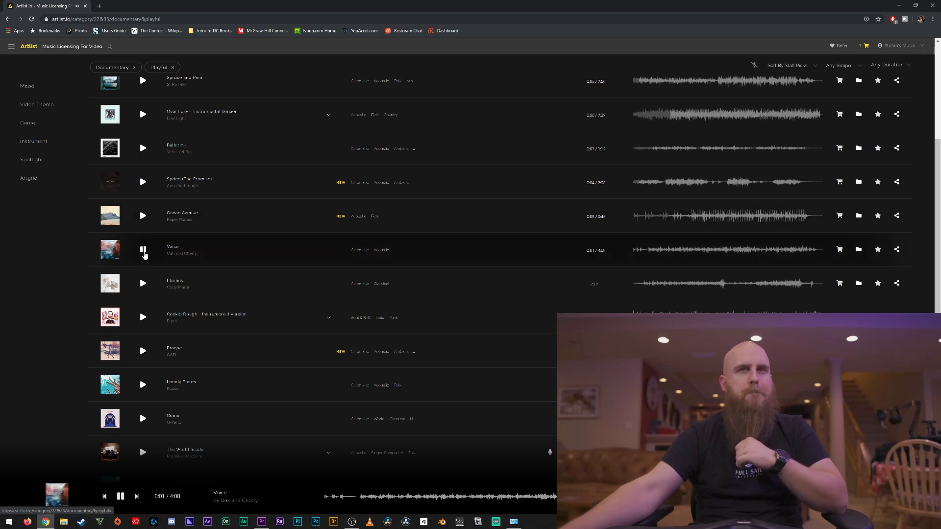
click(142, 216)
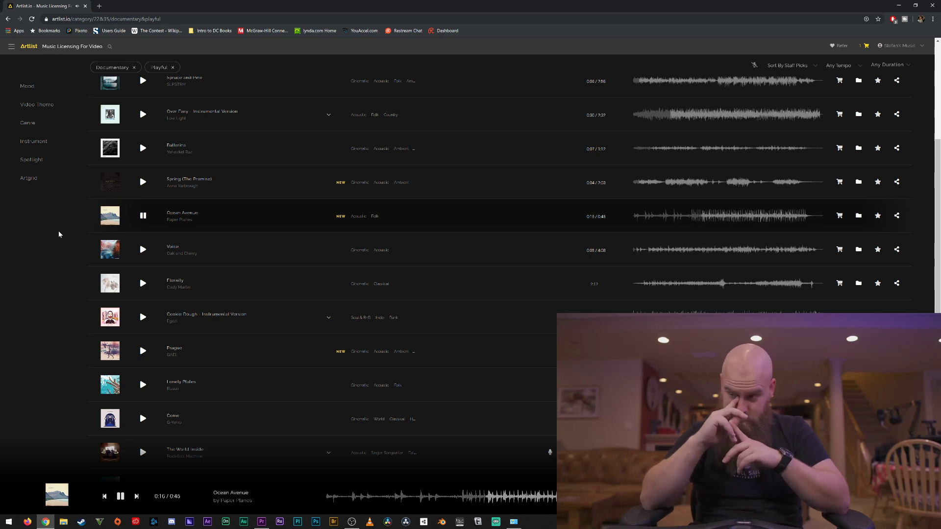
Stop "Ocean Avenue" and preview "Eternity", "Cookie Dough - Instrumental Version" and "Prague" from the Playful results
click(144, 216)
click(144, 284)
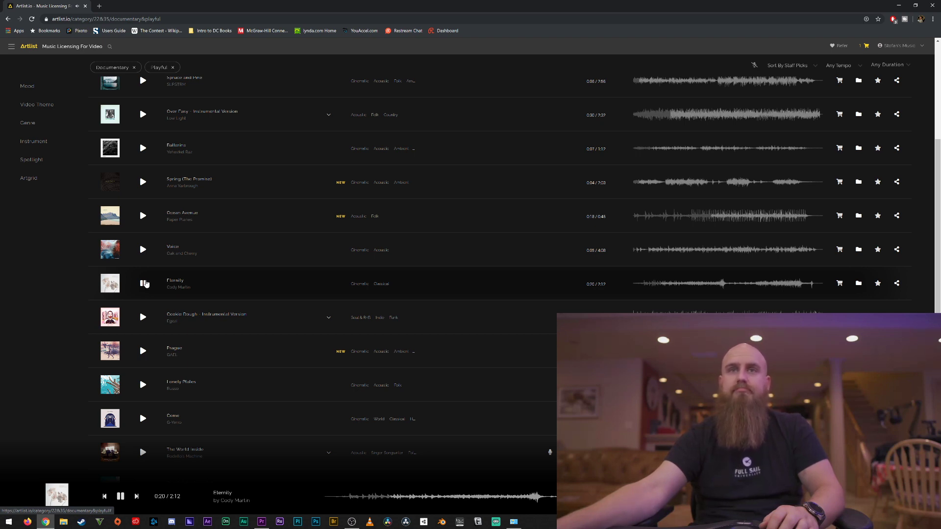
click(145, 317)
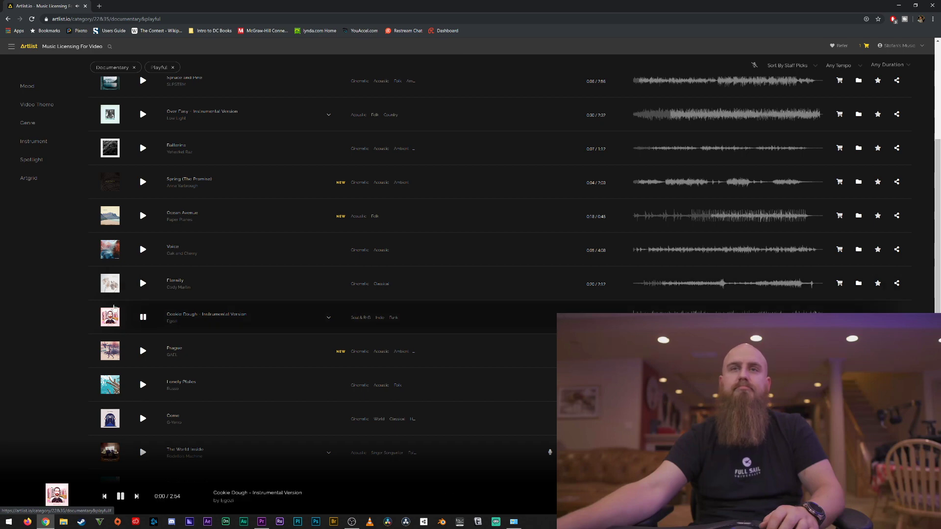
scroll(74, 301, down, 2)
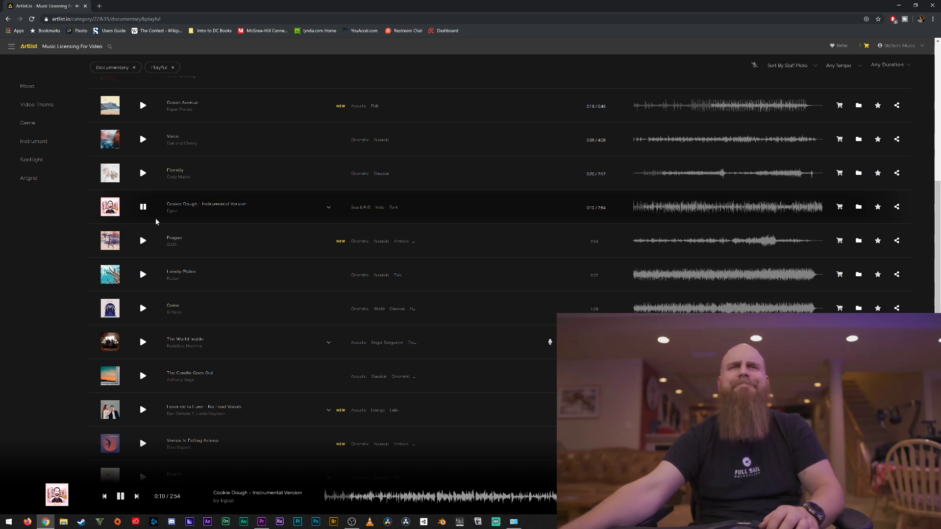
click(143, 207)
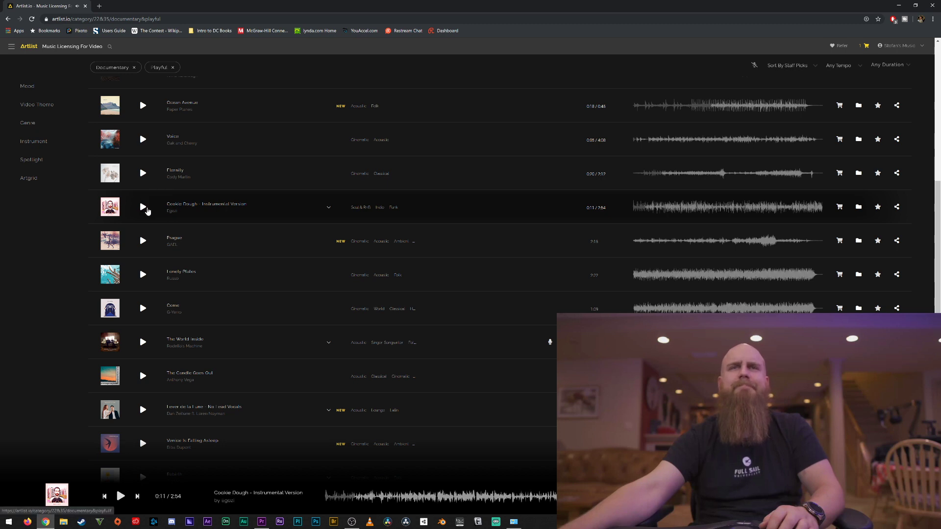
click(144, 244)
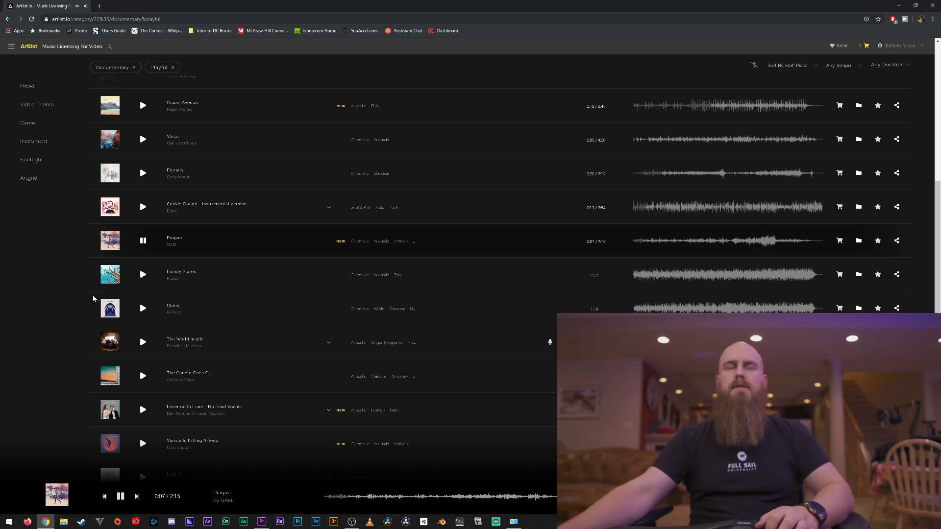
click(144, 241)
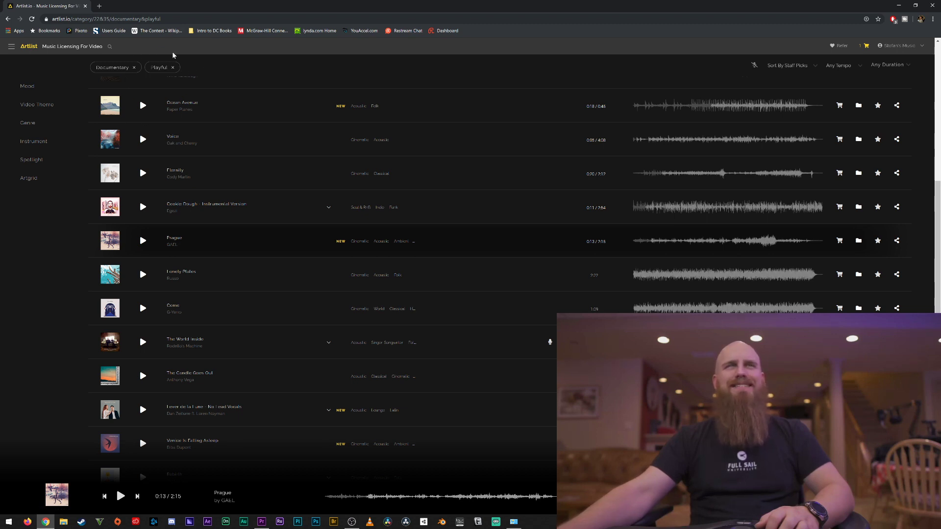
Sample the opening of "Lonely Plates" and give "Come" a longer listen
click(144, 277)
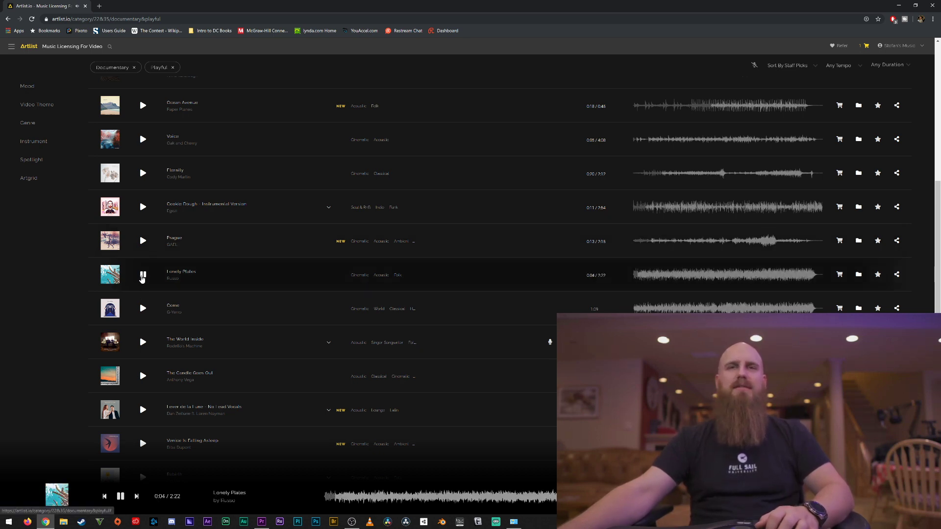
click(142, 309)
scroll(155, 281, down, 1)
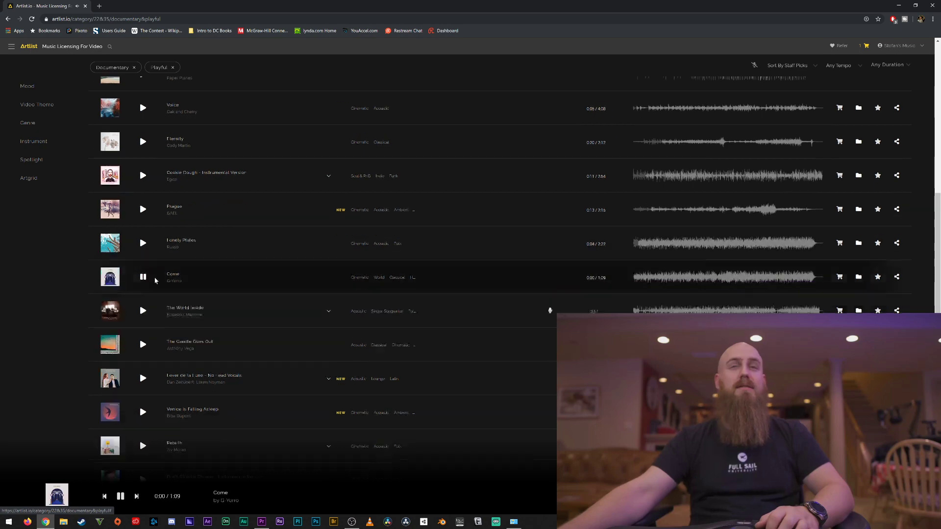
scroll(155, 280, down, 3)
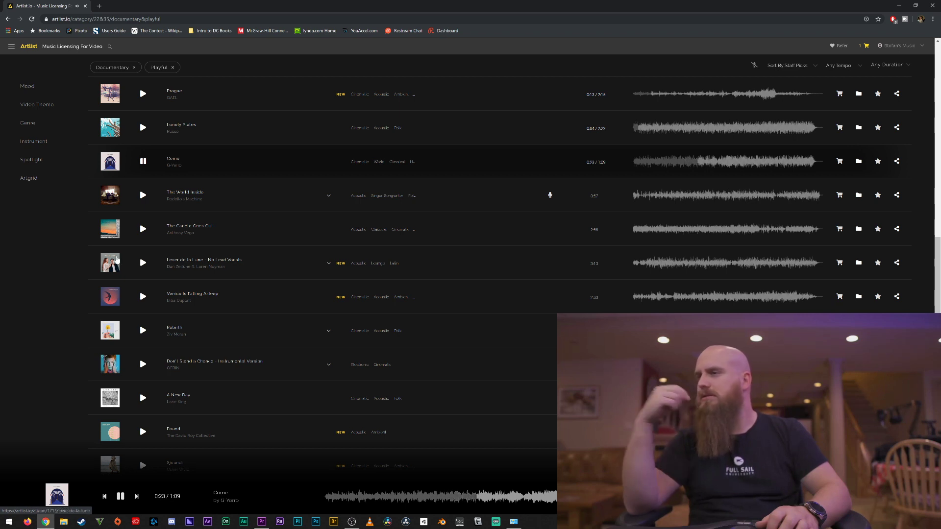
click(143, 162)
Preview "The World Inside", "The Candle Goes Out" and "Lever de la Lune - No Lead Vocals"
scroll(151, 173, down, 2)
click(143, 121)
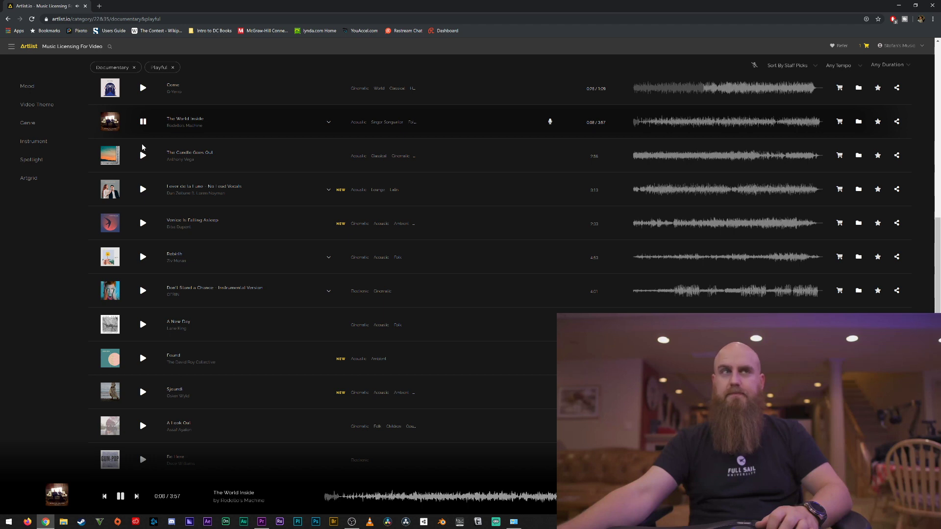
click(142, 123)
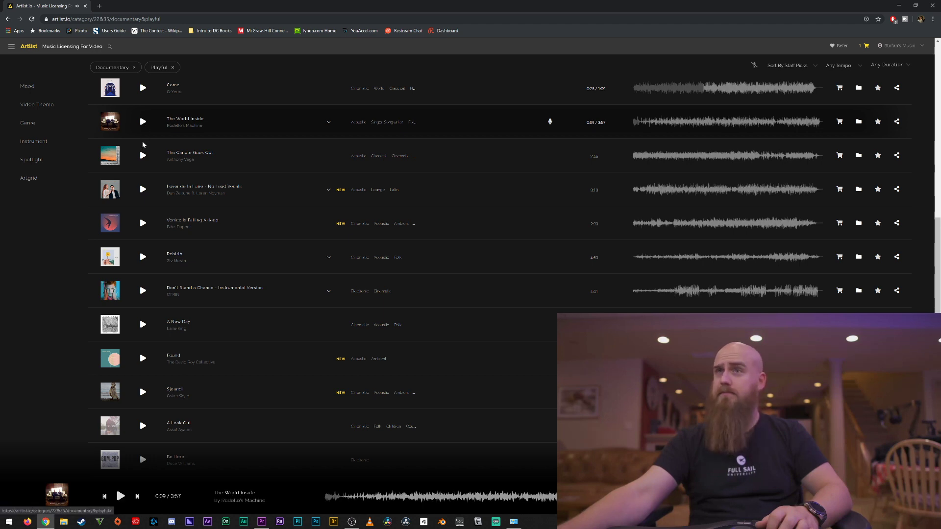
click(143, 156)
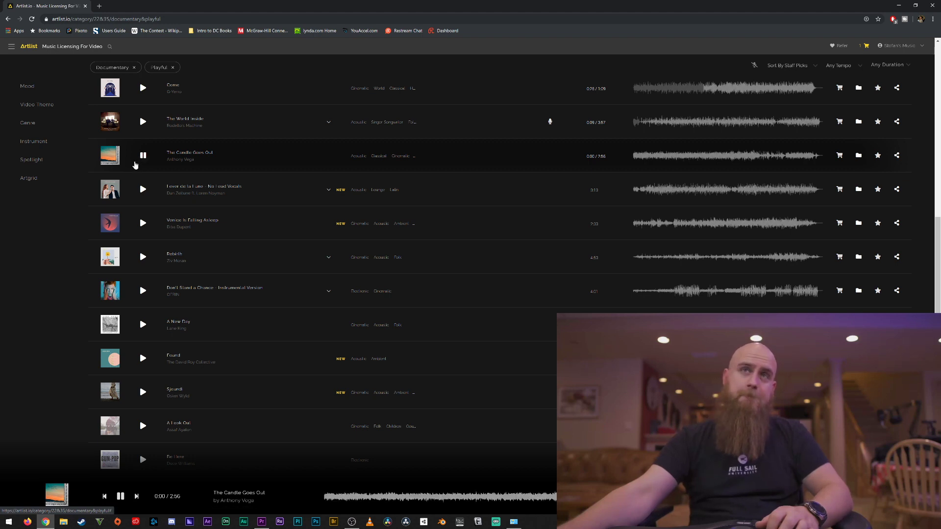
click(143, 156)
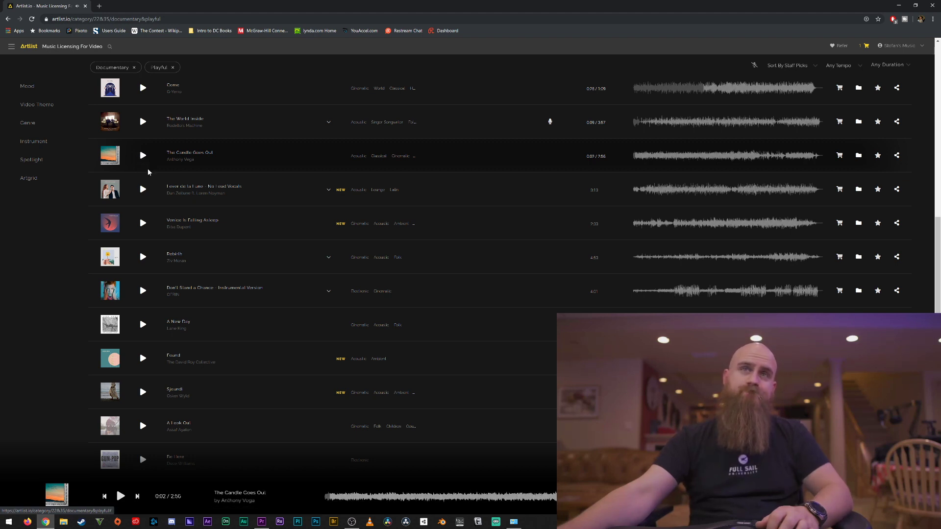
click(142, 190)
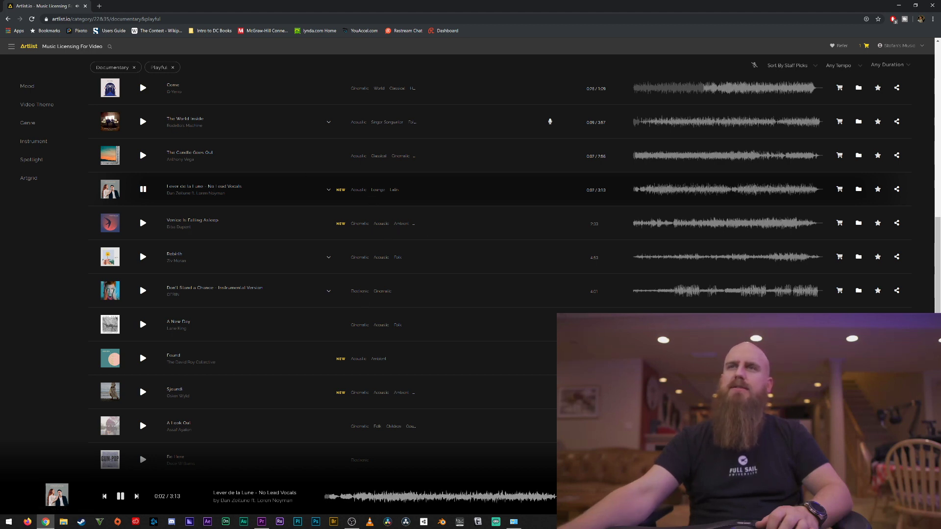
Replace the Playful mood filter with Happy while keeping the Documentary theme
scroll(339, 334, down, 10)
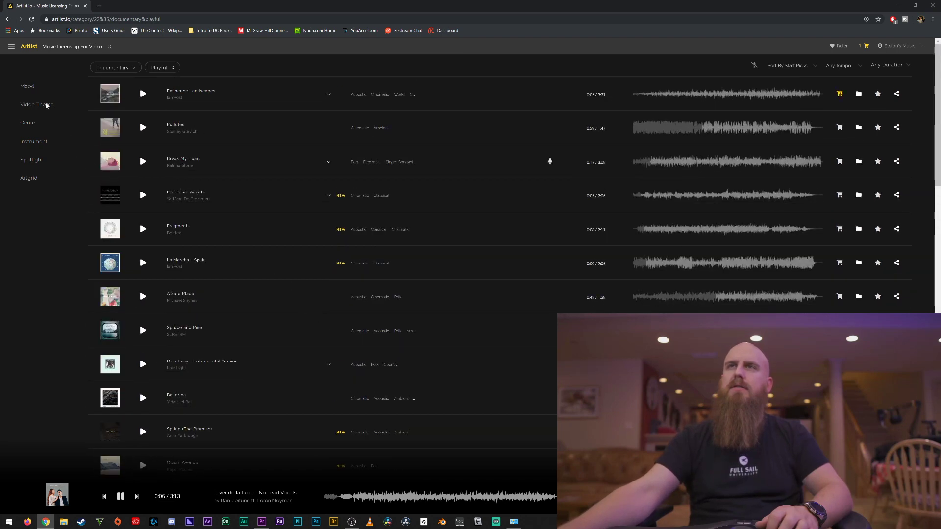
click(173, 67)
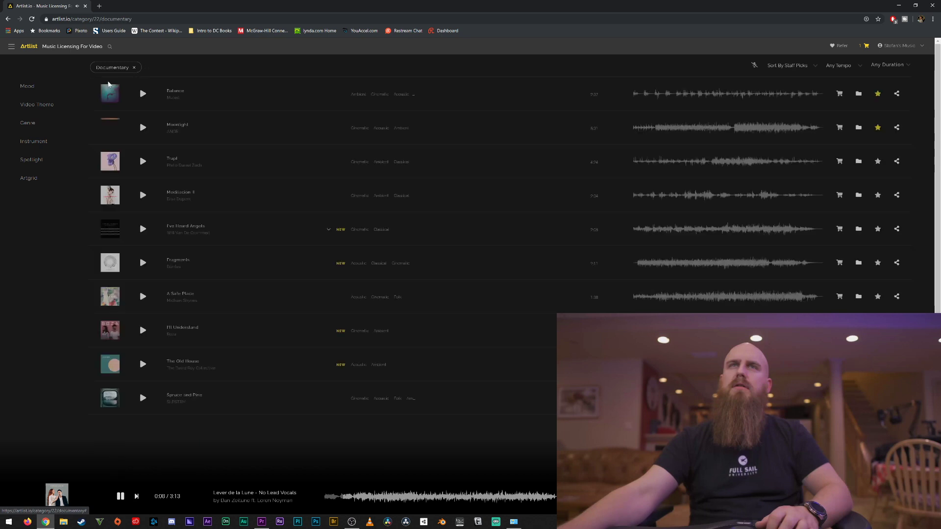
click(30, 87)
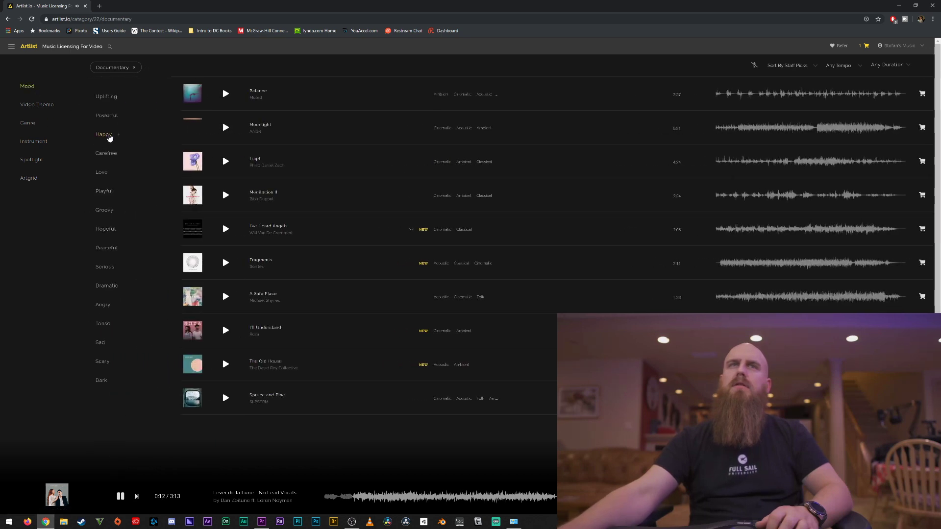
click(108, 136)
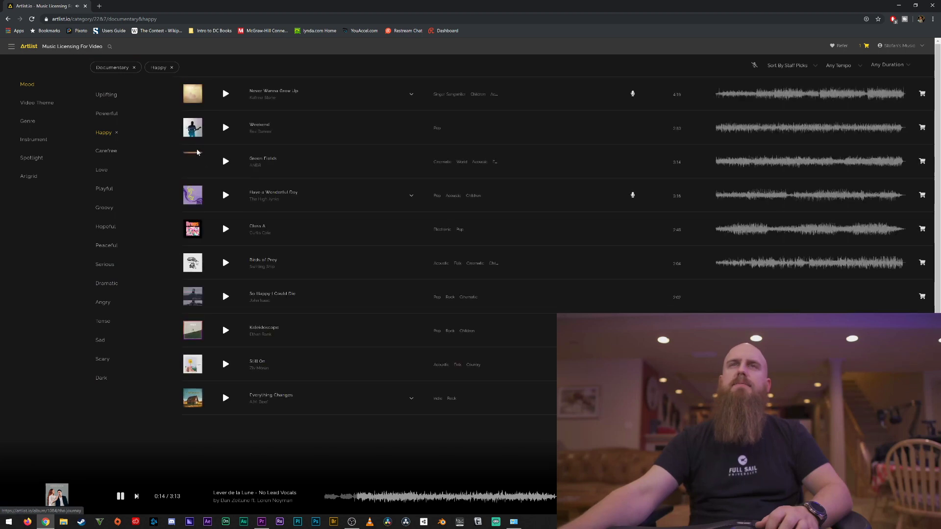
Preview "Never Wanna Grow Up", "Weekend", "Green Fields" and "Have a Wonderful Day" from the Happy results
click(225, 93)
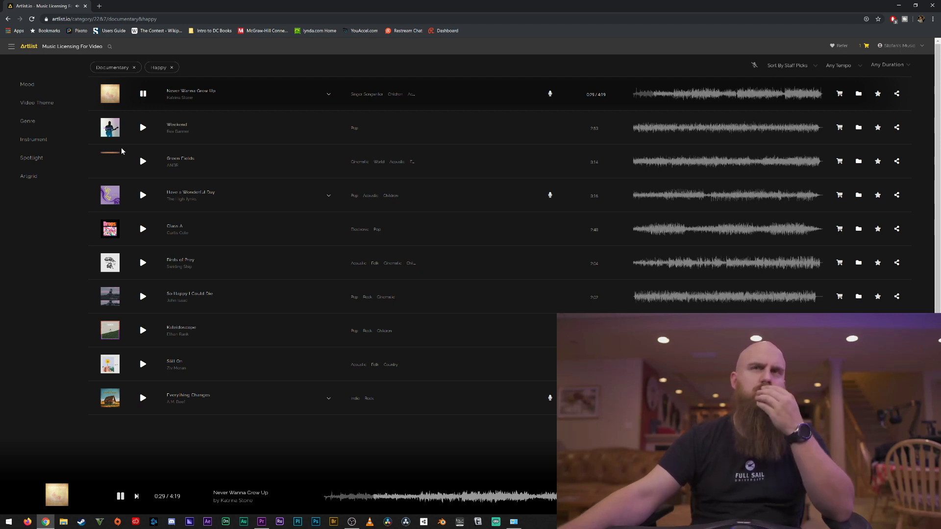
click(143, 129)
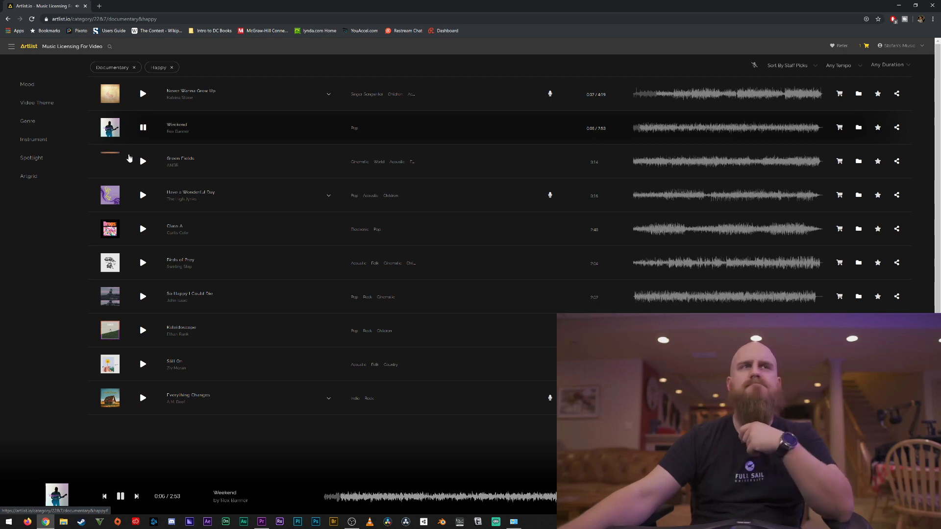
click(141, 161)
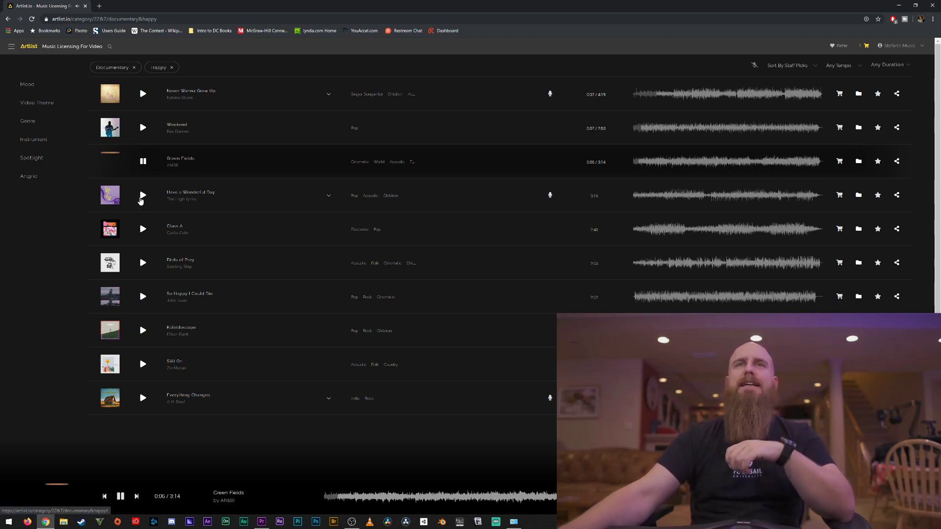
click(142, 196)
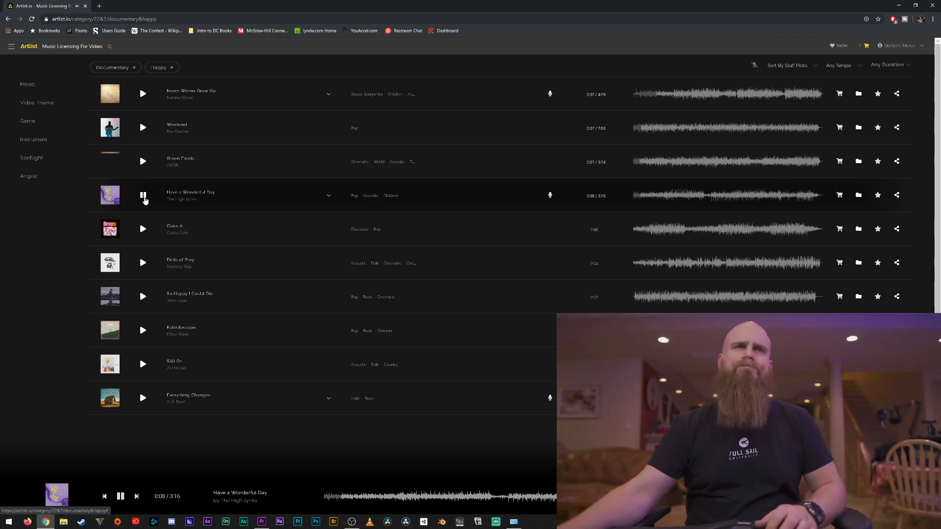
click(144, 196)
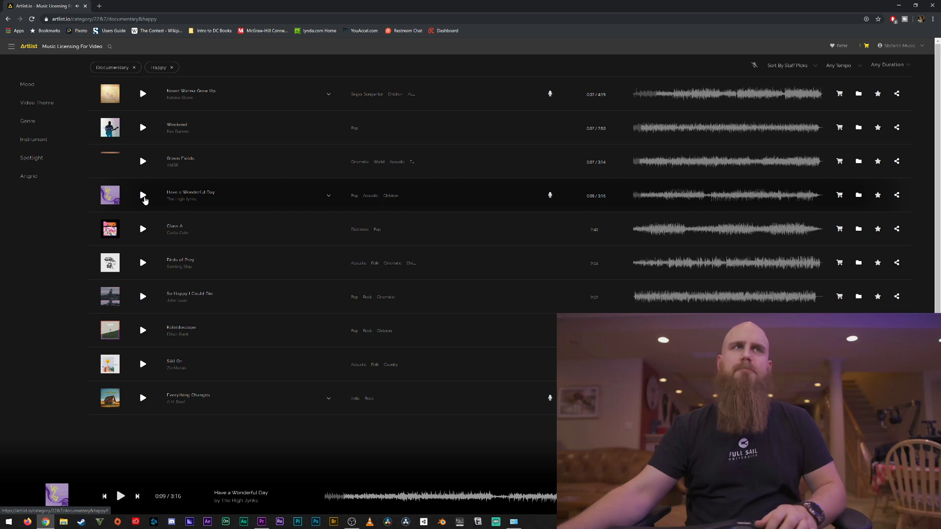
Preview "Class A", "Birds of Prey", "So Happy I Could Die" and "Kaleidoscope", ending at "Still On"
click(142, 229)
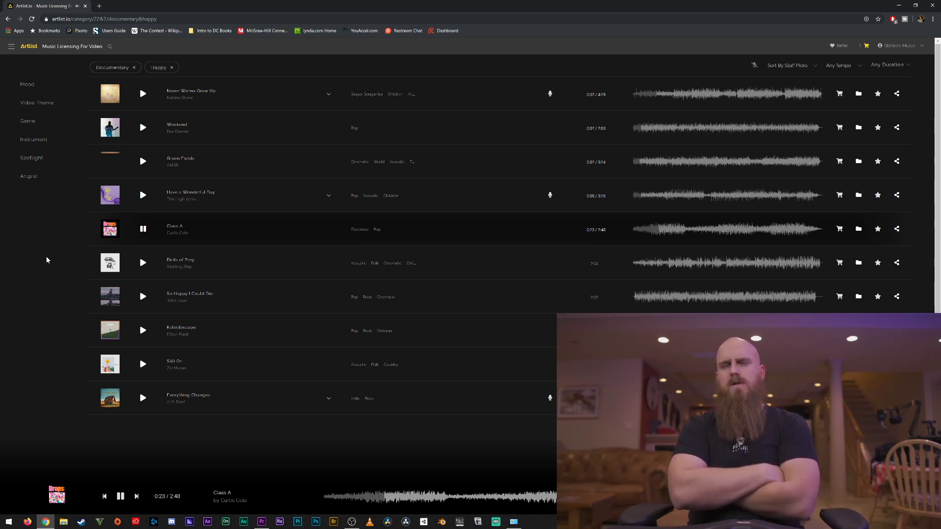
click(143, 263)
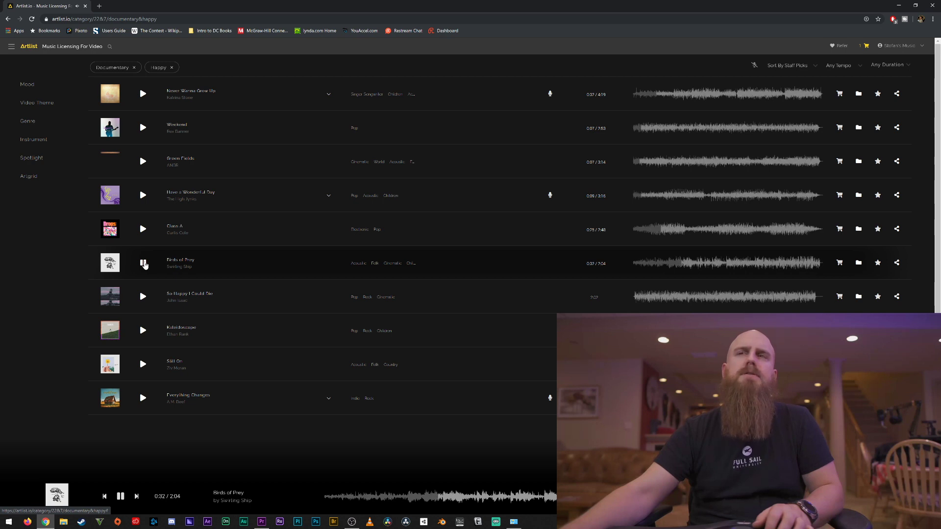
click(143, 297)
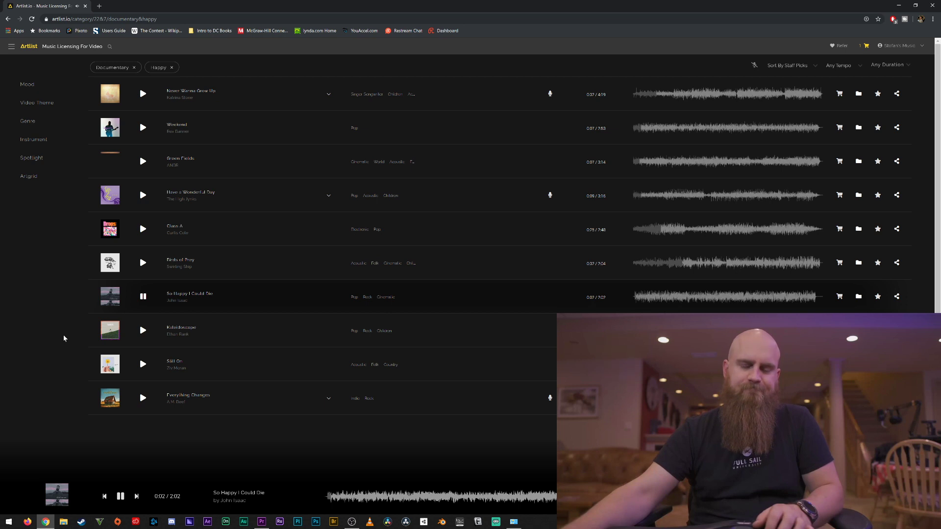
click(143, 331)
scroll(45, 332, down, 2)
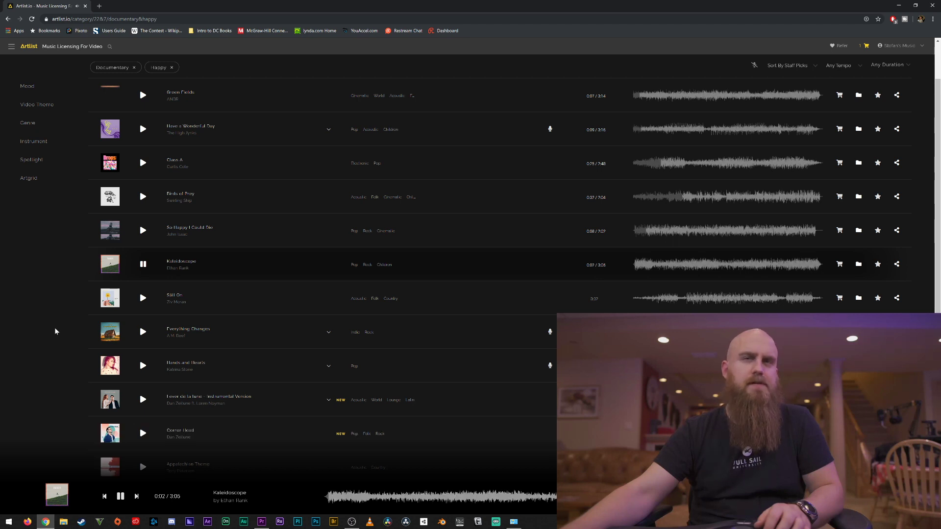
click(144, 298)
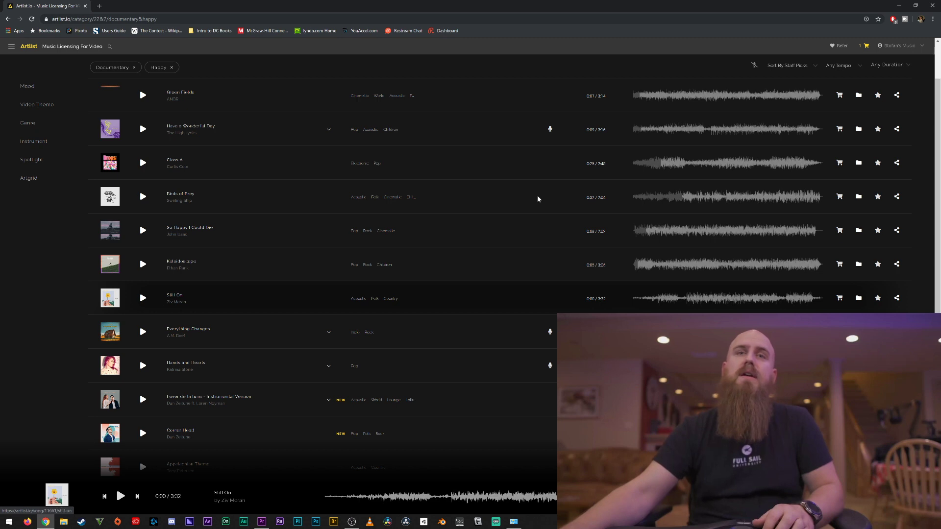
Replay "Eminence Landscapes" from the cart and check out the cart
click(866, 47)
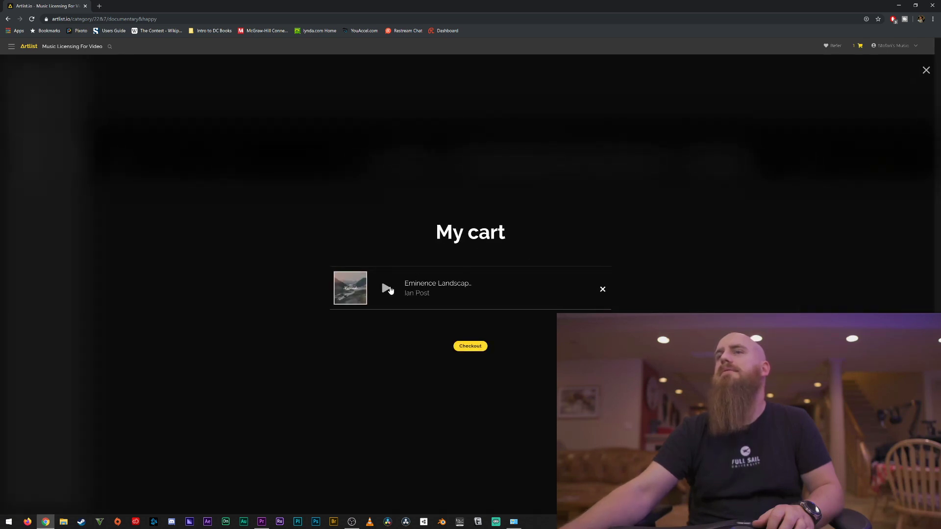
click(387, 291)
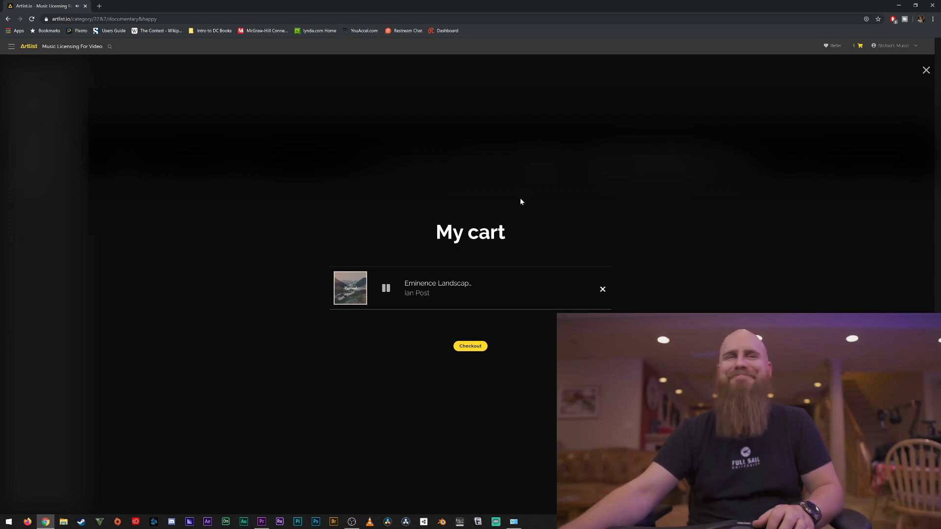
click(470, 351)
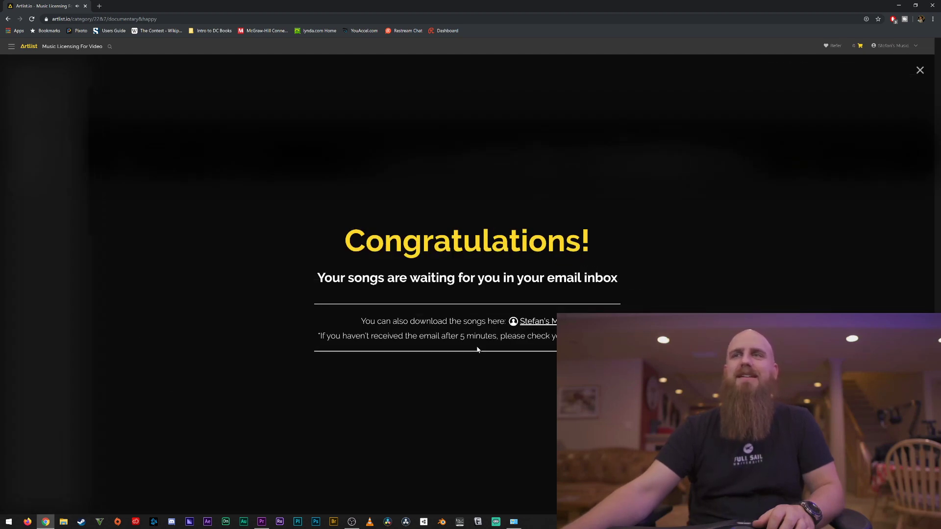
Request the WAV download of "Eminence Landscapes" from the account's download history and sign in with the Google account
click(553, 321)
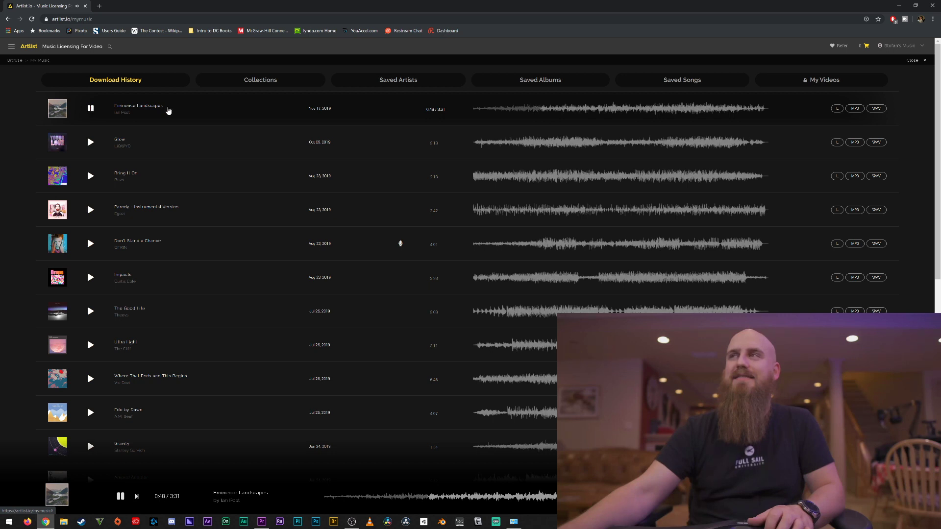
click(881, 112)
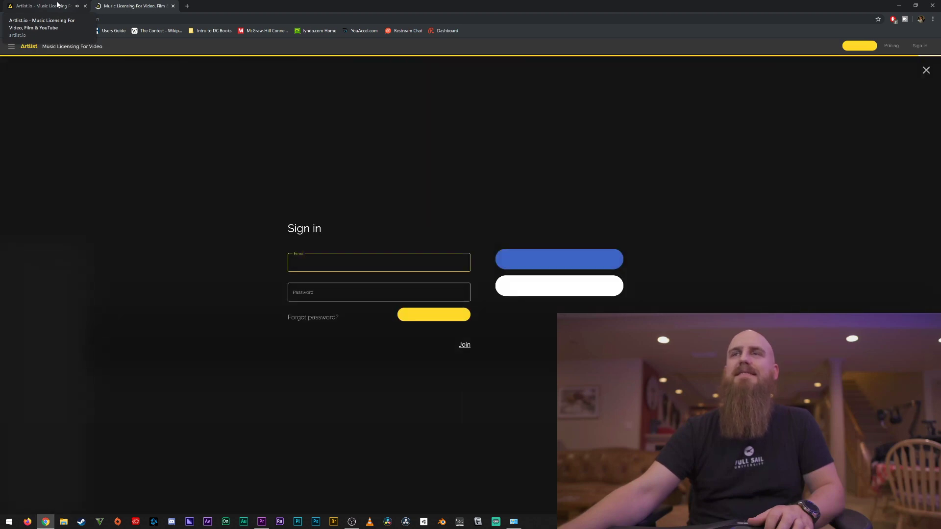
click(553, 287)
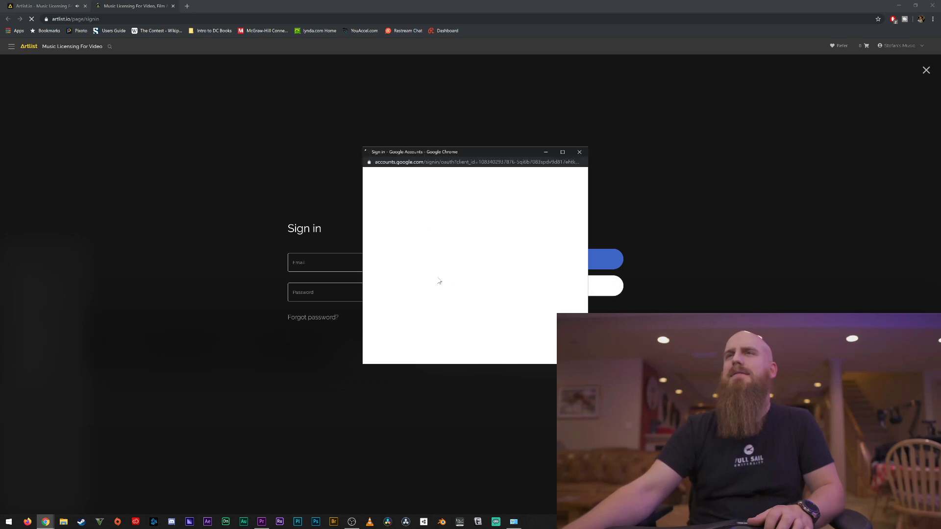
drag(484, 149, 395, 154)
click(175, 193)
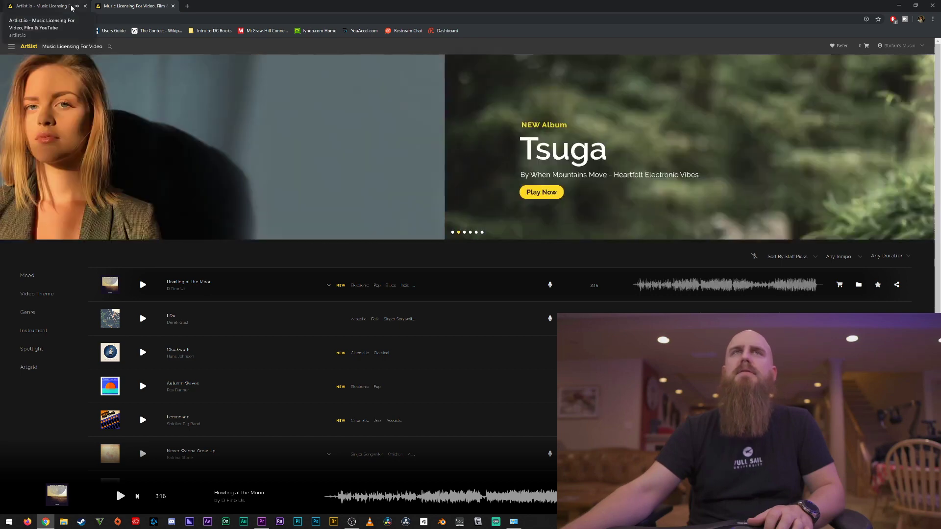
Close the duplicate tab showing the download history and briefly preview "Howling at the Moon" on the Artlist home page
click(65, 7)
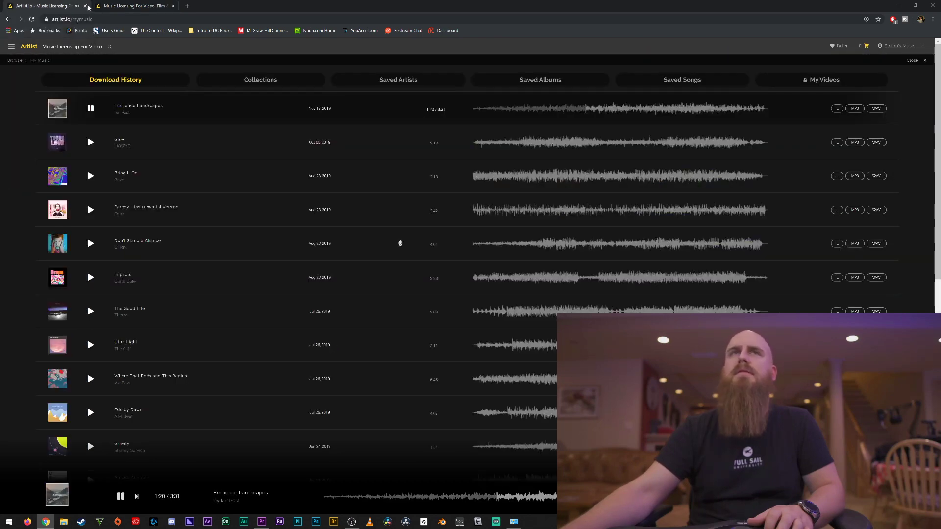
click(85, 6)
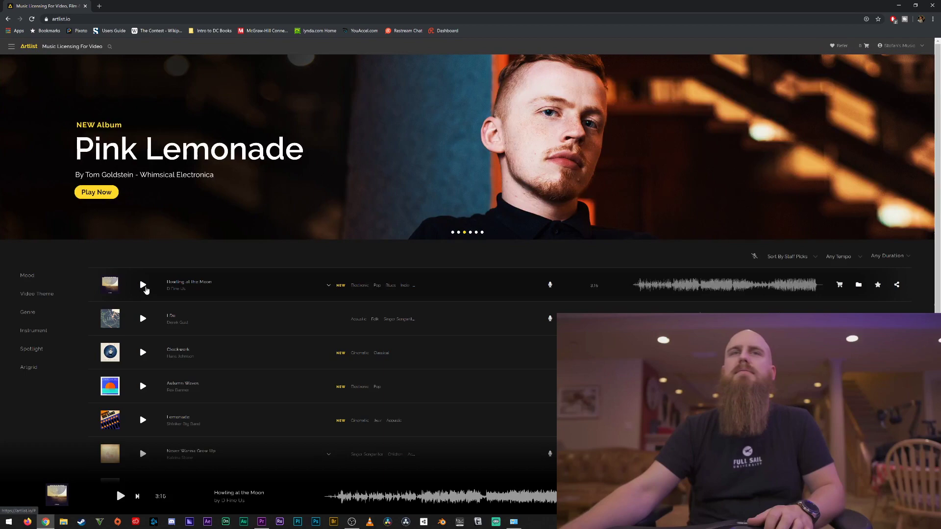
click(143, 286)
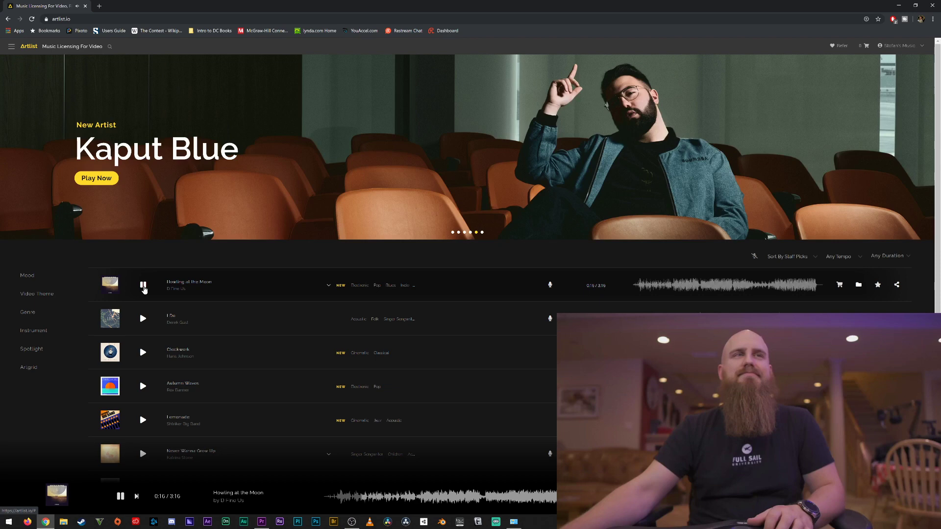
click(143, 286)
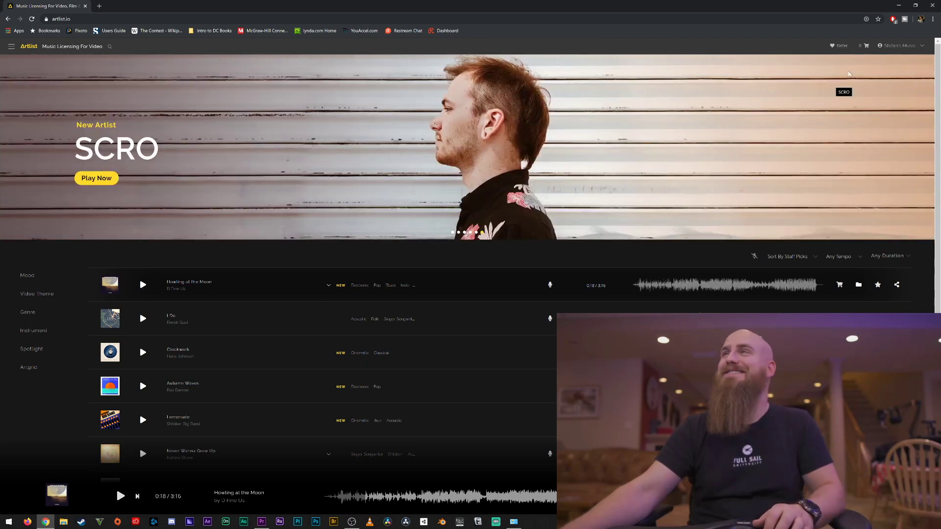
Download "Eminence Landscapes" as WAV from the account's download history
click(899, 46)
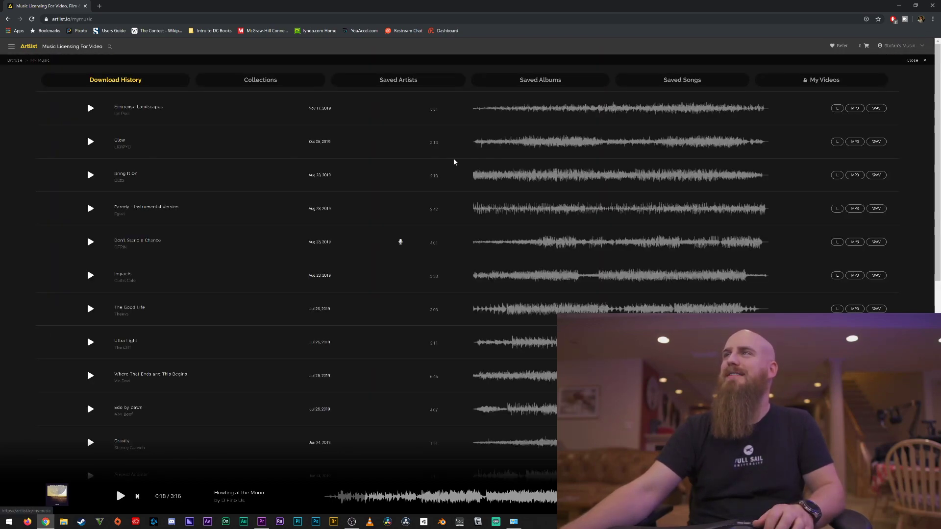
click(876, 108)
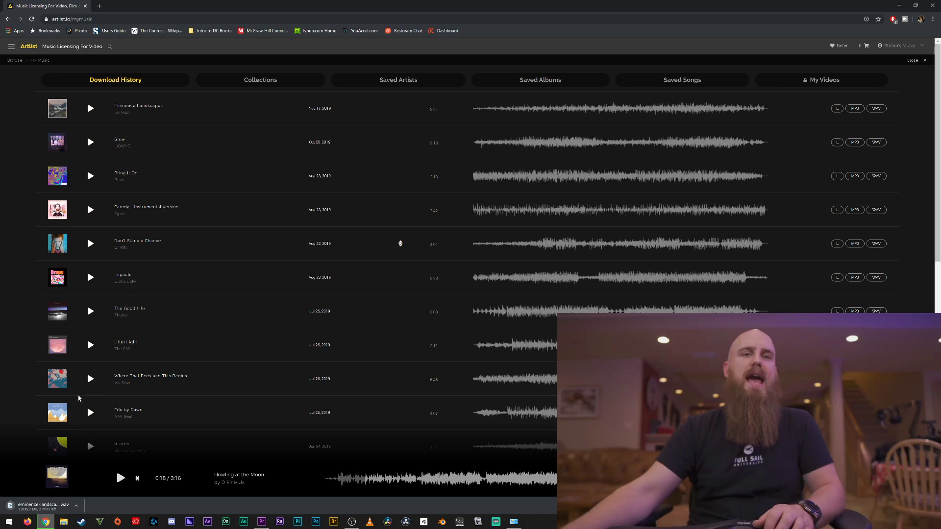
Switch to Premiere Pro and play the shot of the woman in the beanie from about 00:08:18:19
click(261, 521)
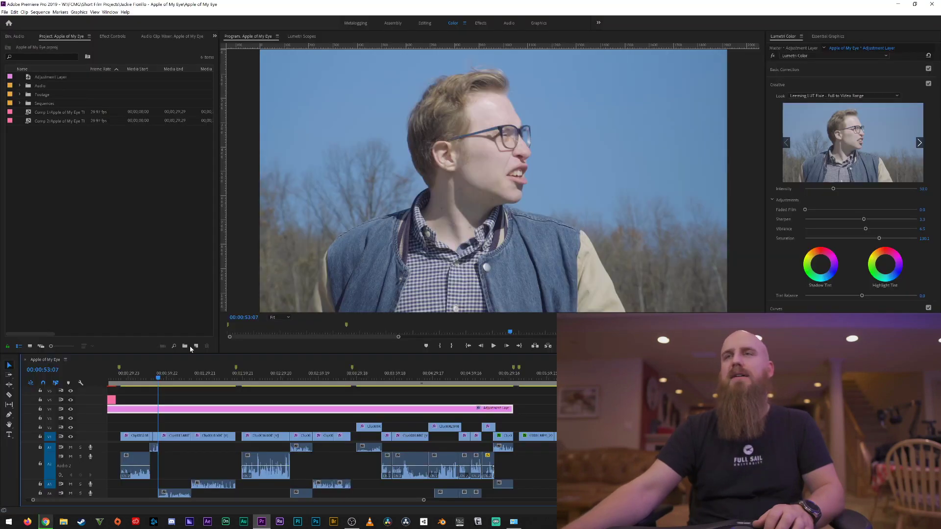
scroll(228, 501, down, 3)
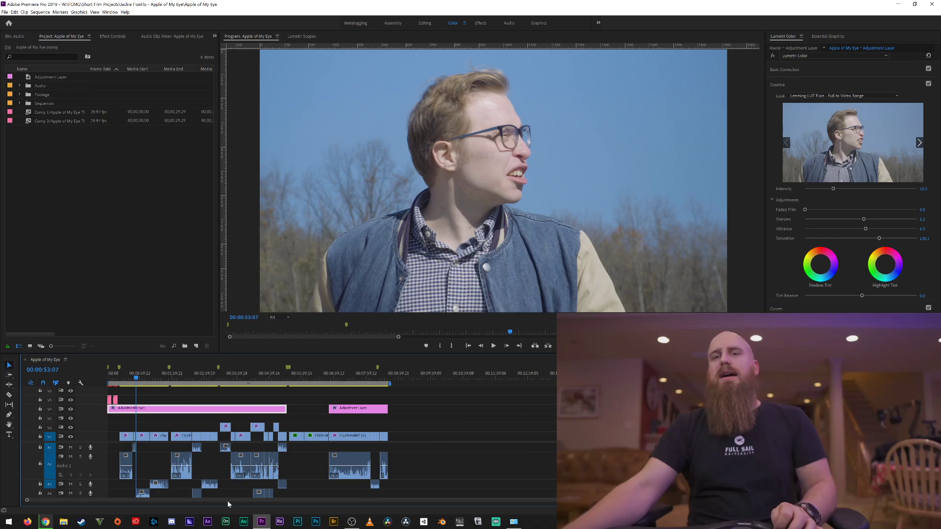
drag(147, 374, 377, 376)
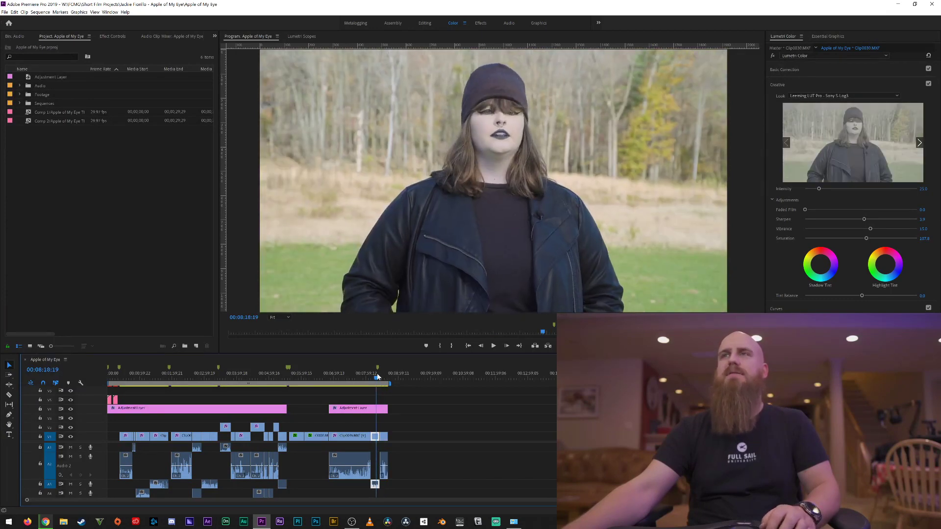
key(space)
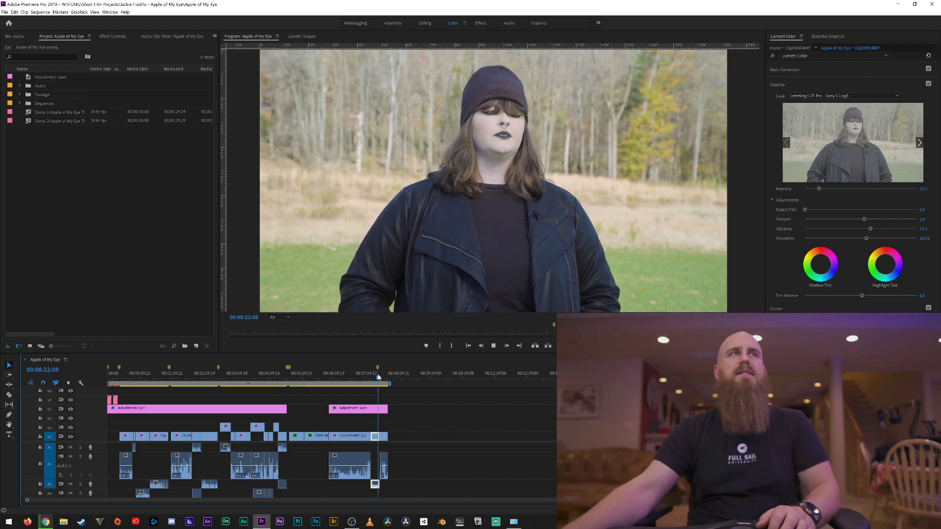
key(space)
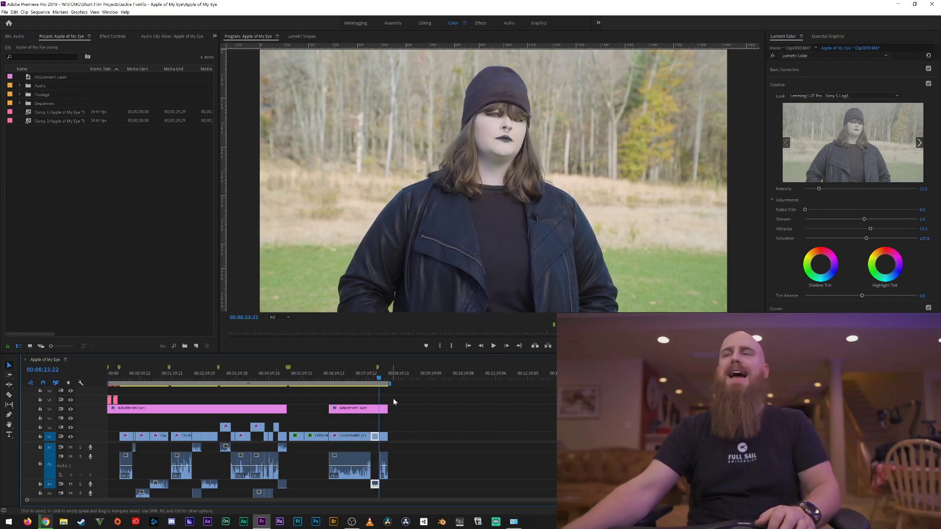
Shift the Lumetri highlight tint of the second adjustment layer slightly toward pink and compare it with the untinted grade
click(371, 408)
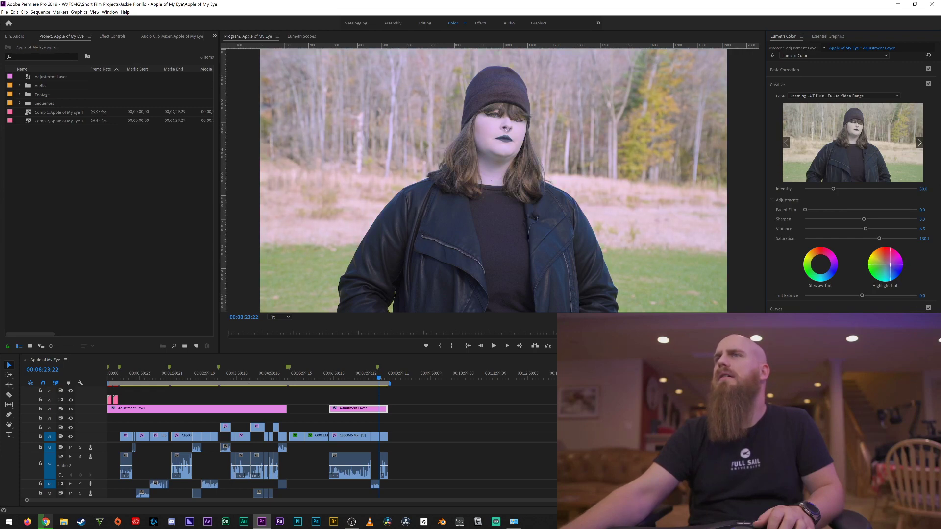
double_click(890, 264)
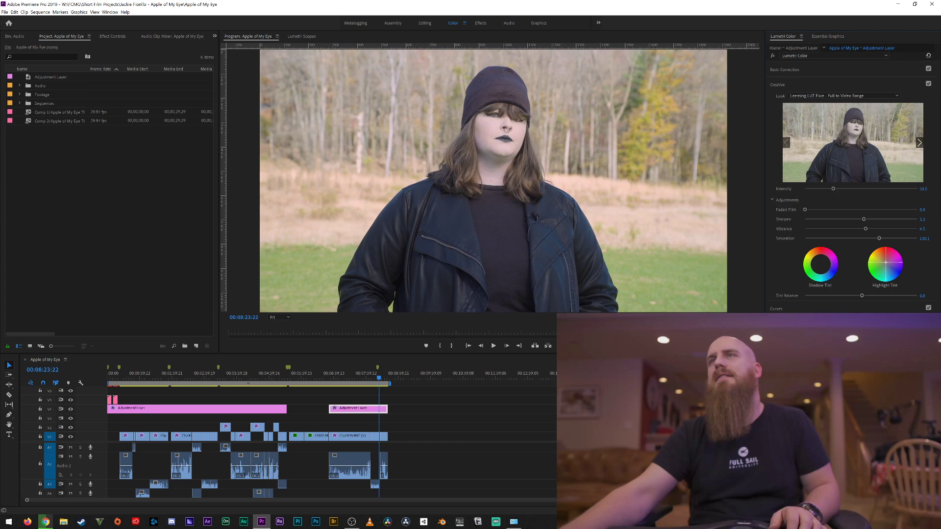
click(885, 265)
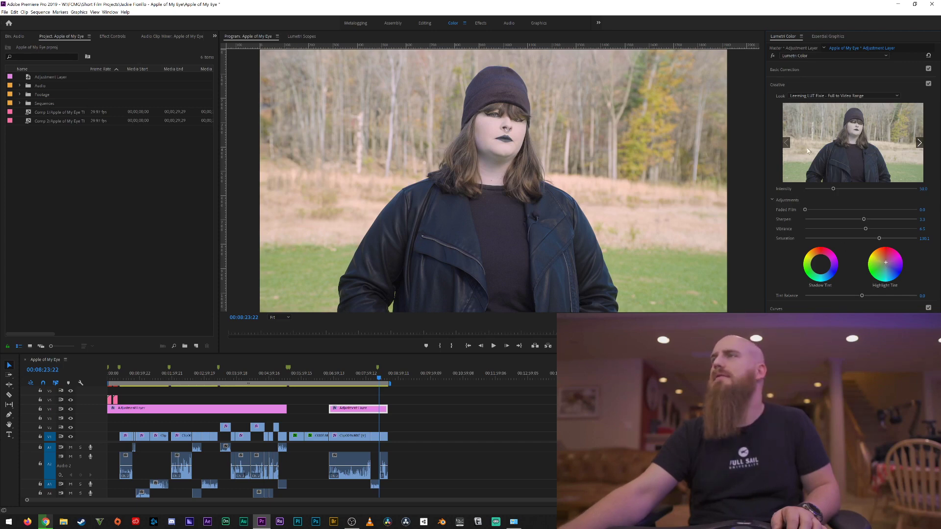
key(ctrl+z)
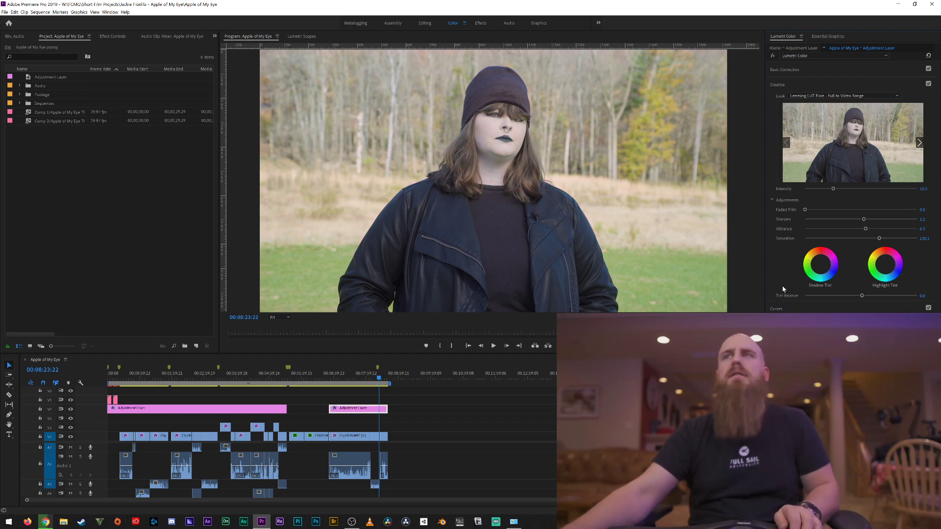
key(ctrl+shift+z)
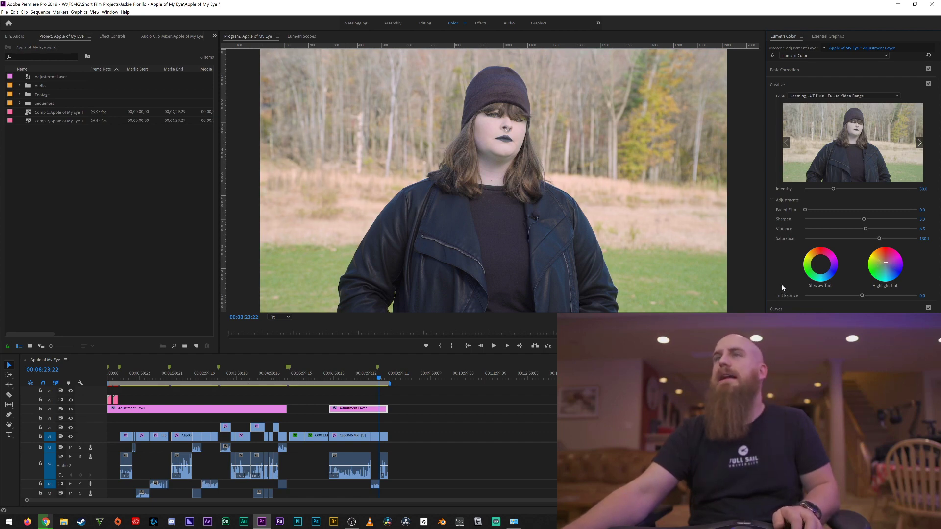
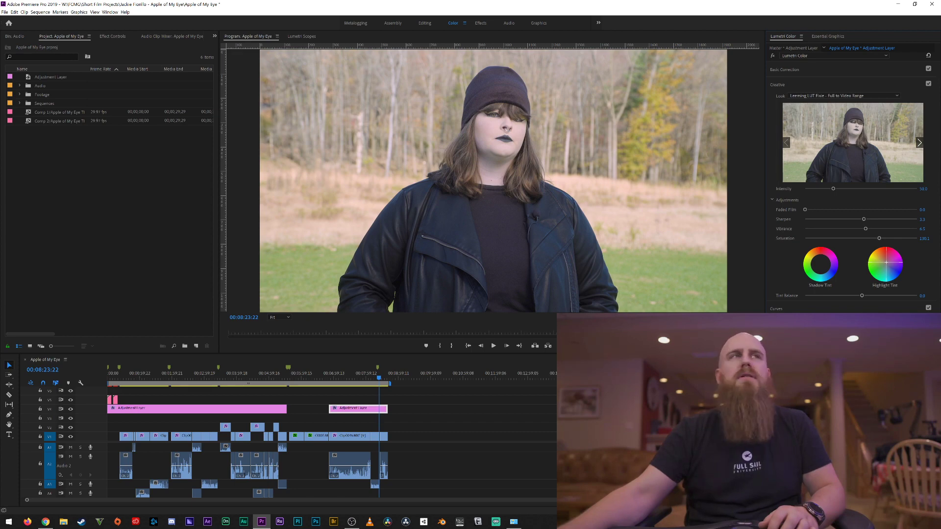
click(886, 264)
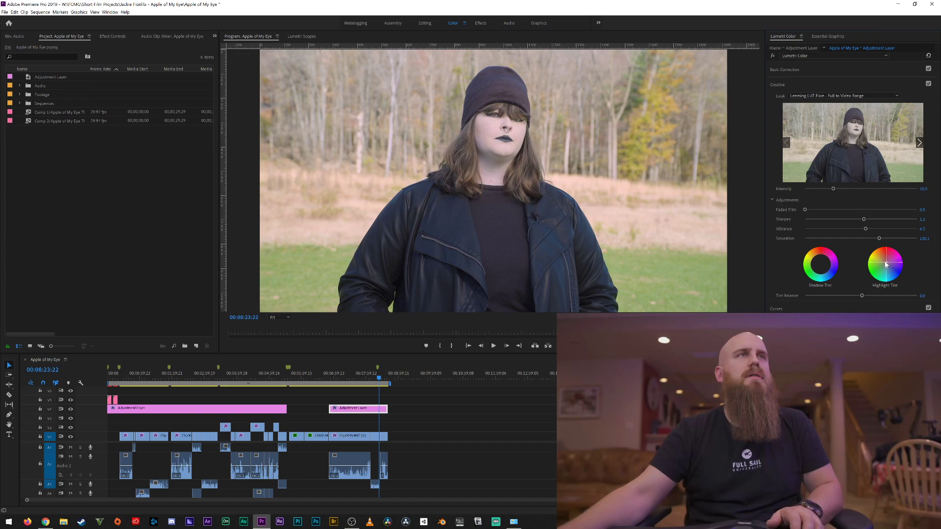
click(886, 263)
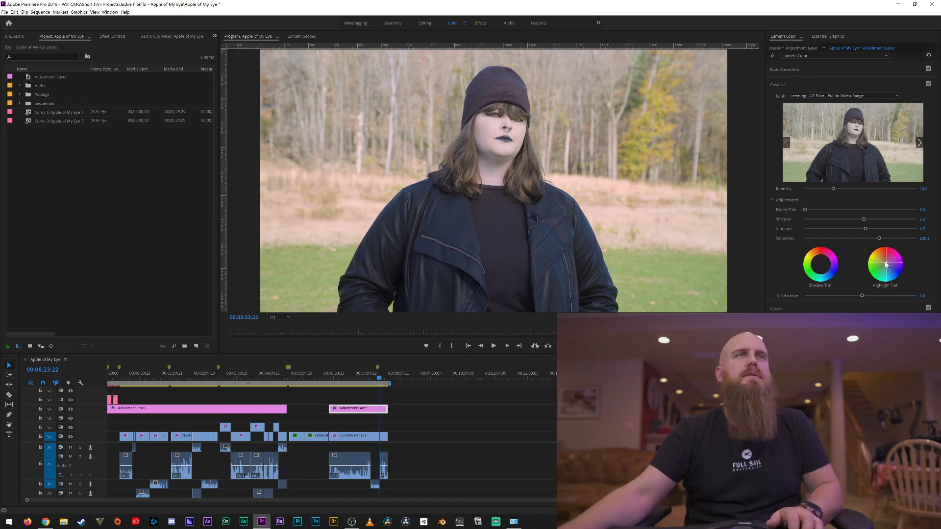
Scrub through the shots under the second adjustment layer to review the tinted grade
click(371, 382)
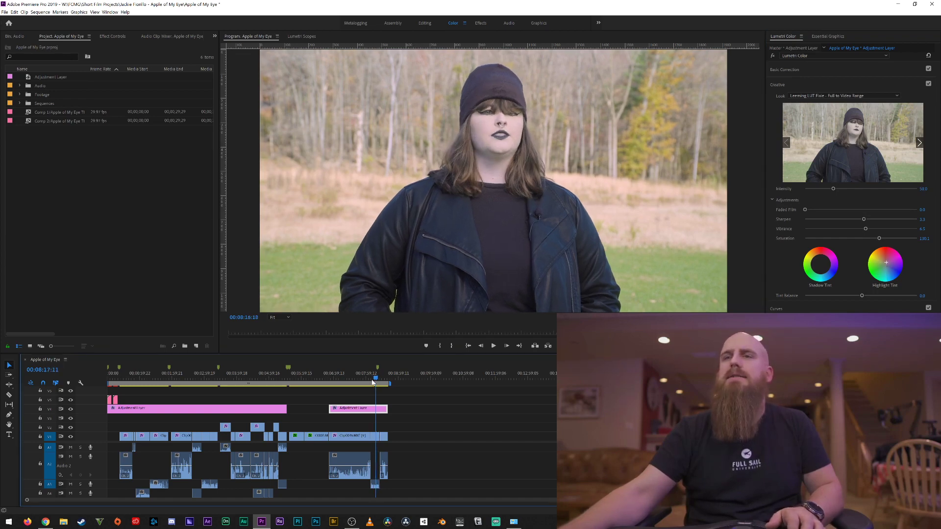
drag(371, 381, 352, 378)
drag(351, 379, 385, 378)
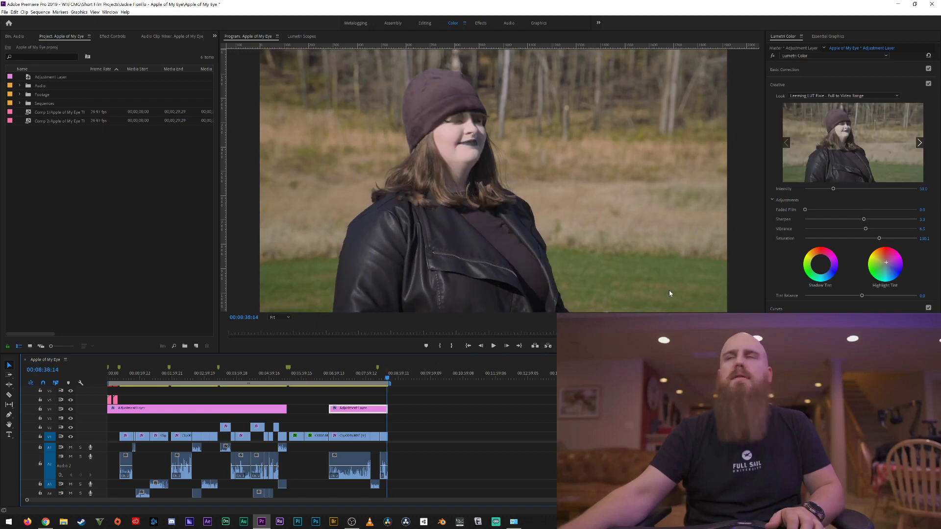
Try slightly lowering the highlight end of the green RGB curve on the second adjustment layer
click(817, 308)
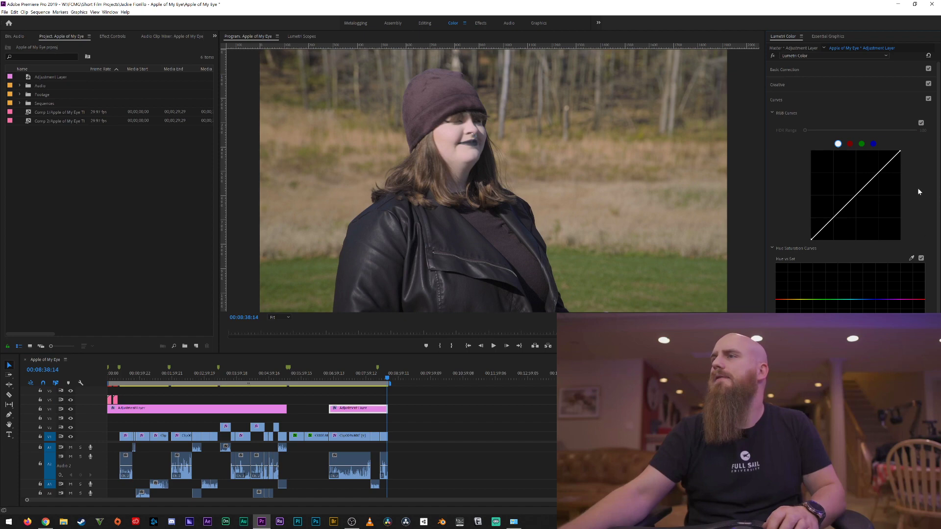
click(862, 144)
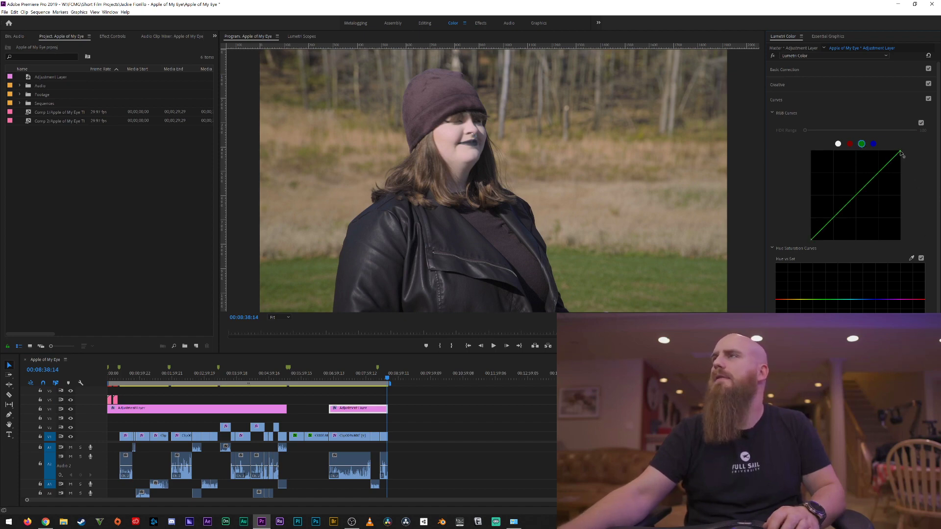
drag(901, 154, 905, 155)
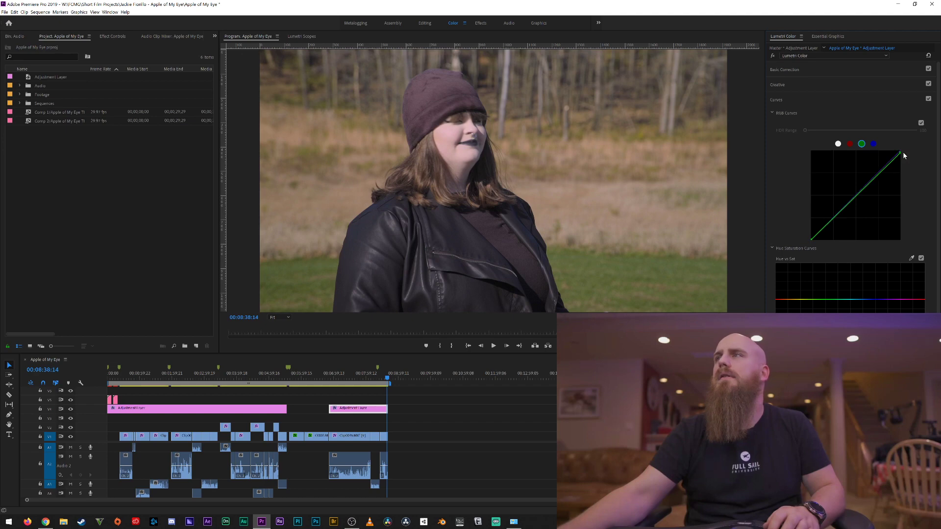
mouse_move(905, 155)
mouse_down()
mouse_move(905, 147)
mouse_move(911, 155)
mouse_up()
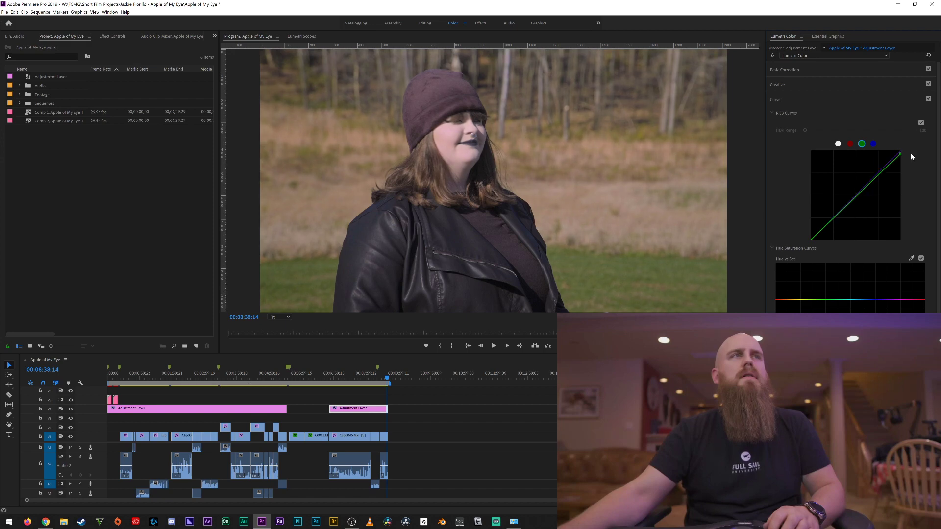
drag(912, 157, 912, 155)
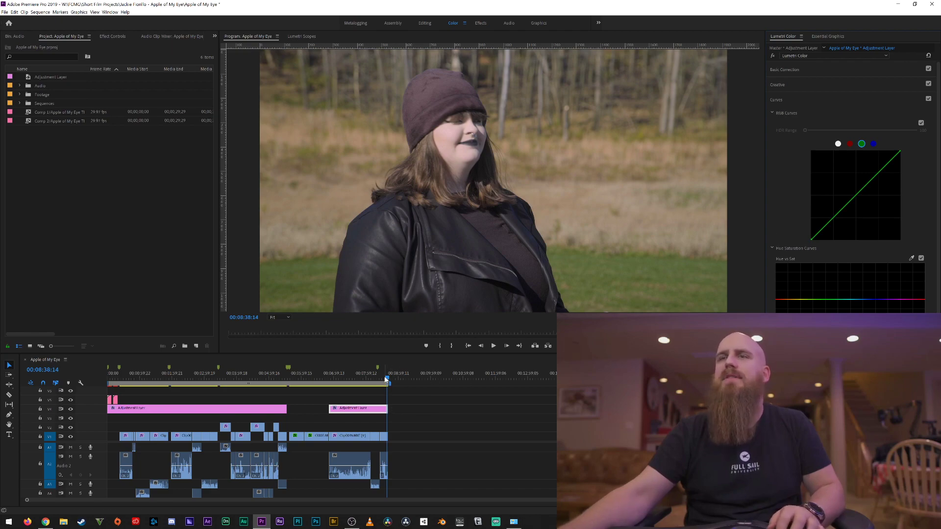
Try pink highlight and shadow tints on the first adjustment layer at about 00:02:57:20, compare with Creative off, and undo them
drag(387, 379, 201, 390)
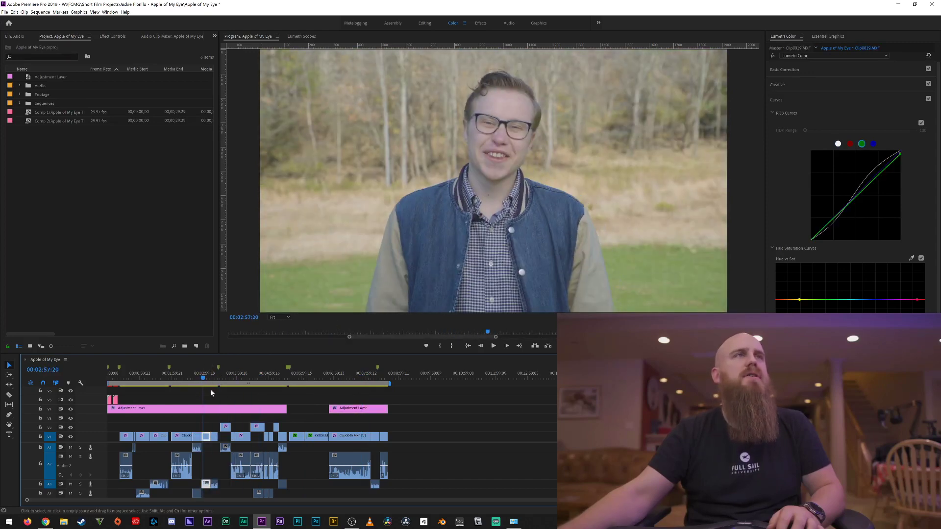
click(210, 409)
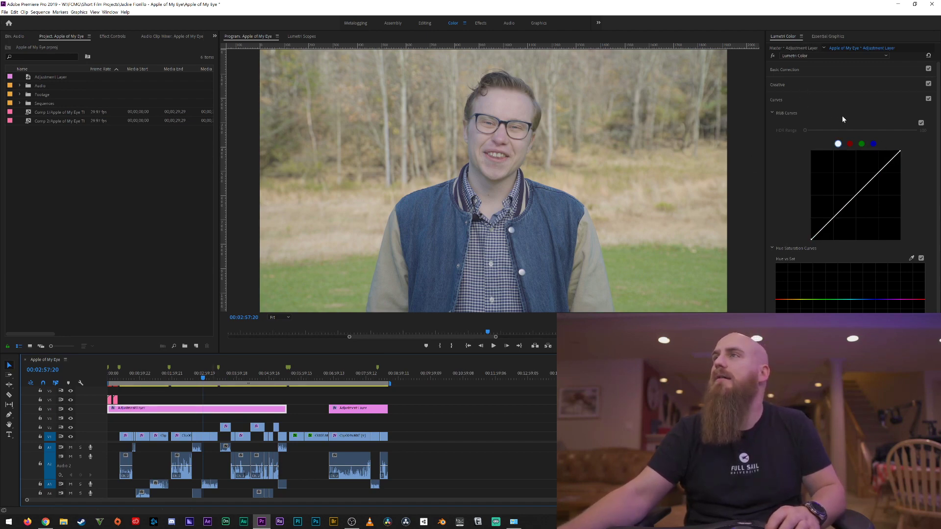
click(821, 86)
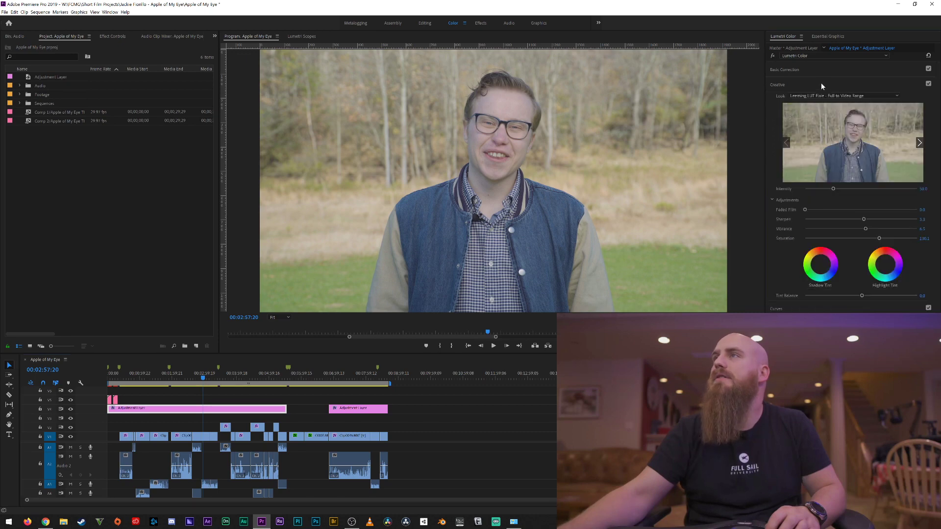
click(886, 266)
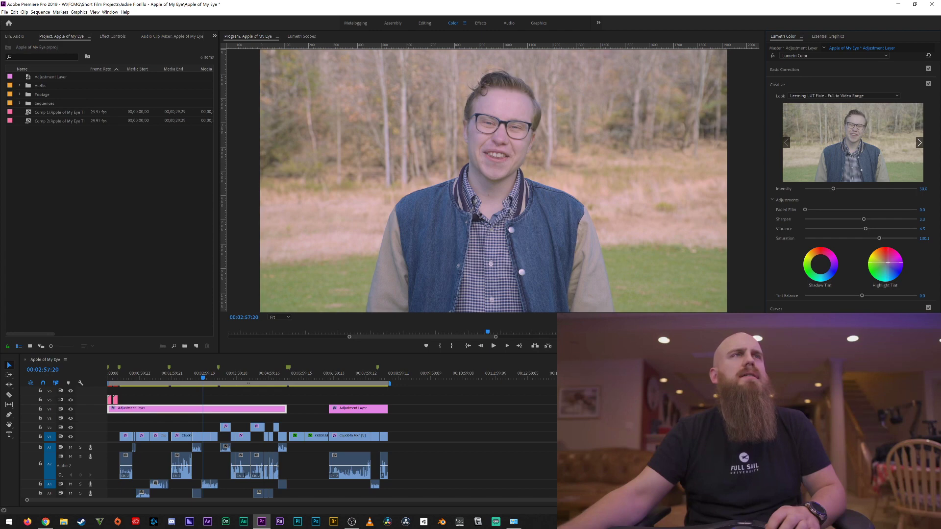
click(885, 267)
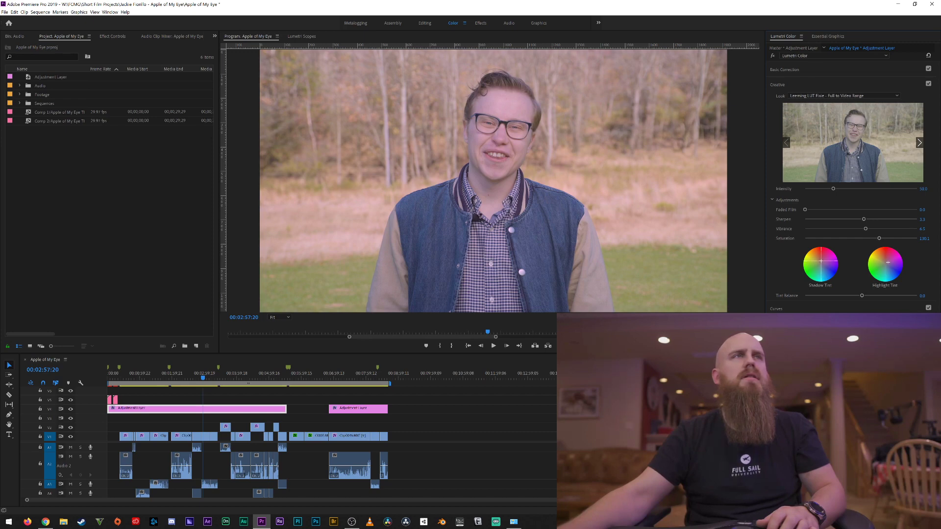
click(929, 84)
click(928, 84)
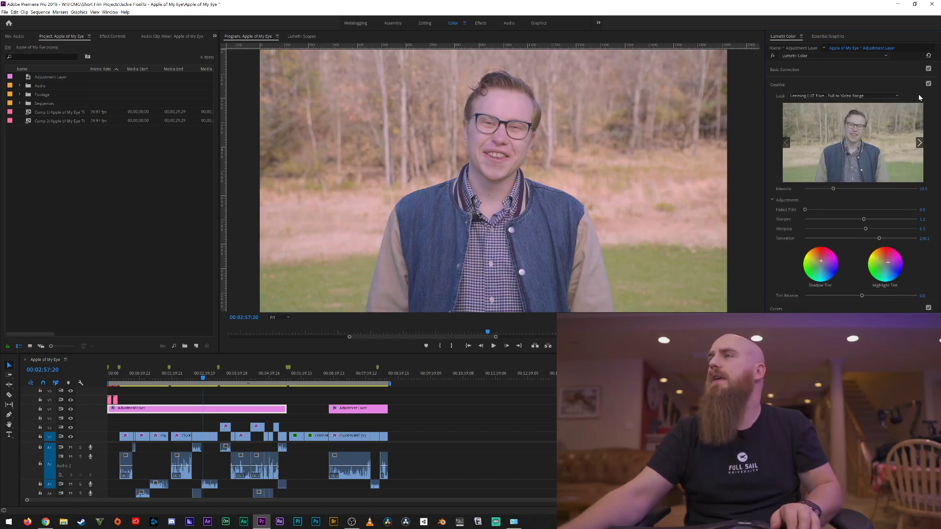
key(ctrl+z)
key(ctrl+z)
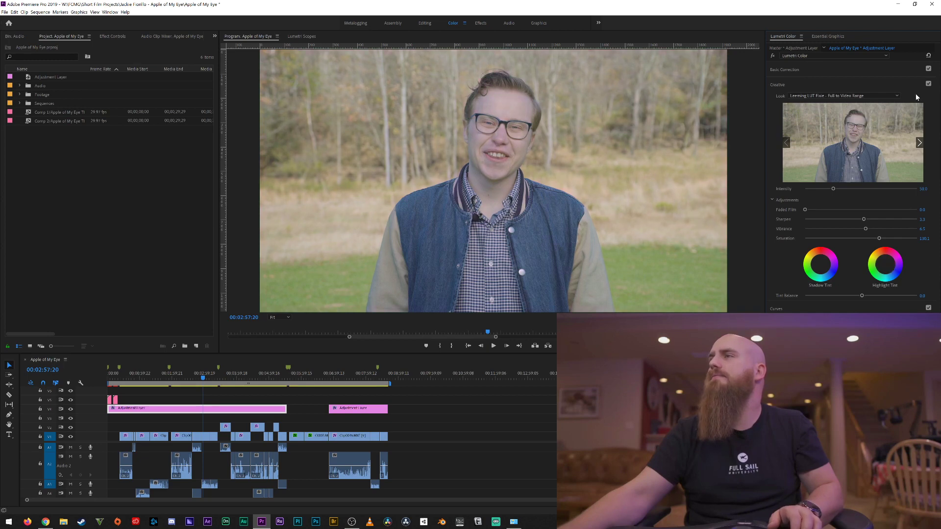
Review the graded shots under the second adjustment layer, and the apple shot around 00:01:43:14 under the first one
click(369, 378)
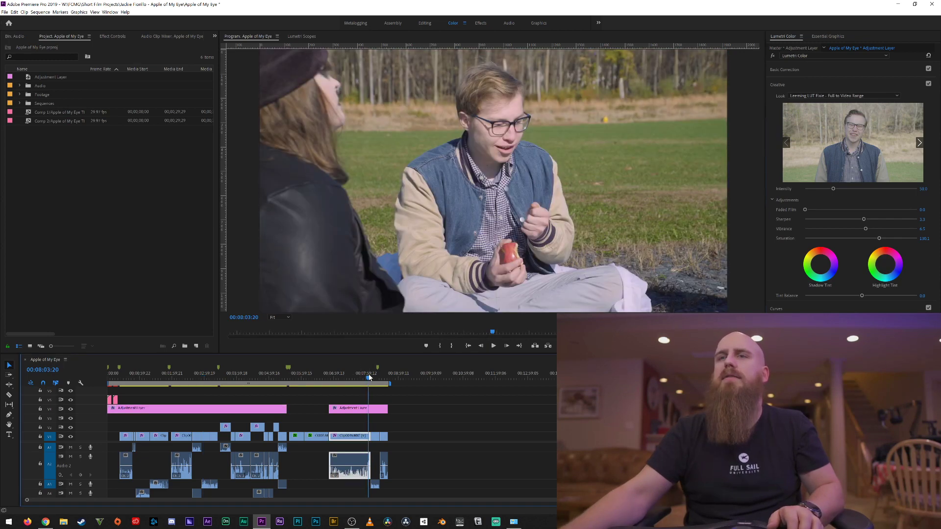
click(373, 378)
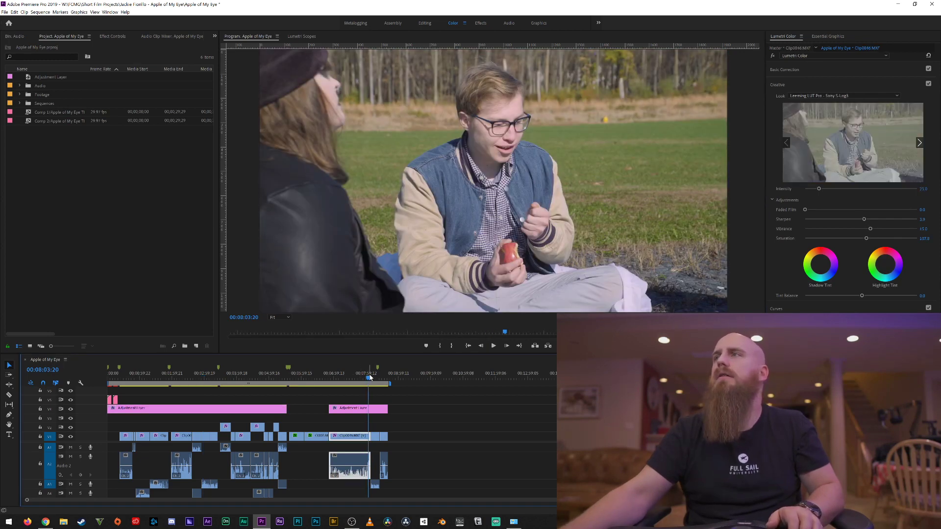
click(374, 412)
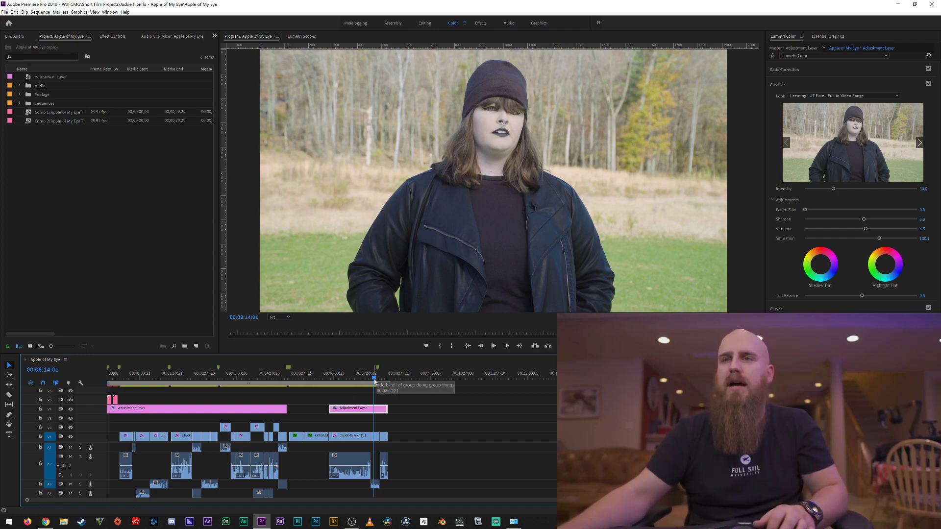
drag(375, 379, 165, 395)
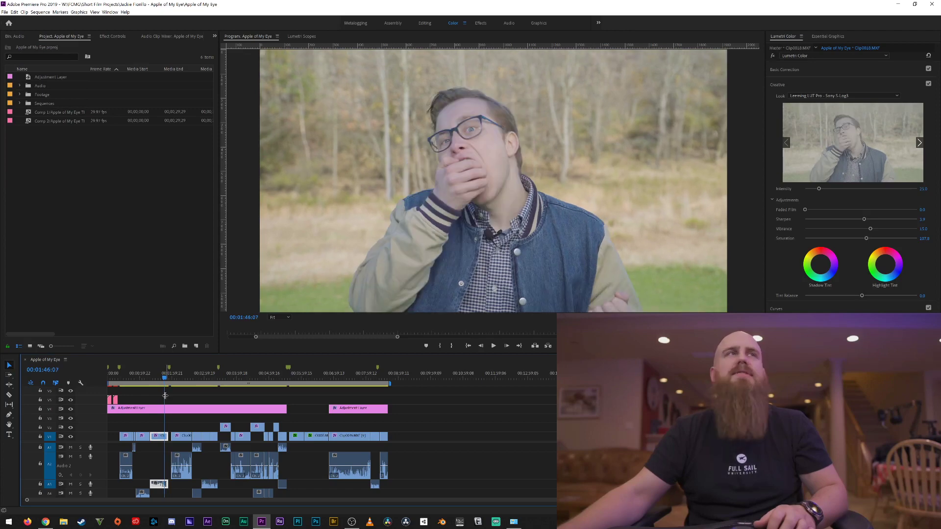
click(165, 382)
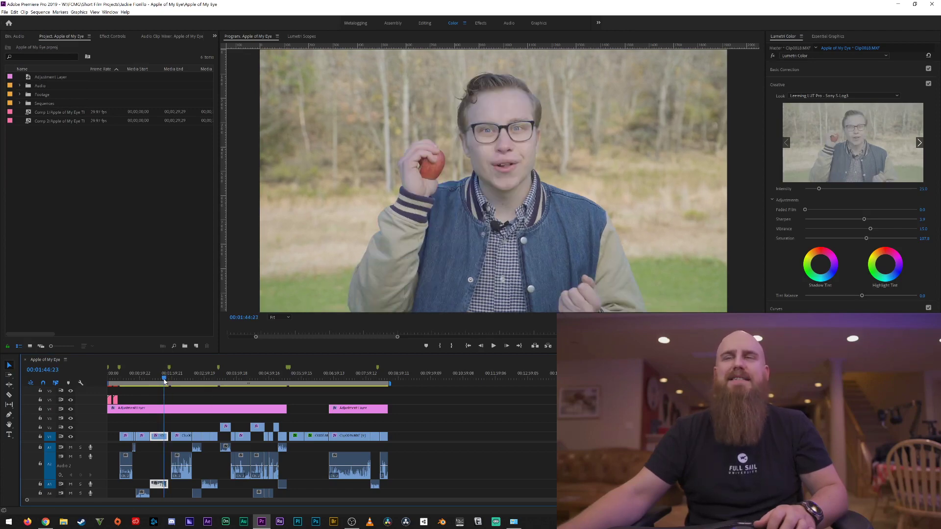
drag(165, 382, 164, 382)
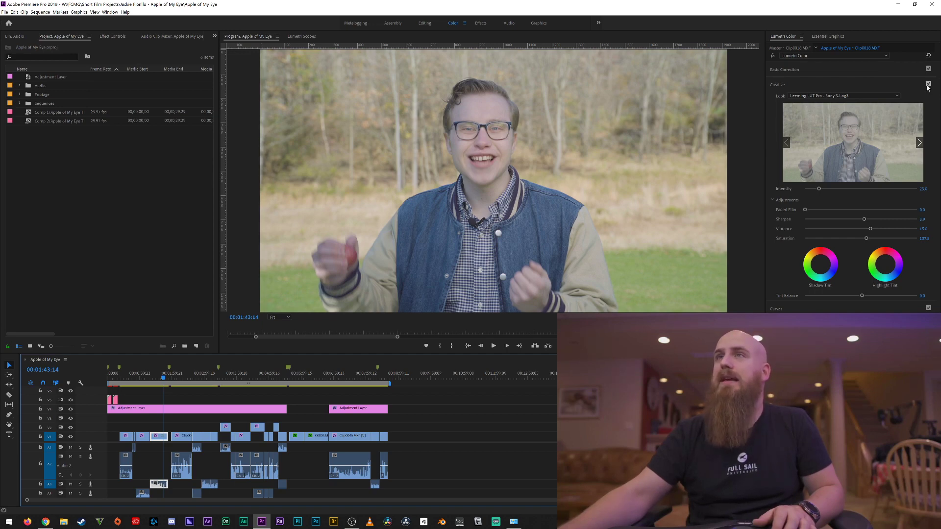
Bypass the first adjustment layer's Lumetri effect and switch off Basic Correction and Curves on the clip at 00:01:43:14
click(160, 410)
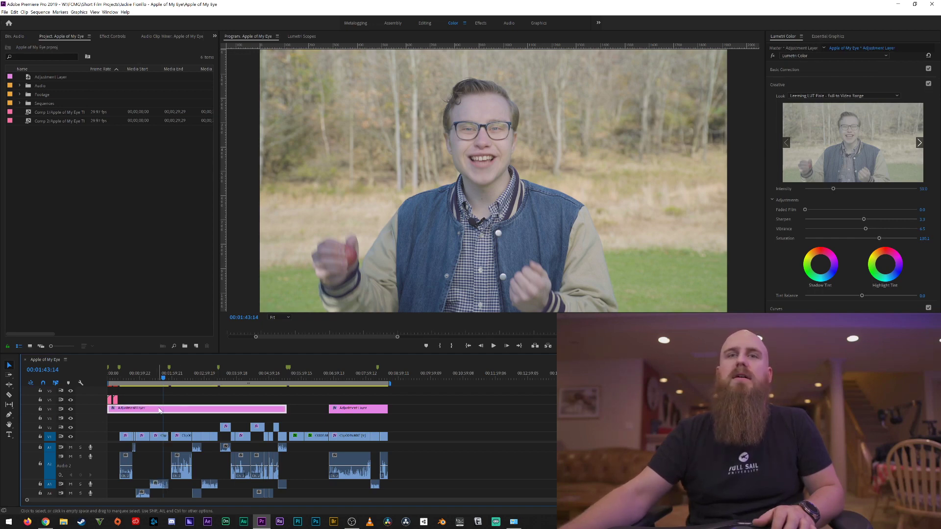
click(773, 56)
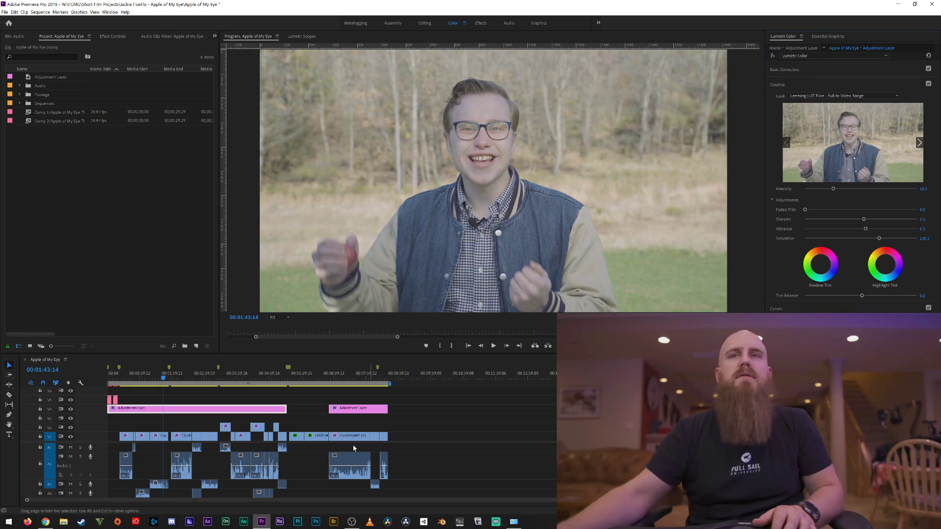
click(158, 436)
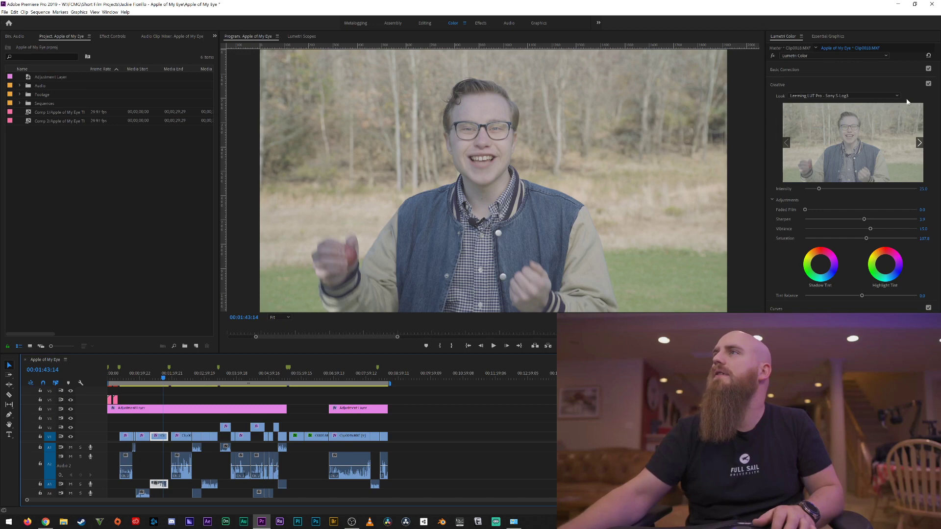
click(910, 70)
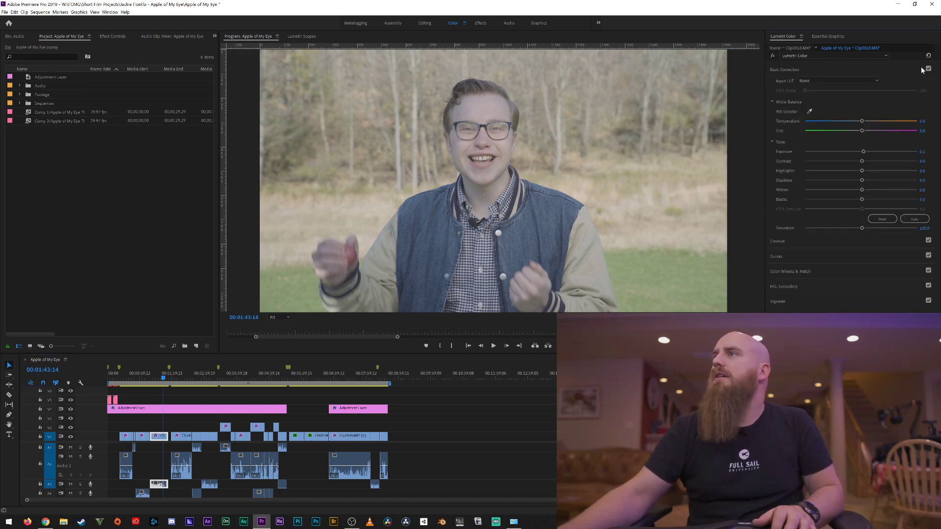
click(928, 69)
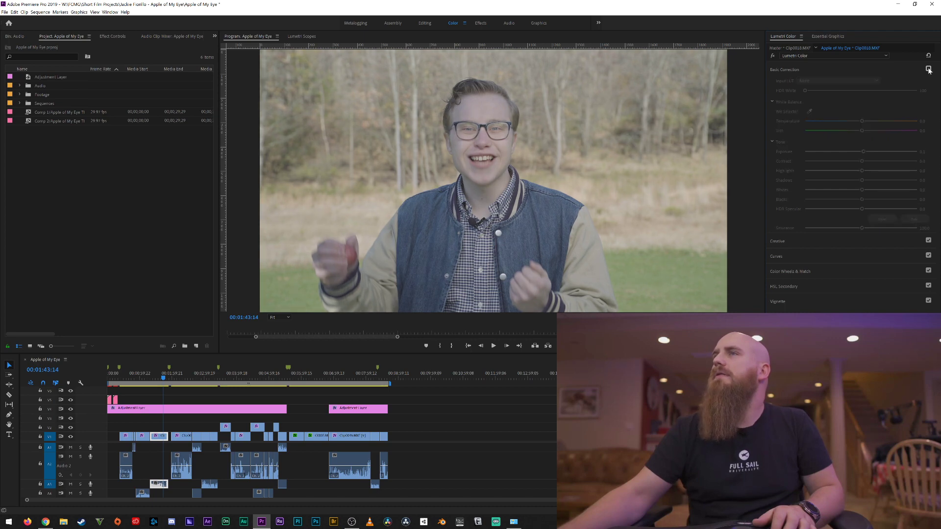
click(929, 69)
click(929, 69)
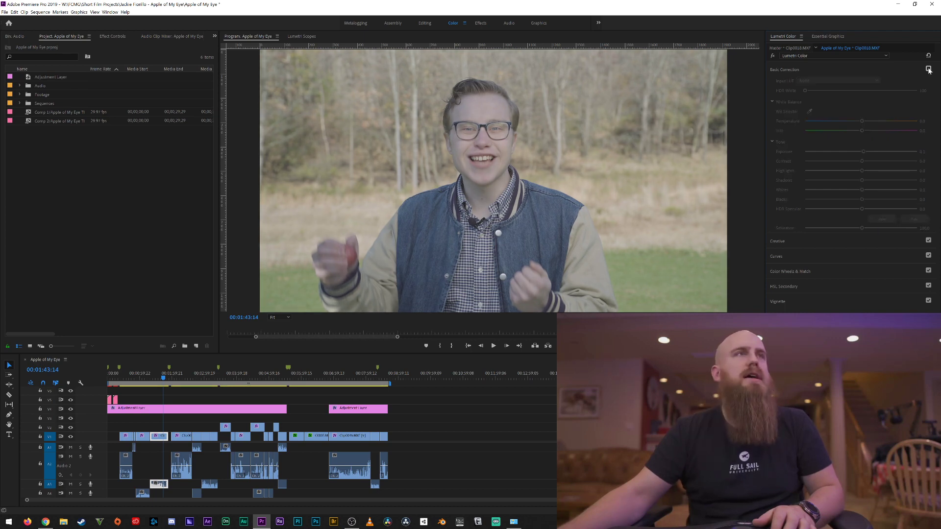
click(829, 242)
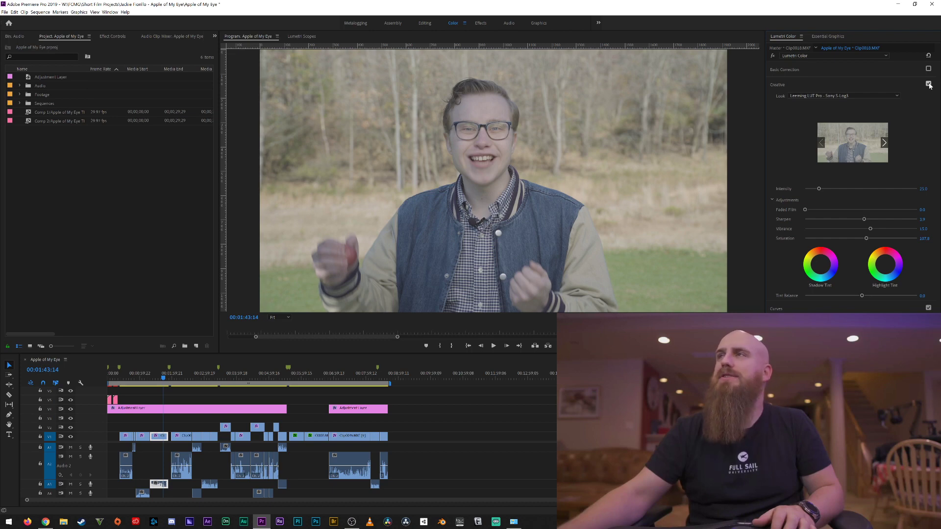
click(895, 308)
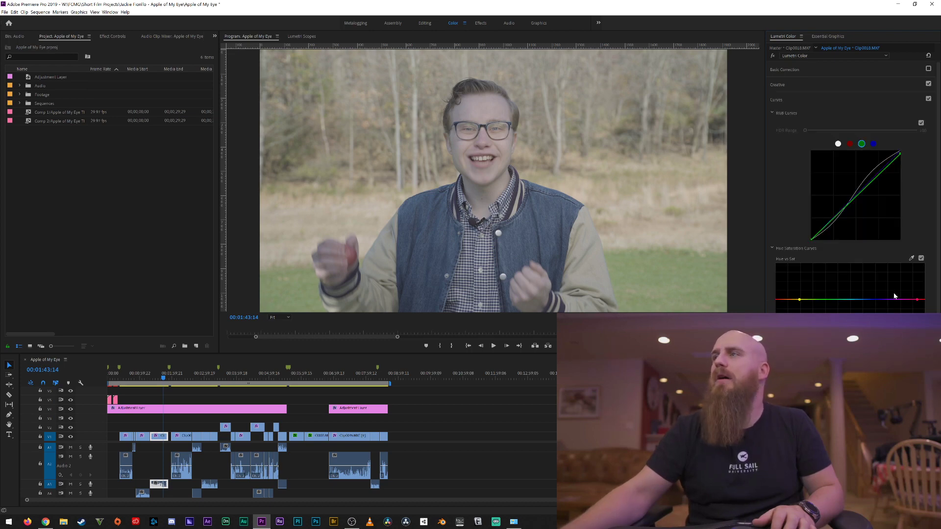
click(928, 99)
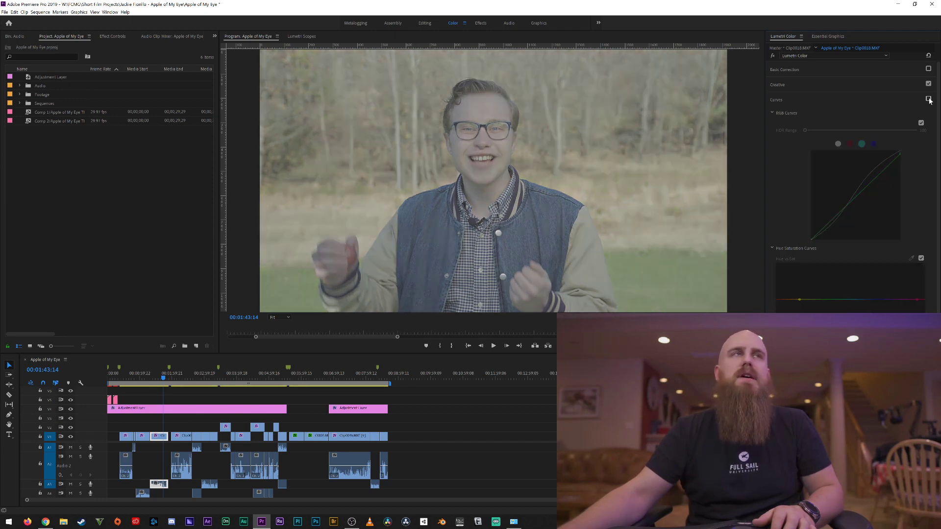
Compare the clip with its Creative section on and off, leave it on, and re-enable Basic Correction and Curves
click(904, 86)
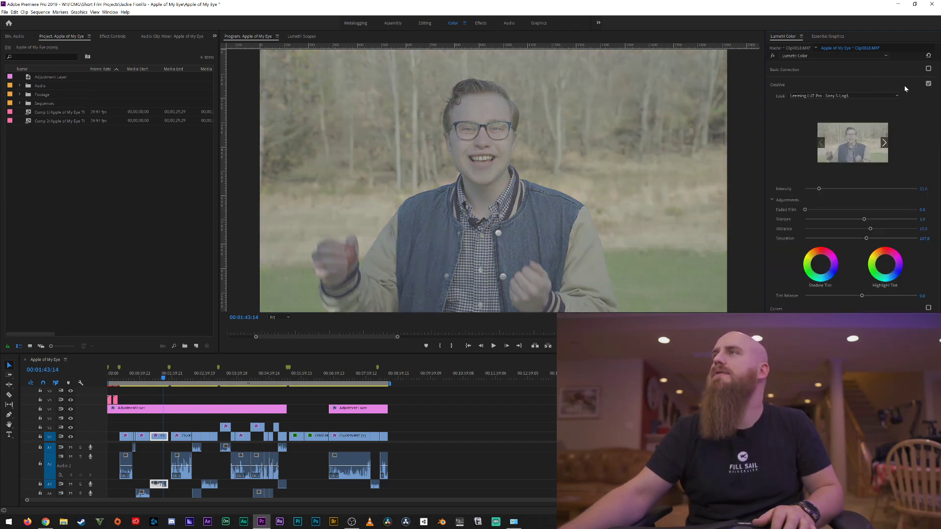
click(929, 84)
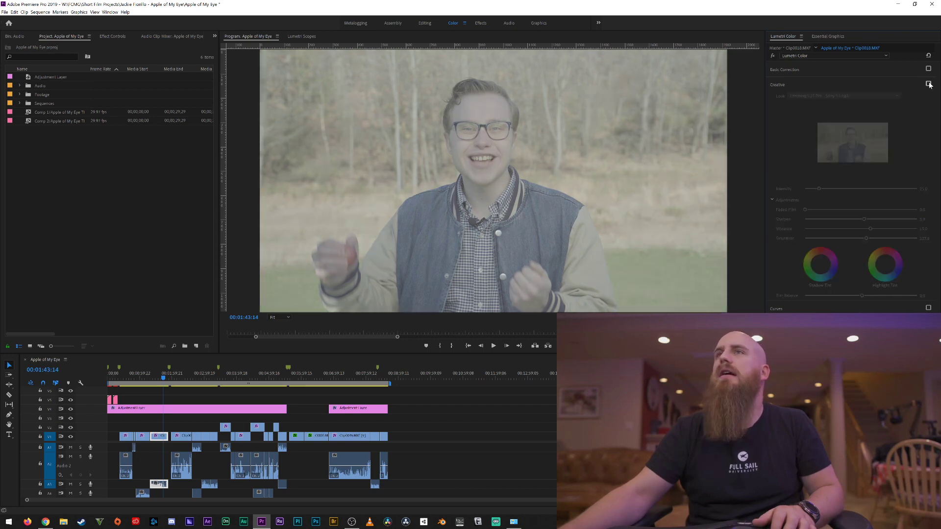
click(928, 84)
click(929, 84)
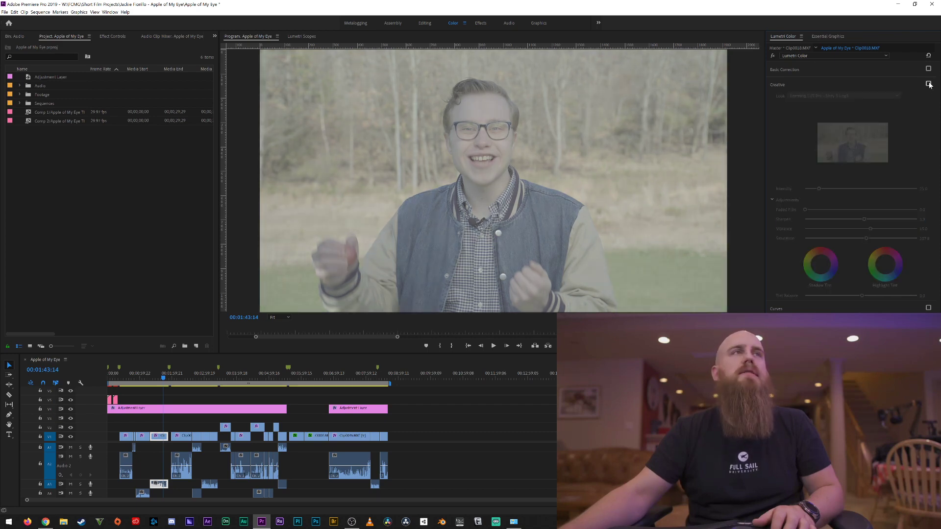
click(928, 84)
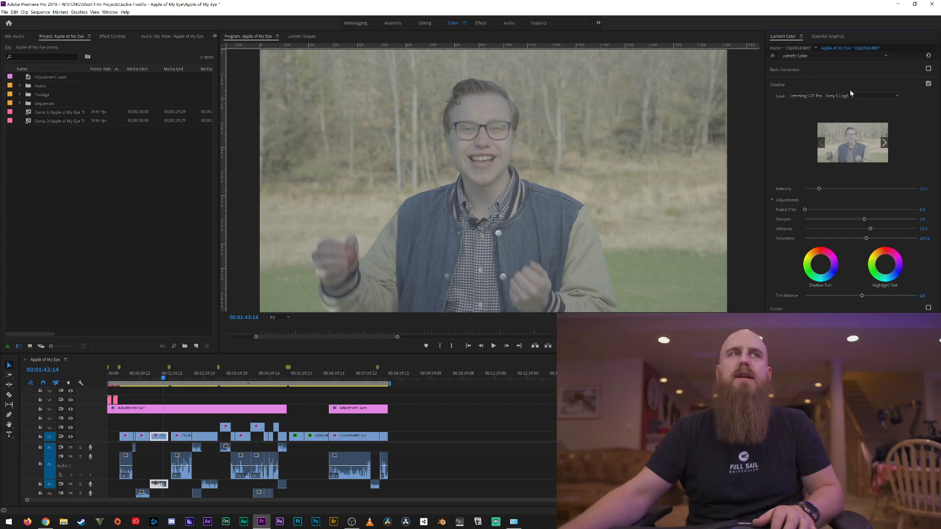
click(928, 83)
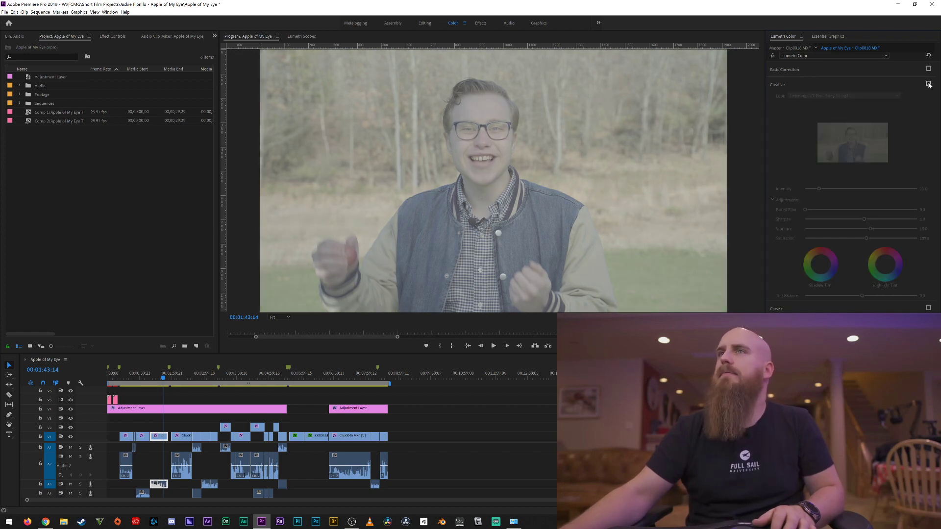
click(928, 84)
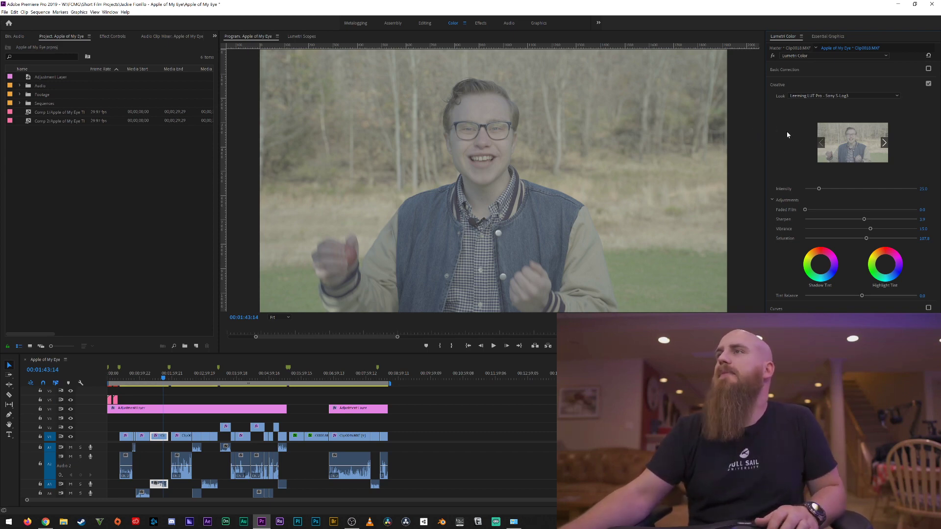
click(928, 68)
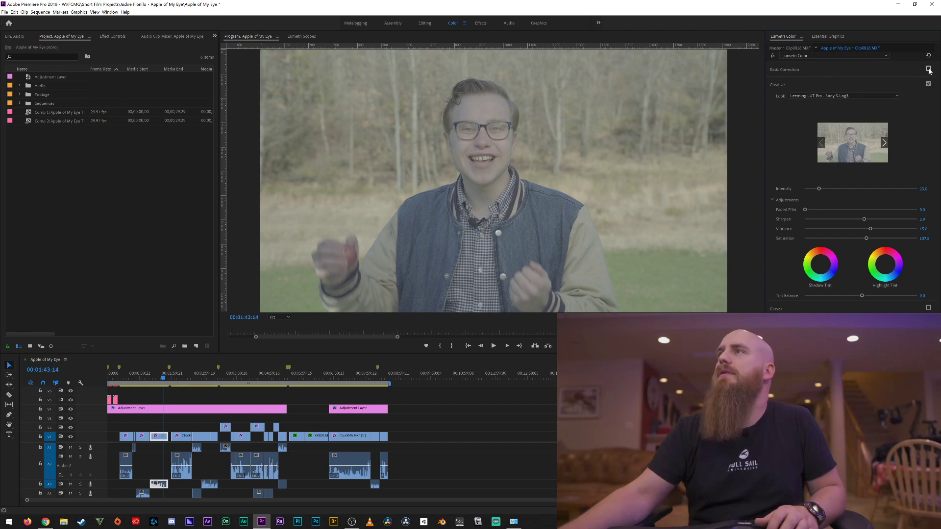
click(929, 308)
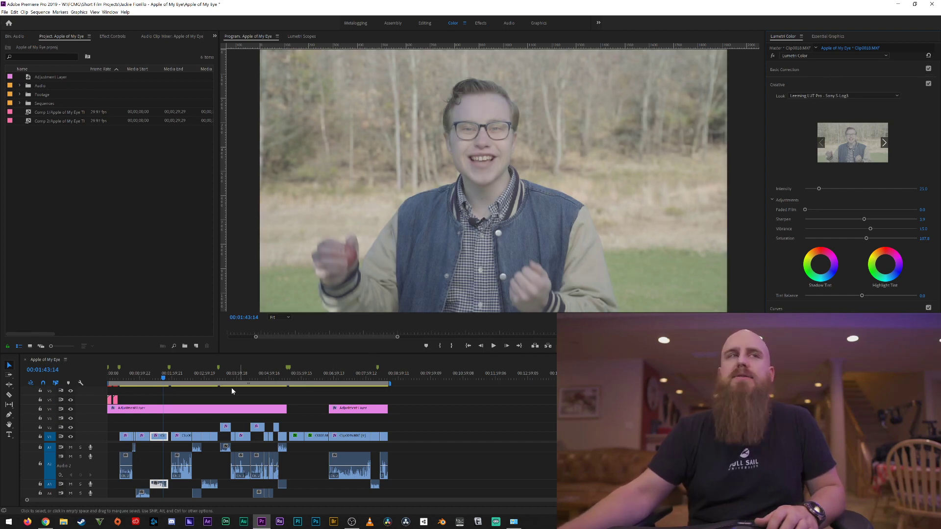
Re-enable the first adjustment layer's Lumetri effect and play the graded shot from 00:01:43:14
click(231, 408)
mouse_move(858, 142)
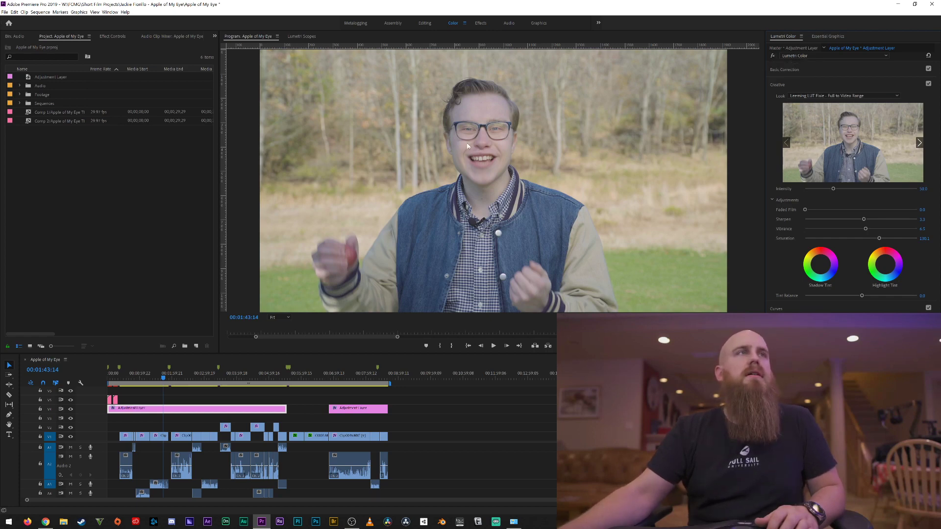
key(space)
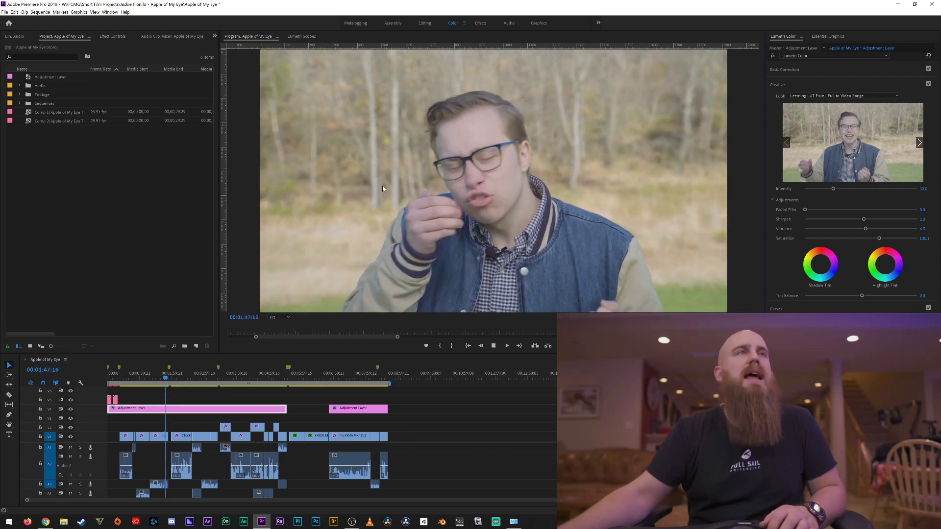
key(space)
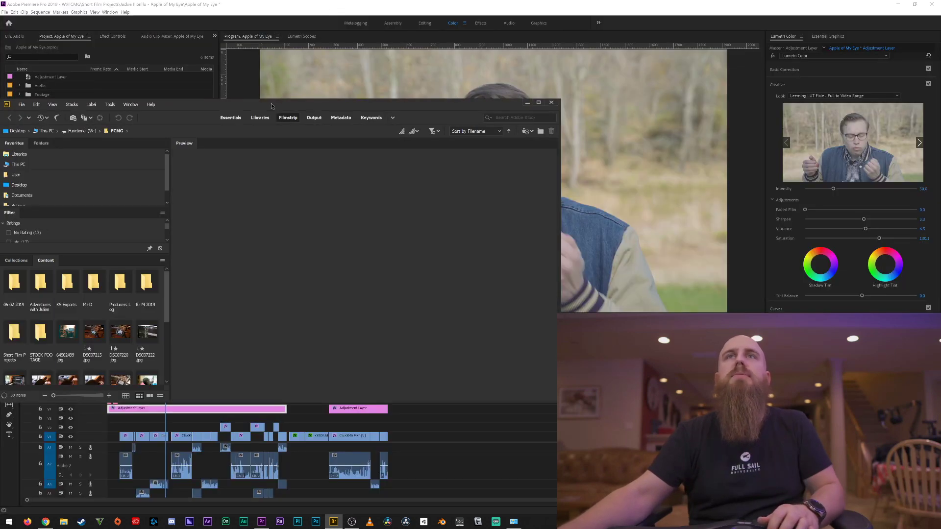
Switch to Adobe Bridge, filter the 100MSDCF folder of 10.29.2019 to one-star photos, and open them all in Camera Raw
click(271, 98)
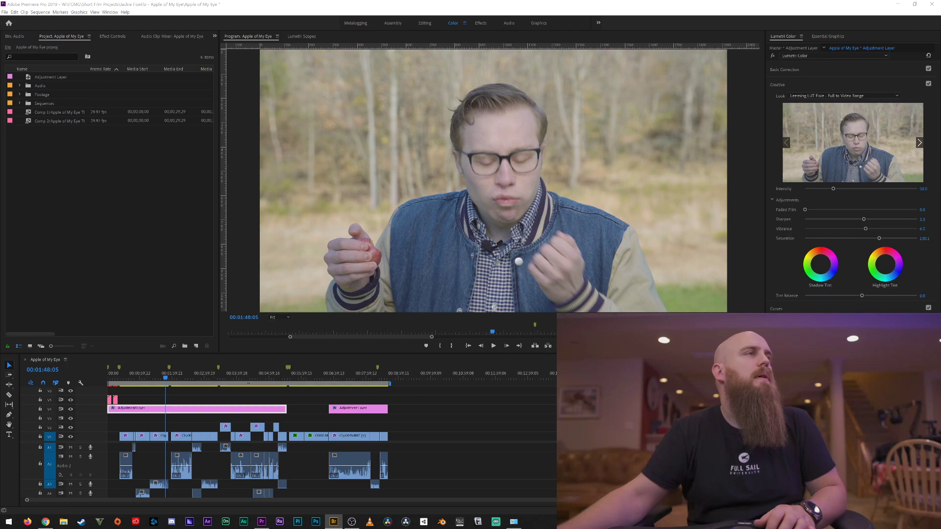
drag(0, 164, 438, 1)
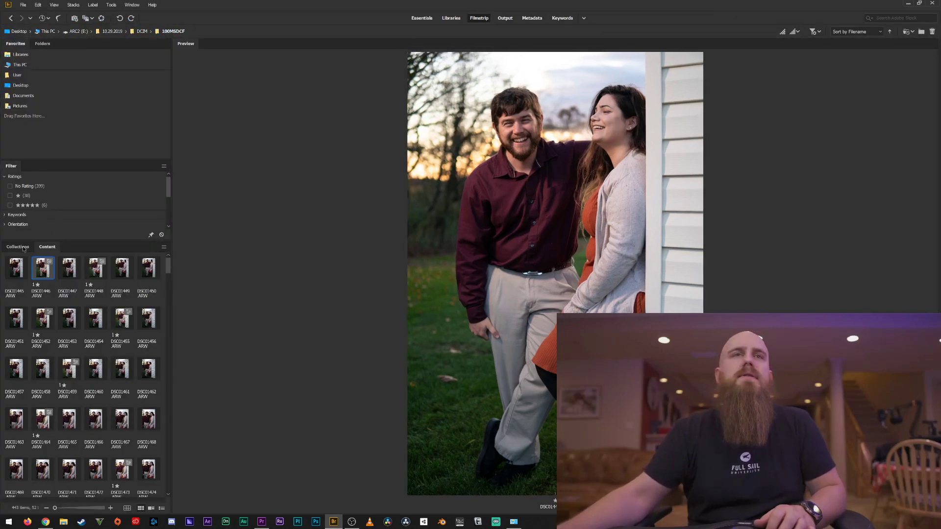
click(10, 196)
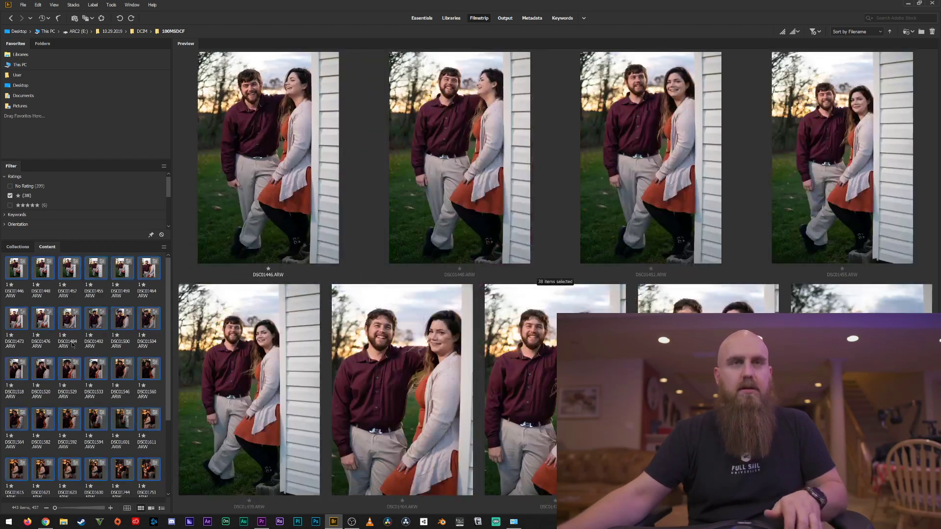
right_click(98, 317)
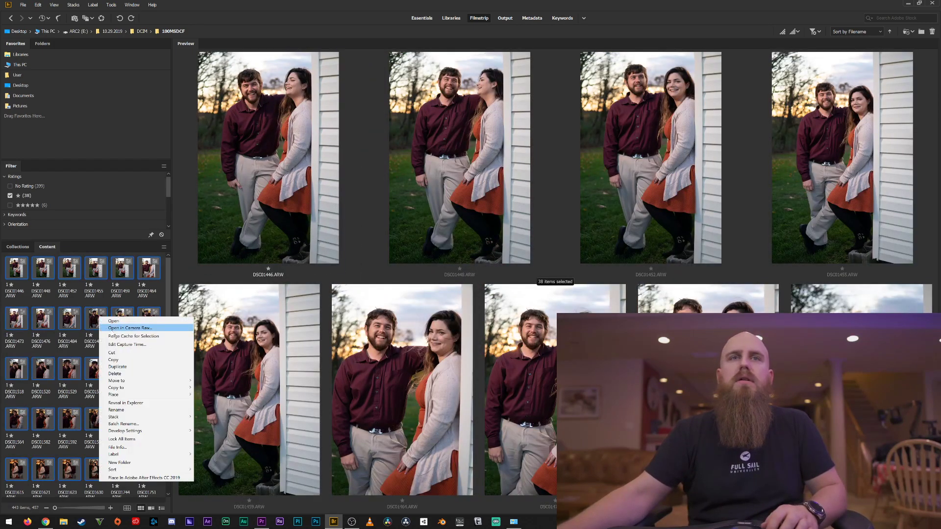
click(118, 328)
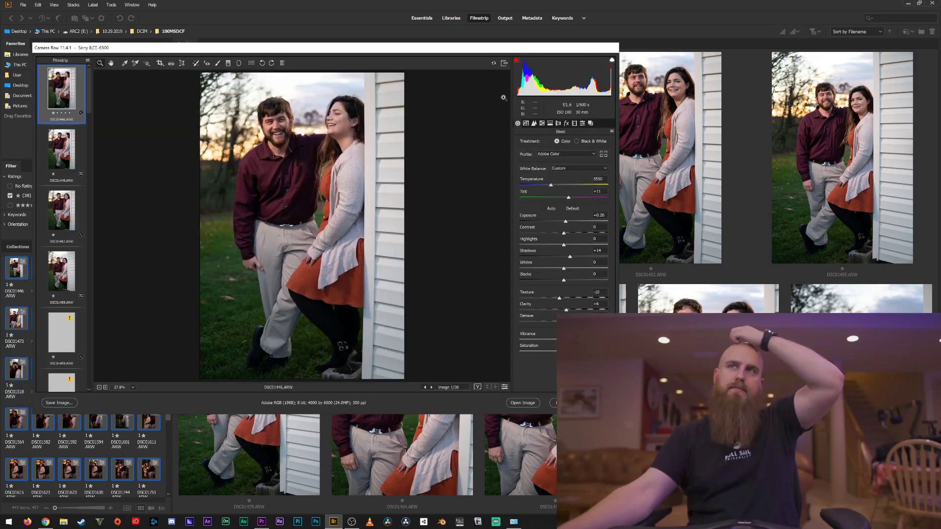
Move and enlarge the Camera Raw window so that it fills the screen
drag(474, 50, 447, 14)
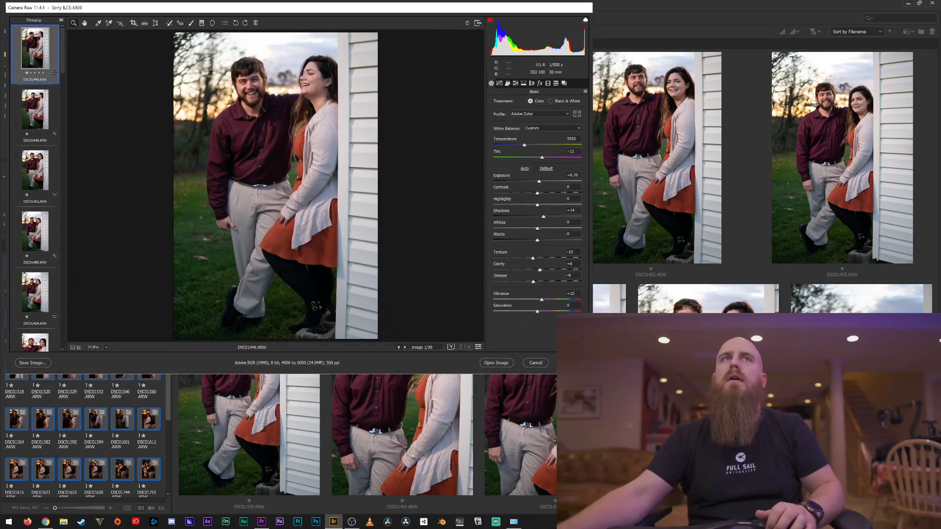
drag(593, 373, 938, 528)
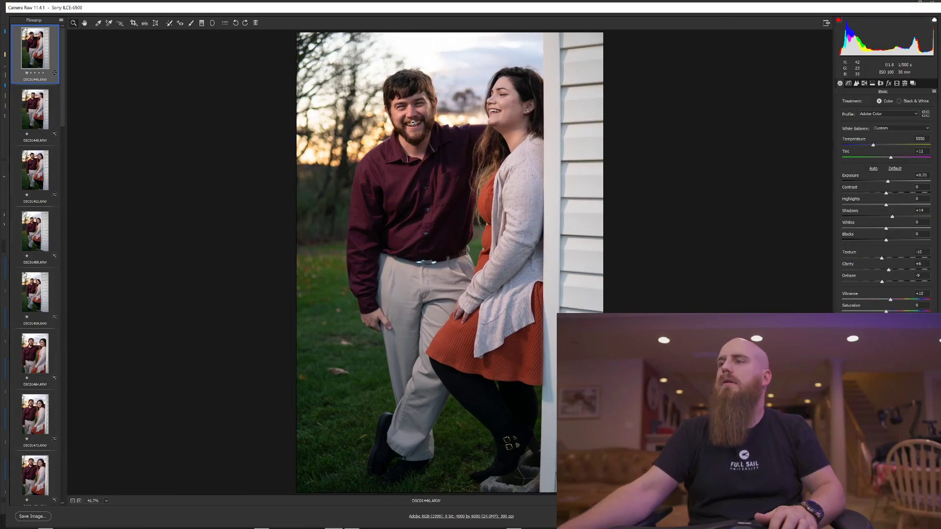
mouse_move(346, 11)
mouse_down()
mouse_move(337, 3)
mouse_move(356, 12)
mouse_move(341, 6)
mouse_up()
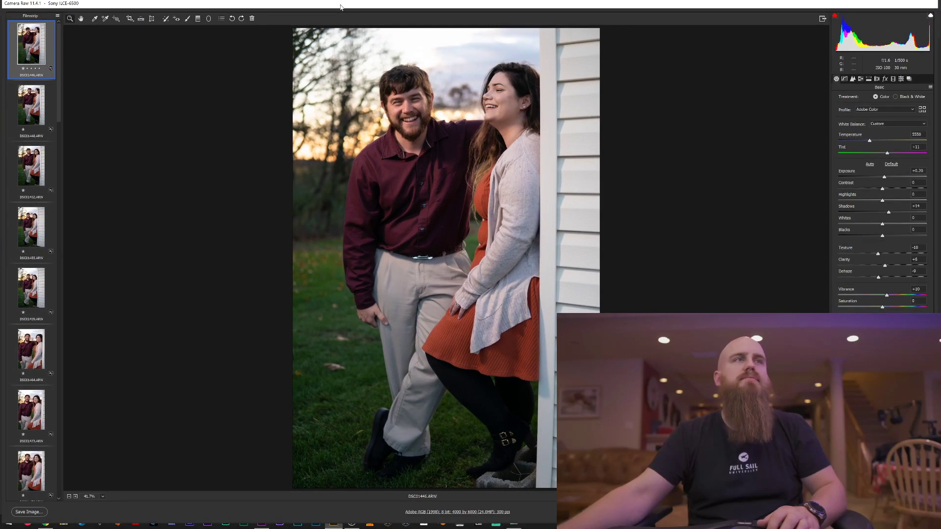
drag(341, 7, 340, 9)
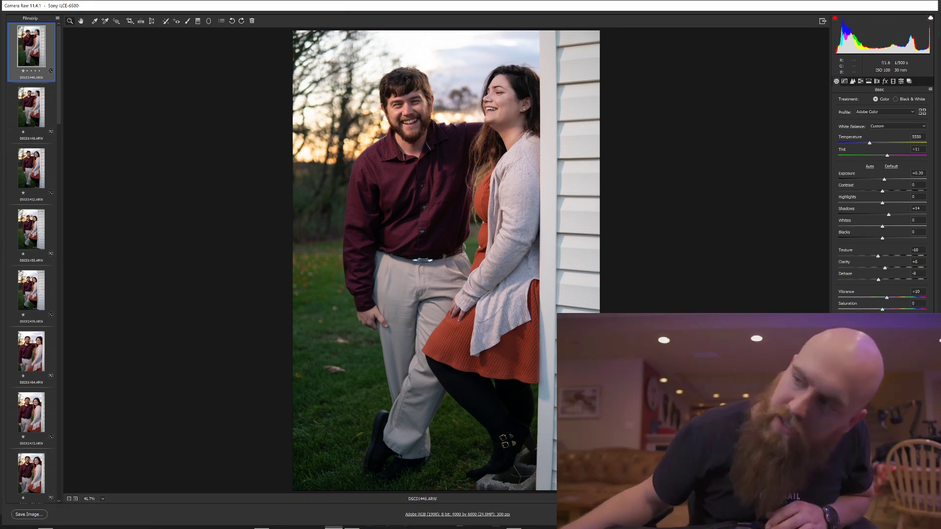
Shrink the Camera Raw window in width and height so that the Bridge window and the taskbar are uncovered
drag(938, 372, 884, 373)
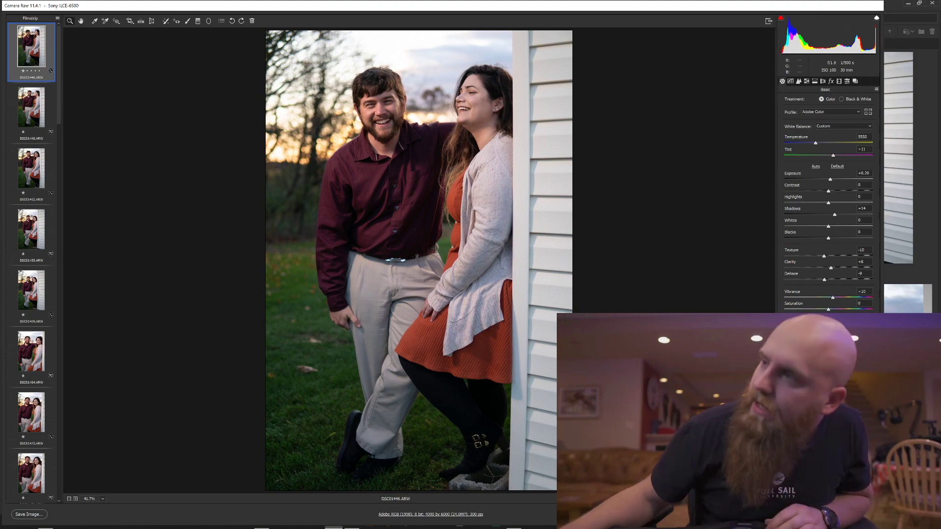
drag(884, 528, 714, 378)
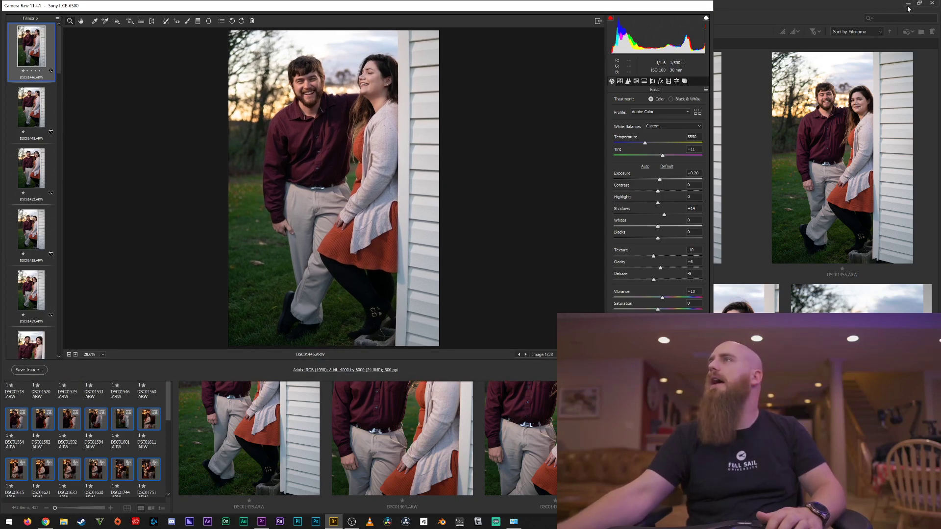
click(334, 523)
right_click(334, 523)
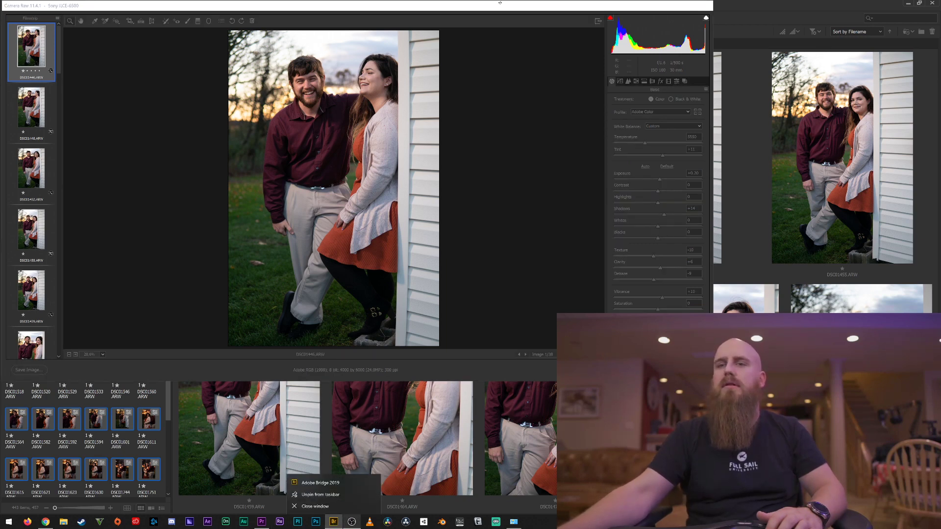
click(505, 23)
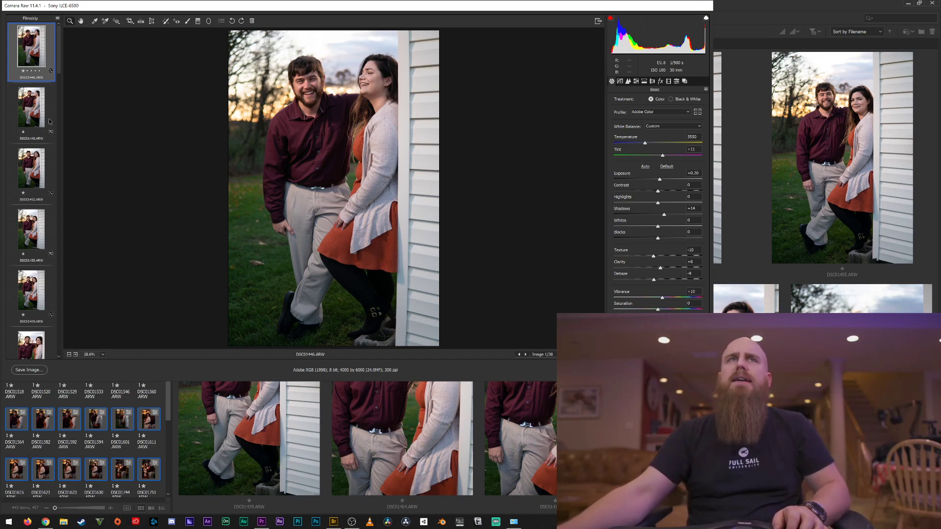
Select only the first portrait, try a white balance temperature of 5100 on it, and undo the change
key(ctrl+a)
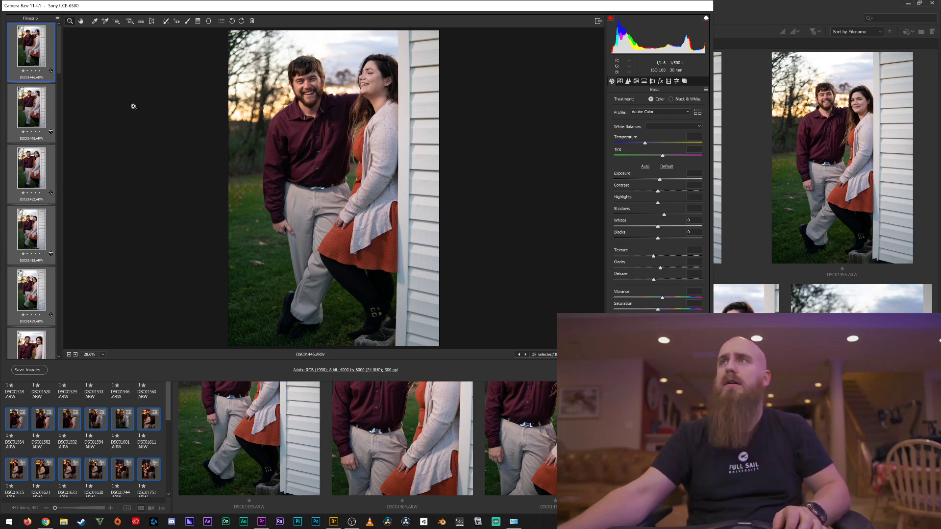
click(23, 60)
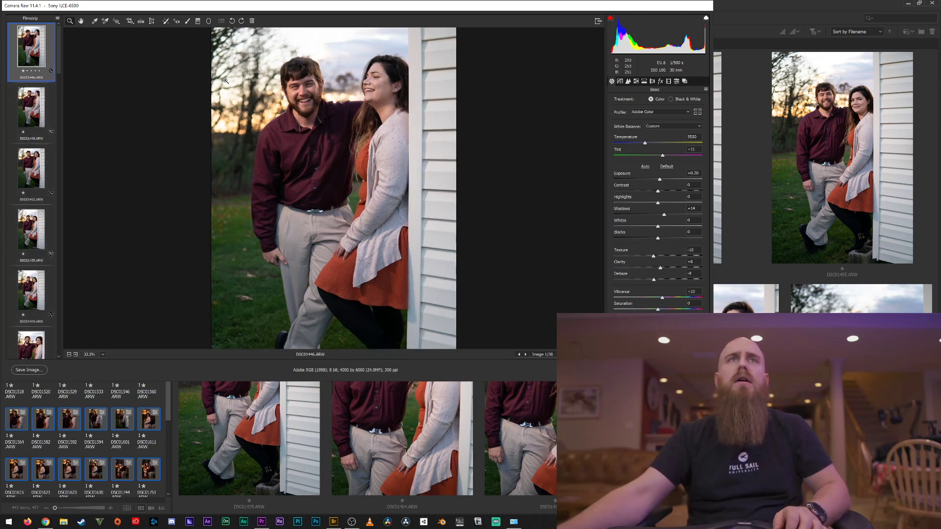
click(670, 127)
click(670, 133)
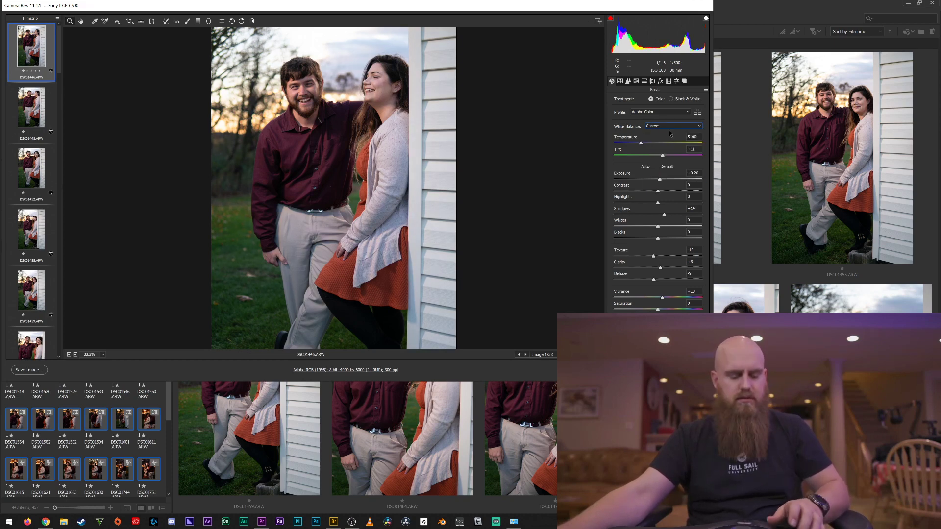
key(ctrl+z)
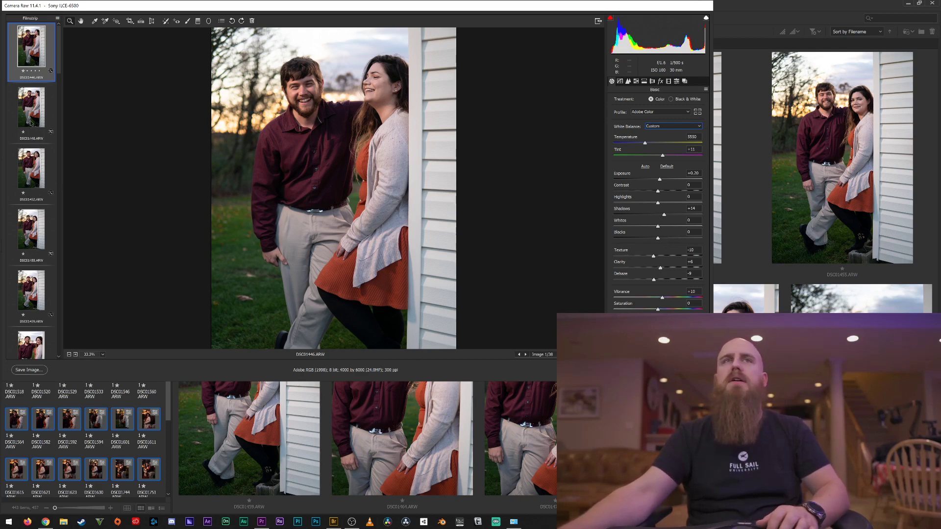
Go through the portraits one by one from DSC01446 to DSC01594, examining how their color and exposure adjustments compare across the shoot
scroll(31, 123, down, 6)
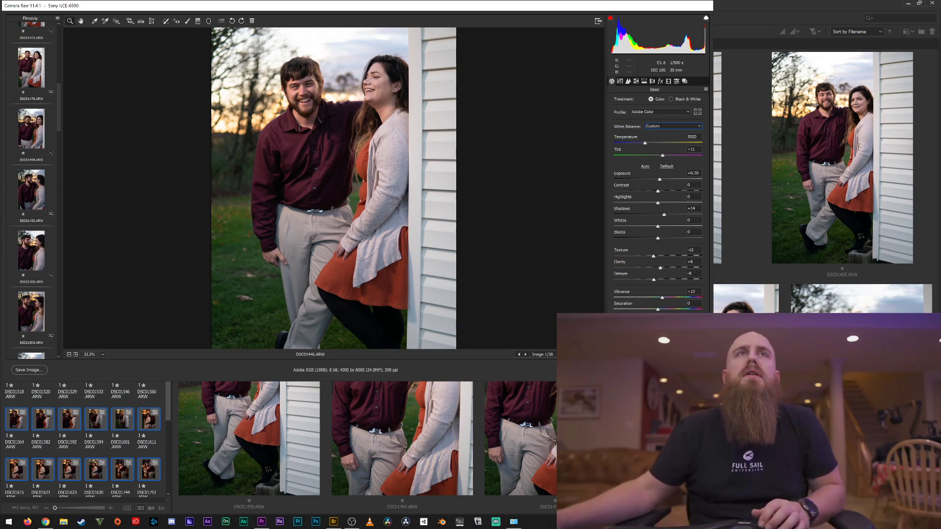
scroll(42, 90, up, 6)
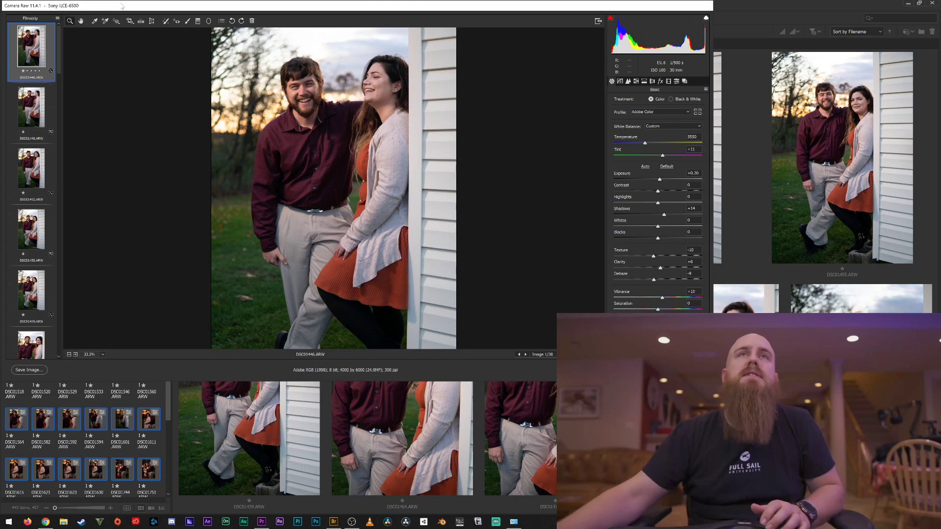
key(Down)
key(Down)
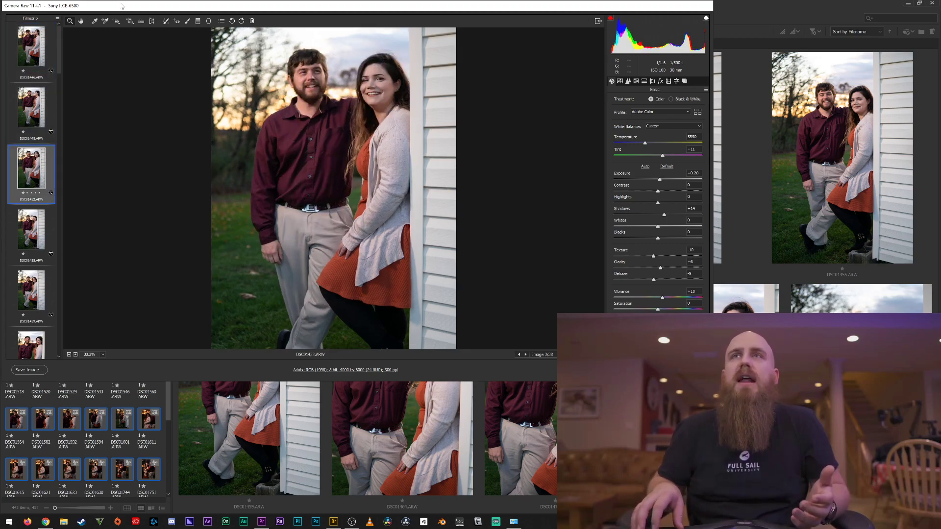
key(Down)
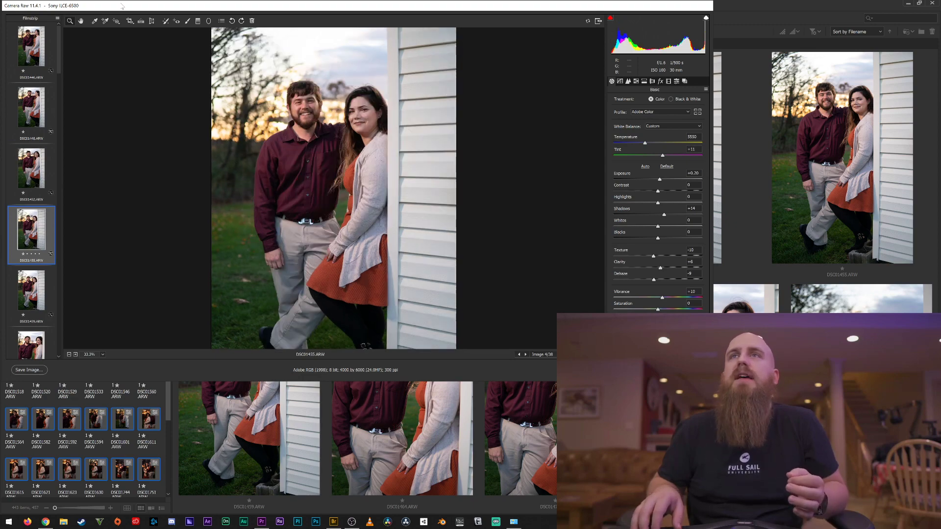
key(Down)
key(Down)
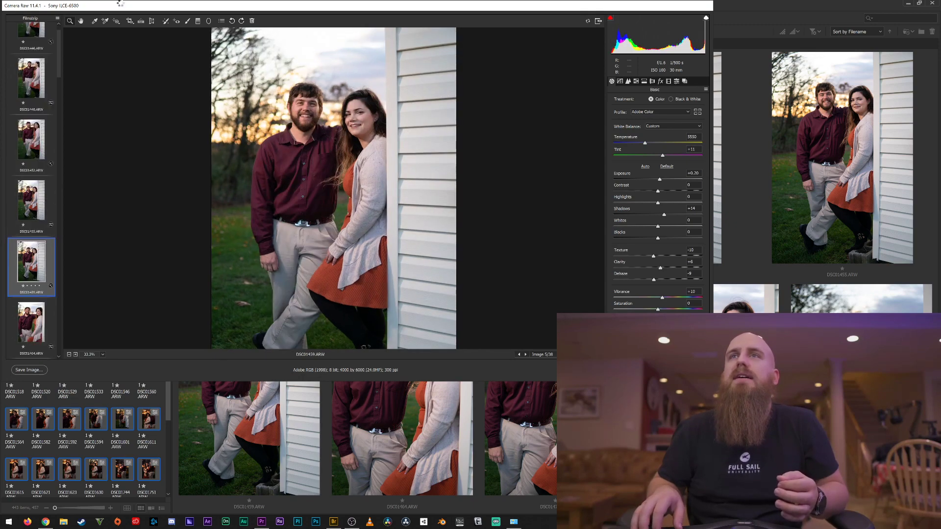
key(Down)
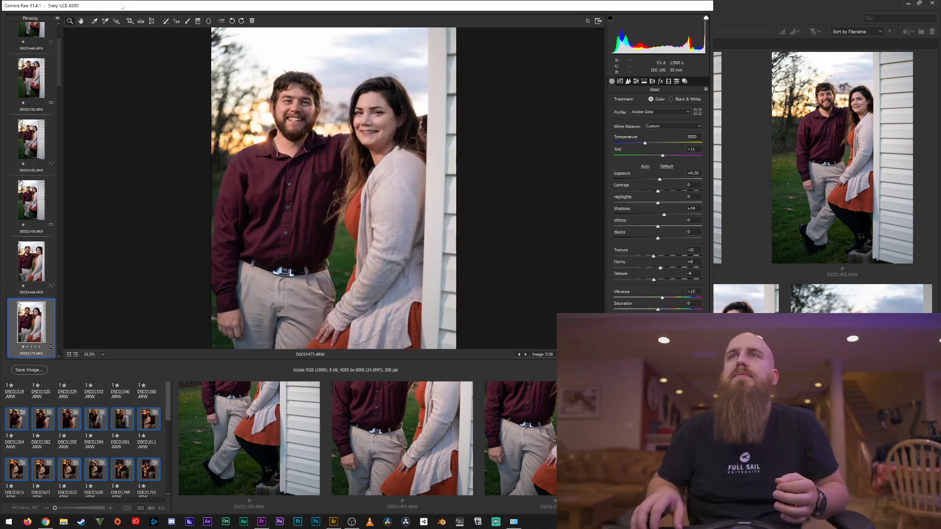
key(Down)
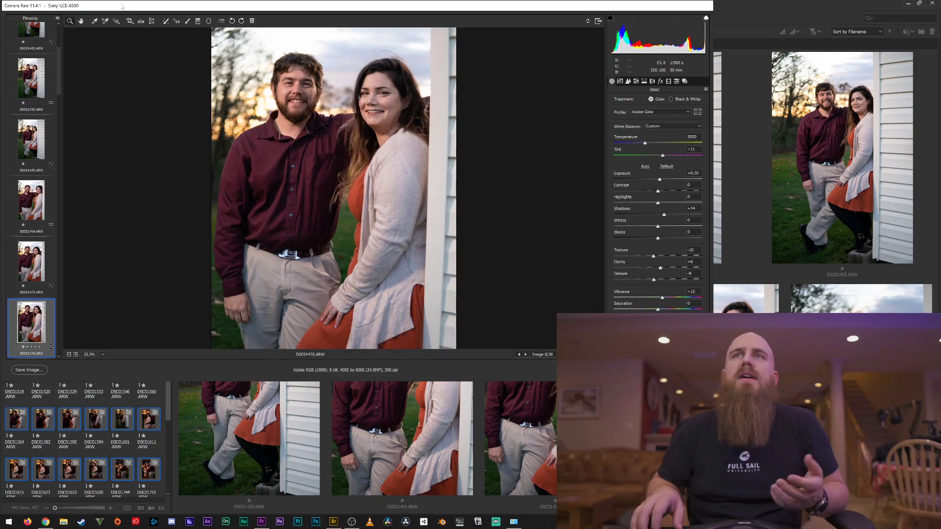
key(Down)
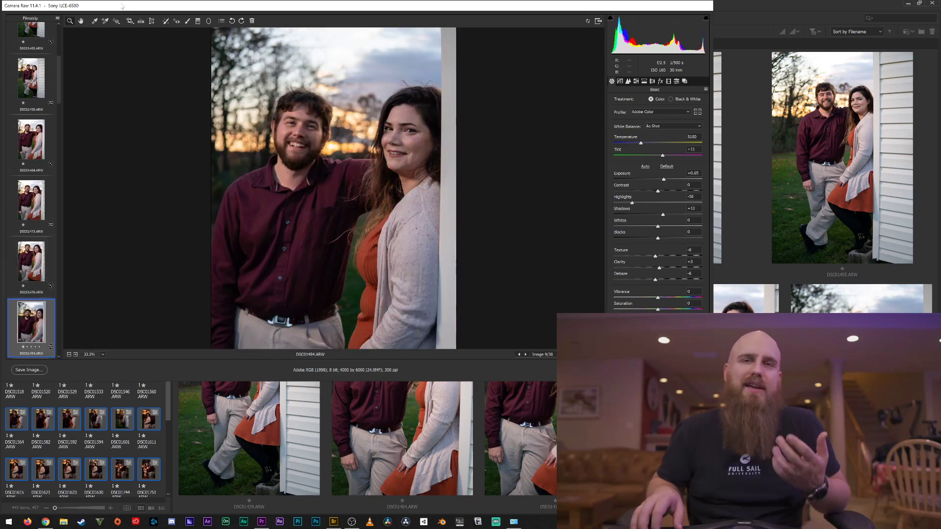
key(Down)
key(Down)
key(Down)
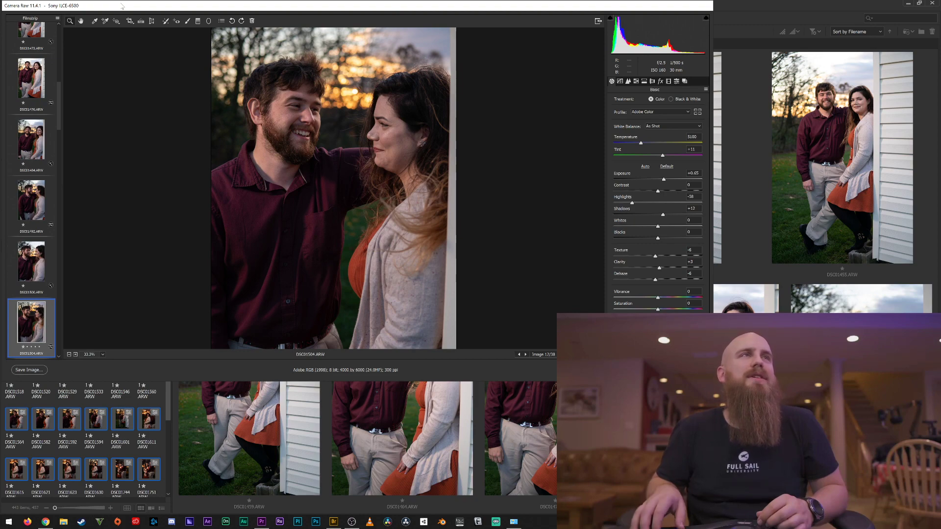
key(Down)
key(Down)
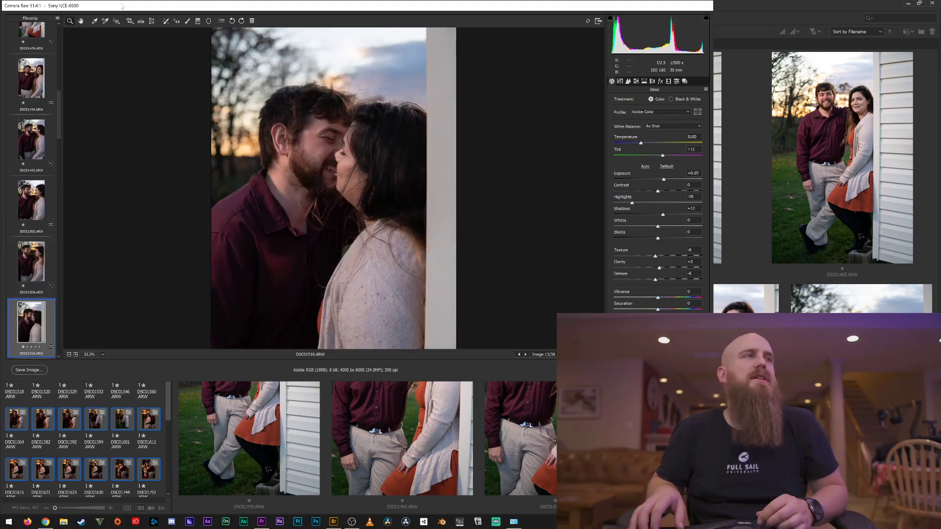
key(Down)
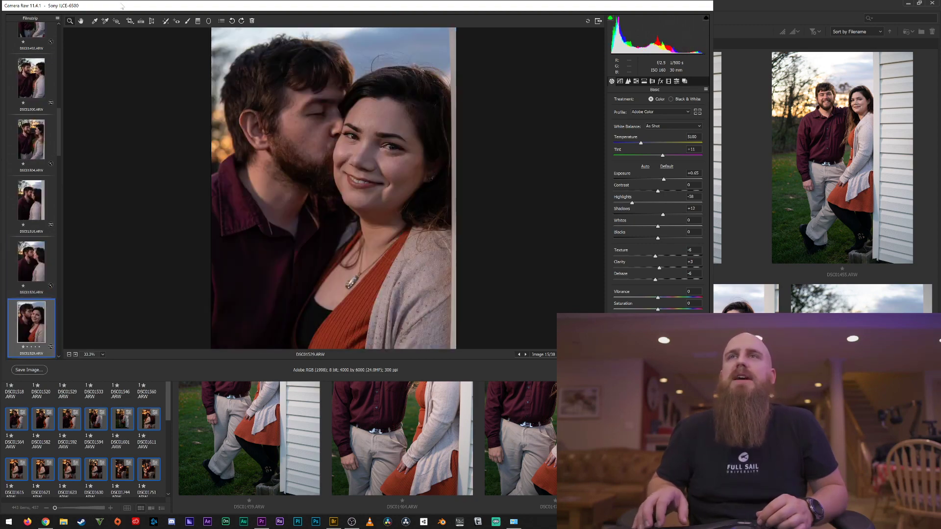
key(Down)
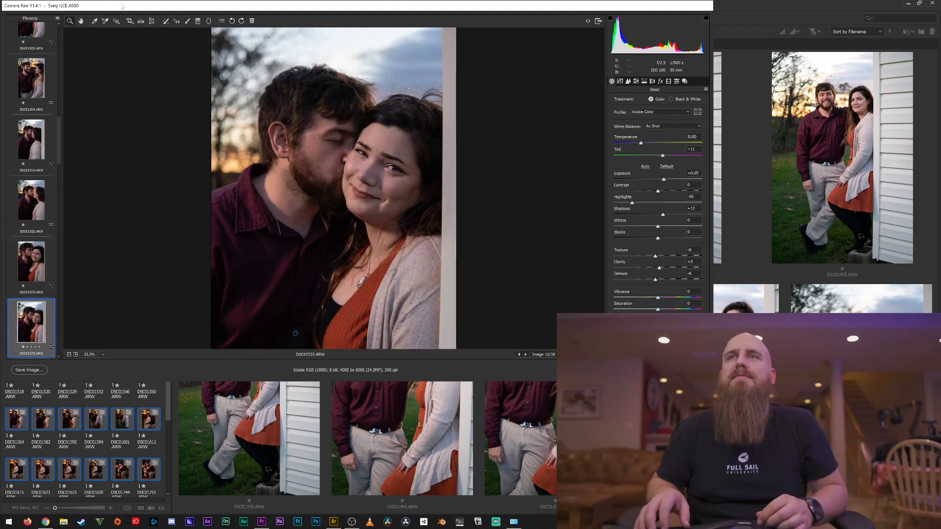
key(Down)
key(Down)
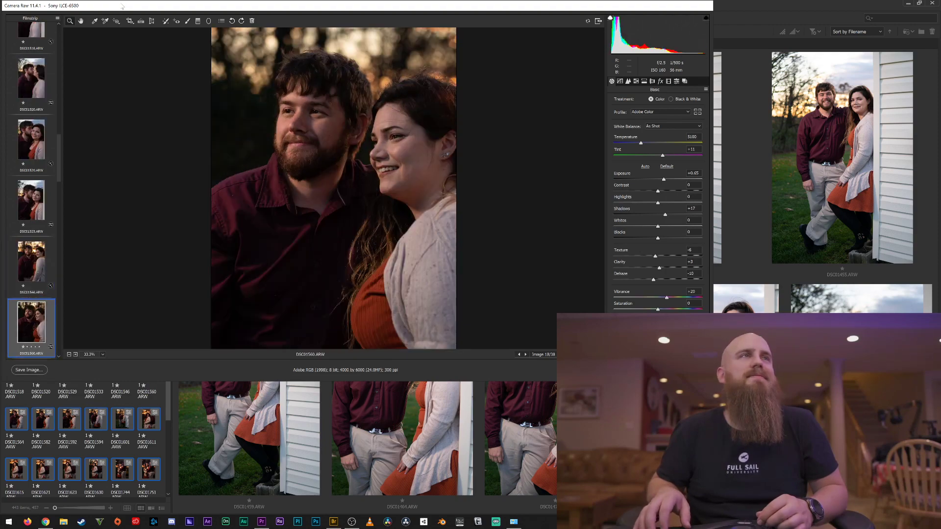
key(Down)
key(Down)
key(Down)
key(Down)
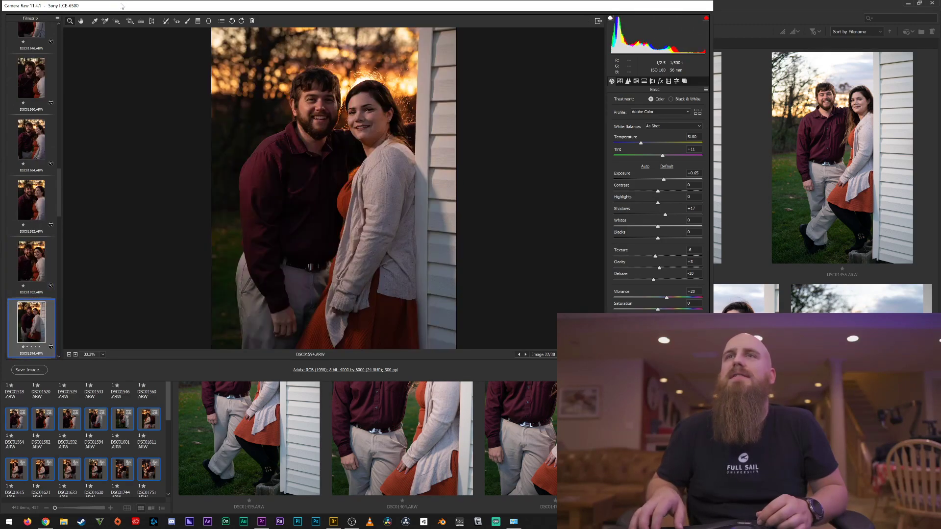
Move on to photo DSC01615.ARW in the filmstrip and set its exposure to +0.65
key(Down)
key(Down)
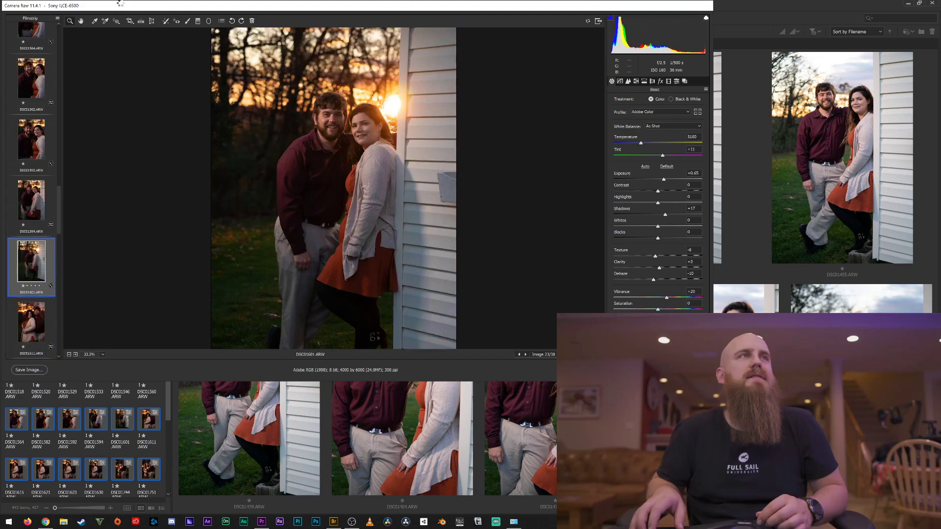
key(Down)
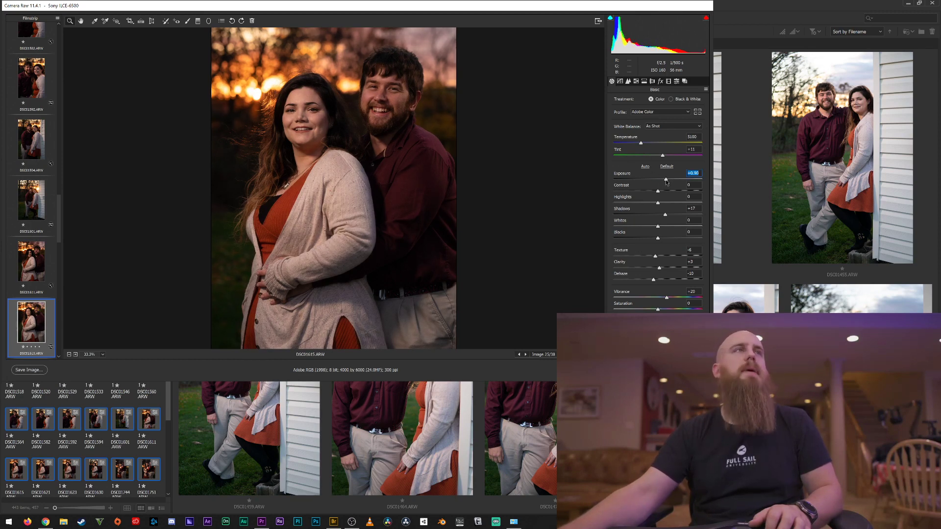
key(Down)
key(Down)
key(Down)
key(Down)
key(Down)
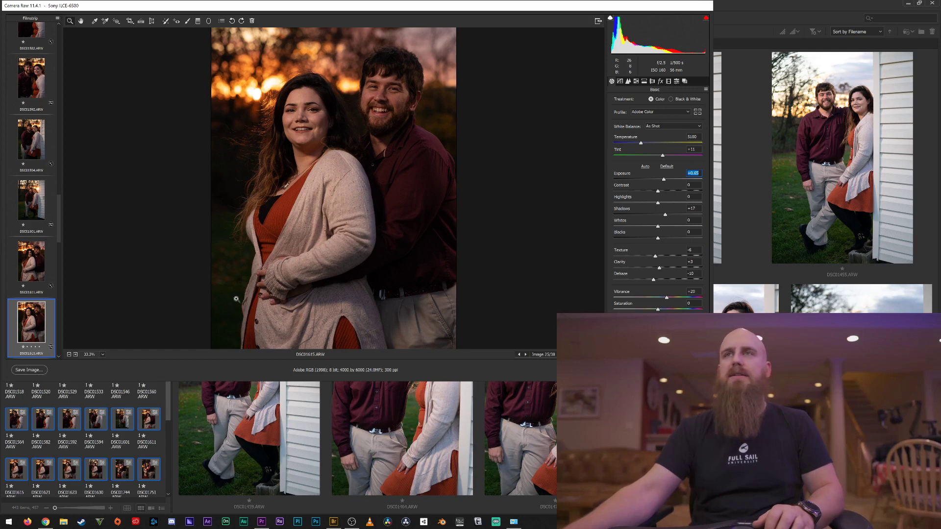
Check the edited look of the remaining sunset, field and close-up shots further along the filmstrip
scroll(26, 278, down, 4)
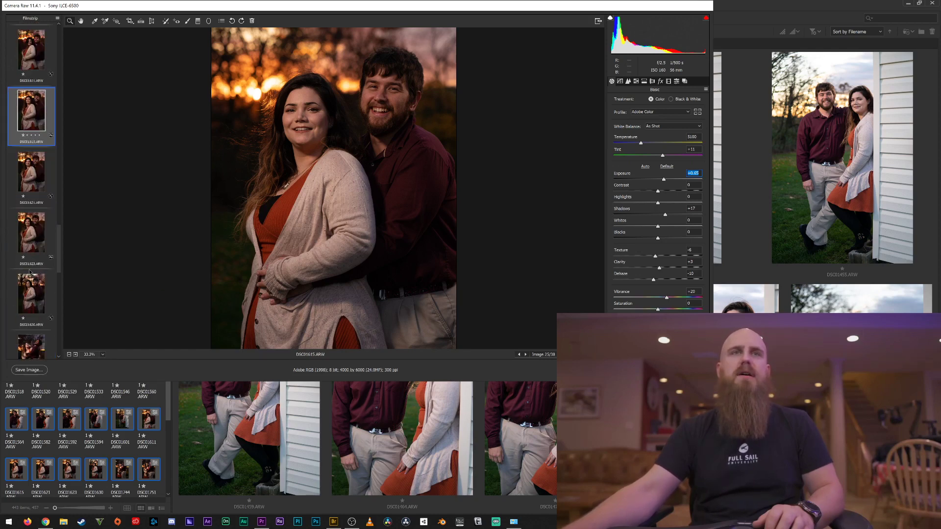
scroll(37, 254, down, 2)
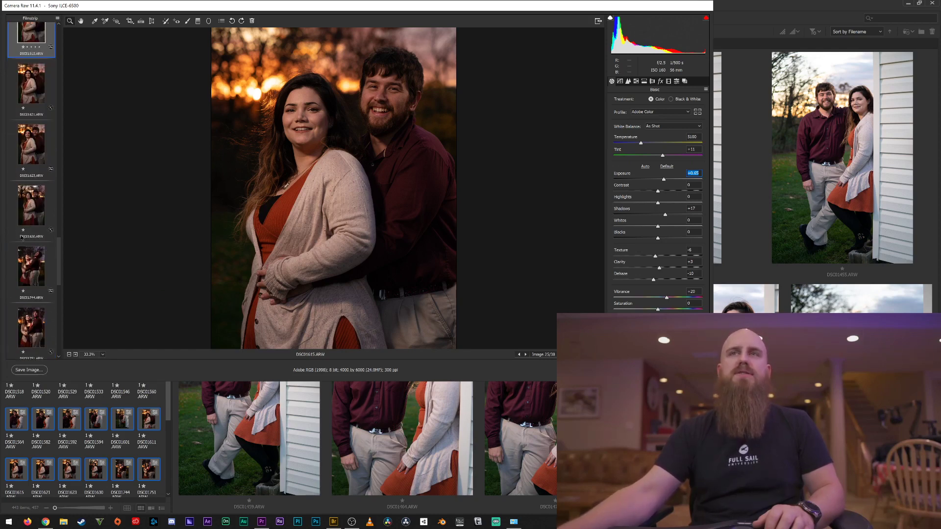
click(27, 204)
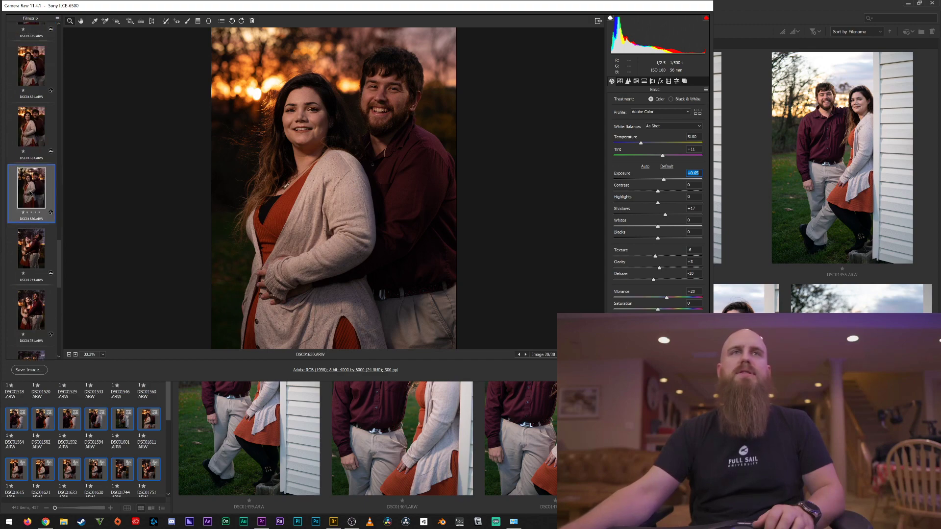
scroll(30, 193, down, 6)
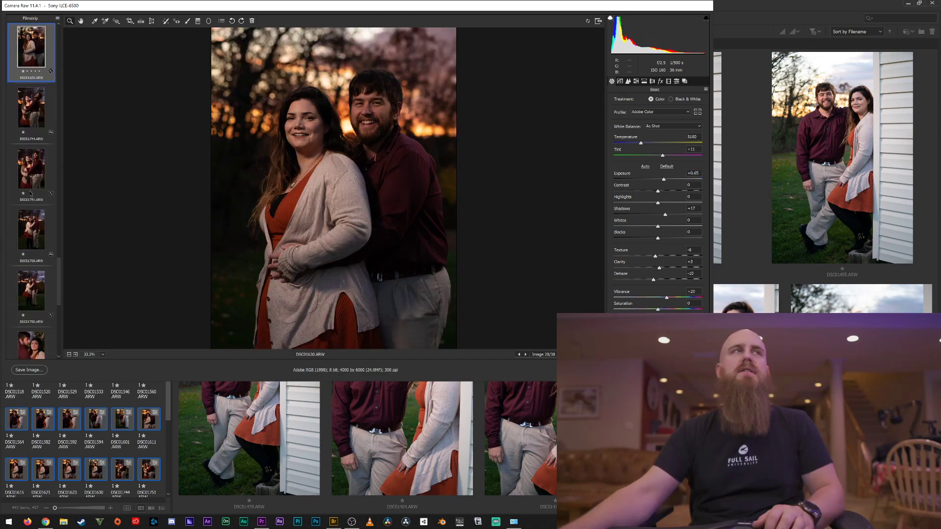
scroll(31, 194, up, 2)
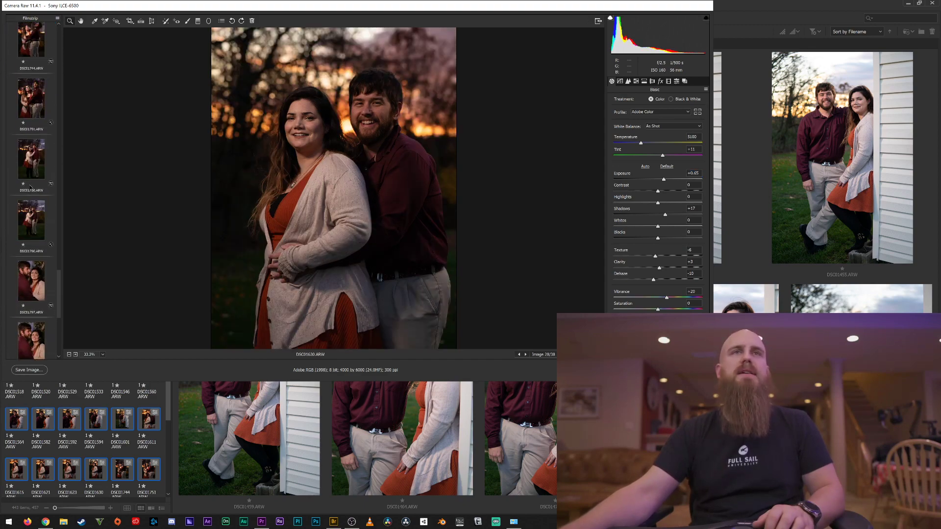
click(34, 222)
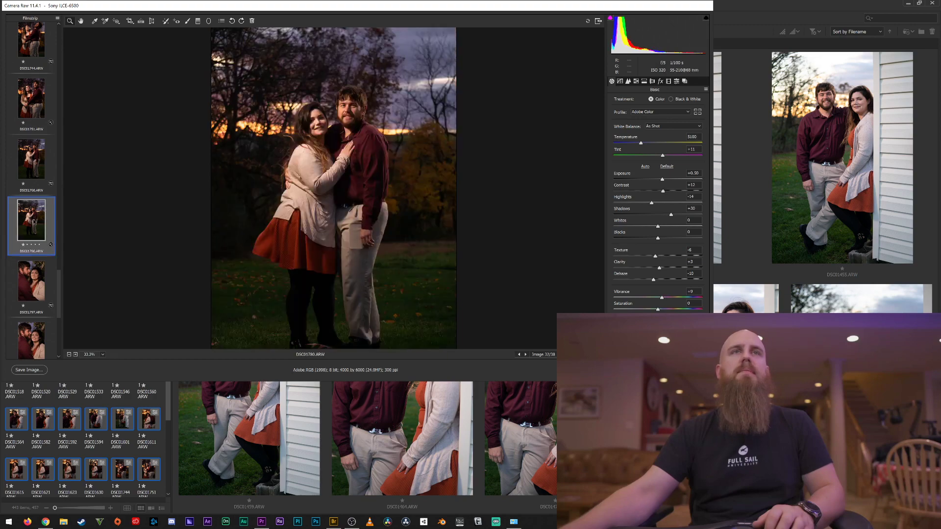
click(34, 173)
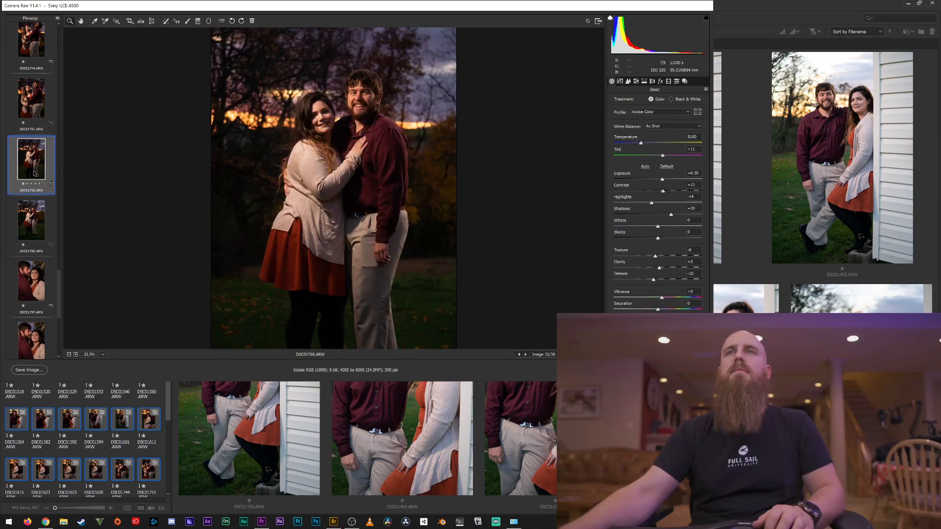
scroll(35, 173, down, 3)
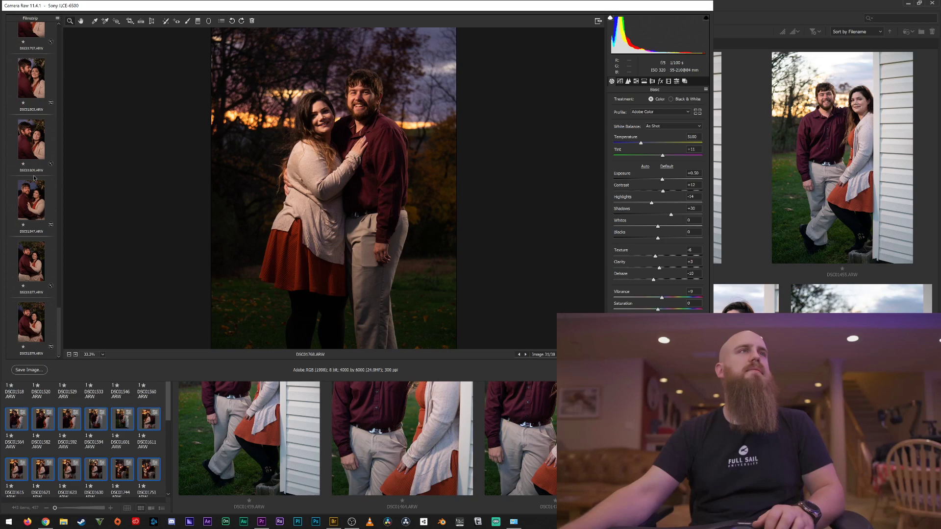
scroll(34, 271, up, 2)
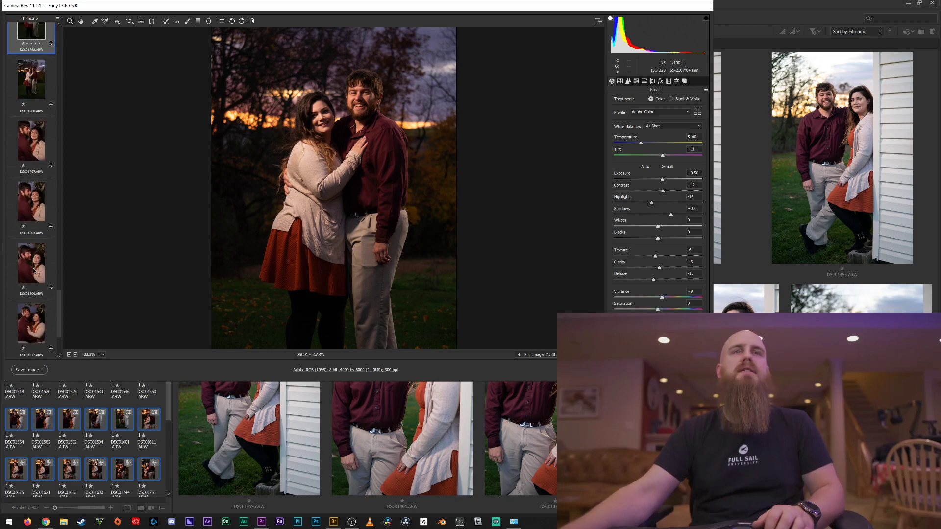
scroll(26, 165, down, 2)
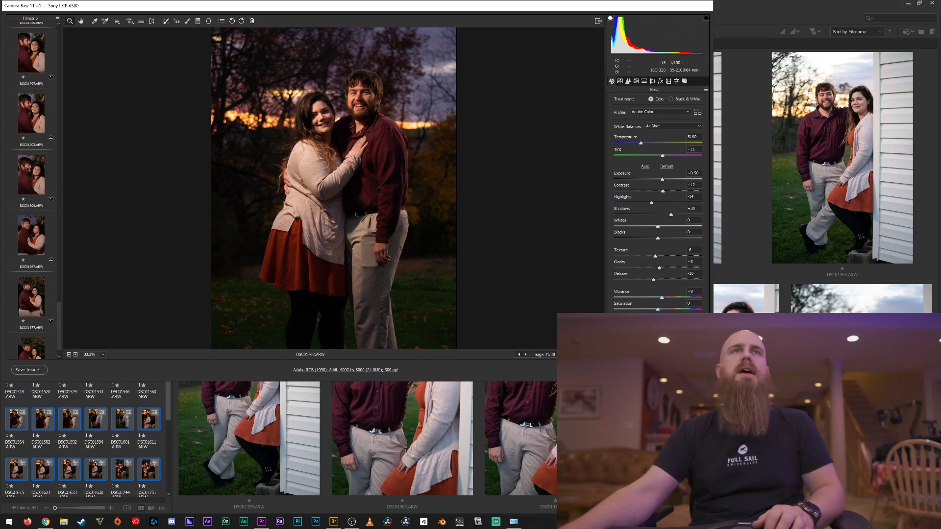
click(29, 177)
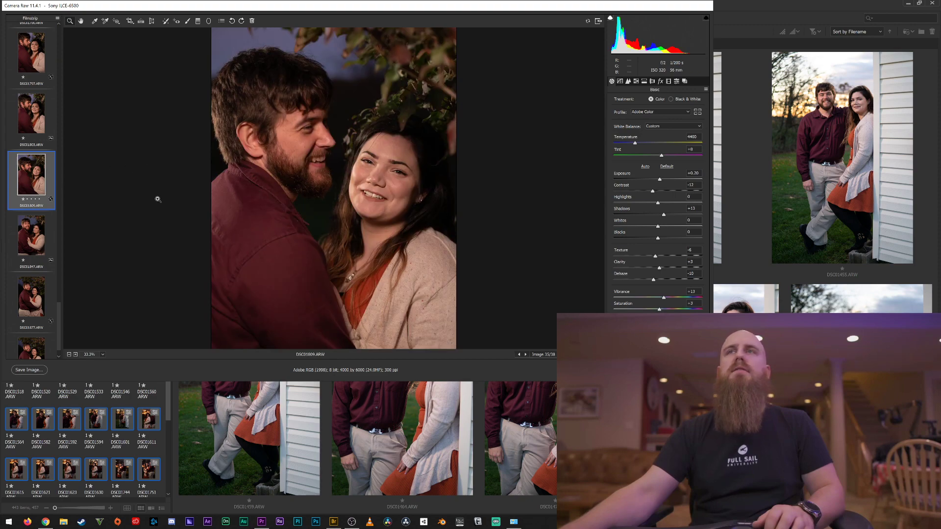
Compare the close-up portraits of the couple beneath the tree leaves with one another
key(Up)
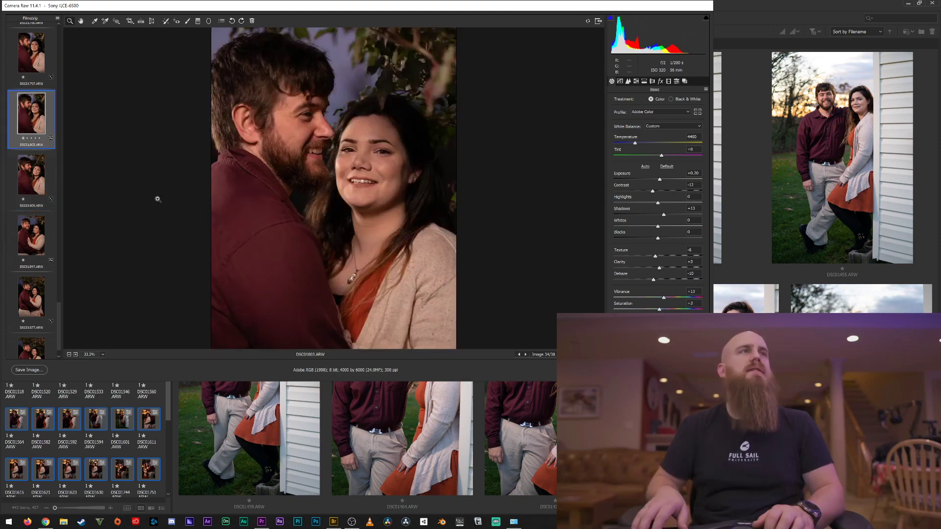
key(Up)
key(Up)
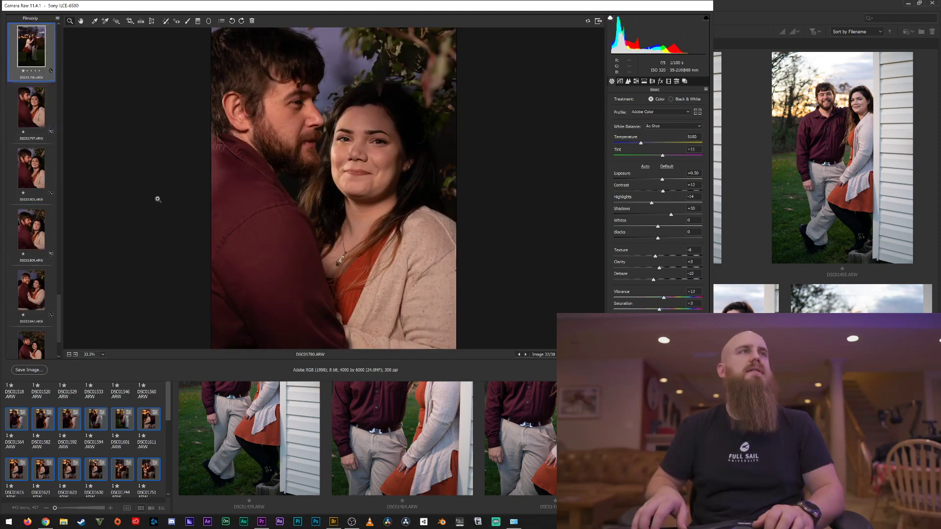
key(Down)
key(Down)
key(Down)
key(Down)
key(Down)
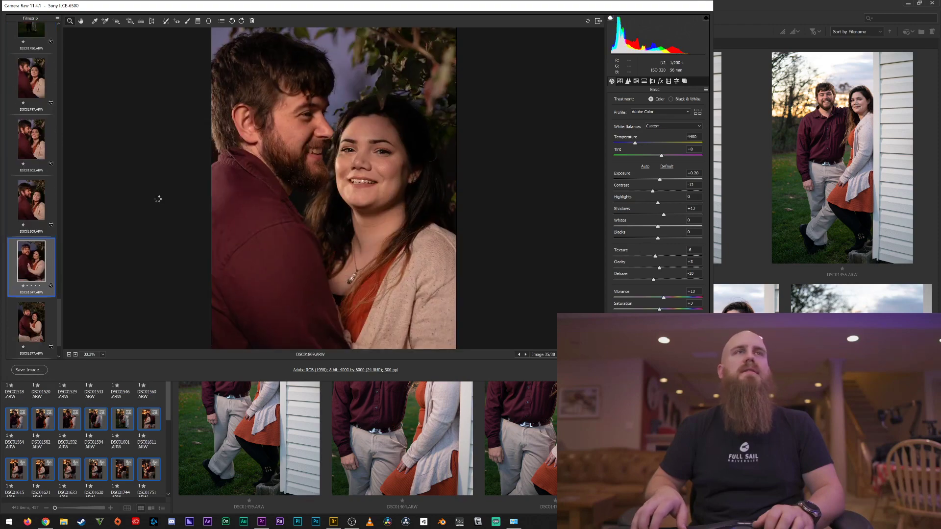
key(Up)
key(Up)
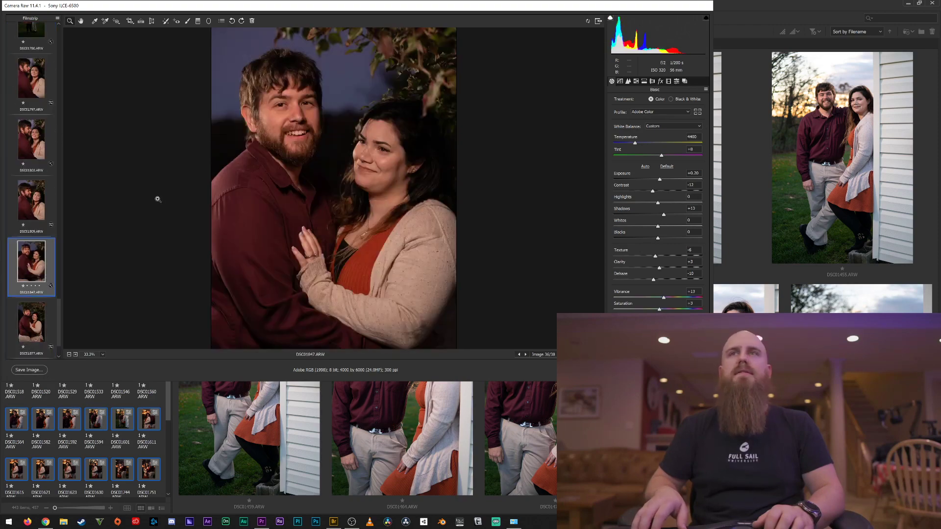
key(Down)
key(Down)
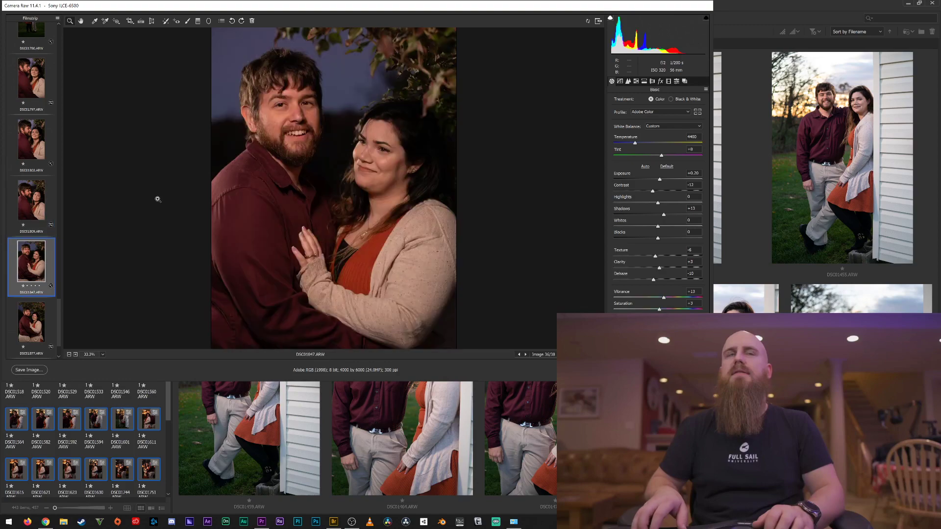
key(Up)
key(Up)
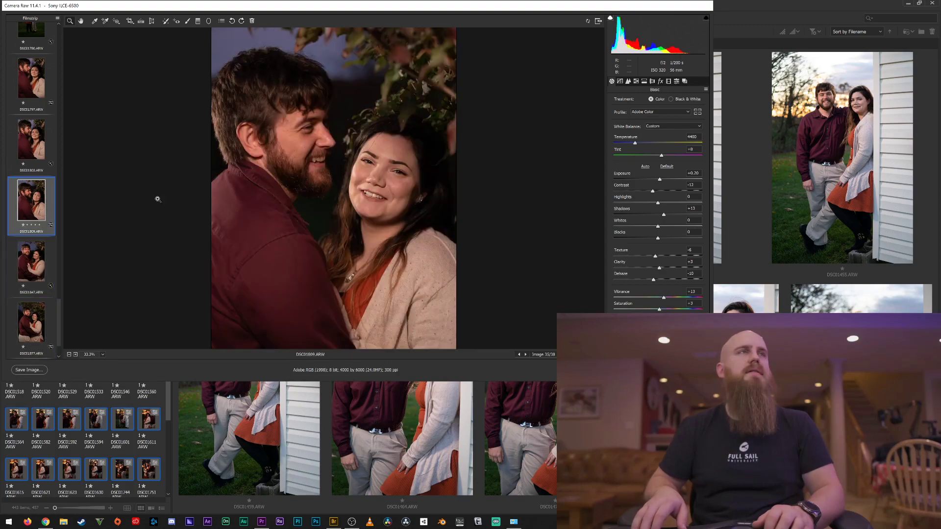
key(Up)
key(Up)
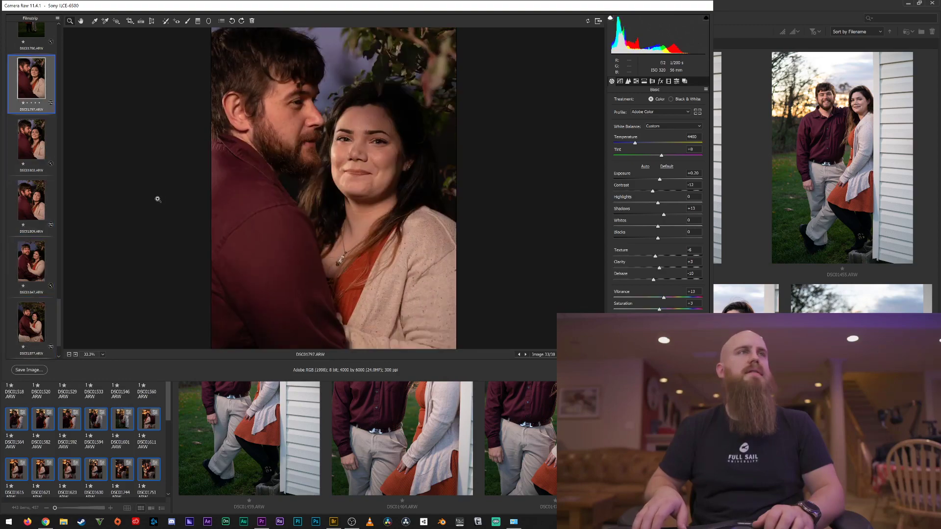
Review the full-length field shots and sunset portraits in reverse order, back to DSC01621.ARW
key(Up)
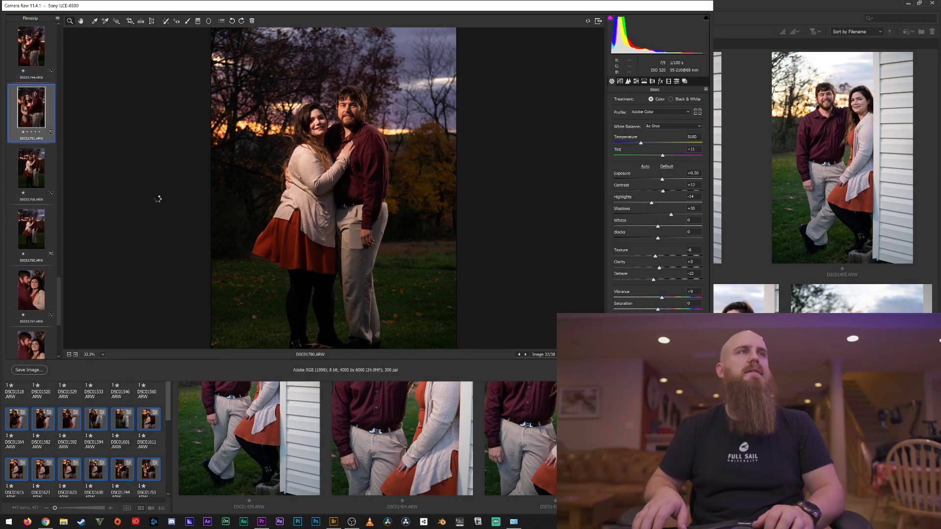
key(Up)
key(Up)
key(Up)
key(Up)
key(Up)
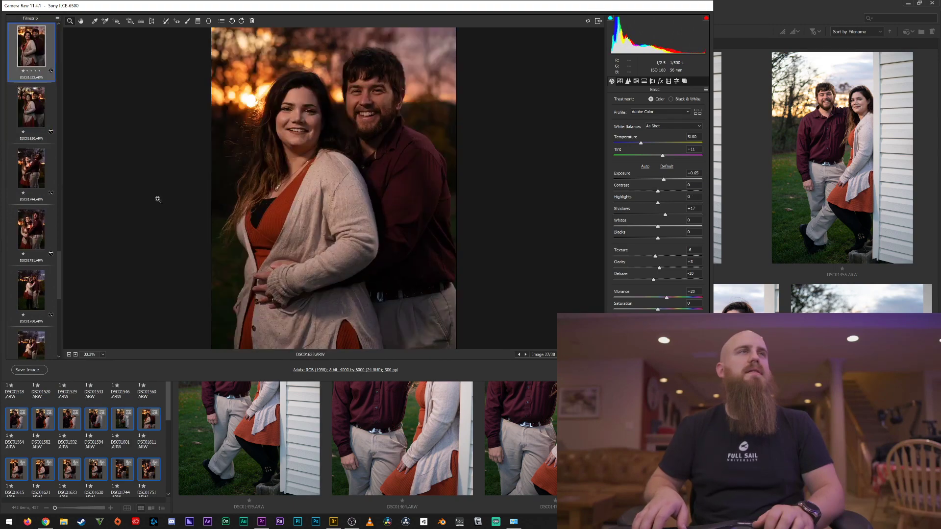
key(Up)
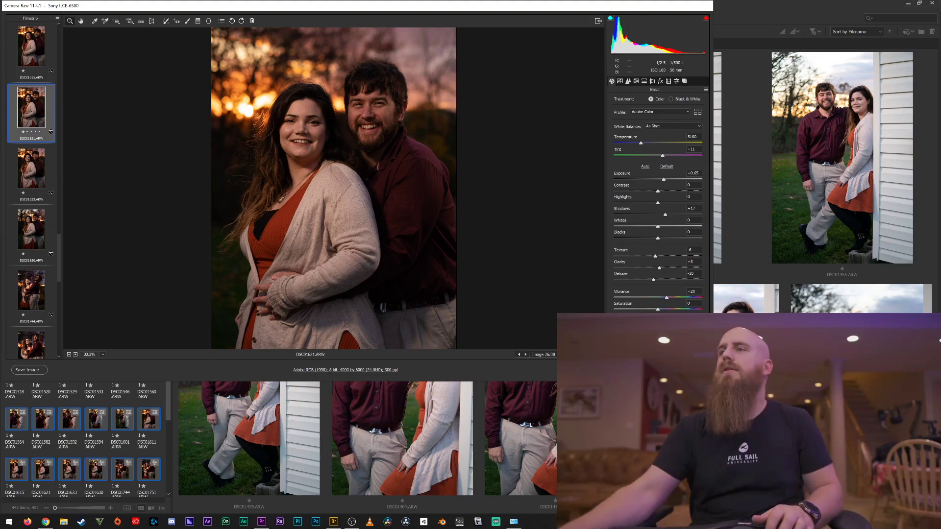
Apply the Camera Raw edits to return to Bridge, and select only DSC01446.ARW
key(Return)
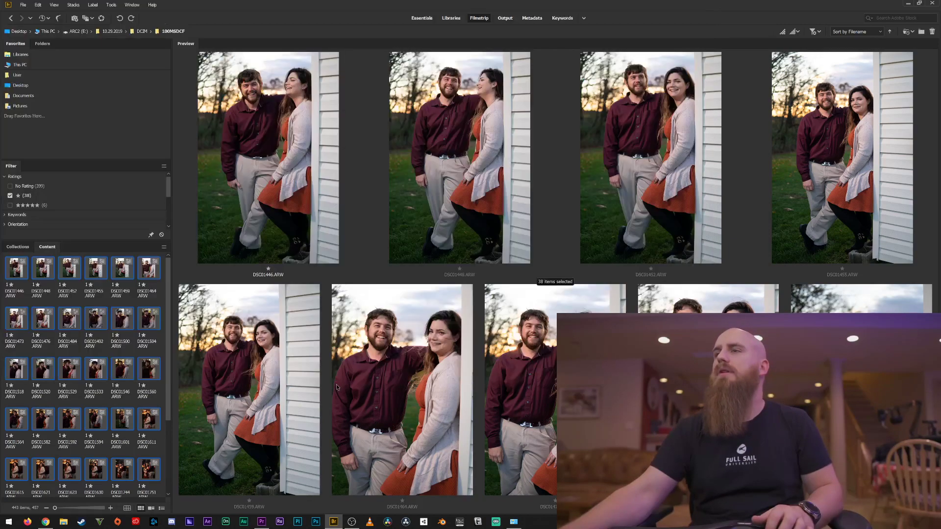
click(25, 273)
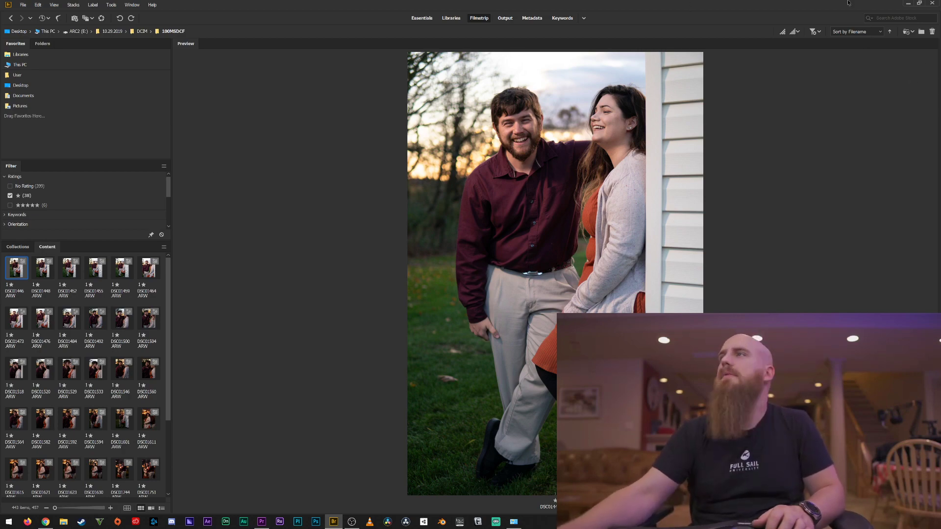
Reduce the Bridge window so it covers only part of the screen, and rate DSC01446.ARW two stars
drag(848, 4, 473, 9)
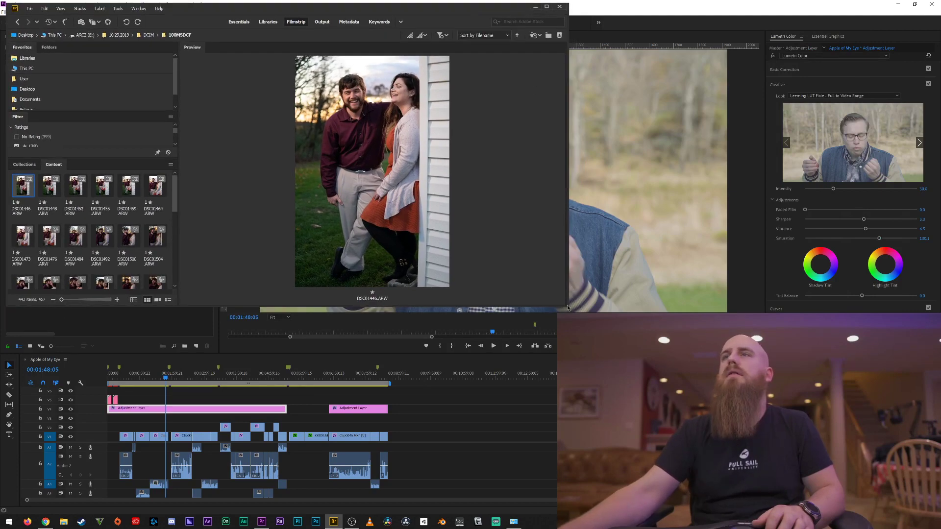
drag(568, 305, 745, 515)
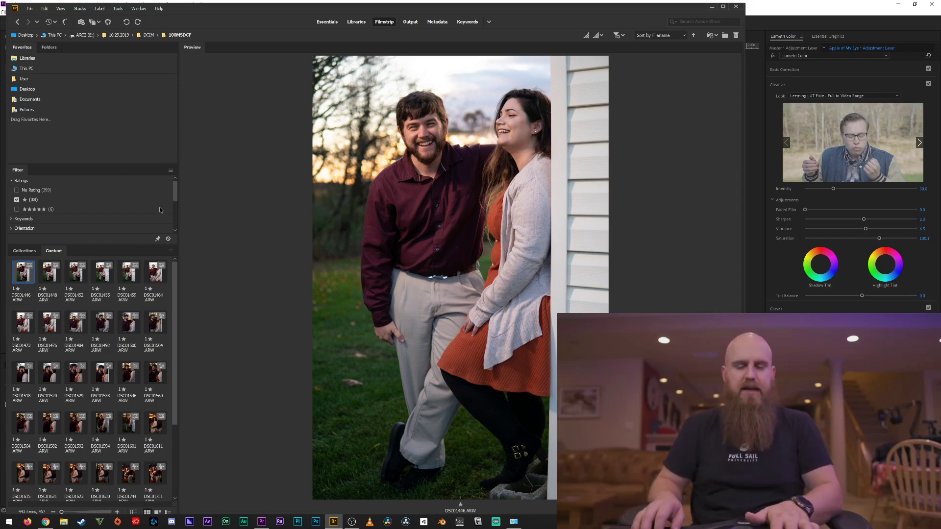
key(ctrl+2)
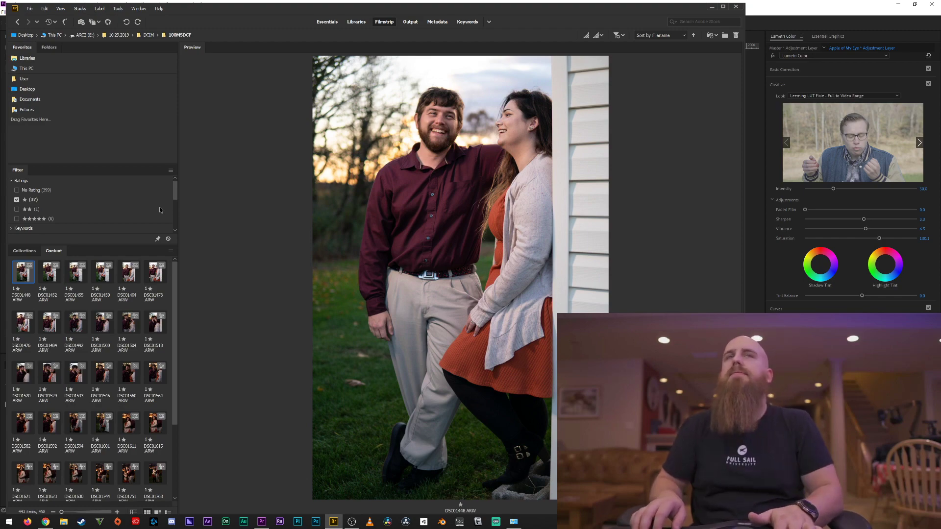
Compare DSC01455.ARW with the similar shot before it, and rate DSC01455.ARW two stars
key(Right)
key(Right)
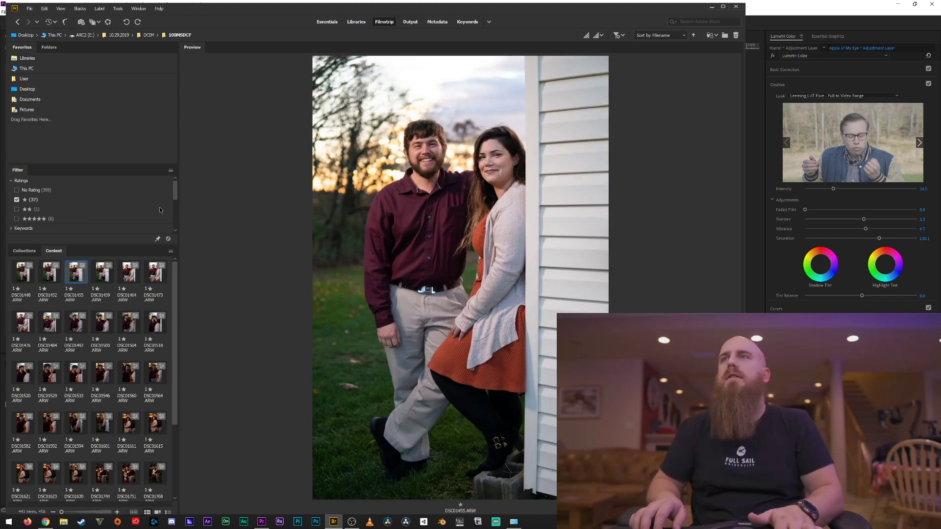
key(Left)
key(Right)
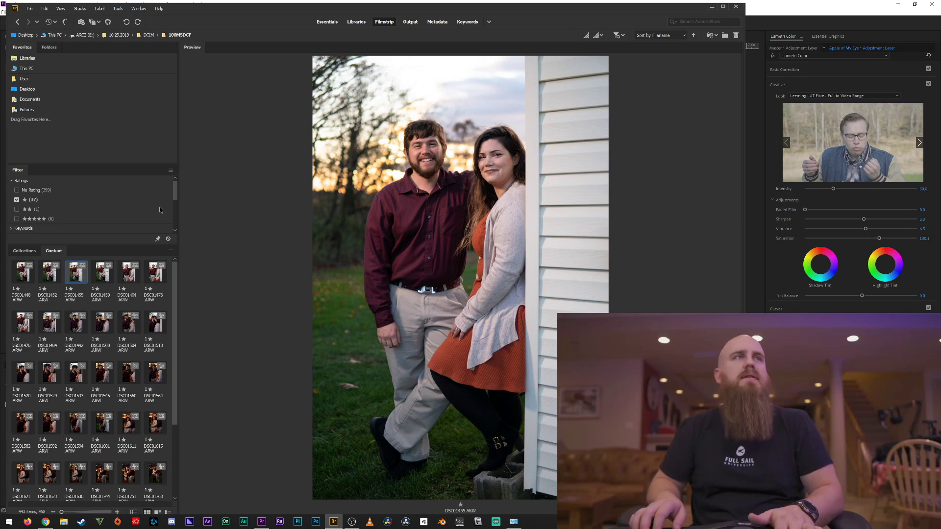
key(ctrl+2)
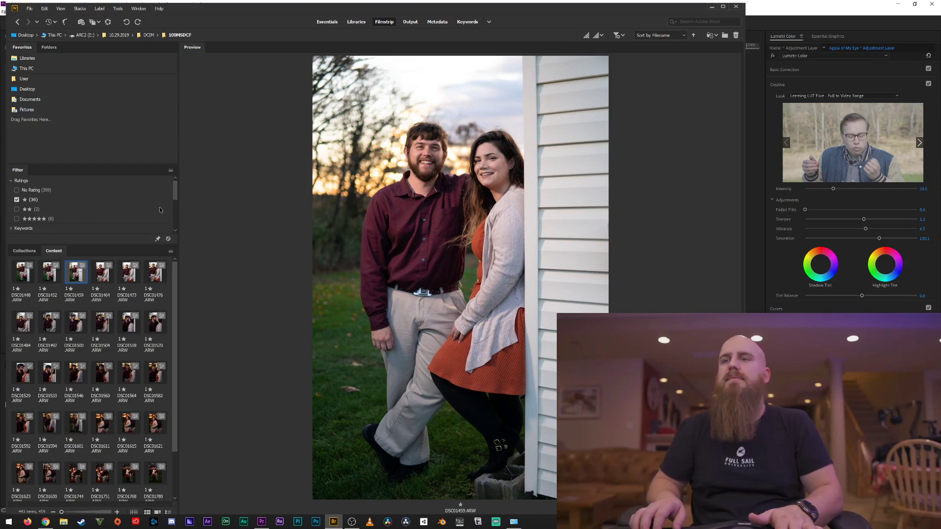
Look through the next closer portraits and rate DSC01476.ARW two stars
key(Right)
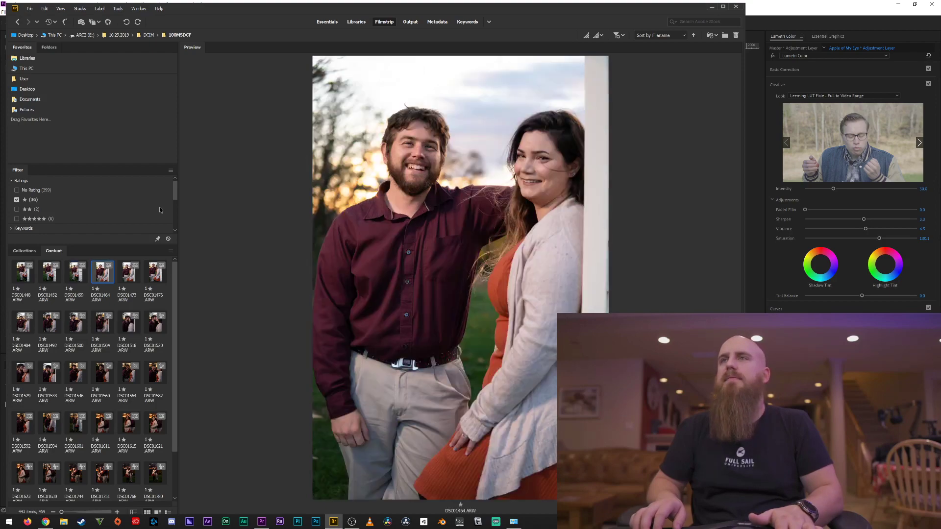
key(Right)
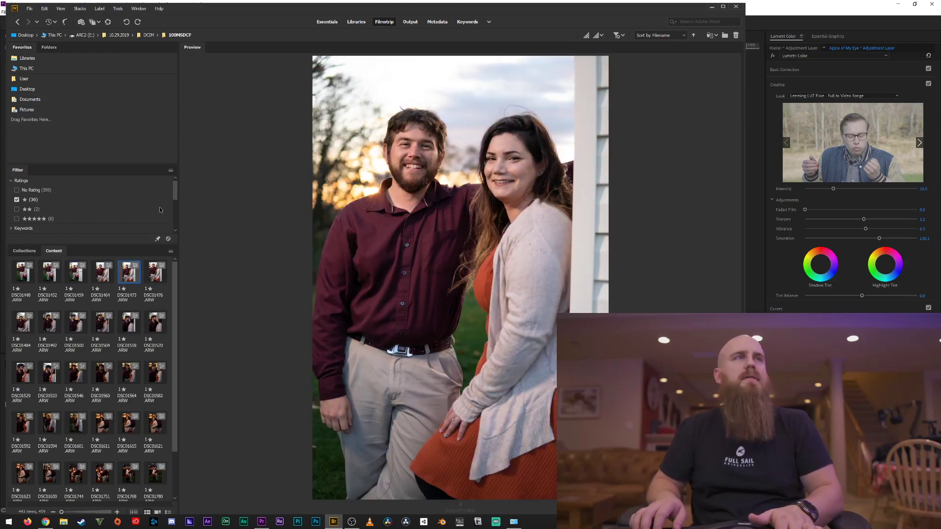
key(Right)
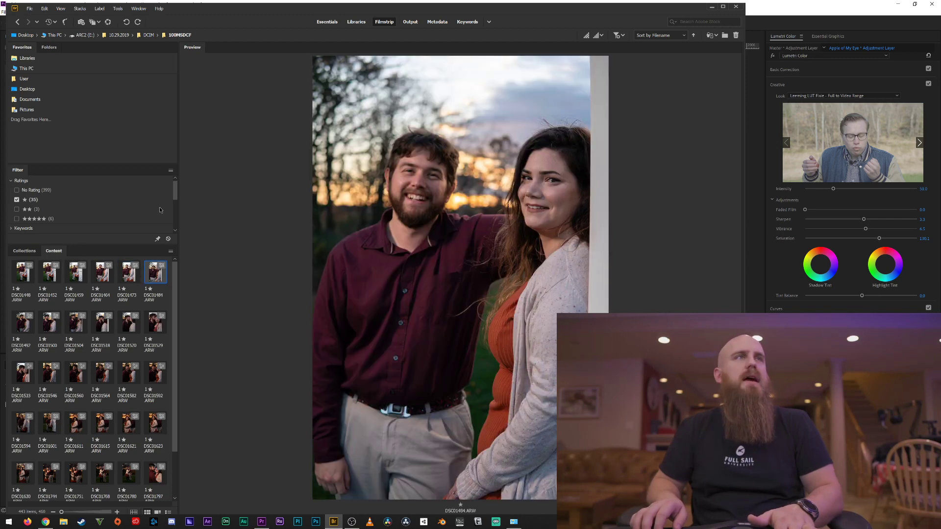
Compare the next closer portraits around DSC01500.ARW and rate DSC01504.ARW two stars
key(Right)
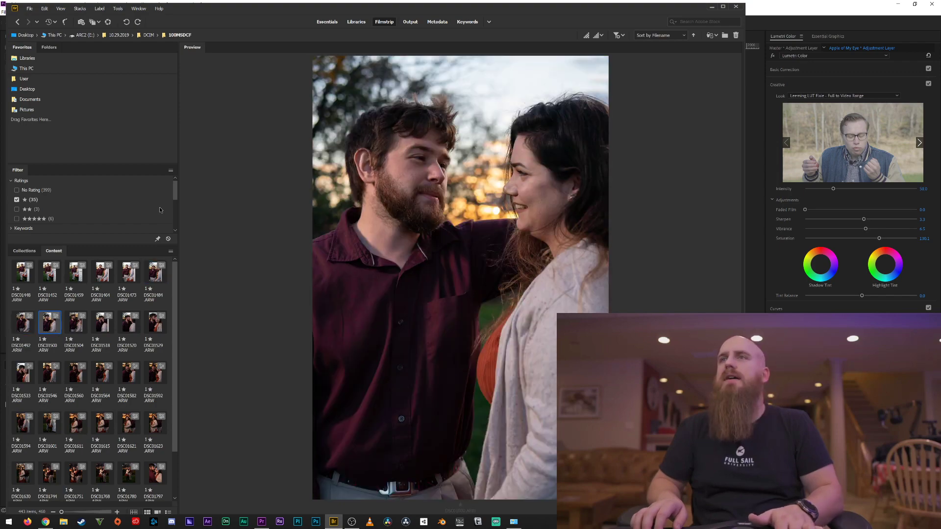
key(Right)
key(Right)
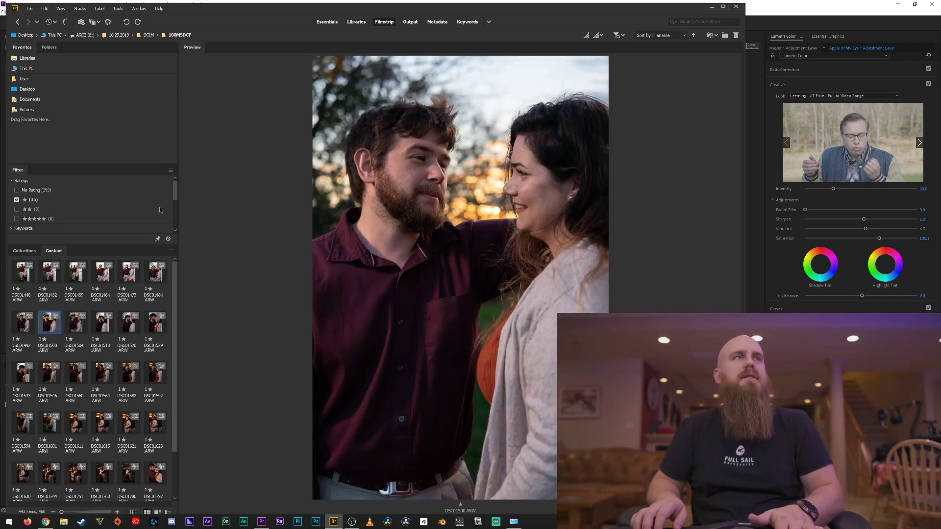
key(Left)
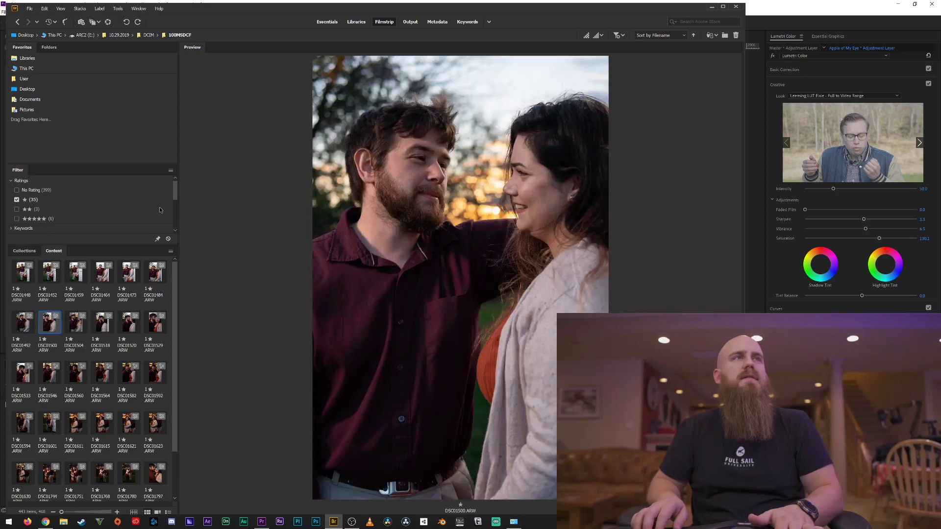
key(Right)
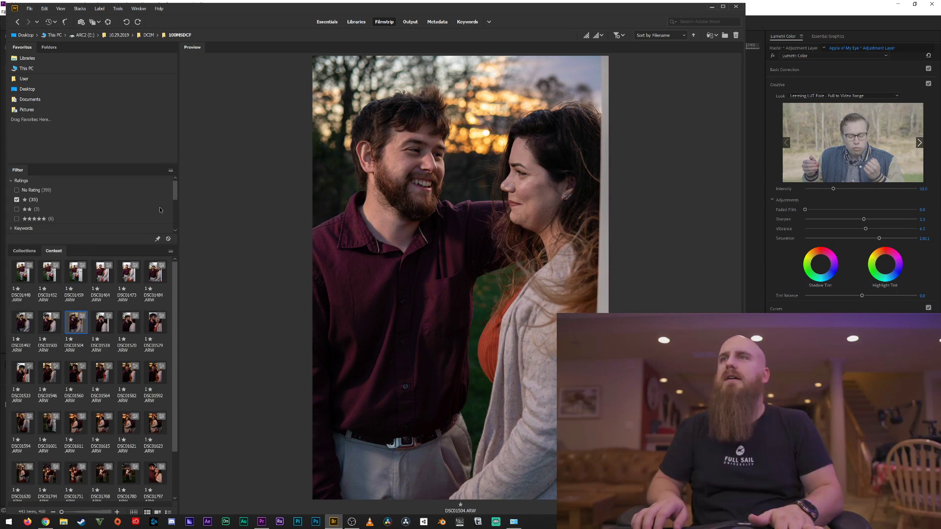
key(ctrl+2)
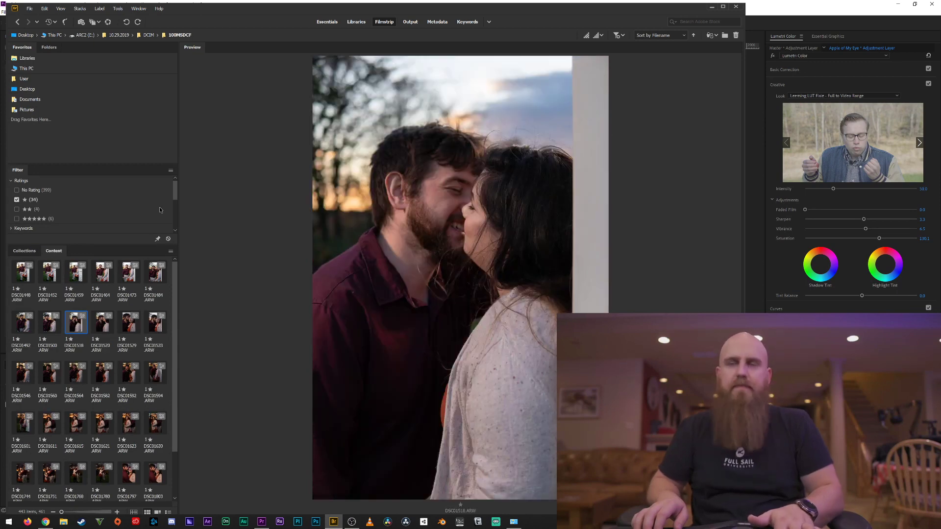
Compare the cheek-kiss shots DSC01529.ARW and DSC01533.ARW, and rate DSC01529.ARW two stars
key(Right)
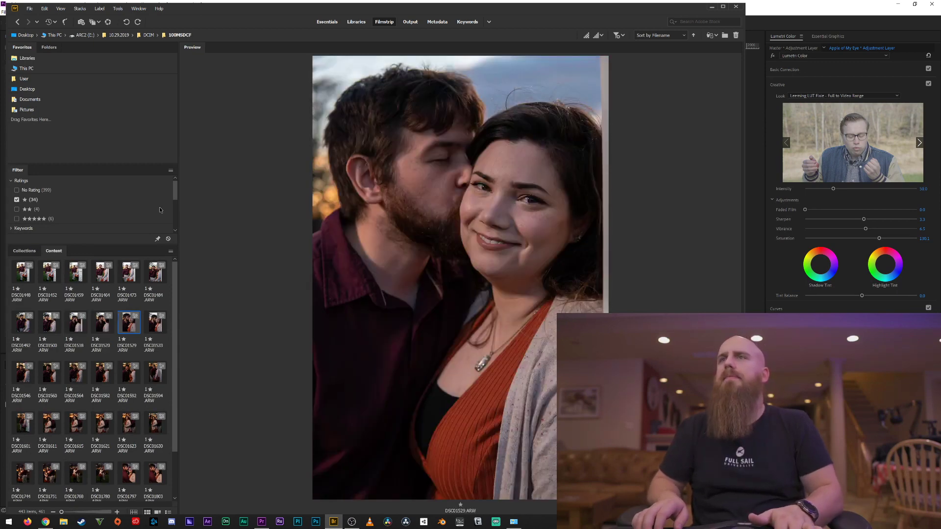
key(Right)
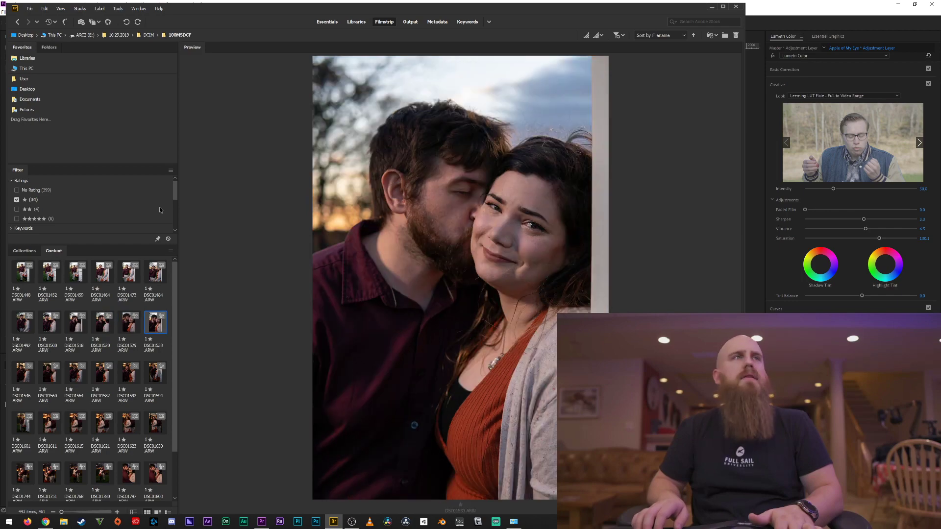
key(Left)
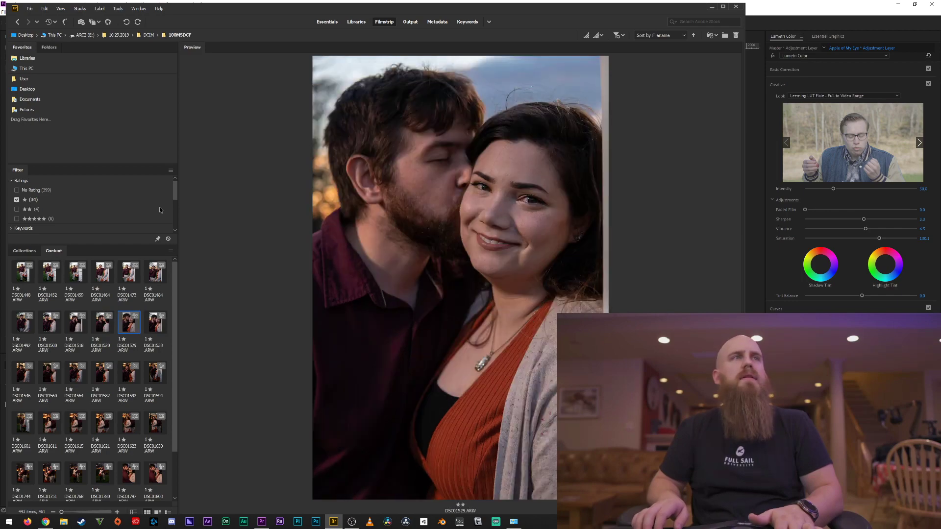
key(ctrl+2)
Look through the sunset portraits from DSC01546.ARW to DSC01611.ARW and rate DSC01594.ARW two stars
key(Right)
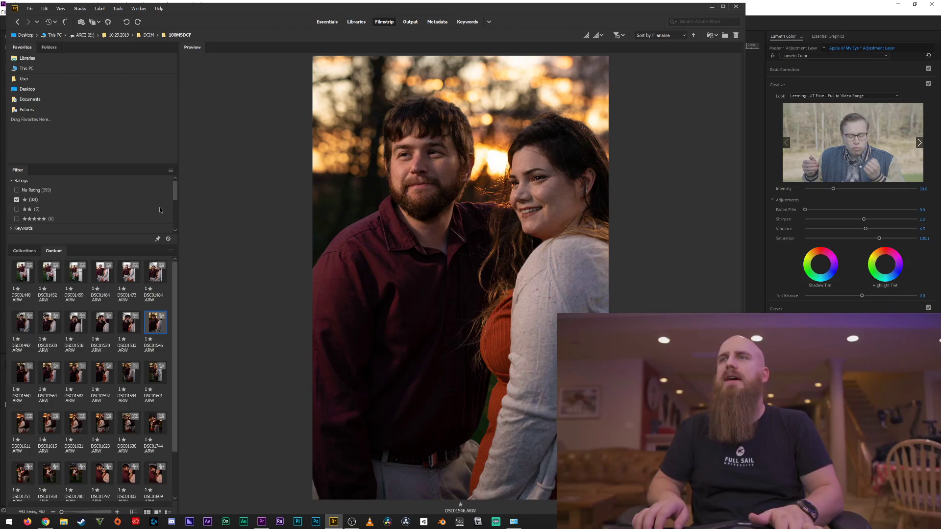
key(Right)
key(Right)
key(Right)
key(Right)
key(Right)
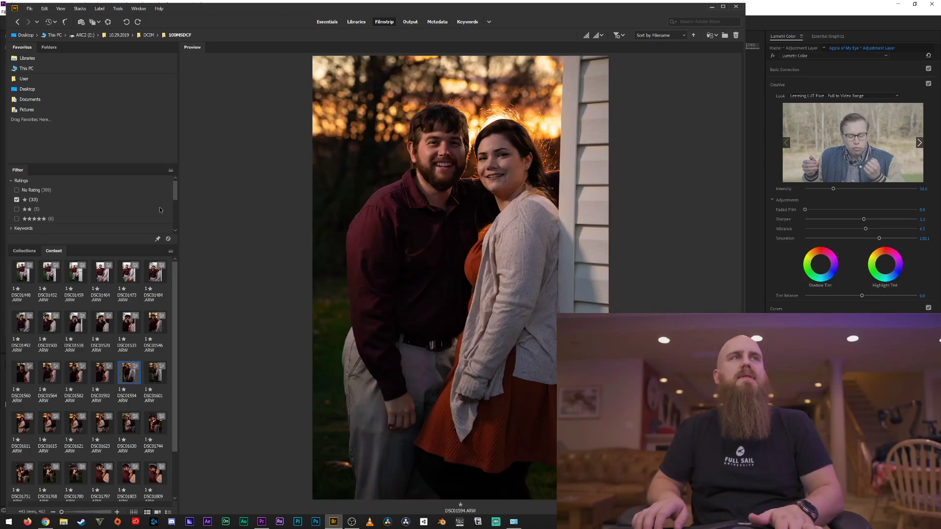
key(Right)
key(Right)
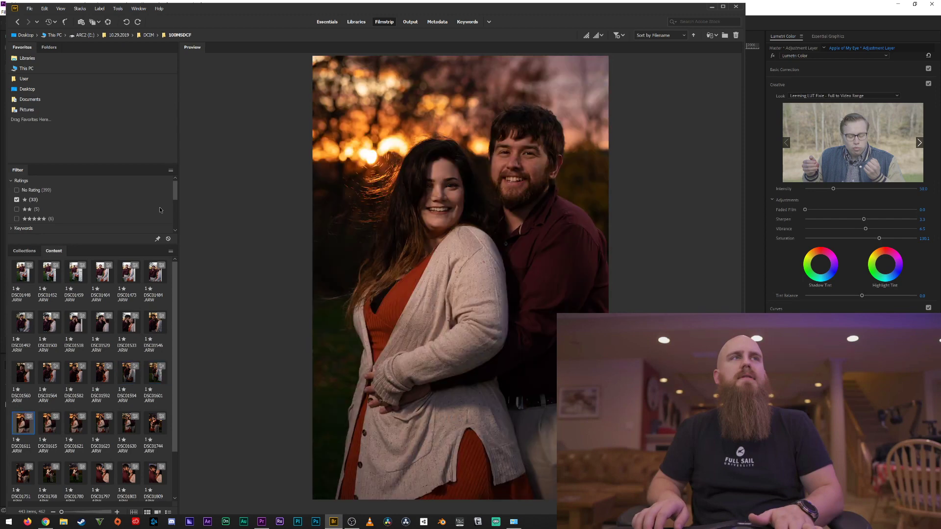
key(Left)
key(Left)
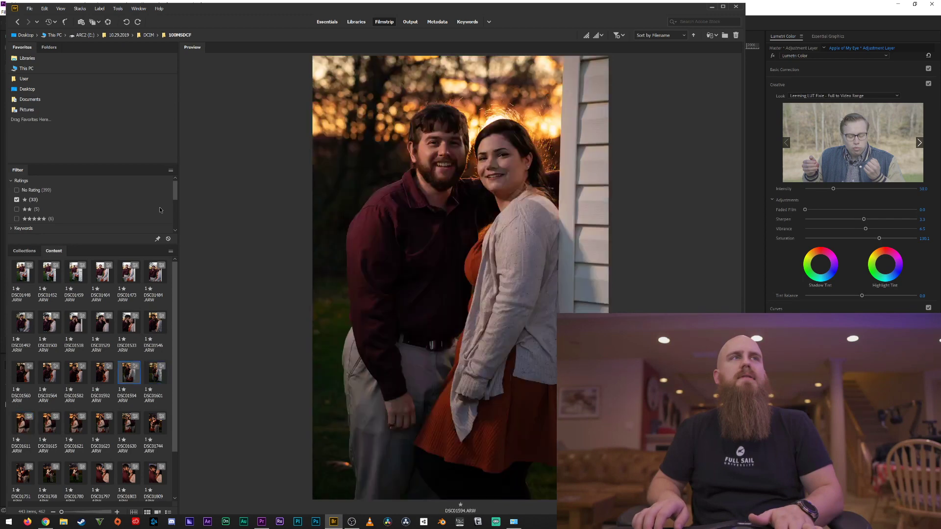
key(Left)
key(Right)
key(ctrl+2)
Go back through the sunset close-ups, compare DSC01546.ARW with DSC01560.ARW and its neighbours, and rate DSC01546.ARW two stars
key(Left)
key(Left)
key(Left)
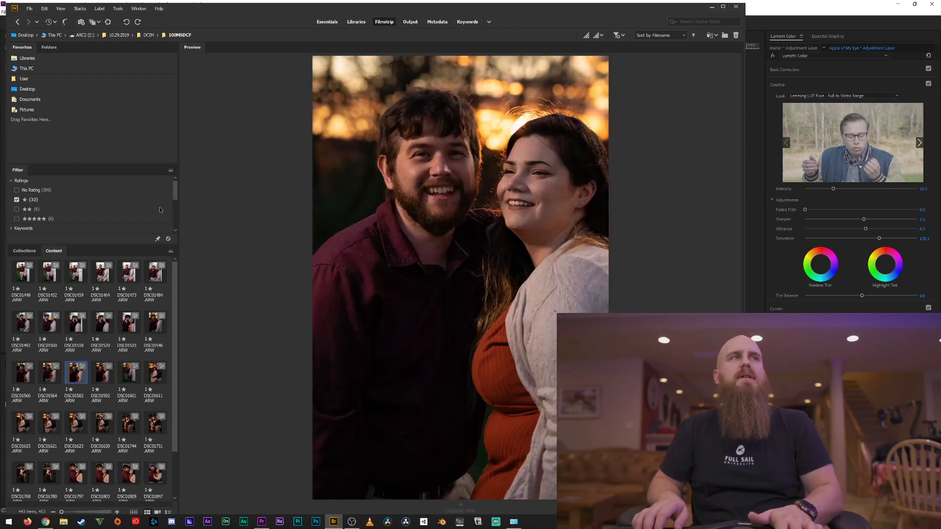
key(Left)
key(Left)
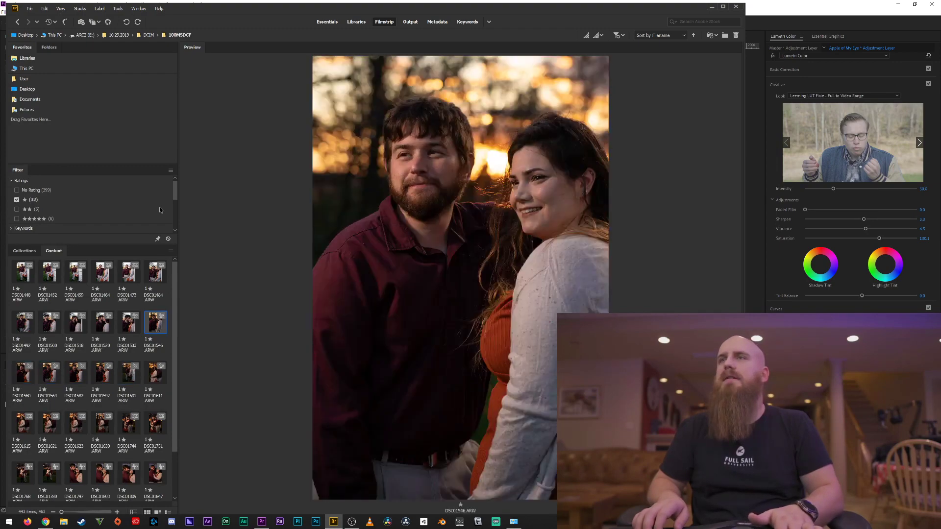
key(Left)
key(Right)
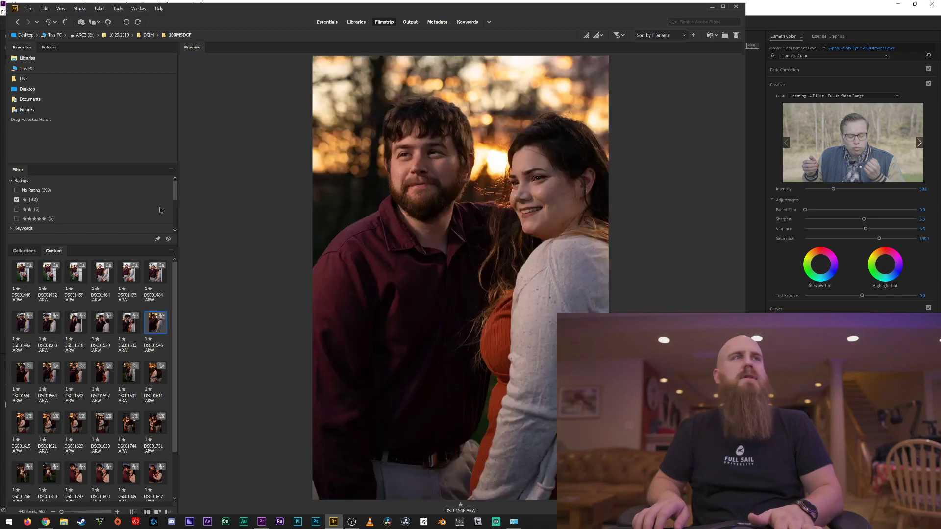
key(Right)
key(Right)
key(Right)
key(Right)
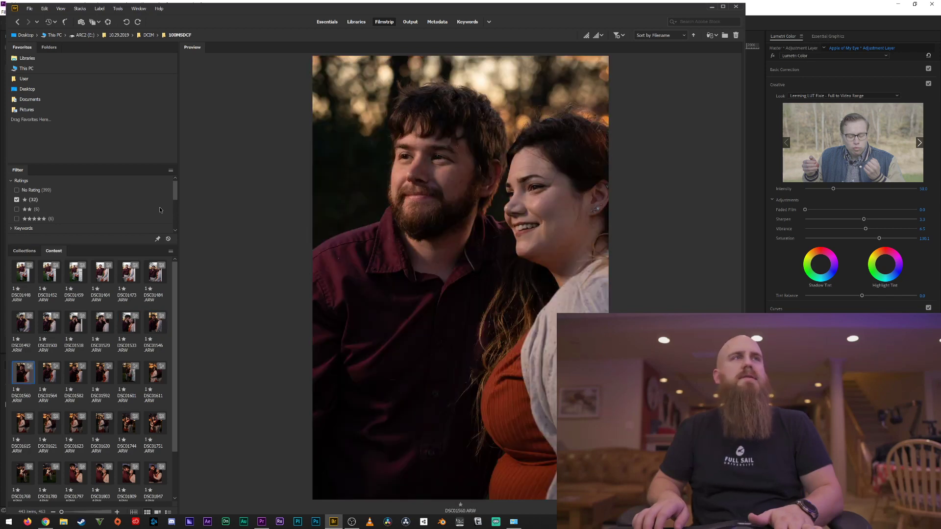
key(Left)
key(Left)
key(Left)
key(Left)
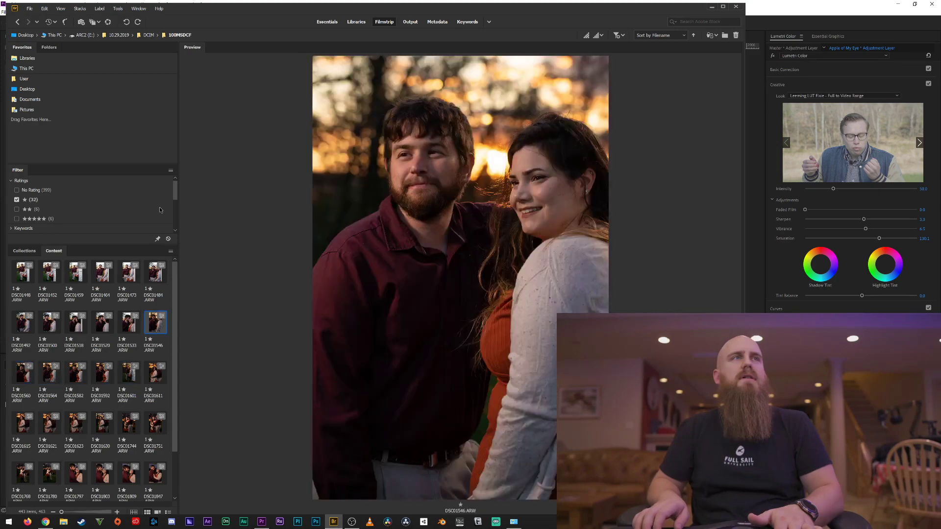
key(ctrl+2)
Look through the following sunset portraits and compare DSC01611.ARW with DSC01615.ARW
key(Right)
key(Right)
key(Right)
key(Right)
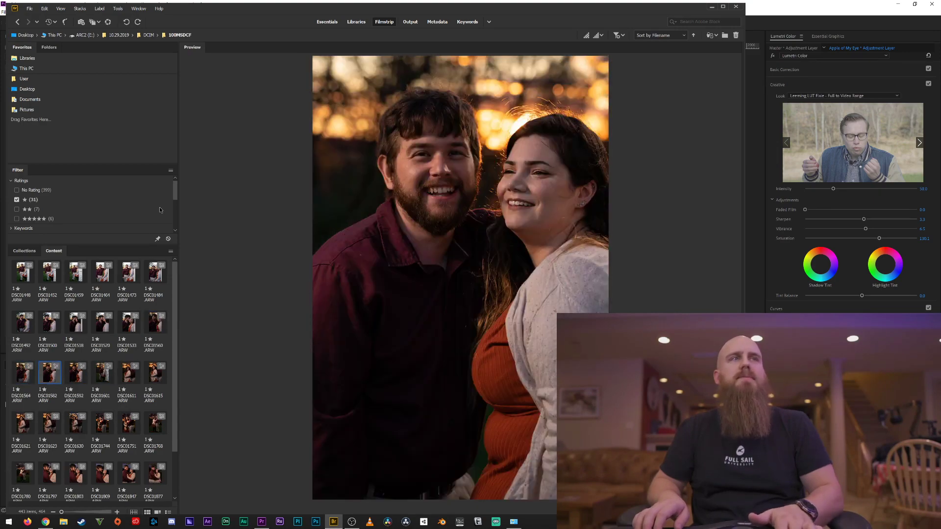
key(Right)
key(Right)
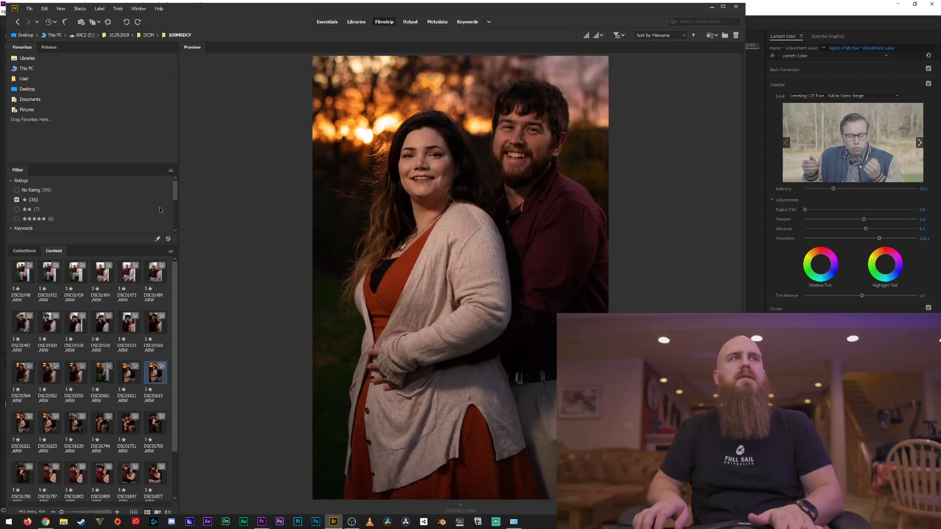
key(Left)
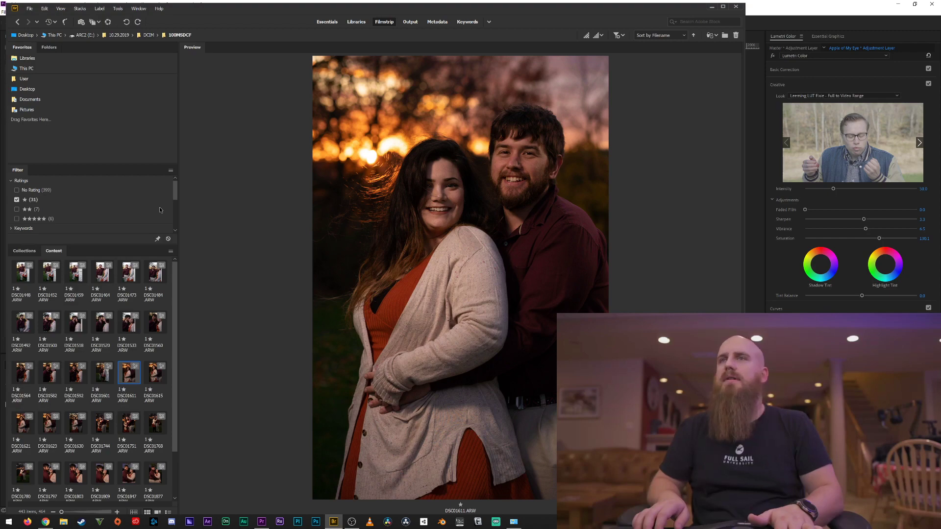
key(Left)
key(Right)
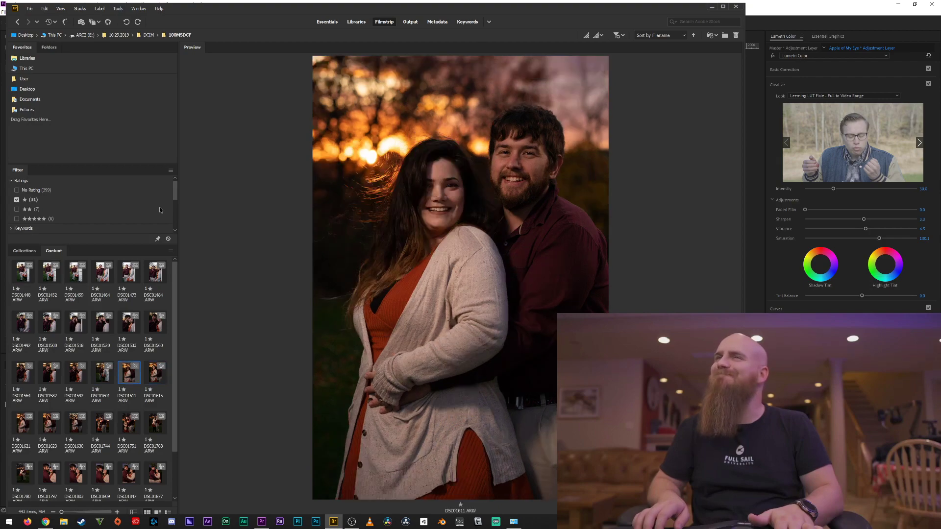
Compare the embrace shots DSC01621.ARW and DSC01623.ARW, and rate DSC01623.ARW two stars
key(Right)
key(Right)
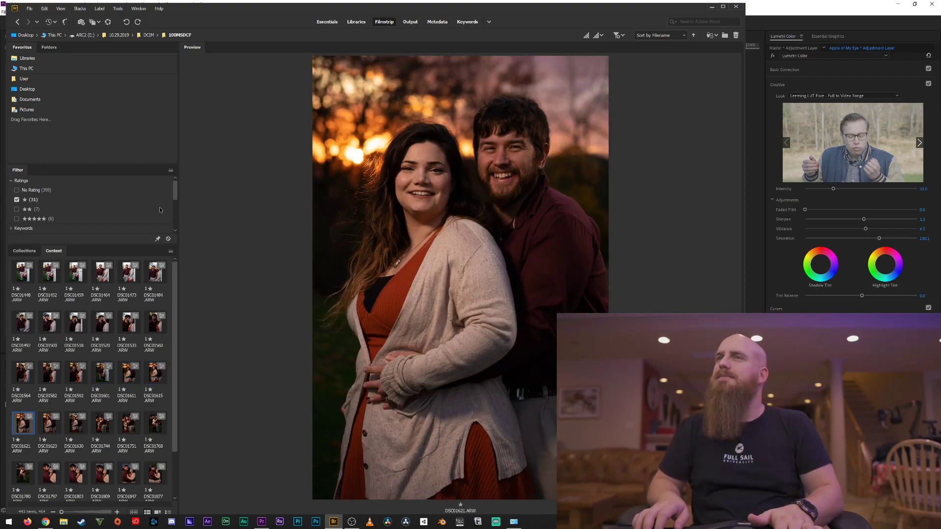
key(Right)
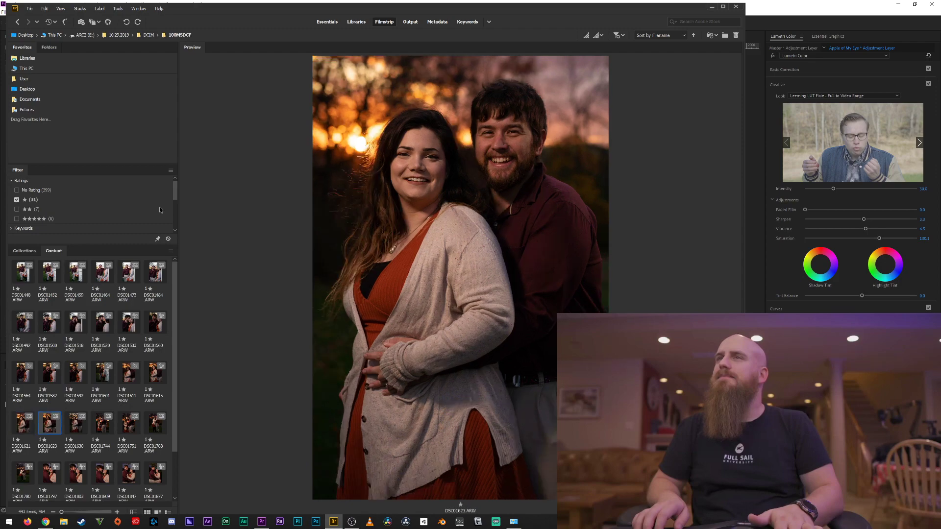
key(Left)
key(Right)
key(Right)
key(Left)
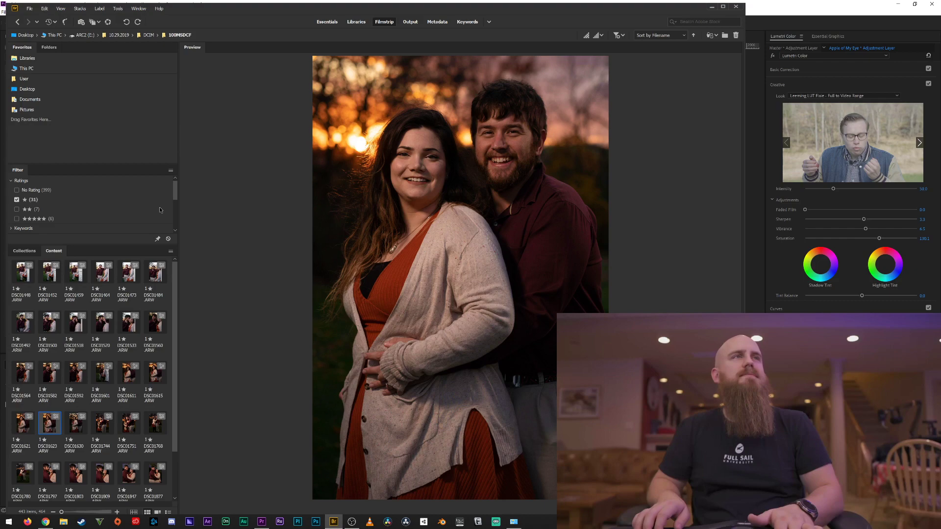
key(ctrl+2)
Examine the standing dusk shots from DSC01744.ARW to DSC01780.ARW and compare DSC01768.ARW with its neighbours
key(Right)
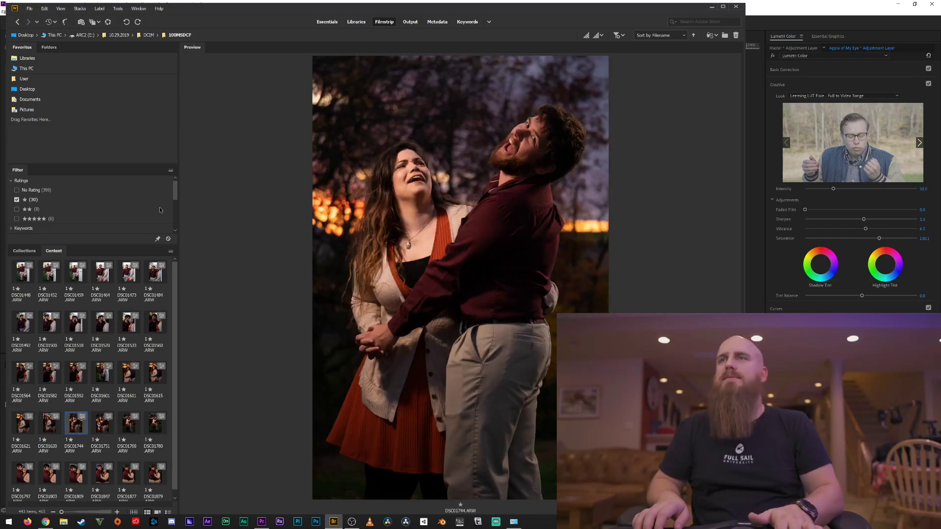
key(Right)
key(Left)
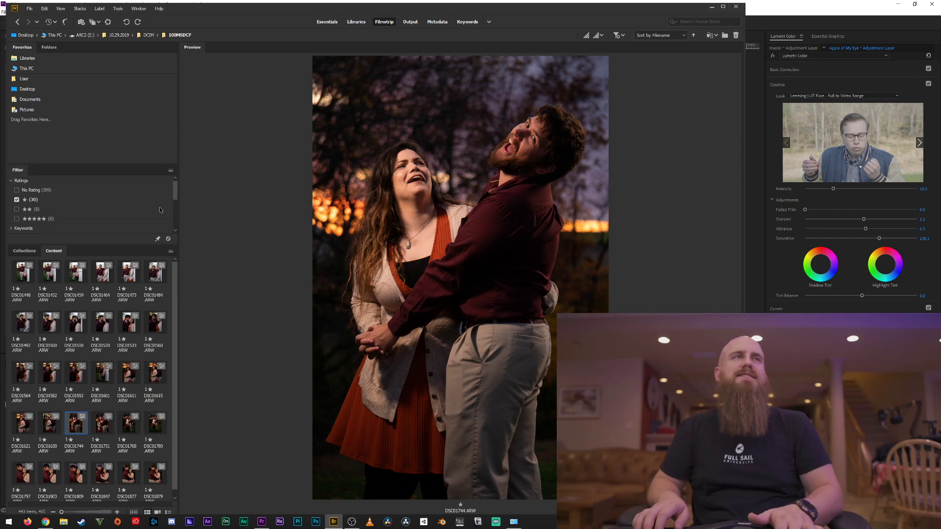
key(Right)
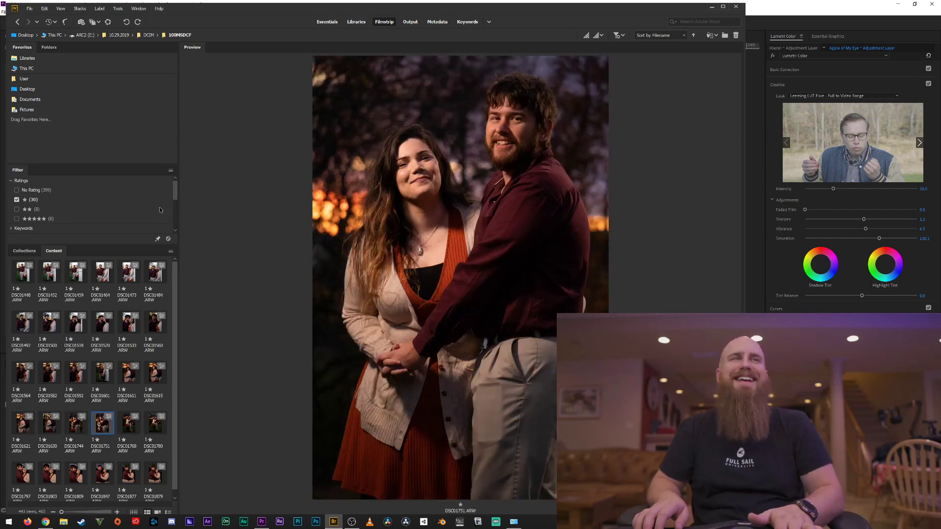
key(Right)
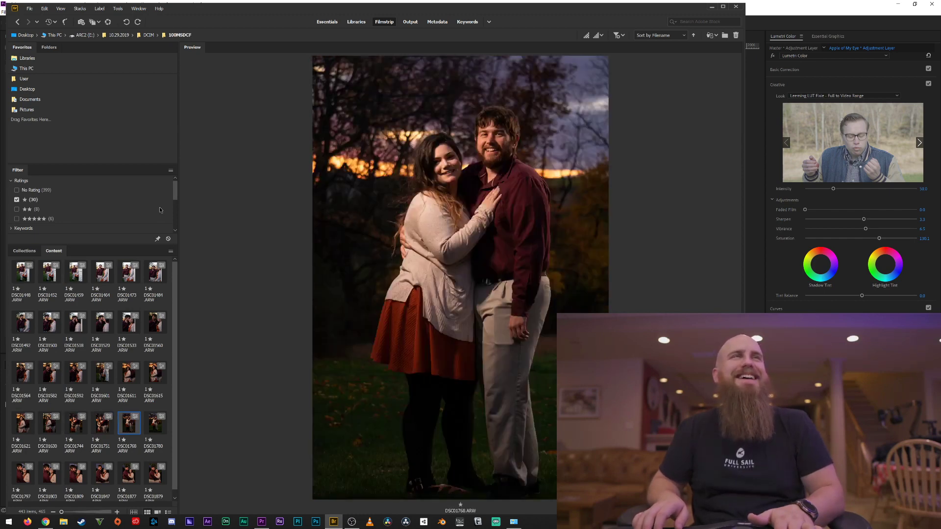
key(Right)
key(Left)
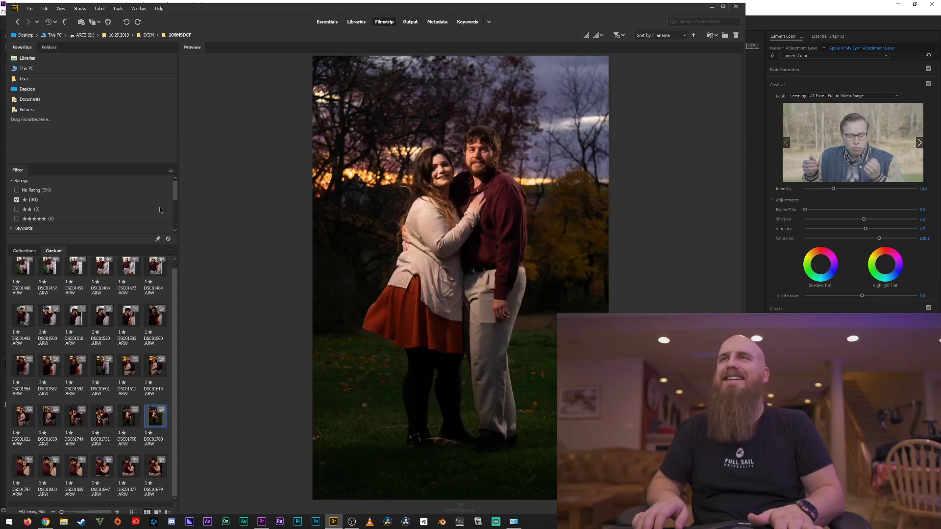
key(Left)
key(Right)
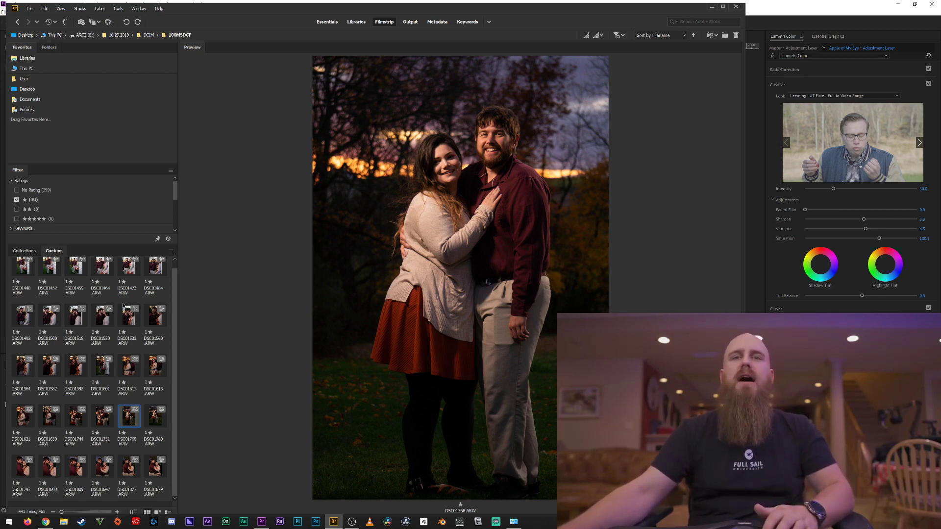
Compare the close-ups under the branches, DSC01797.ARW and DSC01803.ARW, and rate DSC01797.ARW two stars
key(Right)
key(Right)
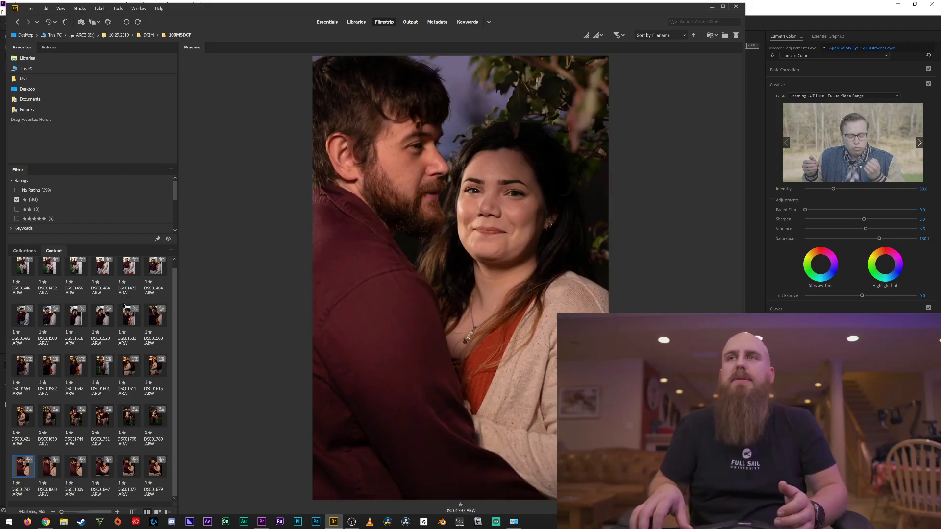
key(Right)
key(Right)
key(Left)
key(Left)
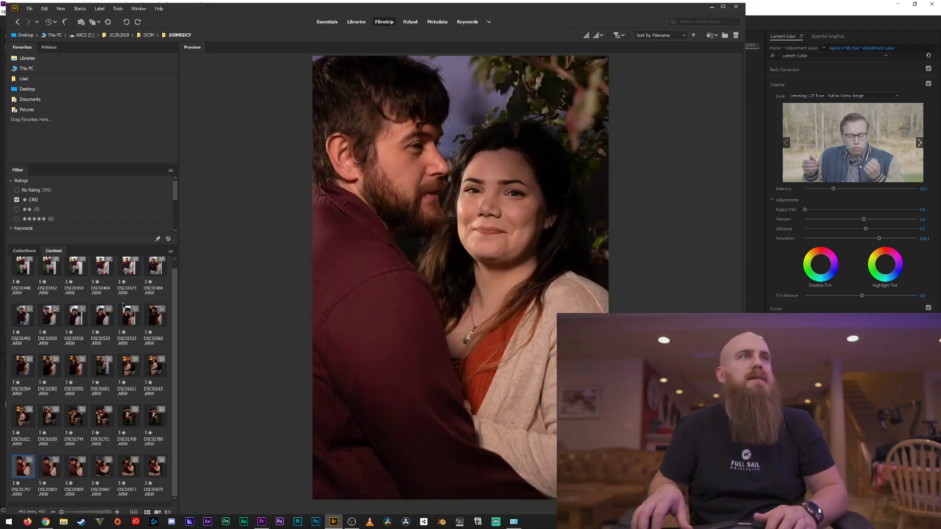
key(Right)
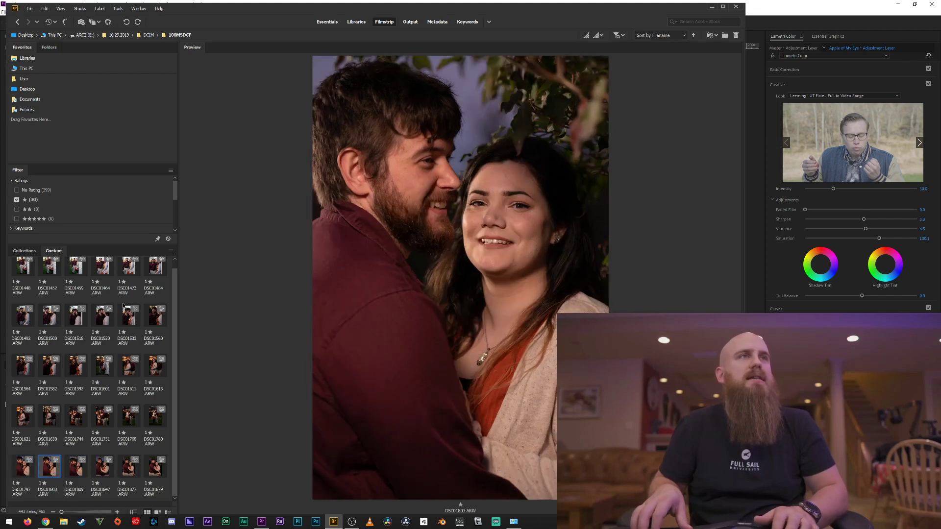
key(Left)
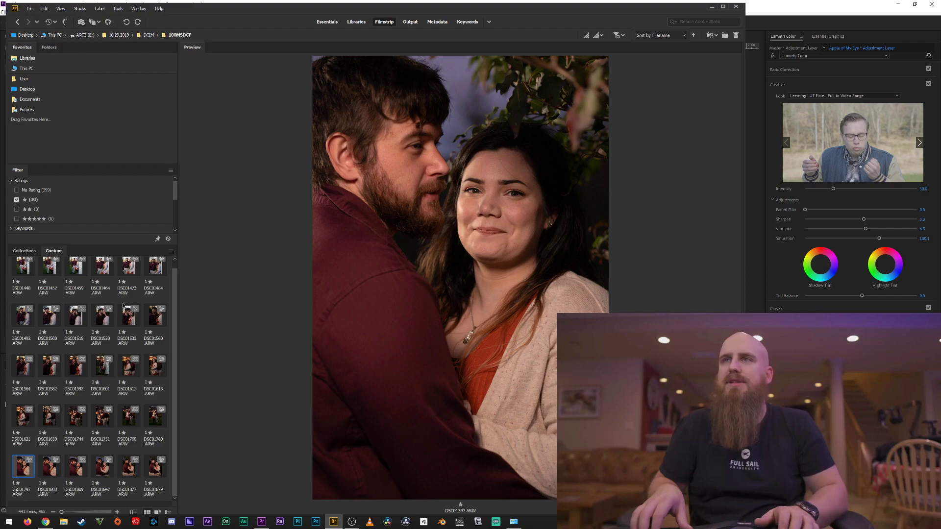
key(ctrl+2)
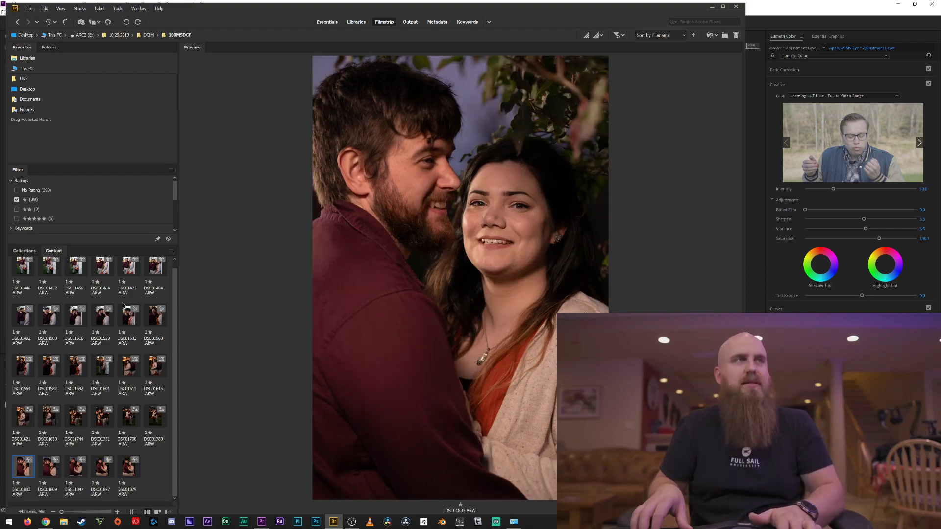
Compare the last dusk poses DSC01877.ARW and DSC01879.ARW, and rate DSC01879.ARW two stars
key(Right)
key(Right)
key(Right)
key(Right)
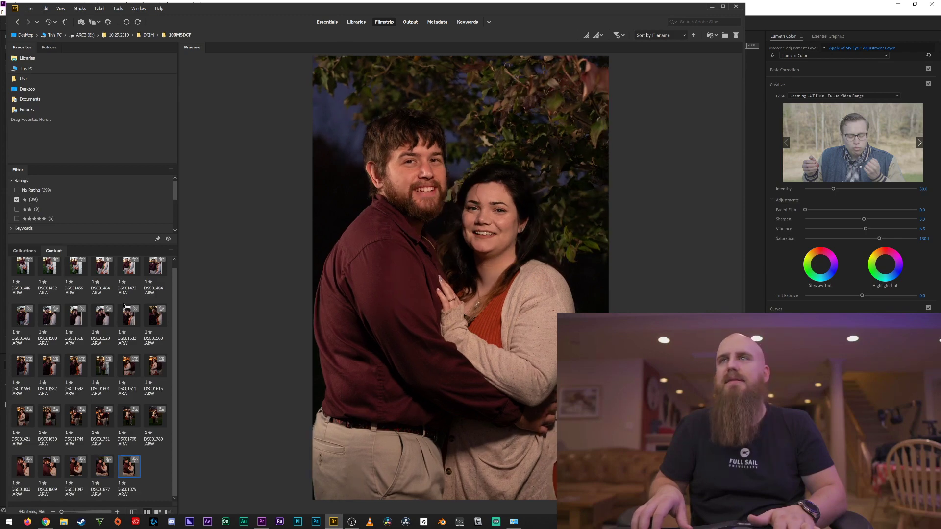
key(Left)
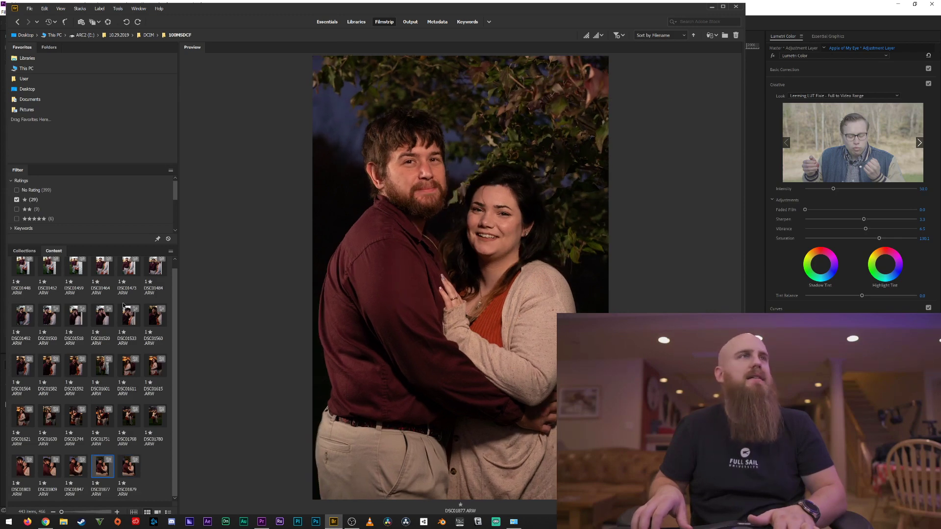
key(Right)
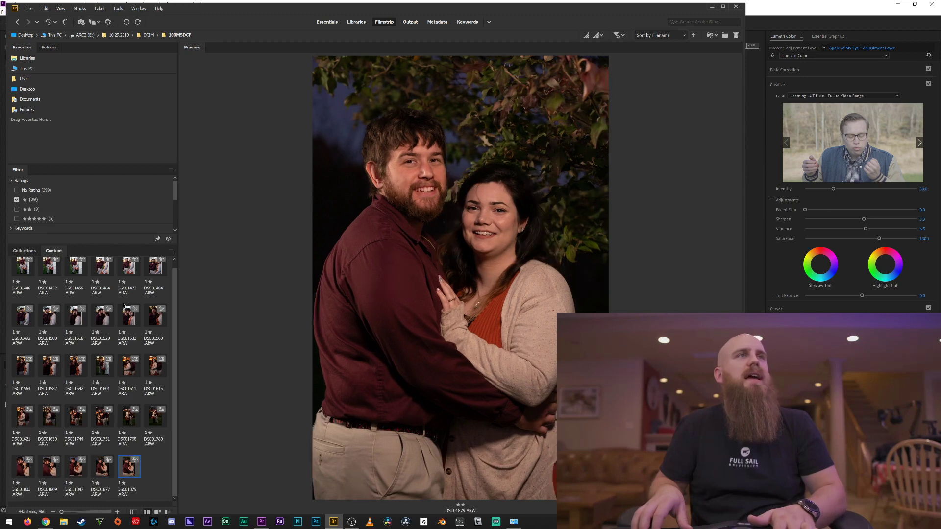
key(ctrl+2)
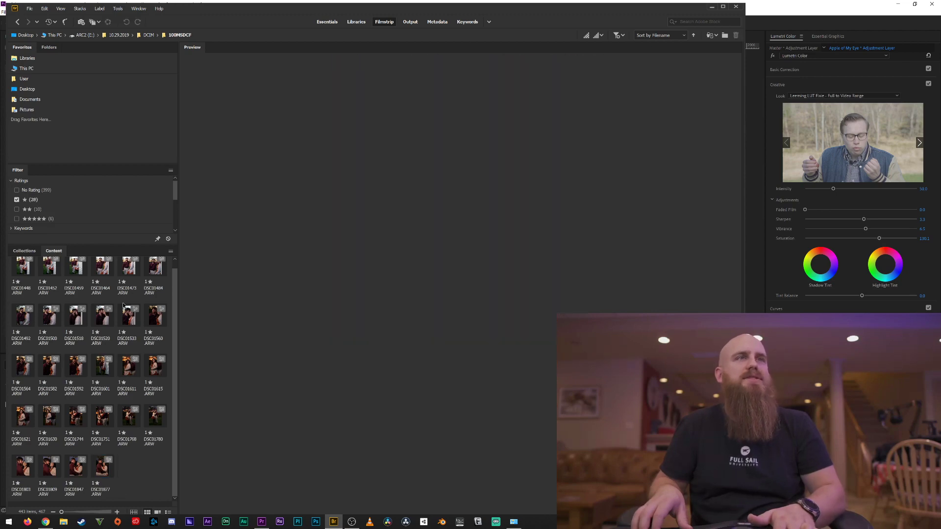
Switch the rating filter from one star to five-star photos only and preview DSC01539.ARW
click(17, 199)
click(17, 209)
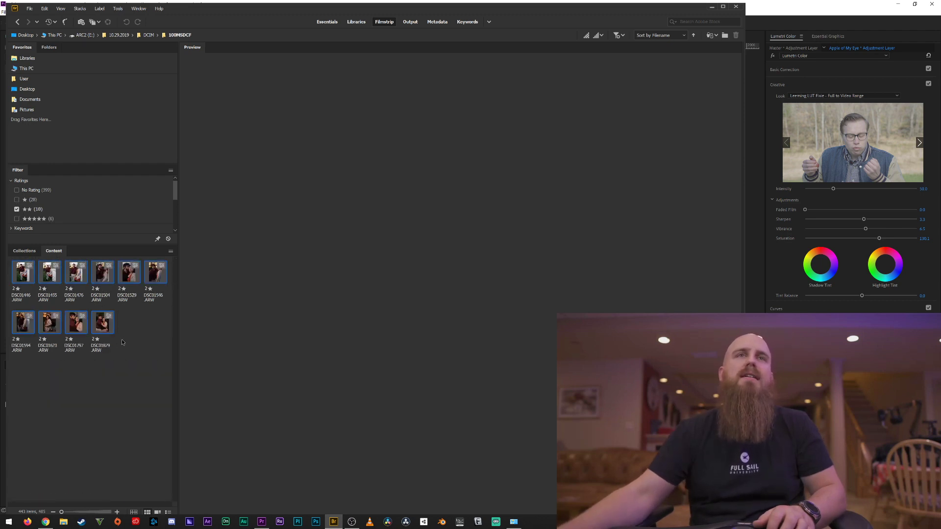
click(16, 218)
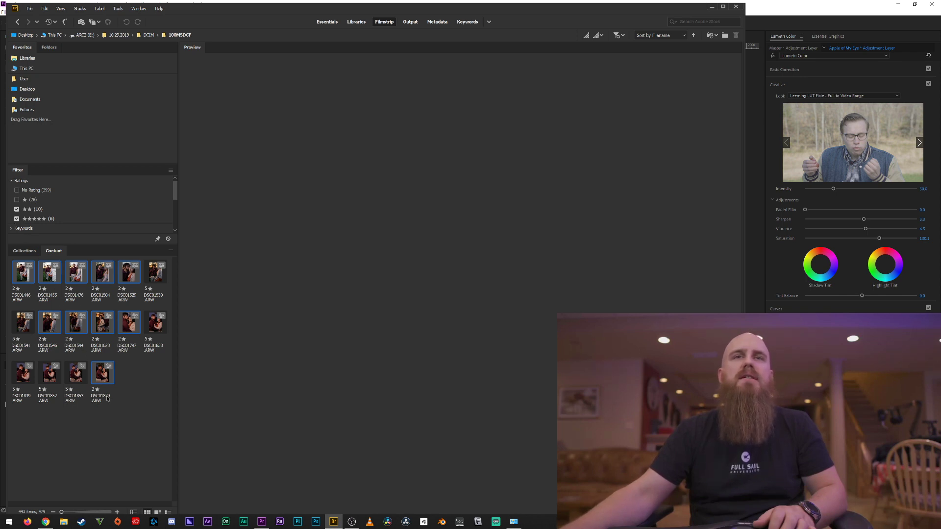
click(16, 210)
click(24, 272)
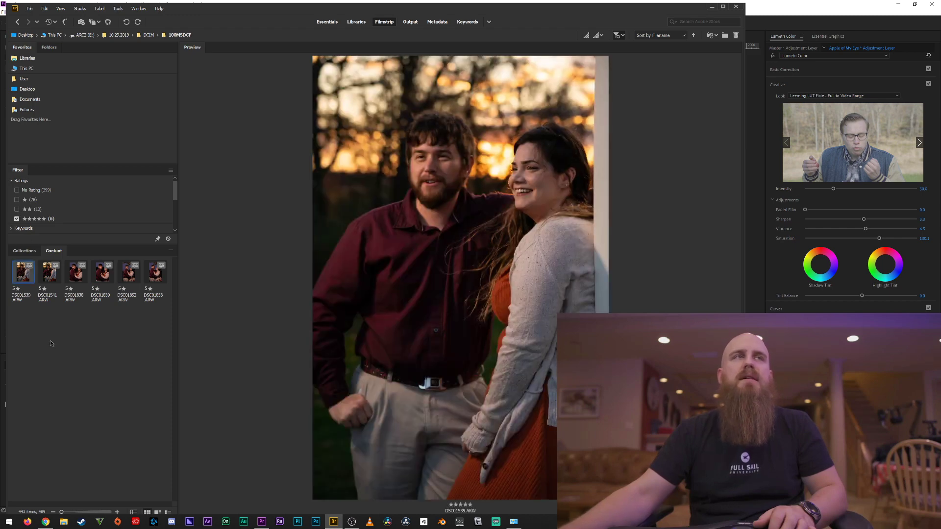
Compare the five-star sunset portraits DSC01539.ARW and DSC01541.ARW
key(Right)
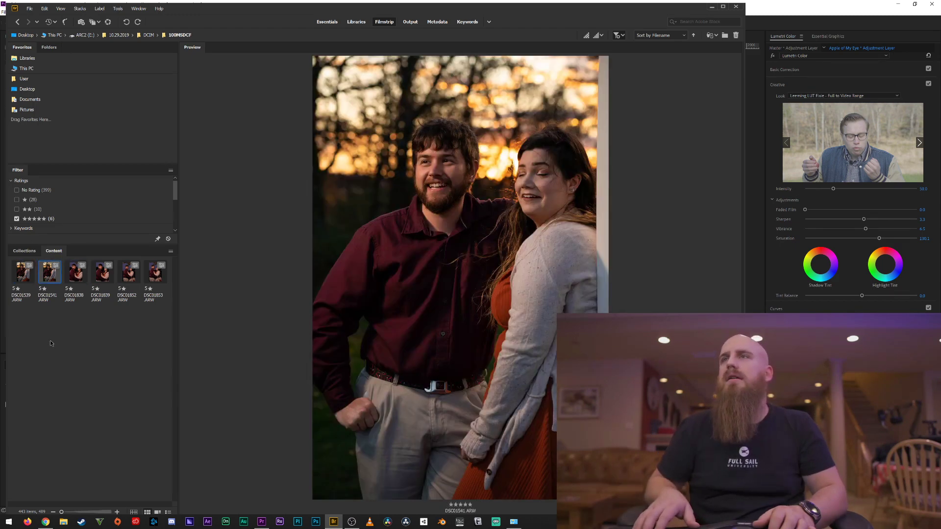
key(Left)
key(Right)
key(Left)
key(Right)
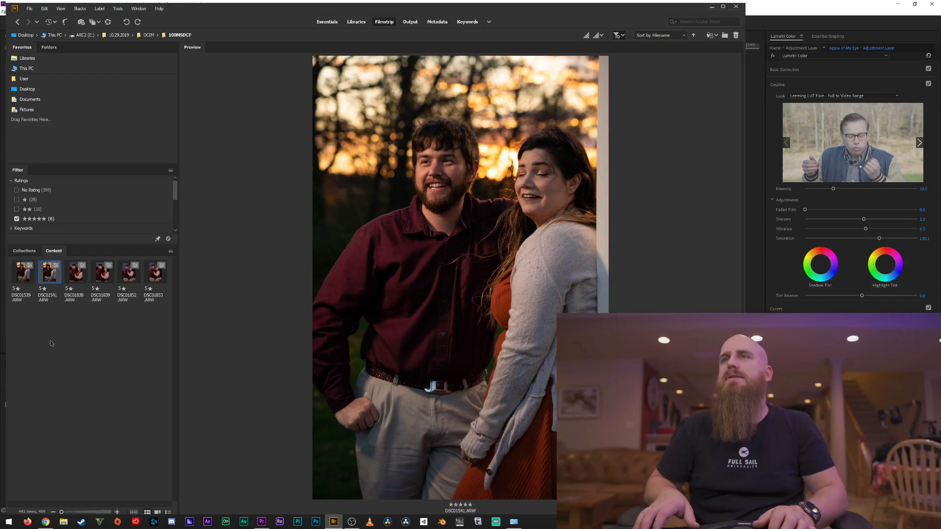
key(Left)
key(Right)
Compare the five-star dusk close-ups DSC01838.ARW and DSC01839.ARW, checking both faces
key(Right)
key(Right)
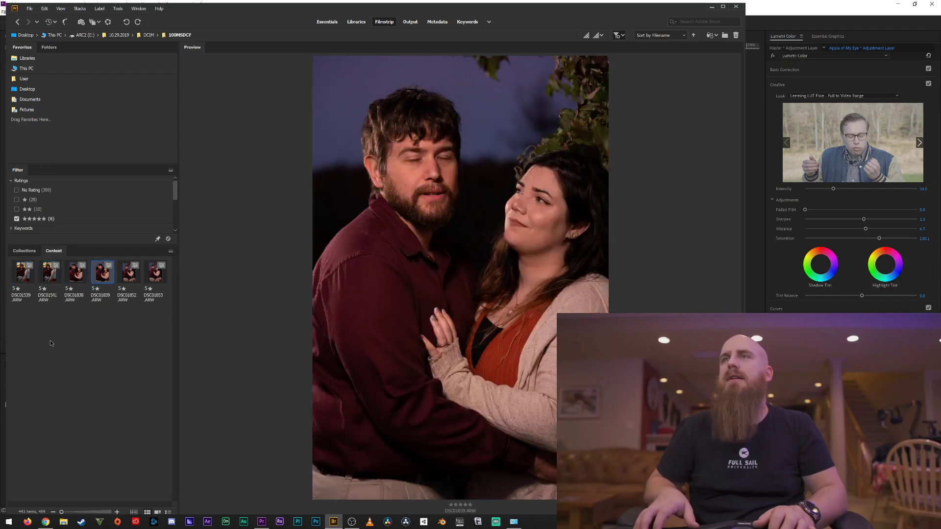
key(Left)
key(Right)
key(Left)
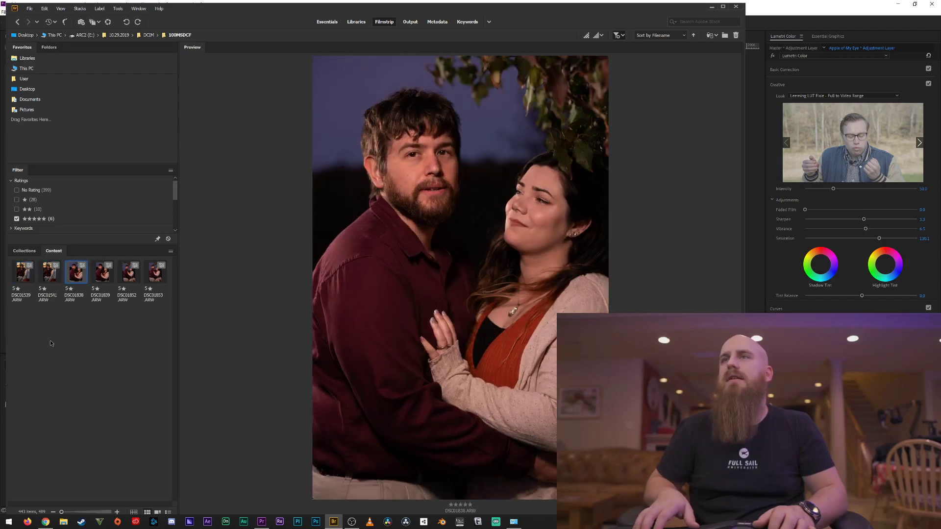
key(Right)
key(Left)
key(Right)
key(Right)
key(Right)
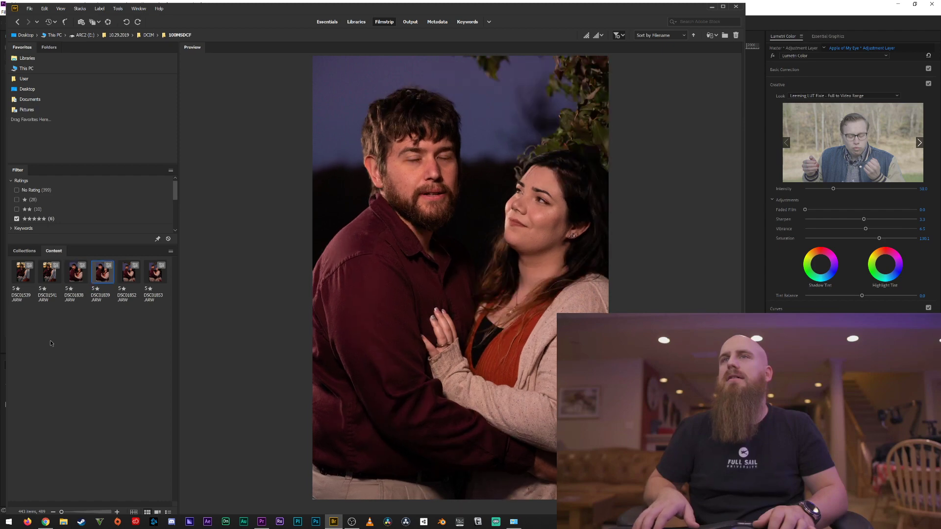
Compare the wider dusk shots DSC01852.ARW and DSC01853.ARW for each person's expression
key(Left)
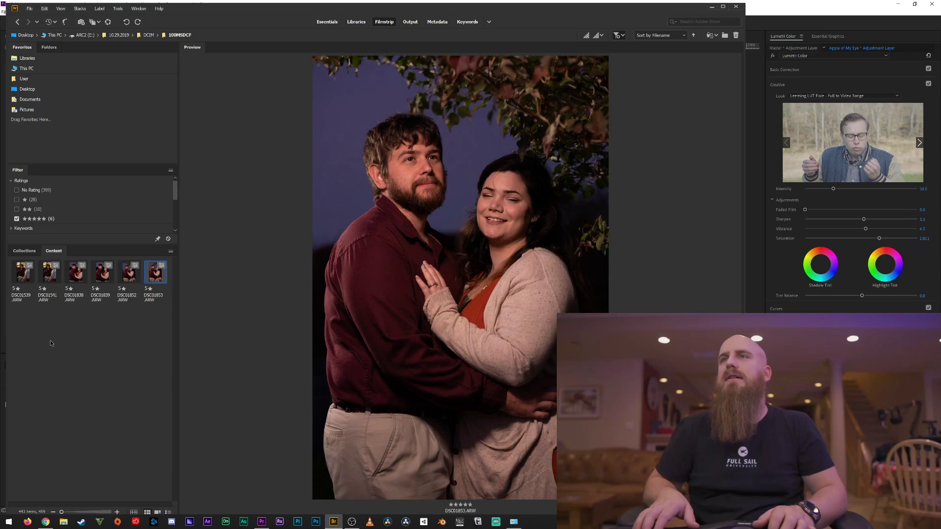
key(Right)
key(Left)
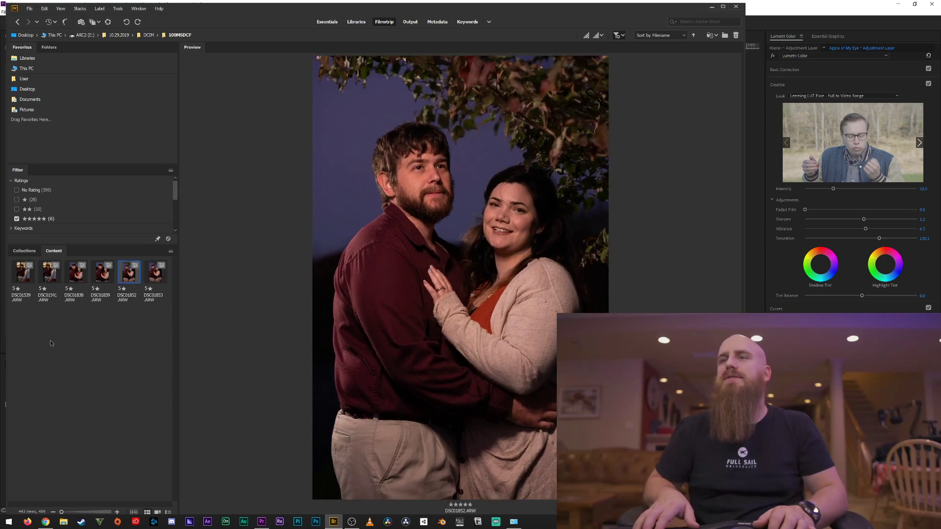
key(Right)
key(Left)
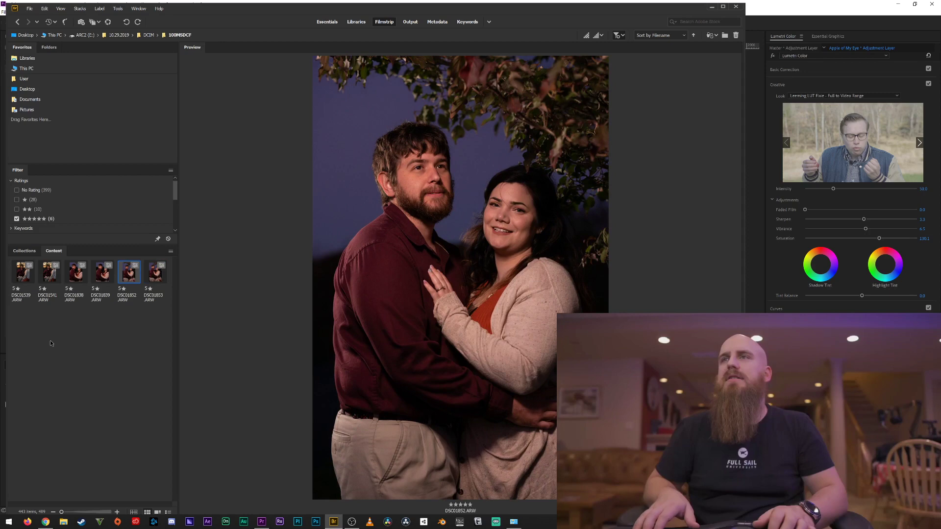
Open the four dusk shots DSC01838.ARW, DSC01839.ARW, DSC01852.ARW and DSC01853.ARW as images in Photoshop through Camera Raw
key(Left)
key(Left)
key(Left)
key(Right)
key(shift+Right)
key(shift+Right)
key(shift+Right)
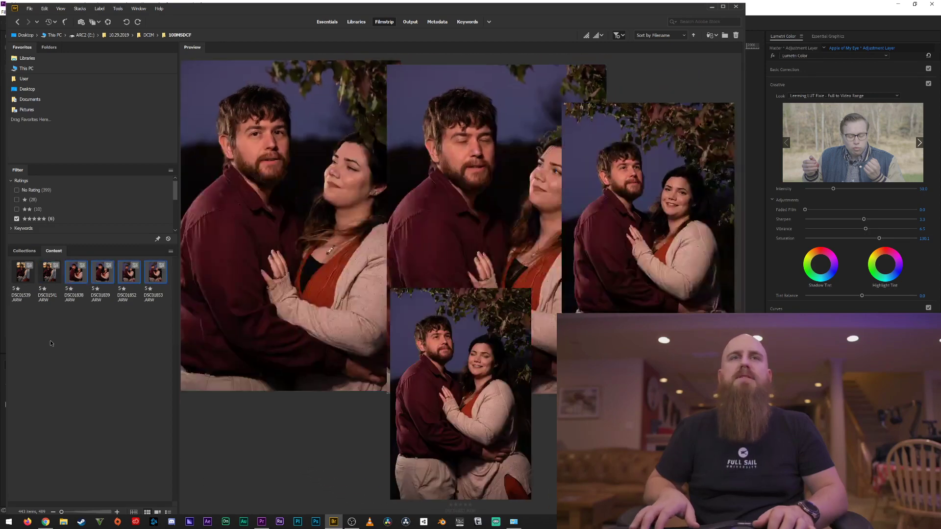
right_click(72, 273)
click(105, 284)
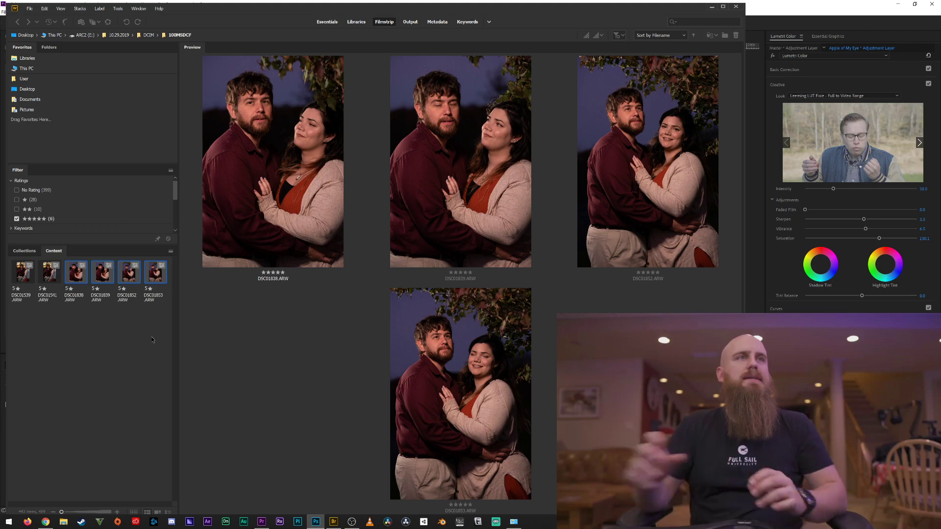
key(ctrl+r)
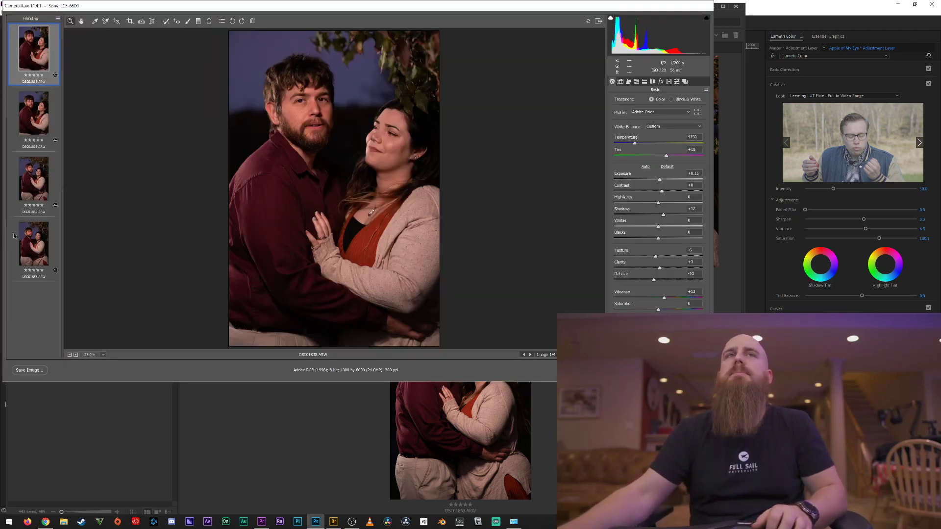
key(ctrl+a)
key(Return)
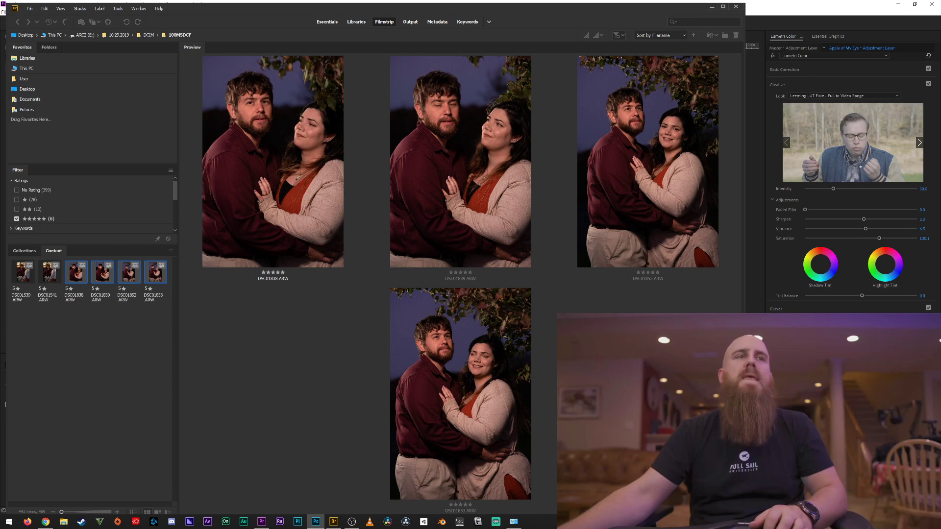
Clear Premiere Pro and the Artlist browser window away and switch to a full-screen Photoshop window
key(alt+Tab)
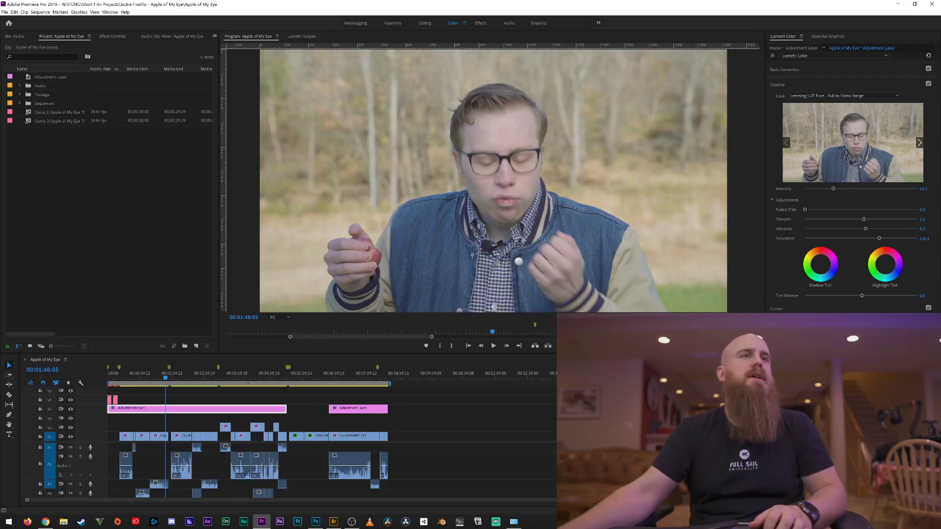
key(ctrl+i)
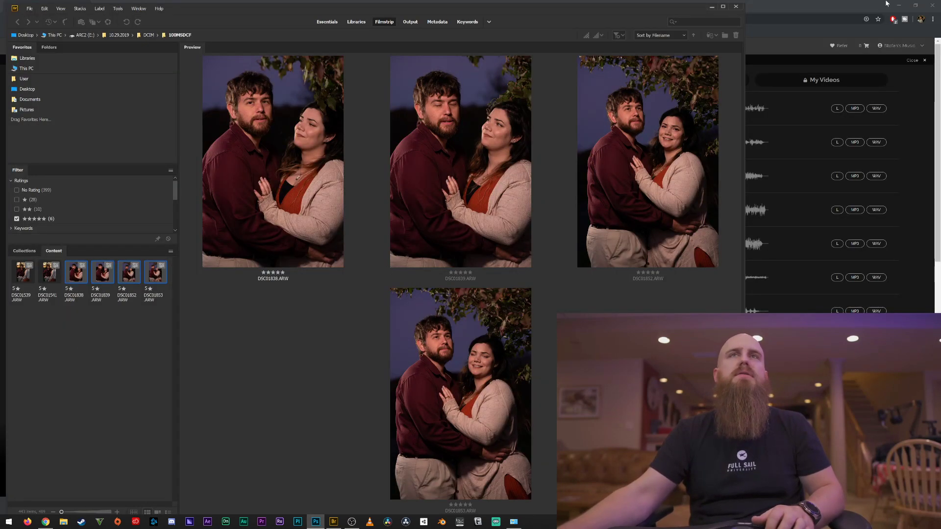
click(737, 5)
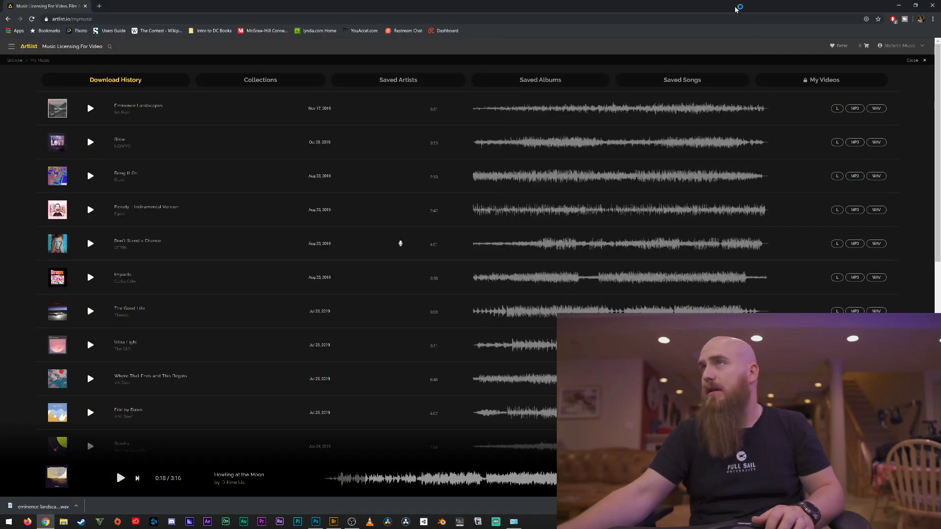
click(87, 6)
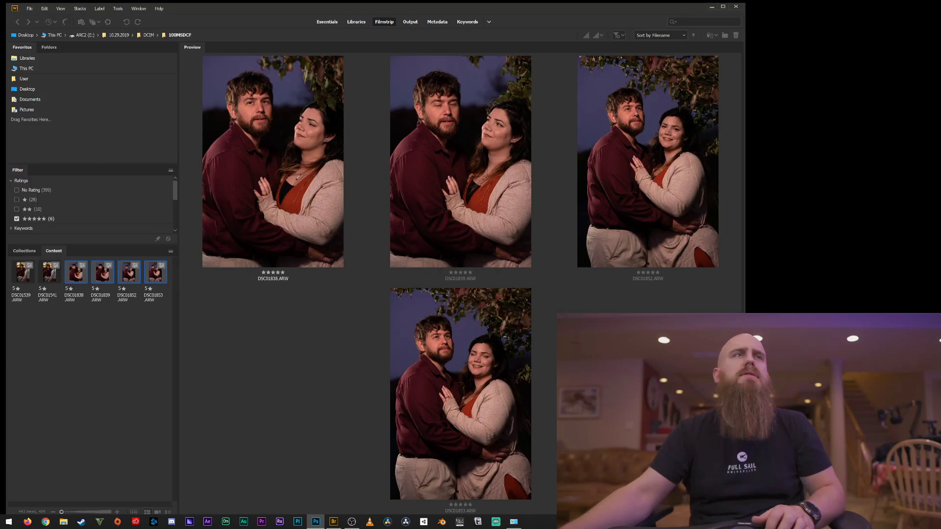
drag(489, 192, 561, 2)
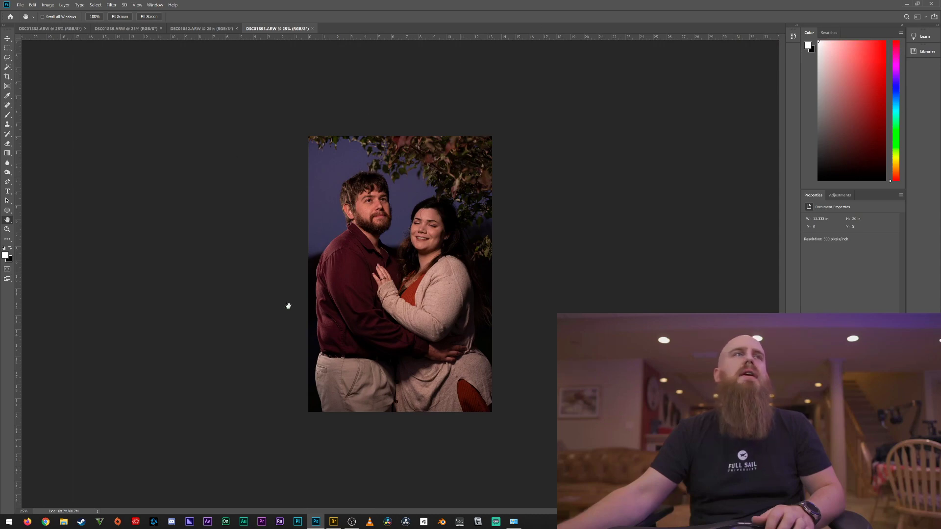
Copy the DSC01853.ARW image into the DSC01852.ARW document as a new layer covering the whole canvas
key(ctrl+plus)
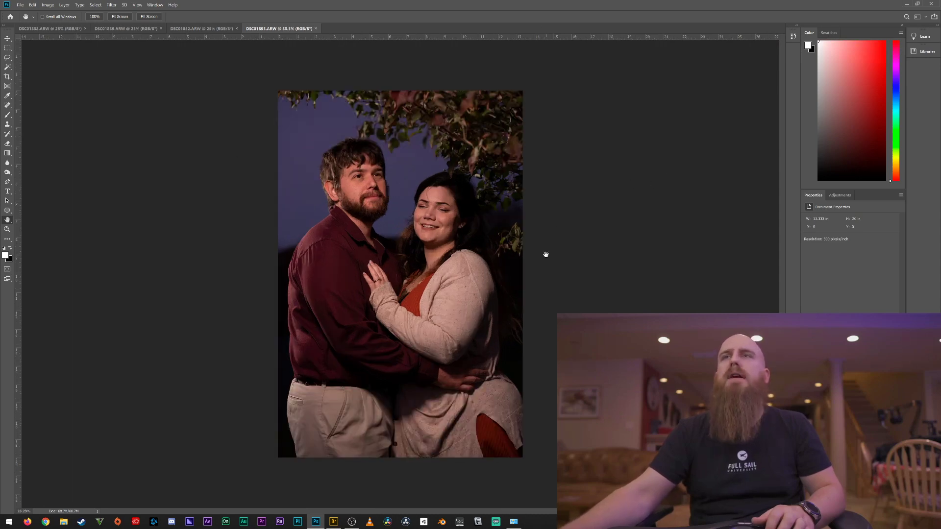
key(v)
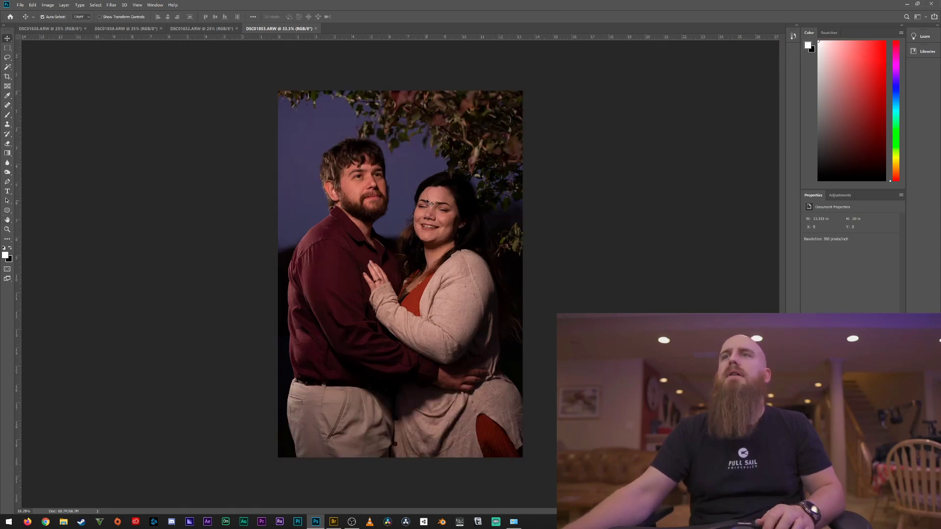
click(212, 28)
drag(360, 223, 362, 224)
key(ctrl+plus)
scroll(430, 337, up, 1)
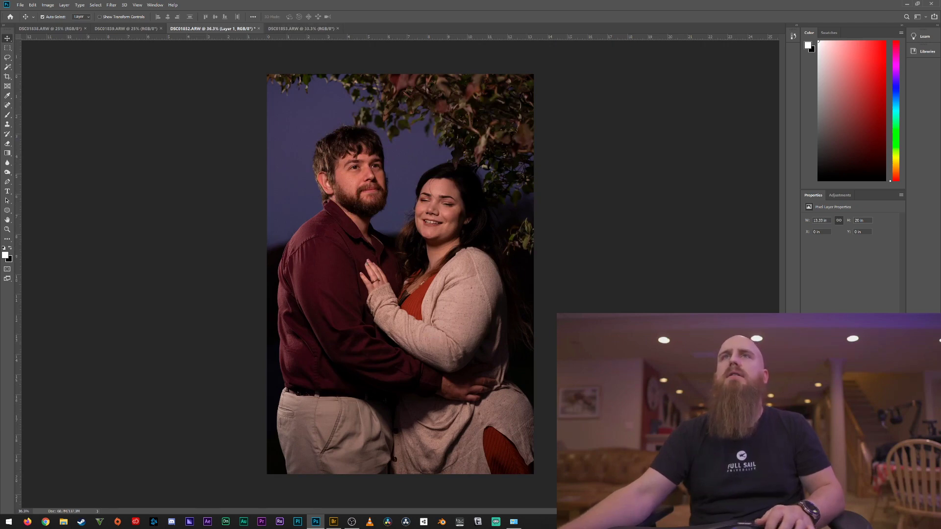
Compare the two stacked shots by switching the top layer's visibility off and on
click(807, 399)
click(807, 399)
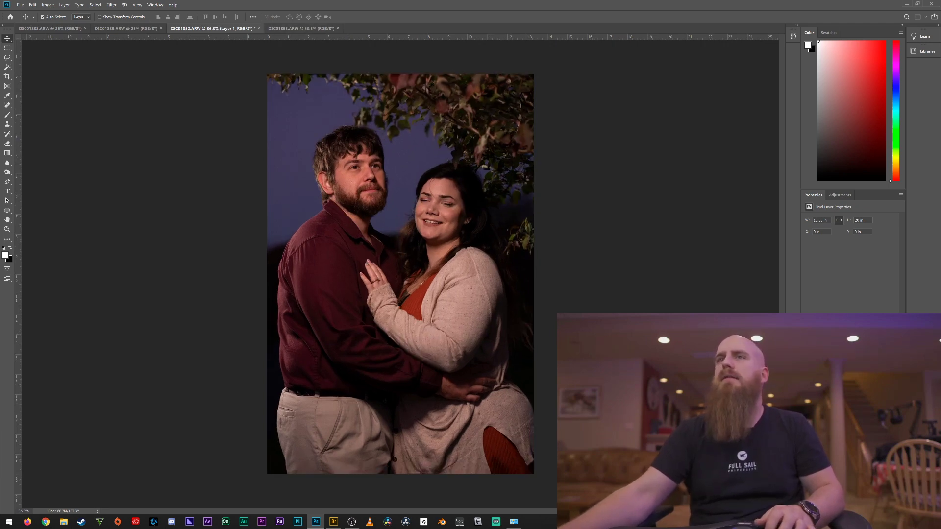
click(807, 399)
click(806, 399)
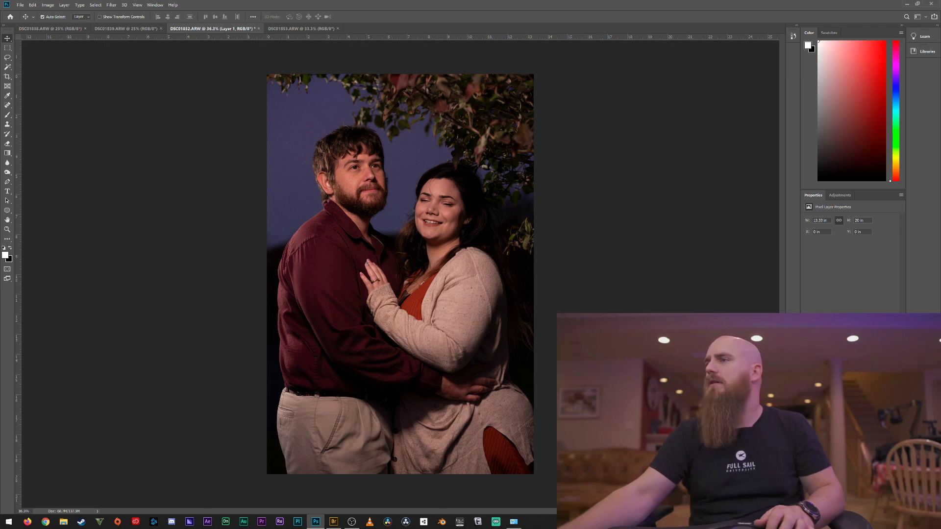
key(ctrl+comma)
key(ctrl+comma)
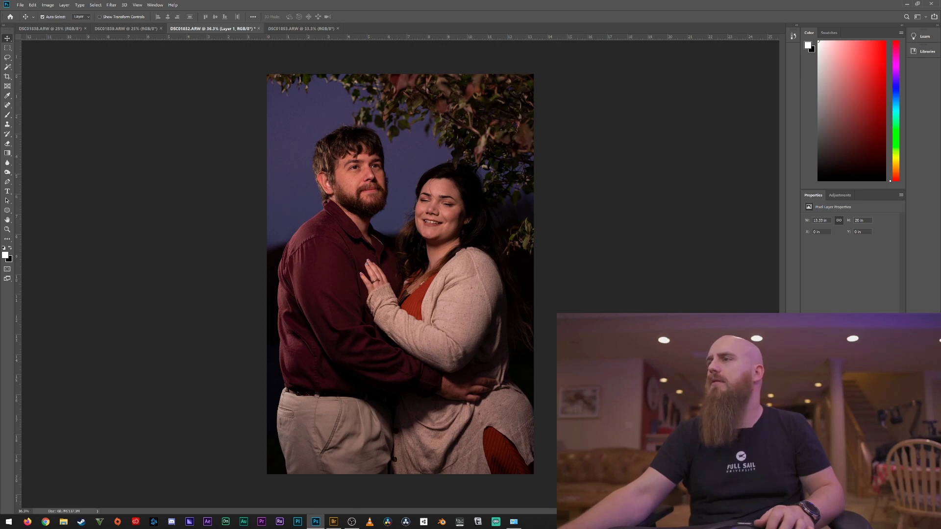
Set the top layer's opacity to 50% and duplicate the background layer
key(5)
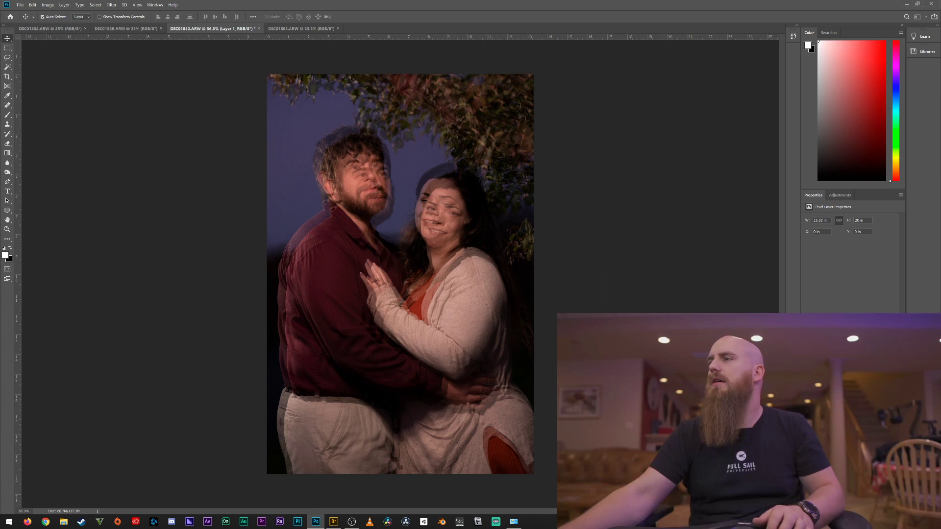
key(alt+bracketleft)
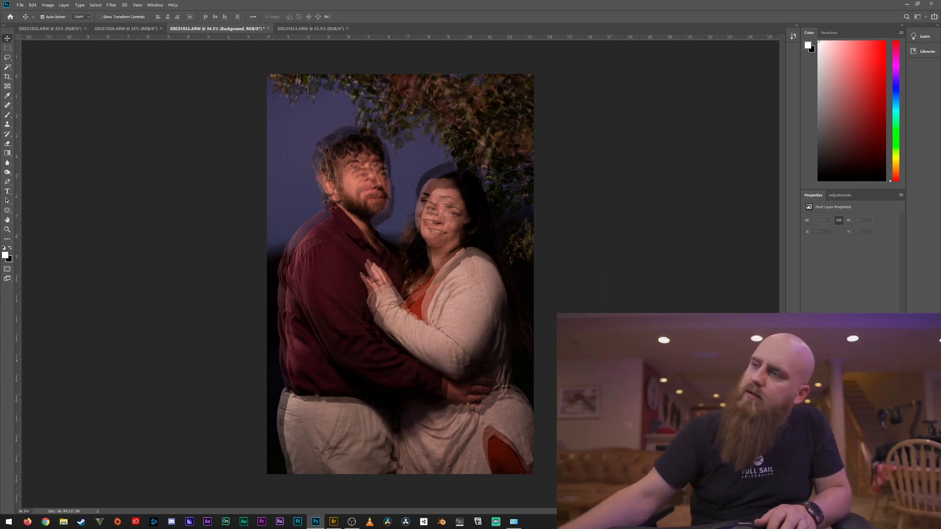
key(ctrl+j)
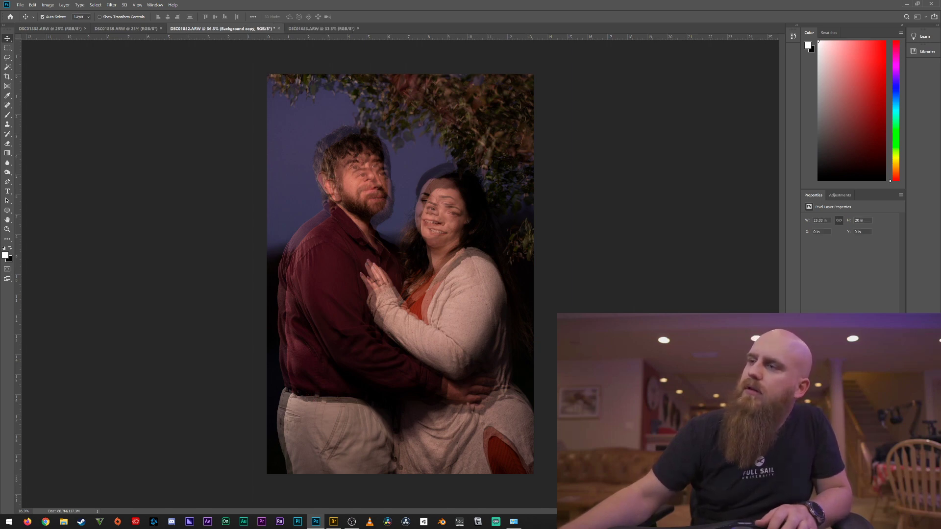
Move the semi-transparent top layer to X 0.35 in, Y 0.35 in to line the couple up with the shot below
mouse_move(435, 301)
mouse_down()
mouse_move(428, 291)
mouse_move(437, 284)
mouse_move(444, 311)
mouse_up()
click(443, 308)
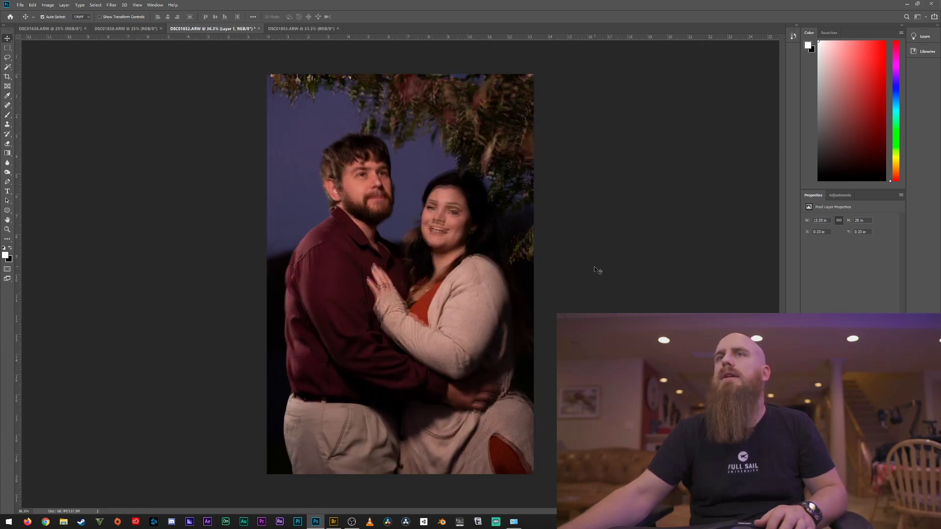
key(shift+Left)
key(shift+Down)
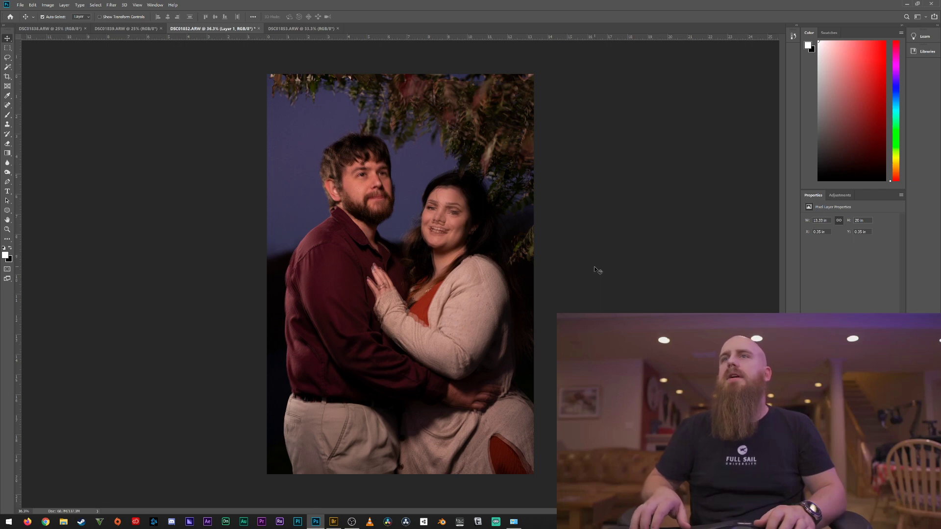
Nudge the semi-transparent top layer to X 0.28 in, Y 0.46 in to align the woman's face with the shot below
key(Left)
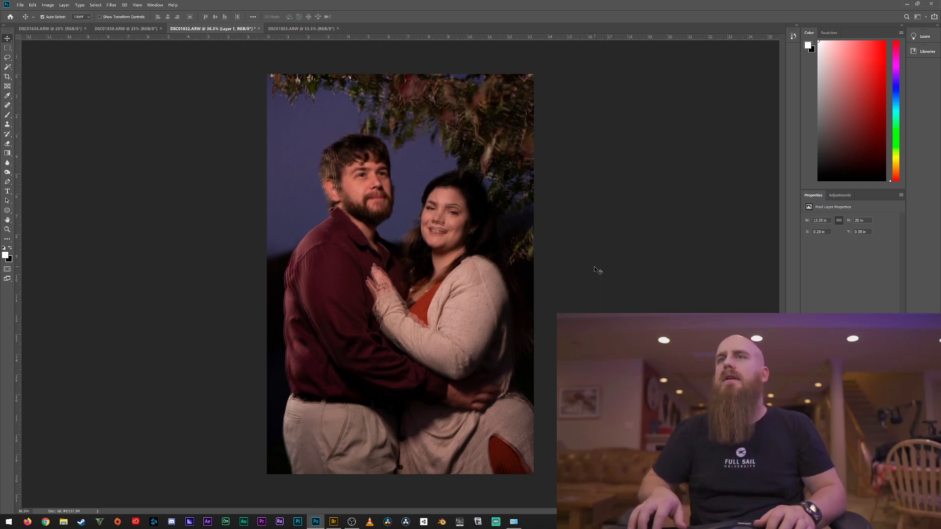
key(Down)
key(Down)
key(Down)
key(Down)
key(Down)
key(Down)
key(Down)
key(Right)
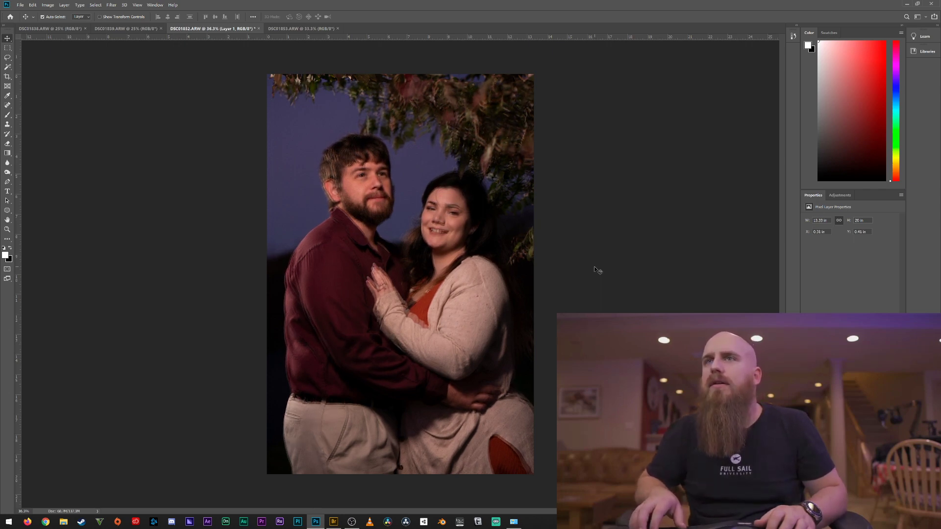
key(Left)
key(Left)
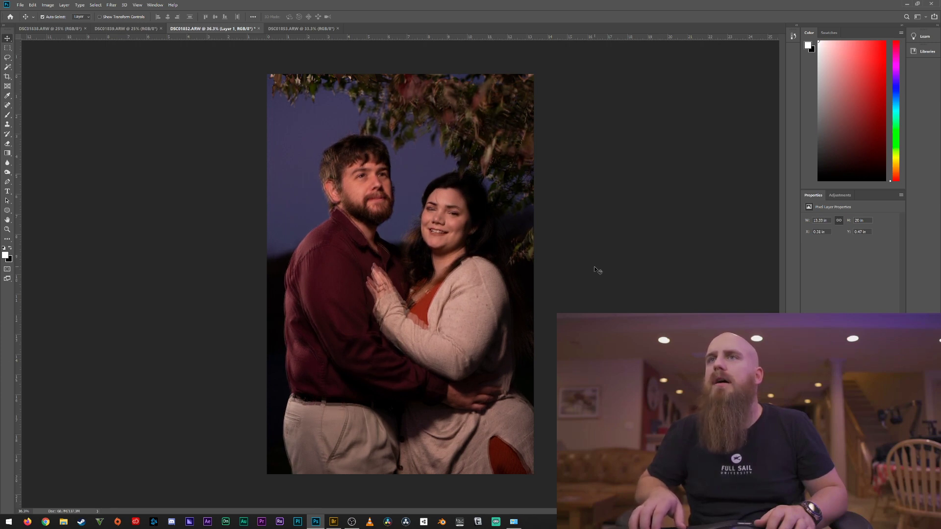
key(Up)
key(Up)
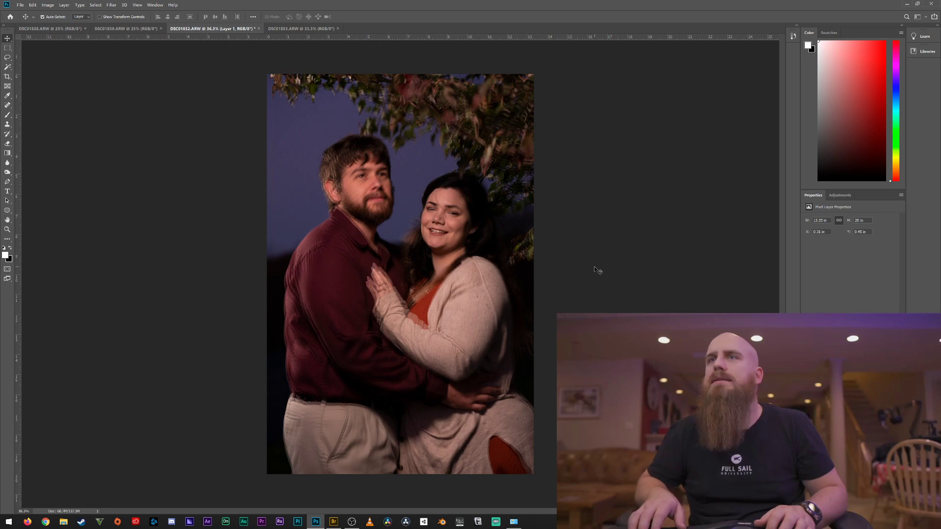
key(Left)
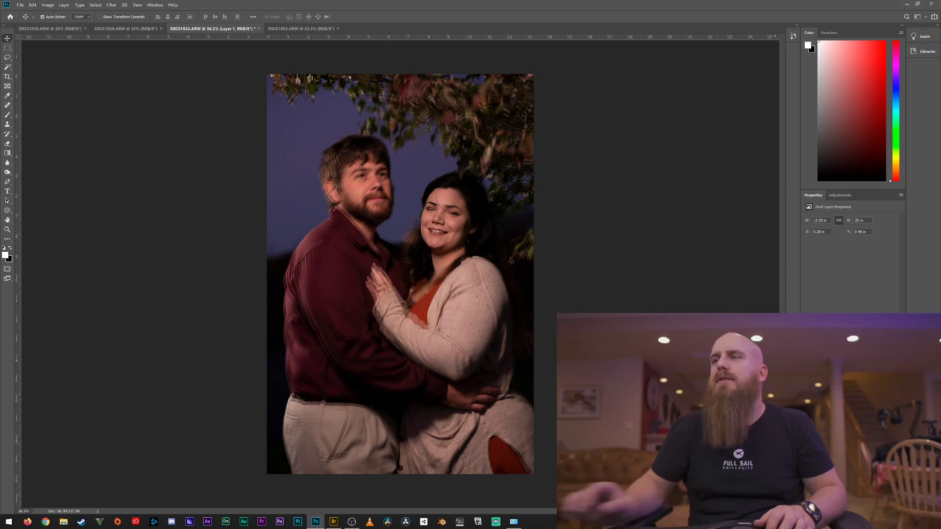
Compare the aligned shots by repeatedly hiding and showing the semi-transparent top layer
key(ctrl+z)
key(ctrl+z)
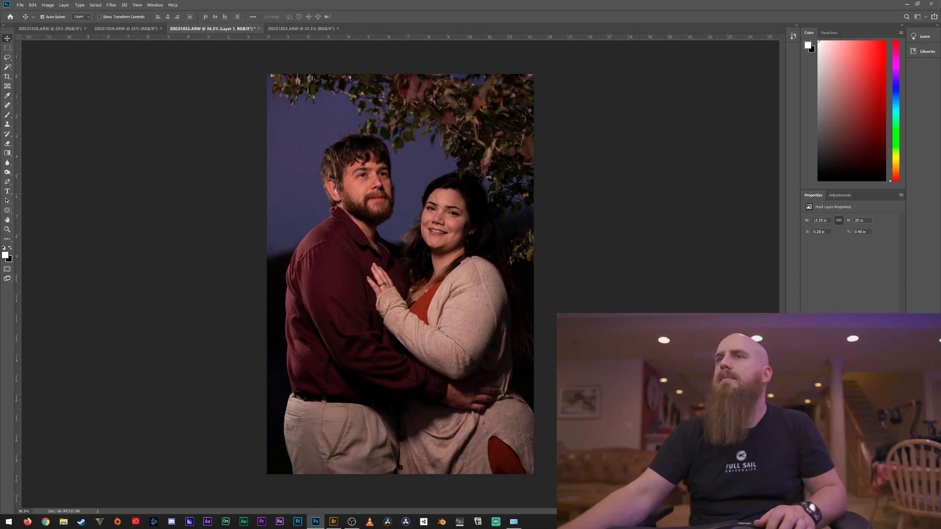
key(ctrl+z)
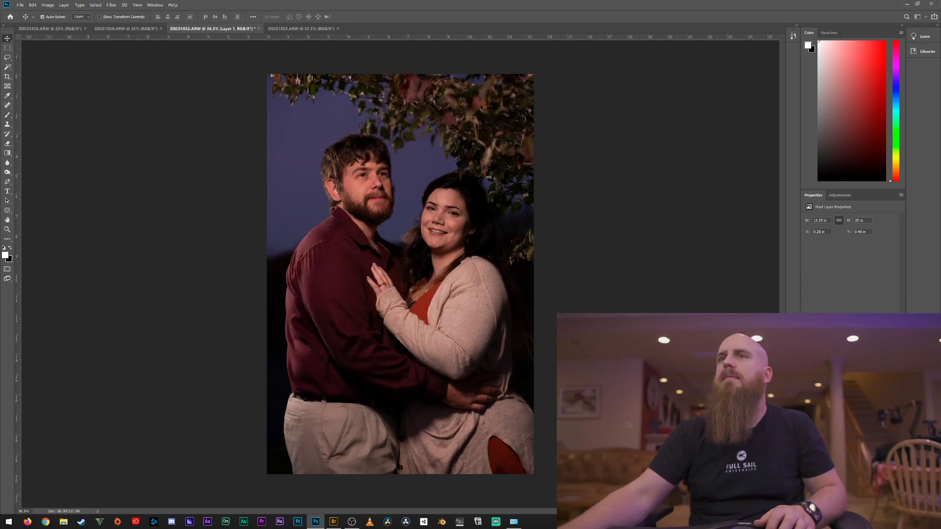
key(ctrl+z)
key(ctrl+z)
key(ctrl+z)
key(ctrl+z)
key(ctrl+z)
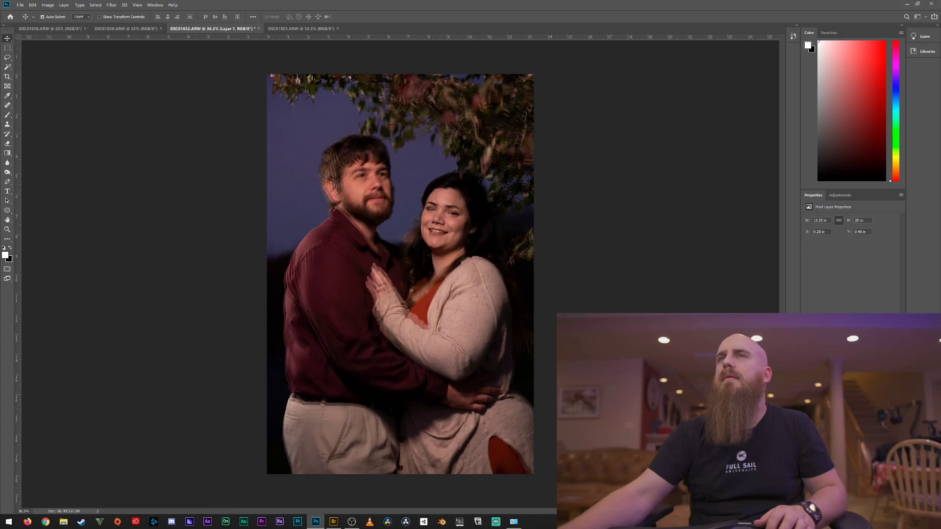
key(ctrl+z)
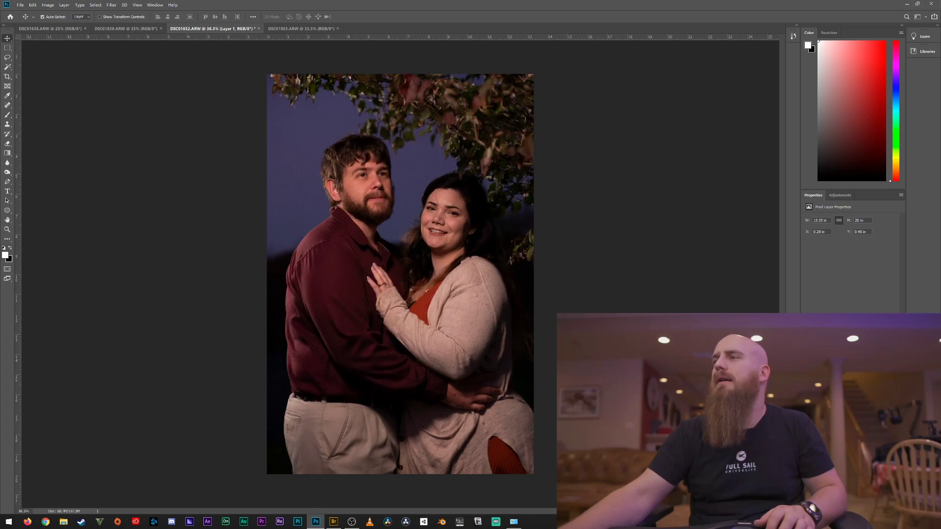
key(ctrl+z)
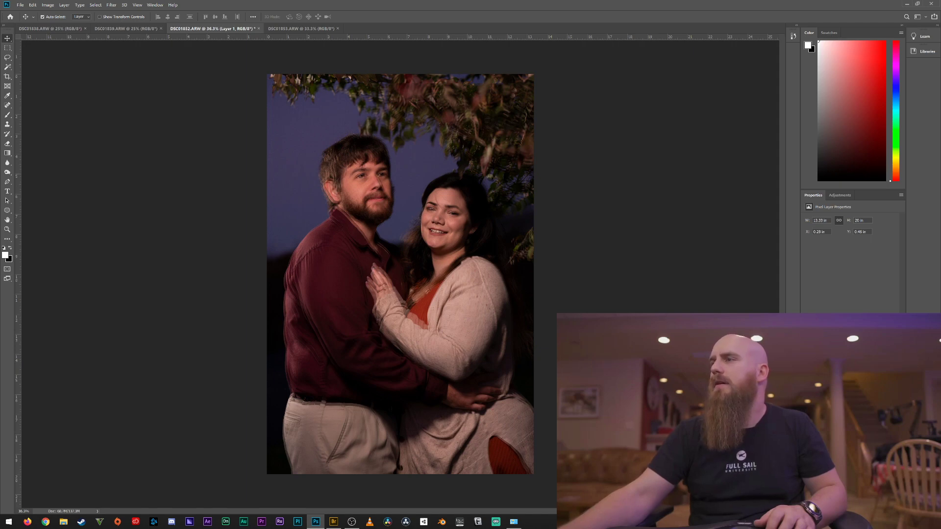
Restore the top layer to full opacity and add a layer mask to it
key(ctrl+z)
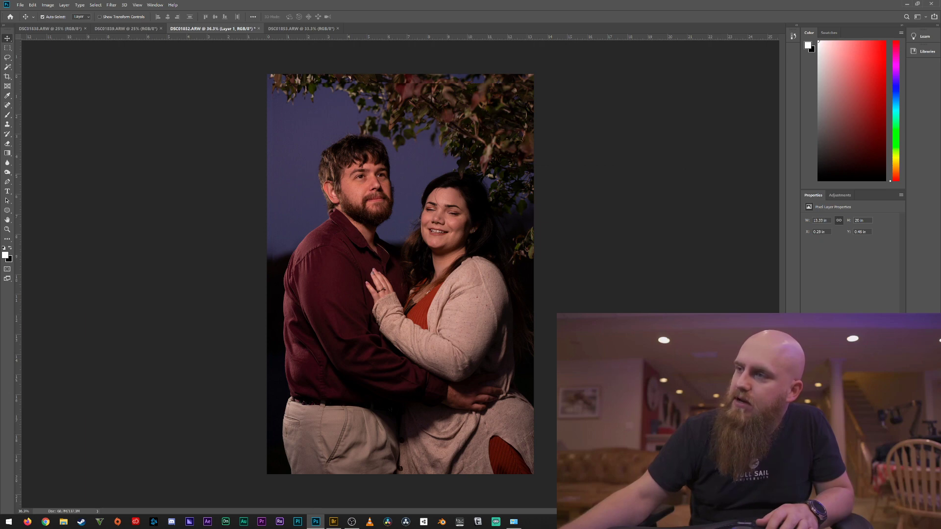
click(842, 510)
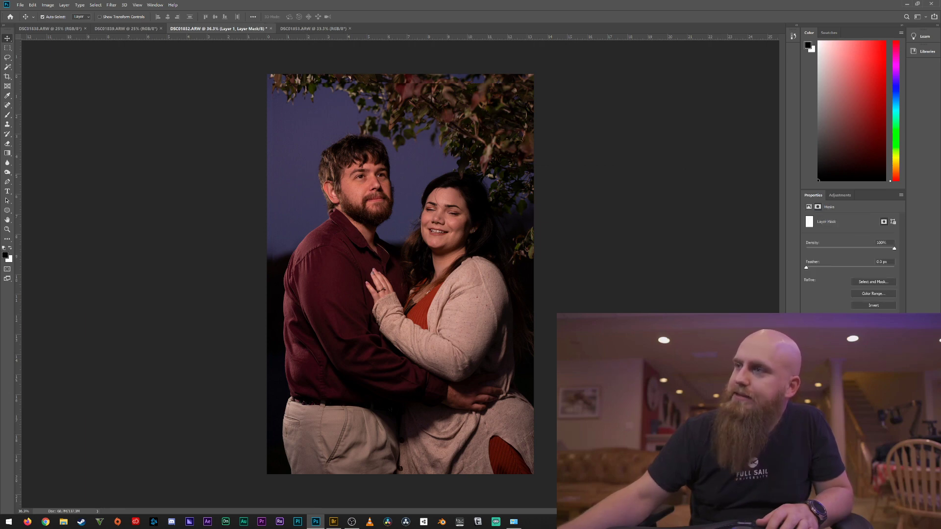
Paint black on the top layer's mask over the woman's face and both eyes to reveal her open-eyed expression from the shot below
key(b)
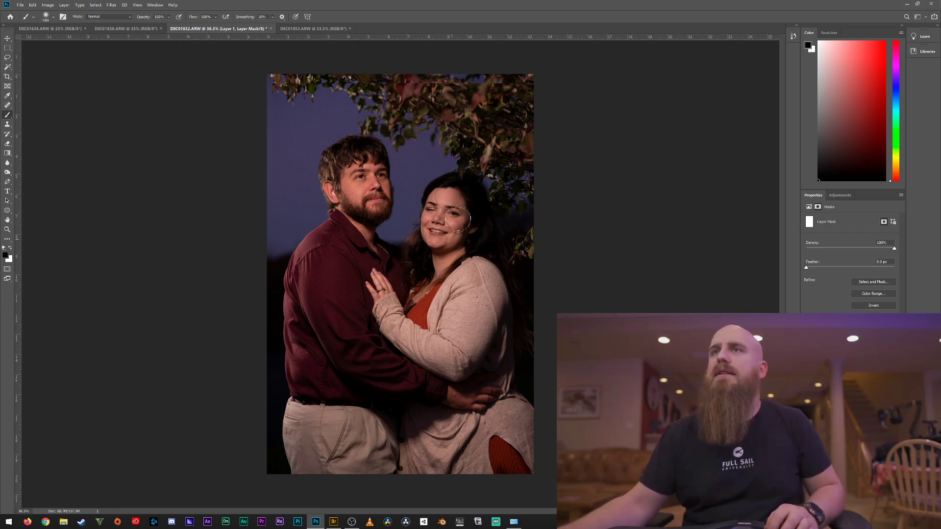
scroll(447, 239, up, 5)
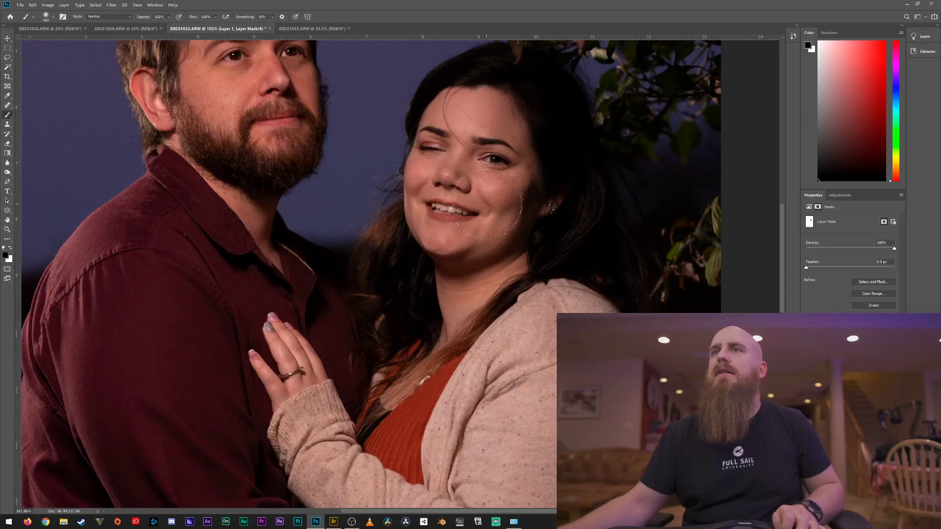
click(451, 139)
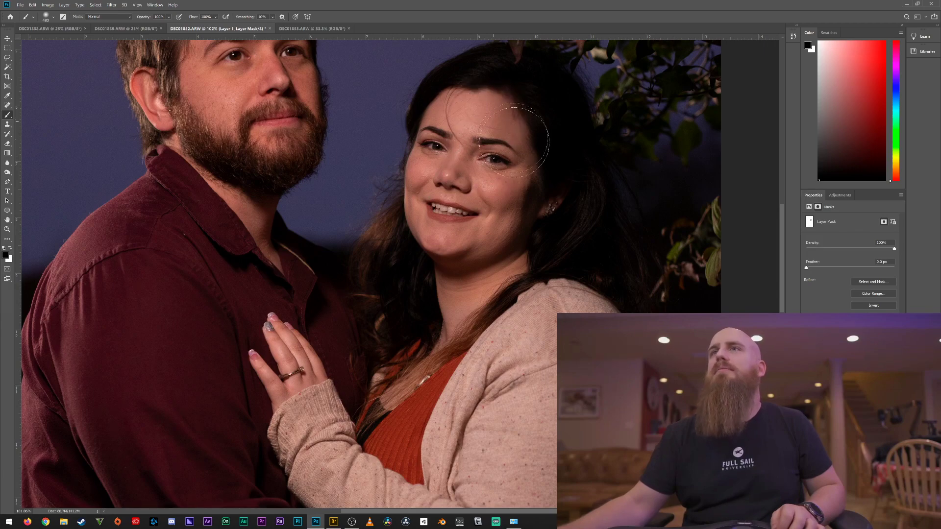
scroll(514, 177, down, 6)
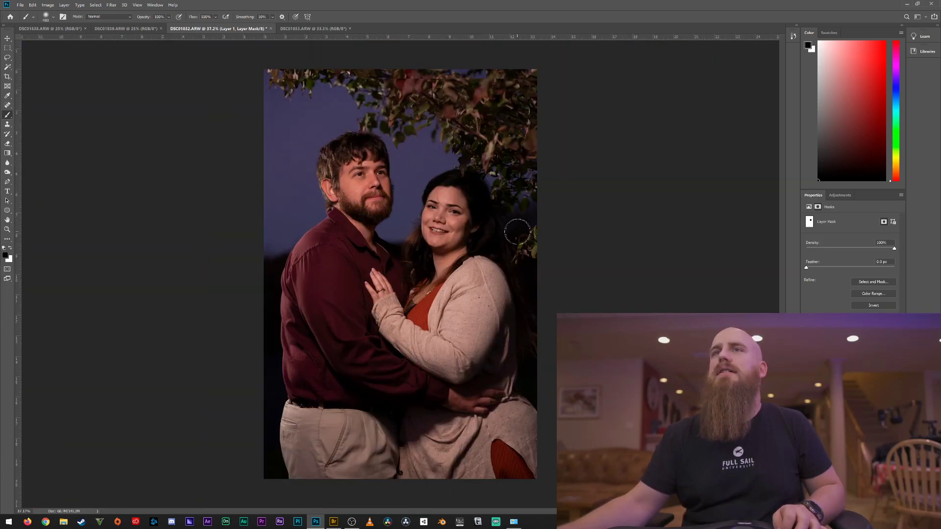
key(v)
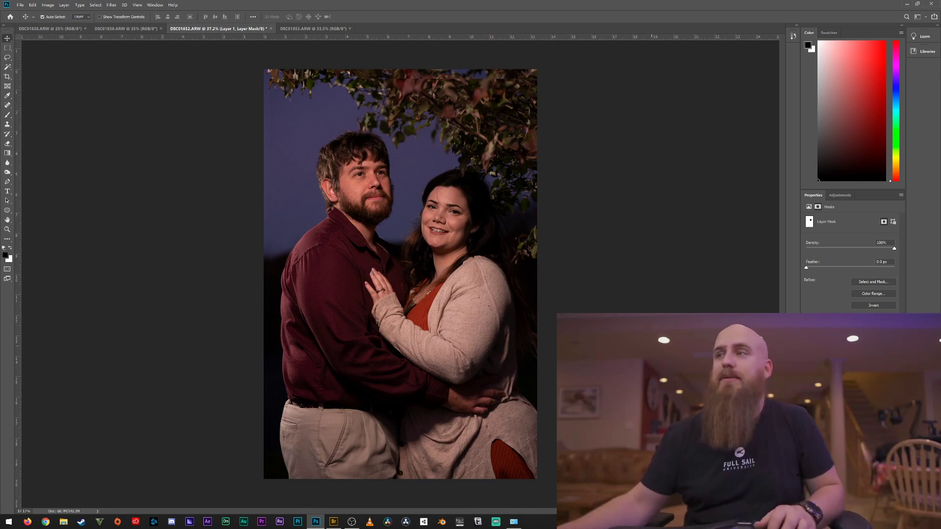
Save the composite as DSC01852 in Photoshop format in the couple's folder on the ARC2 (E:) drive
key(ctrl+s)
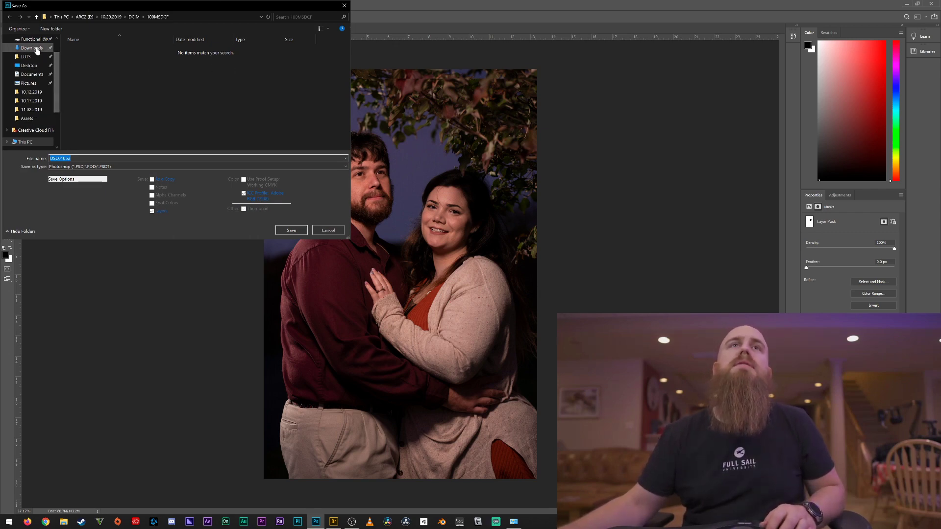
drag(56, 79, 56, 53)
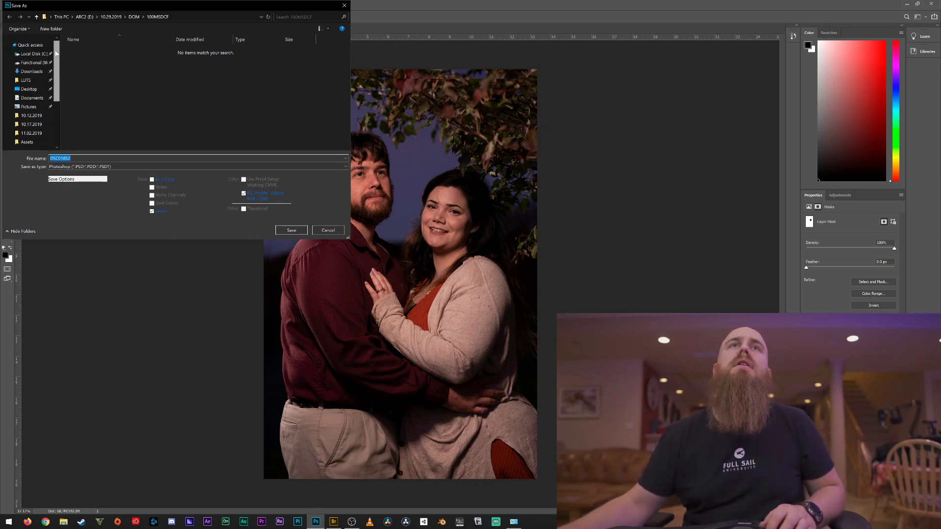
scroll(51, 121, down, 3)
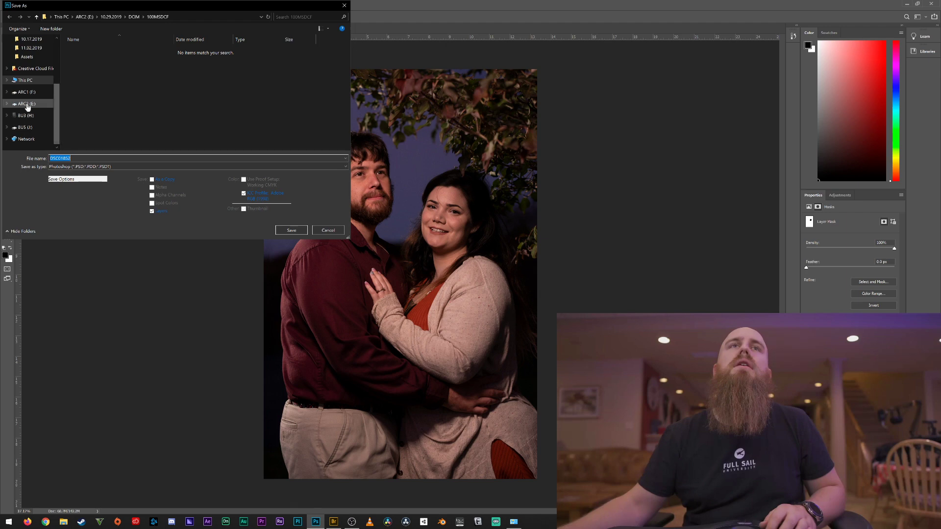
click(30, 104)
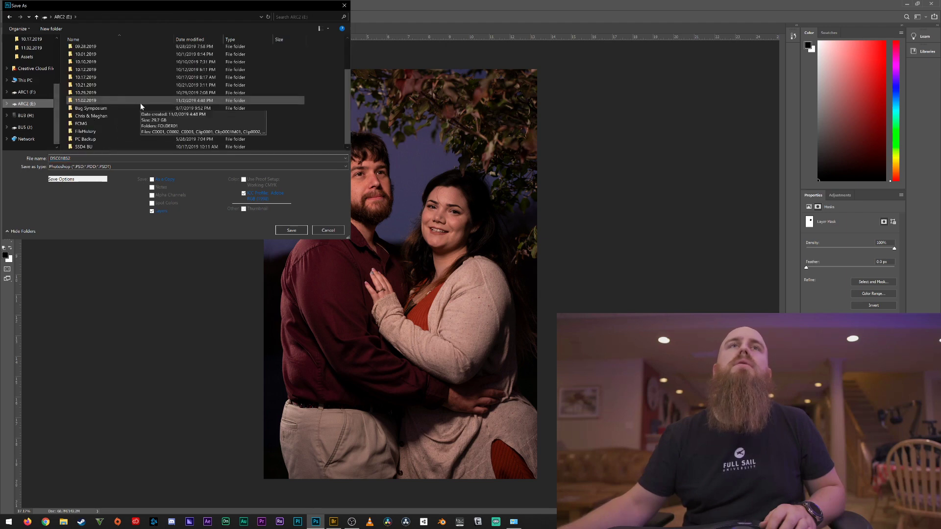
click(96, 118)
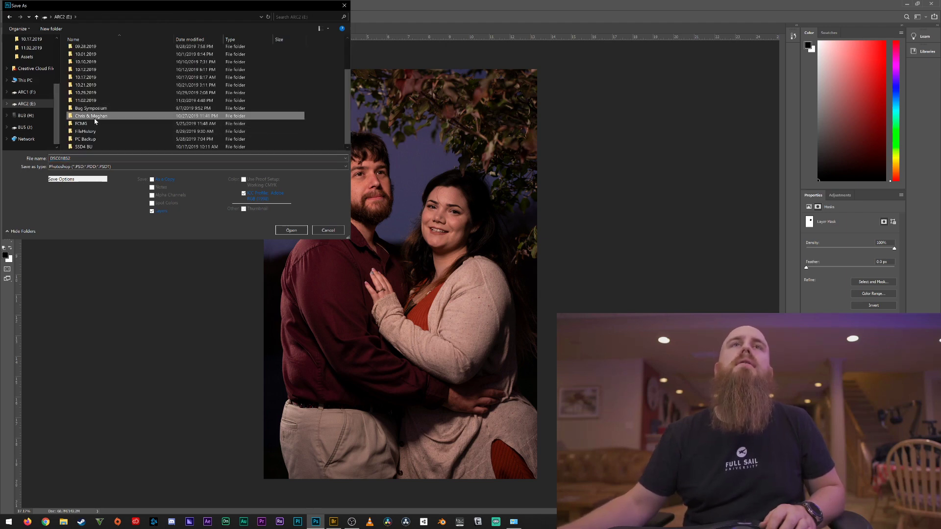
double_click(97, 117)
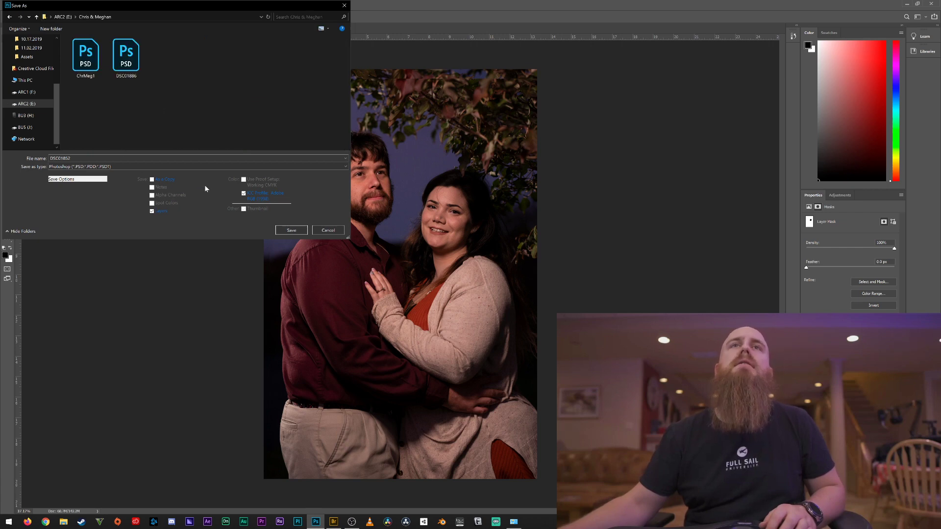
click(291, 230)
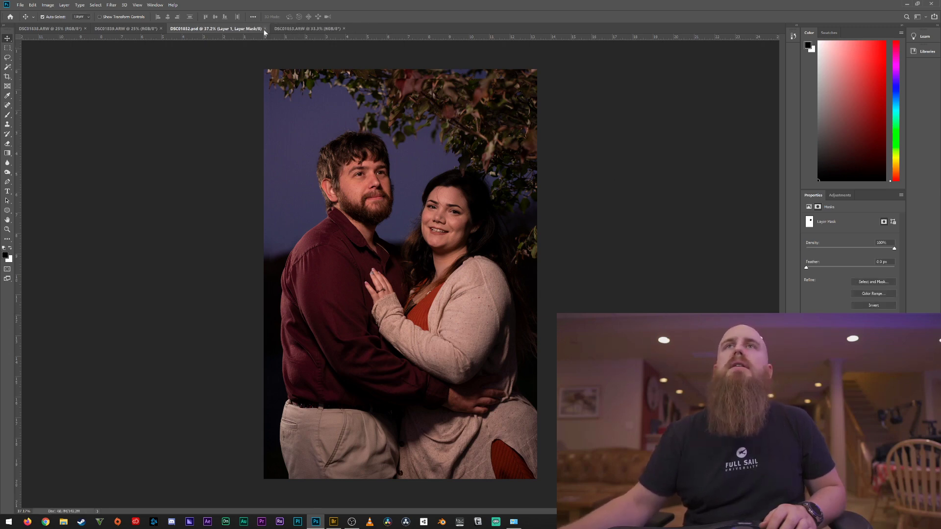
Close the DSC01852.psd and DSC01853.ARW documents
click(265, 29)
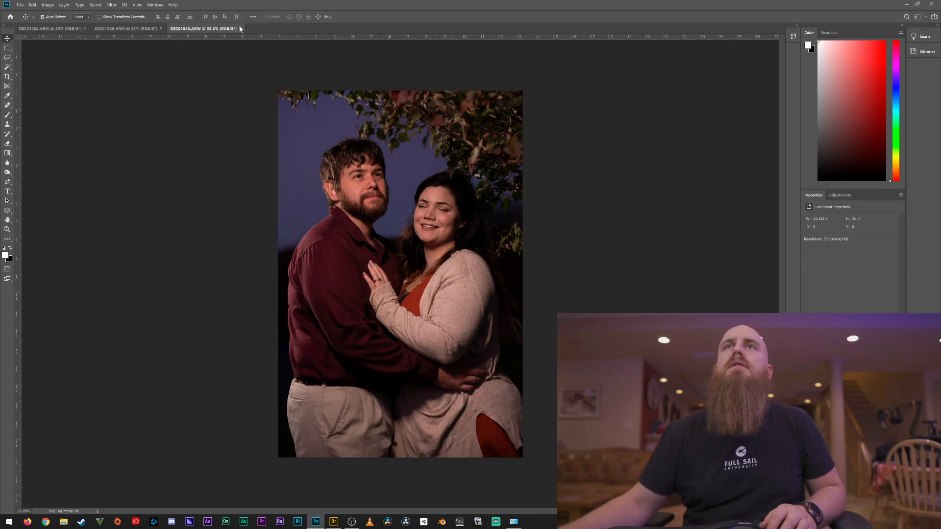
click(240, 28)
click(504, 198)
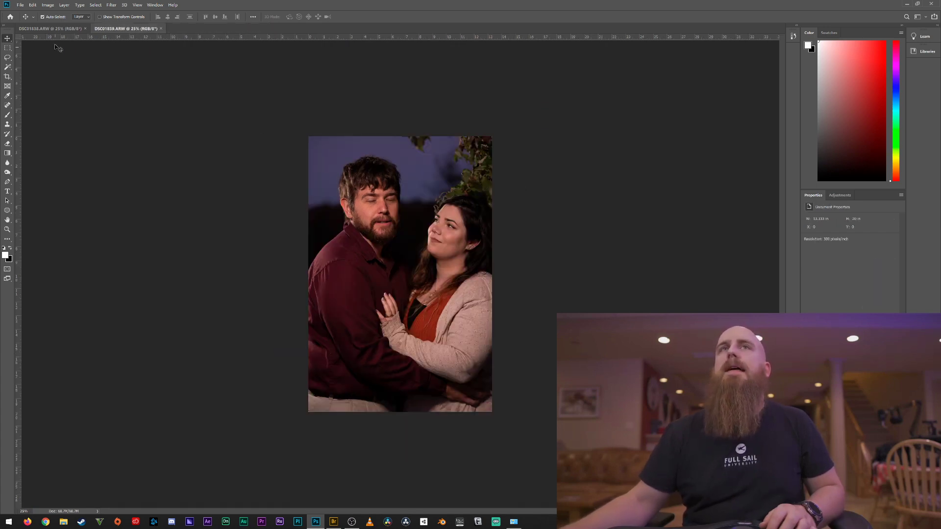
Compare the couple's expressions and the framing in DSC01838.ARW and DSC01839.ARW by switching between the two open documents
click(61, 30)
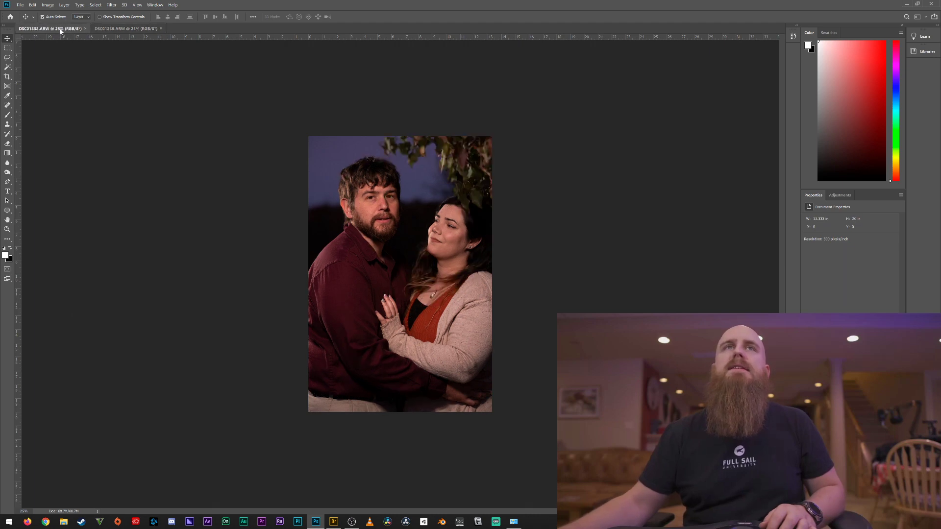
click(103, 29)
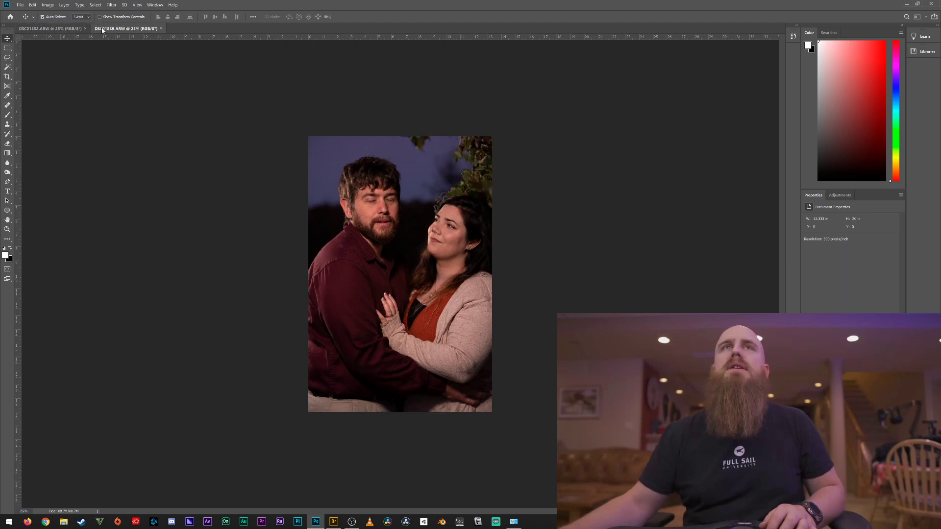
click(66, 30)
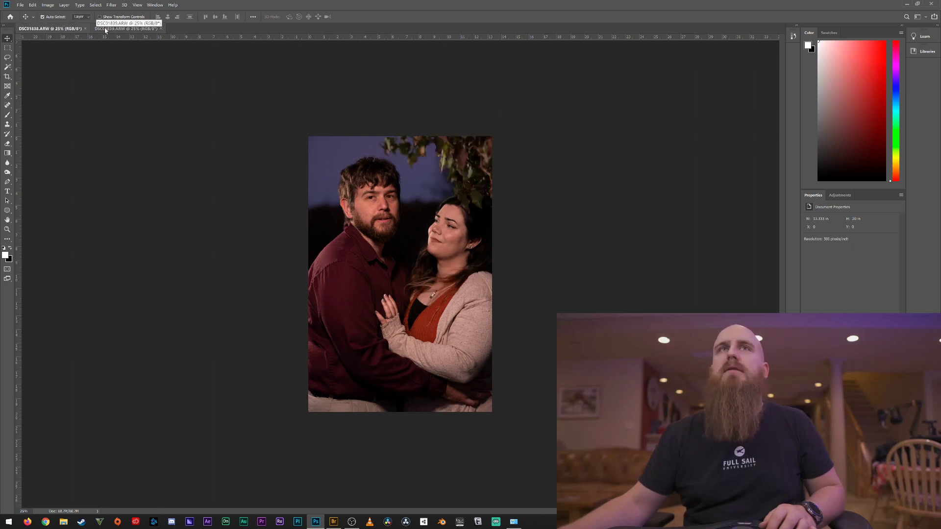
click(106, 30)
click(64, 30)
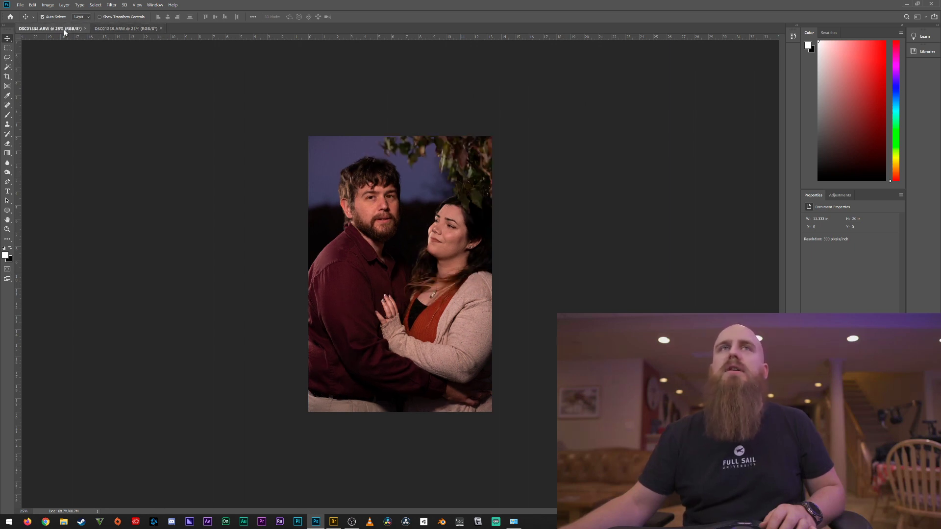
click(131, 30)
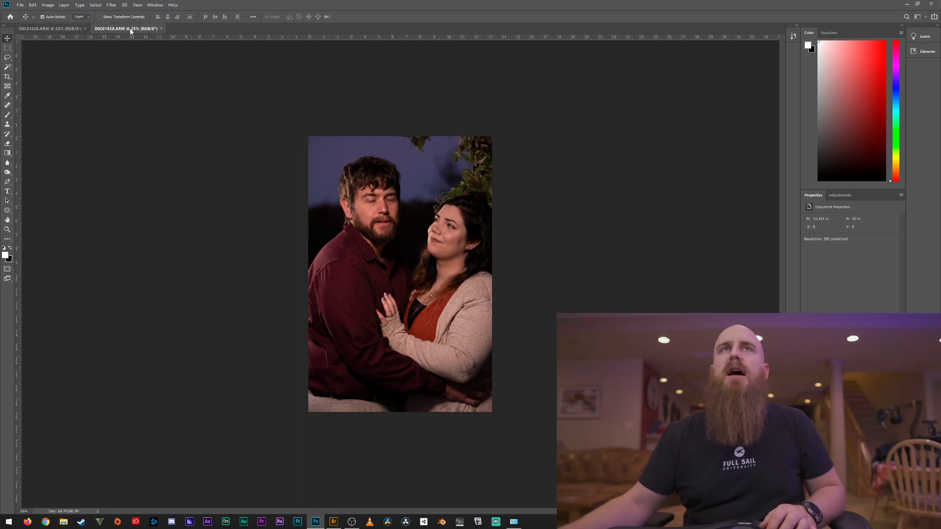
click(68, 29)
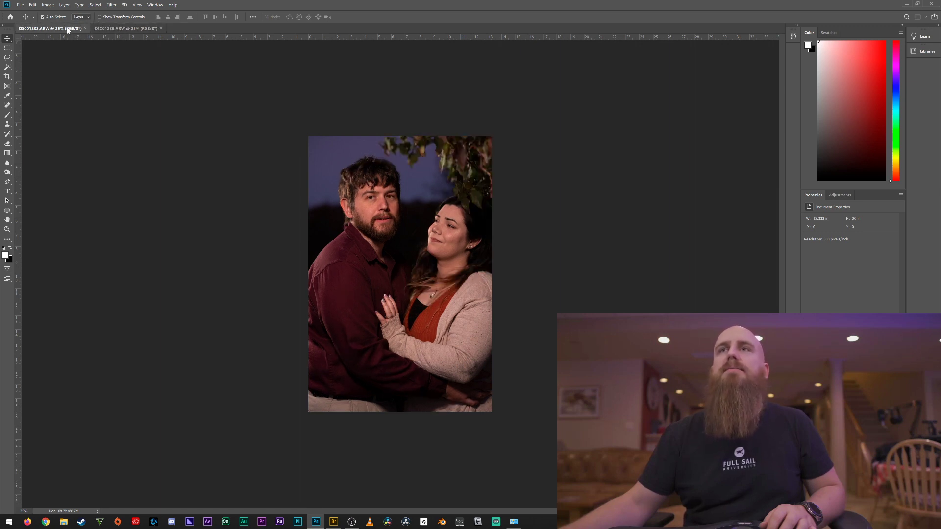
click(108, 29)
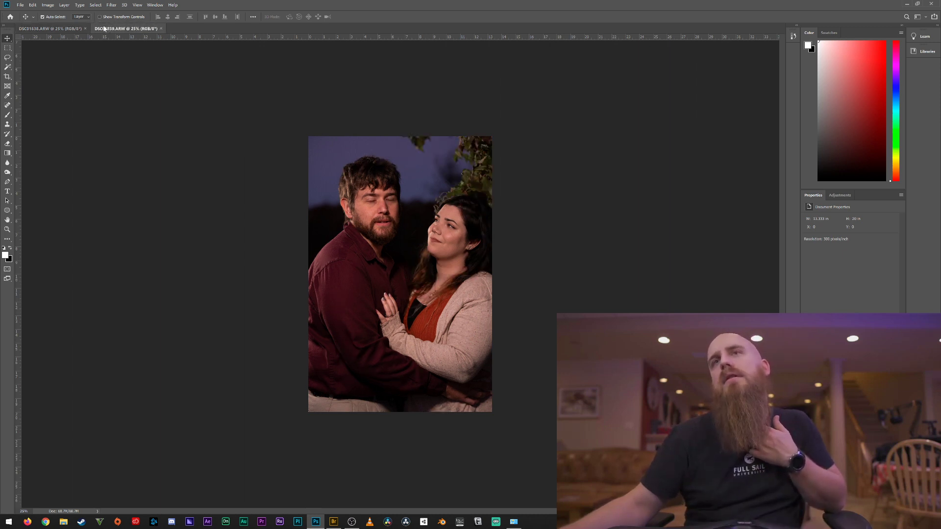
click(57, 30)
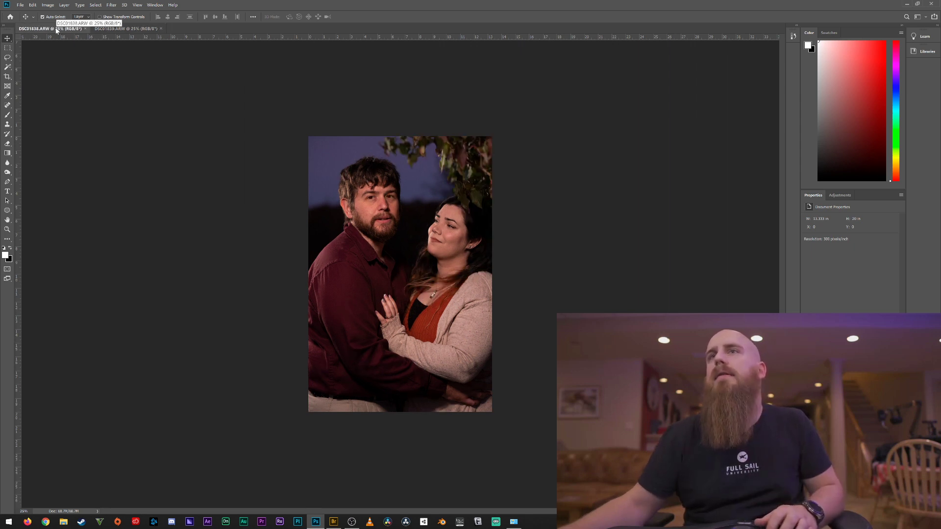
click(104, 32)
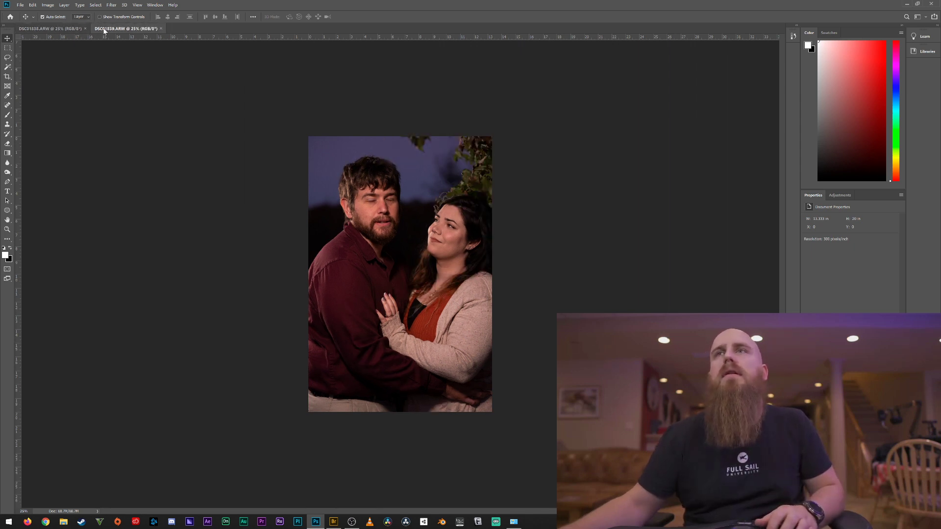
Copy the DSC01838.ARW photo into DSC01839.ARW as a new layer aligned over the original shot
click(77, 31)
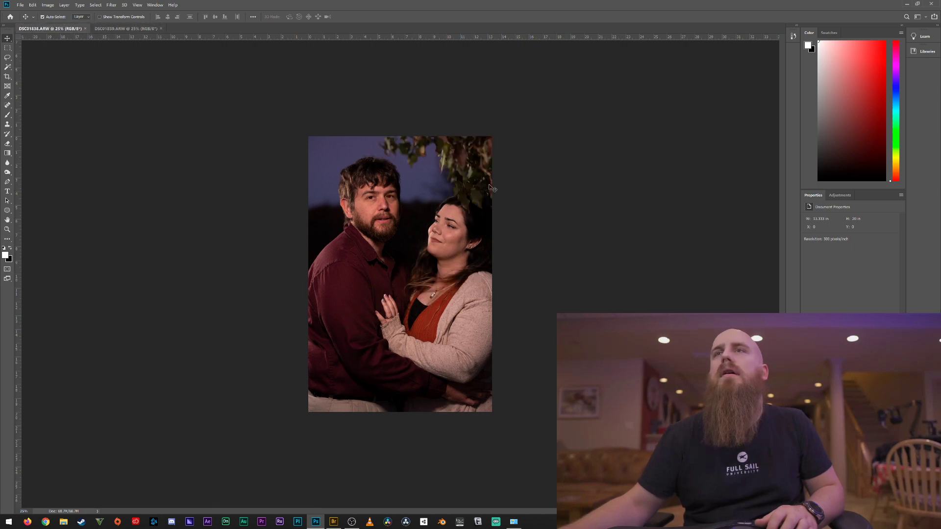
scroll(461, 154, up, 2)
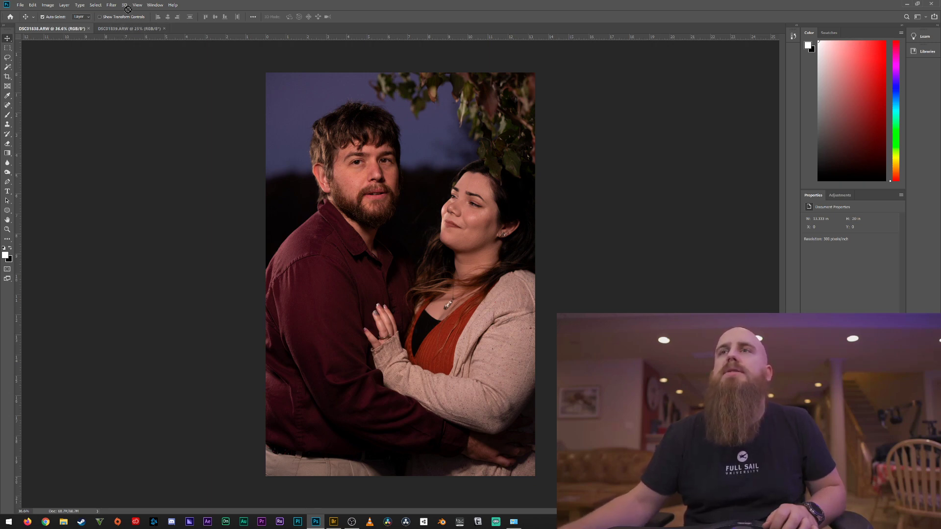
click(147, 29)
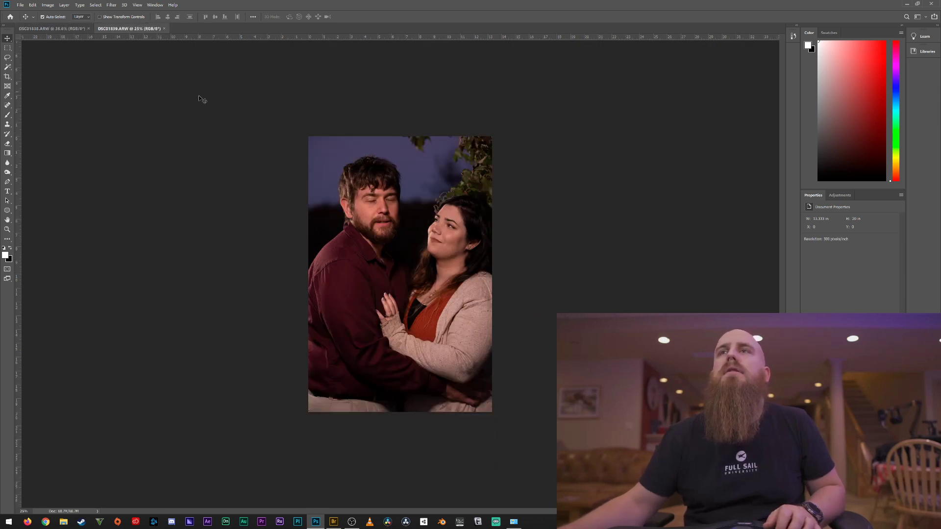
click(62, 29)
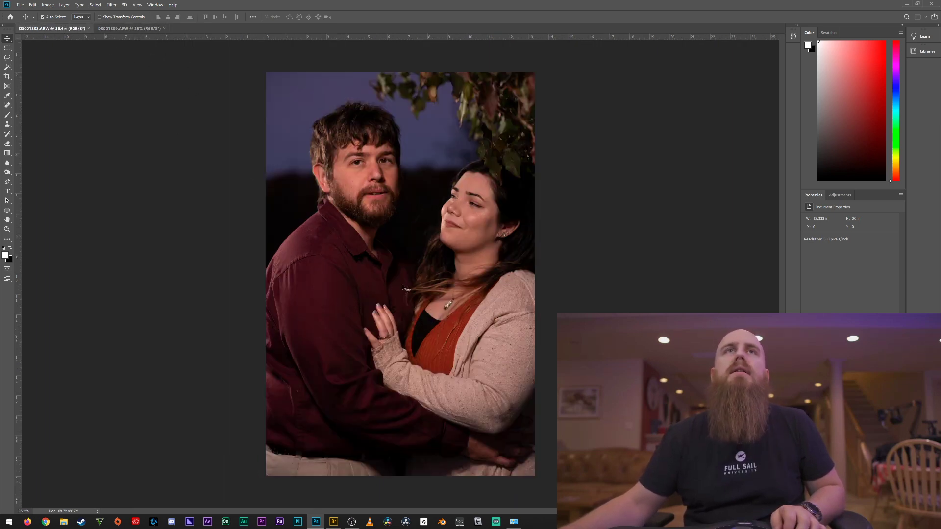
click(129, 28)
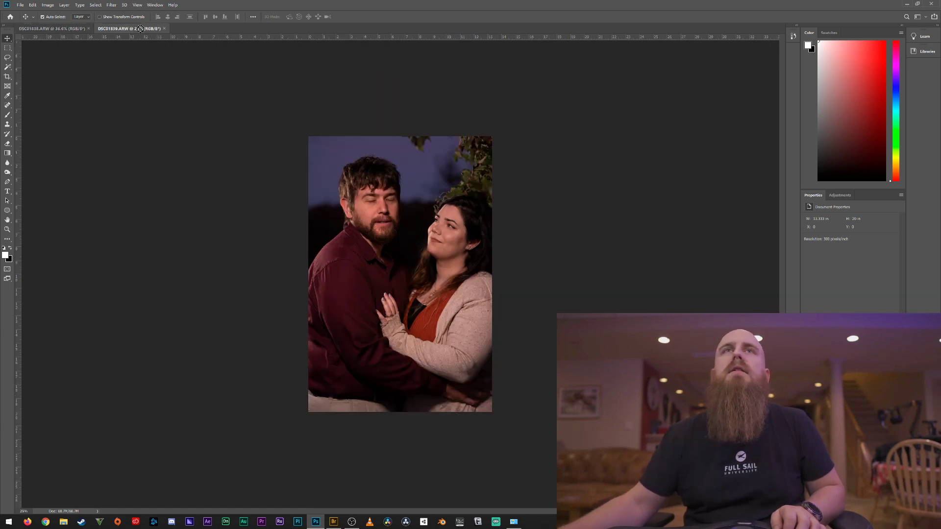
drag(364, 217, 363, 217)
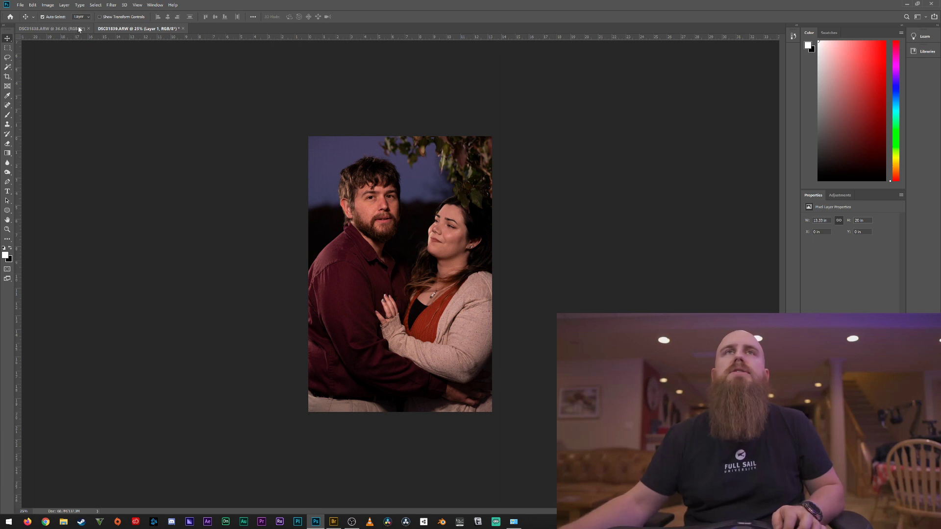
Add a layer mask to the top layer and paint black over the woman's face to reveal her expression from the shot below
scroll(396, 237, up, 3)
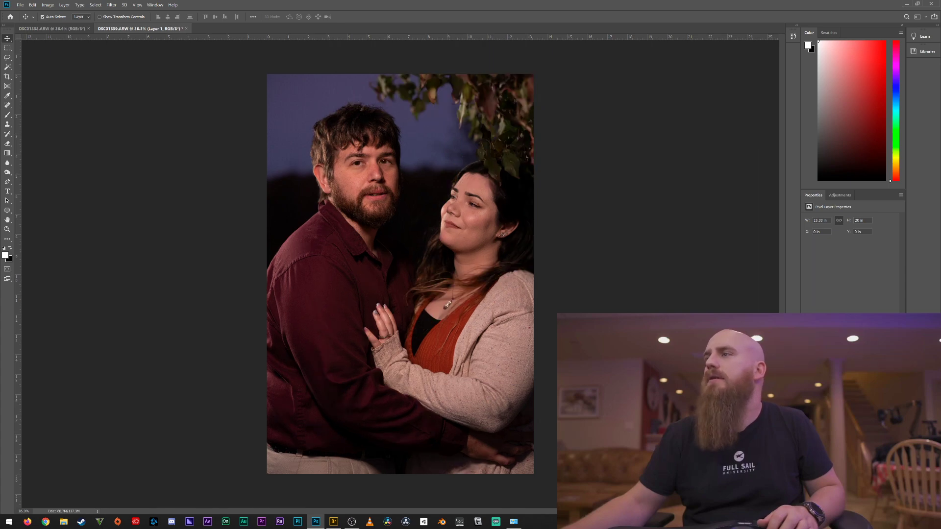
click(842, 510)
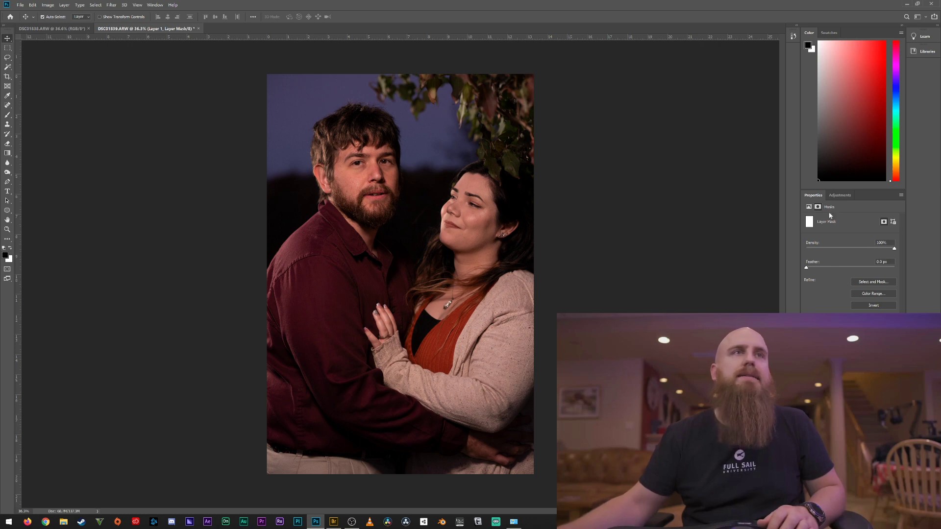
key(b)
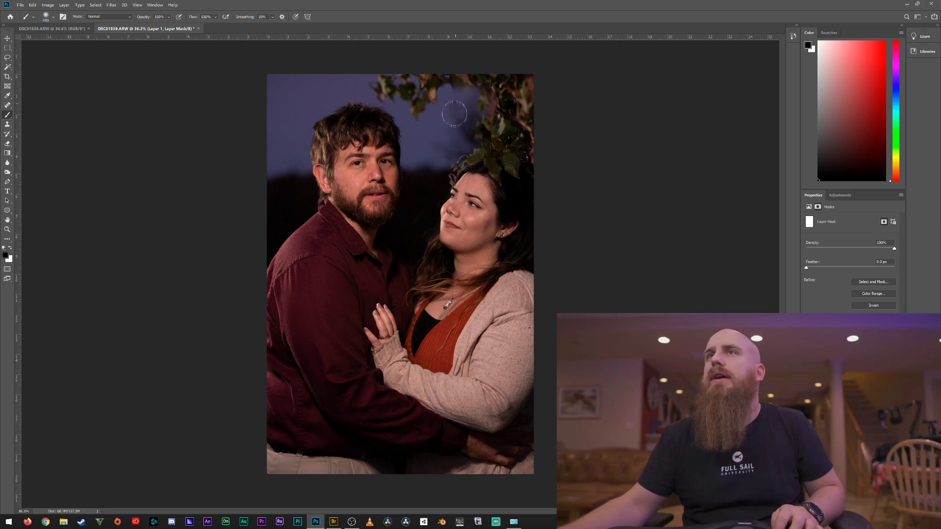
key(ctrl+z)
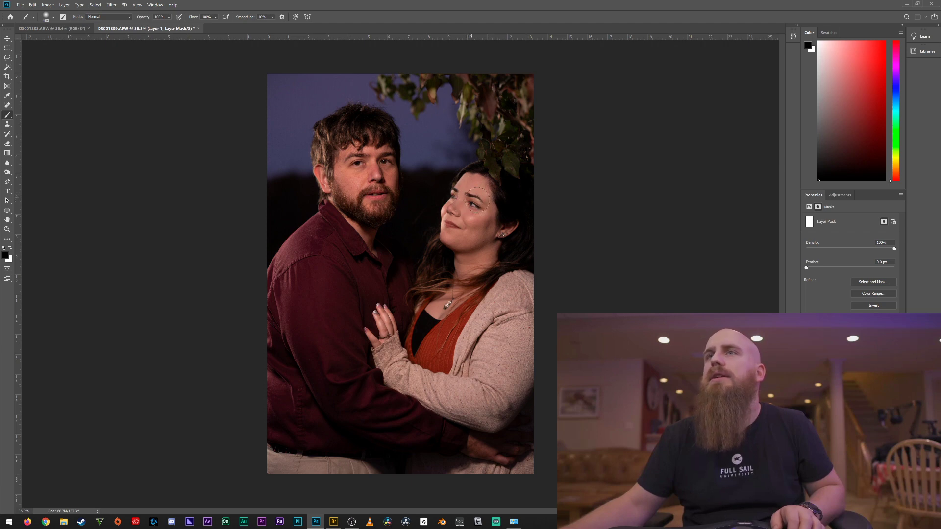
drag(460, 196, 471, 207)
scroll(472, 208, up, 3)
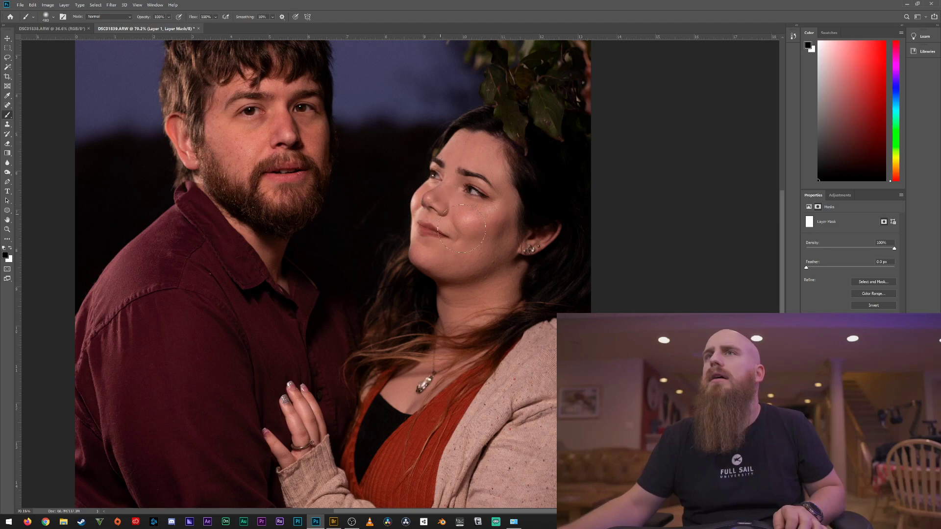
Compare the composite with the original shot by toggling the top layer's visibility, and check the blend around the woman's face
scroll(402, 212, down, 4)
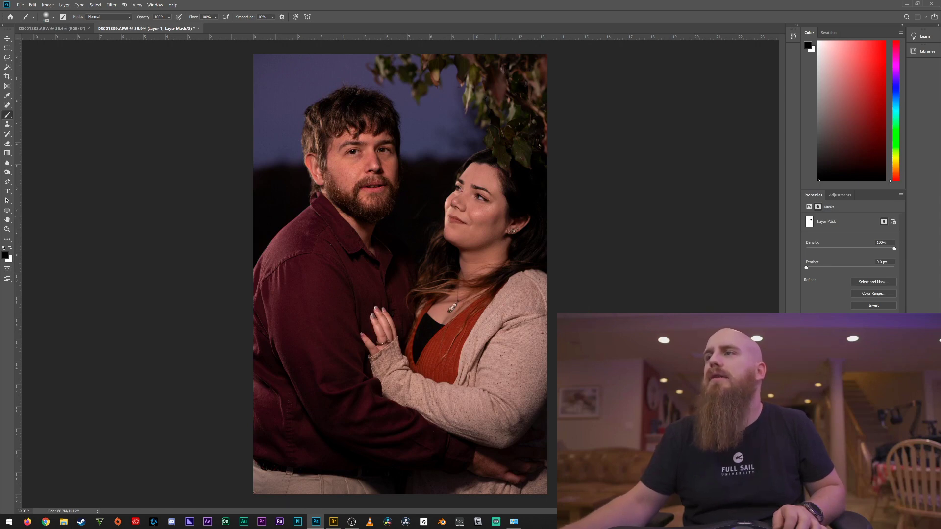
click(807, 393)
click(806, 392)
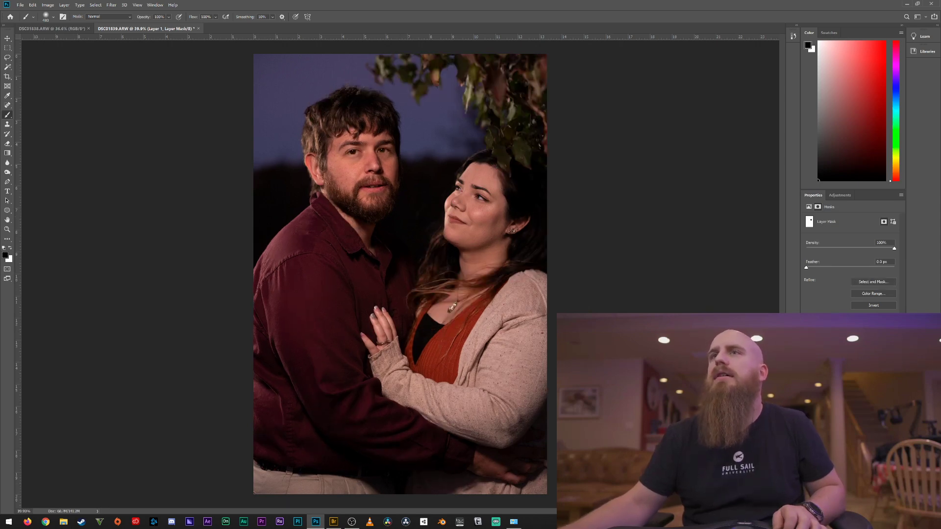
click(806, 392)
click(806, 392)
click(807, 392)
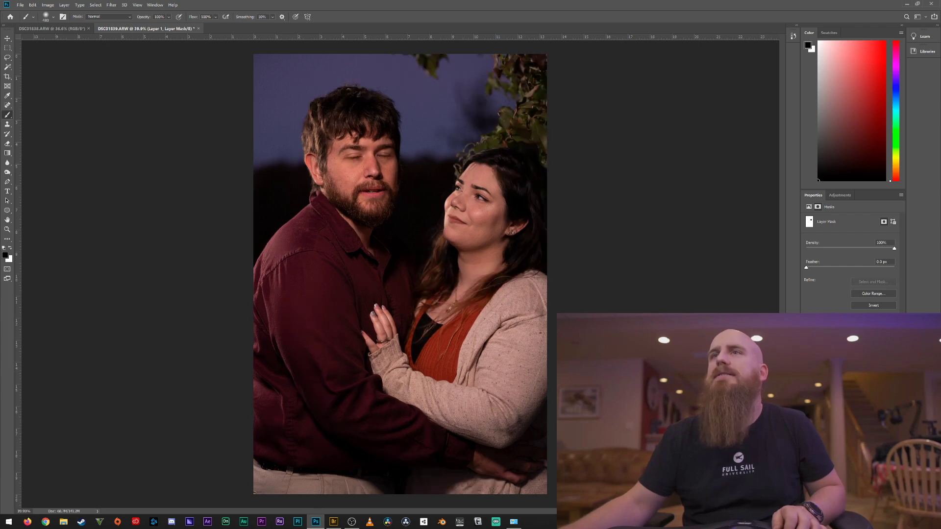
click(807, 392)
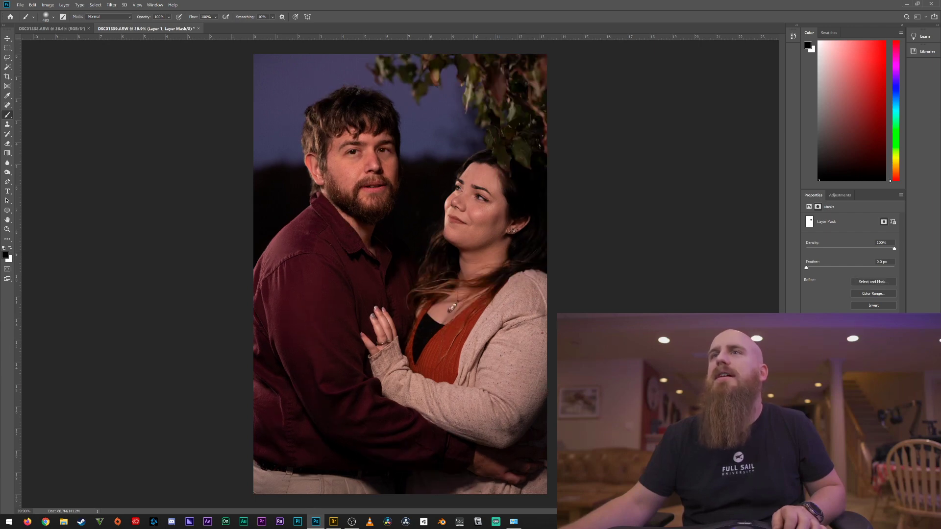
scroll(400, 274, down, 3)
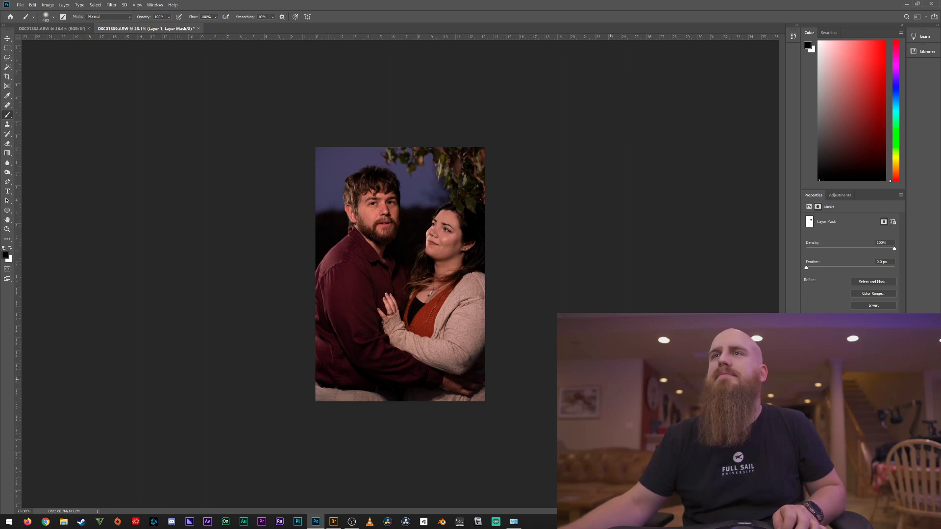
scroll(400, 274, up, 2)
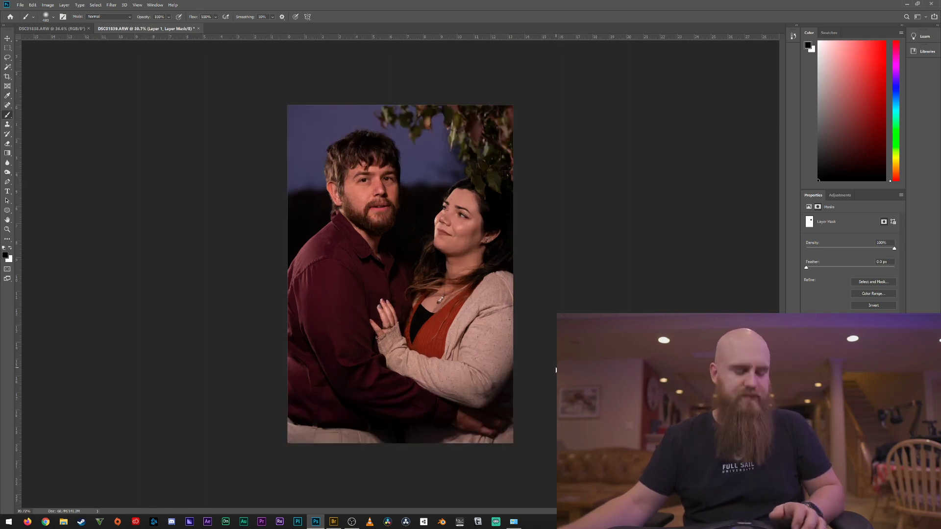
Save the composite as DSC01839 in Photoshop format in the couple's folder on the ARC2 (E:) drive
key(ctrl+shift+s)
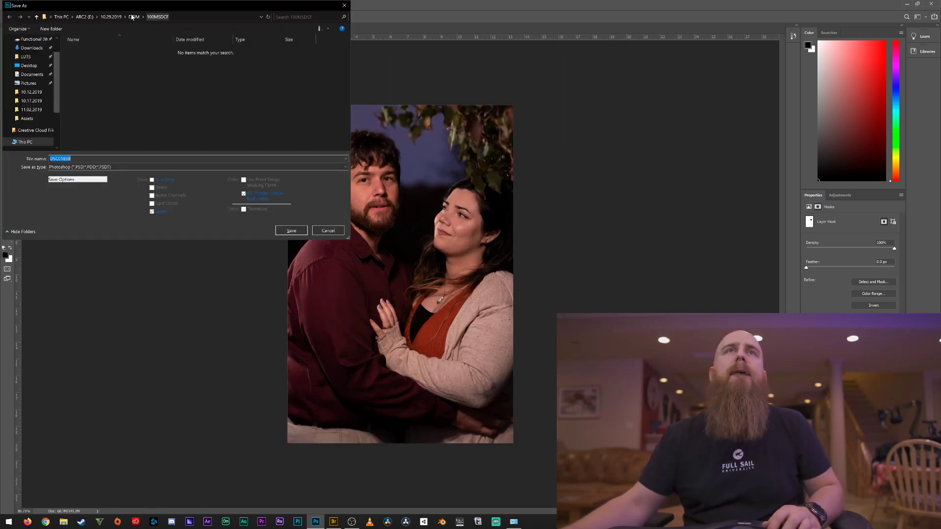
scroll(55, 73, up, 2)
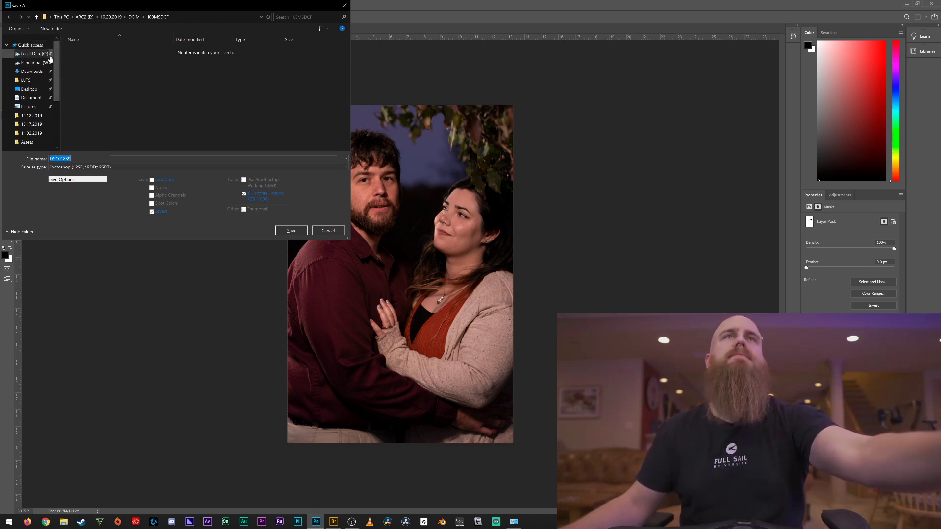
scroll(34, 104, down, 4)
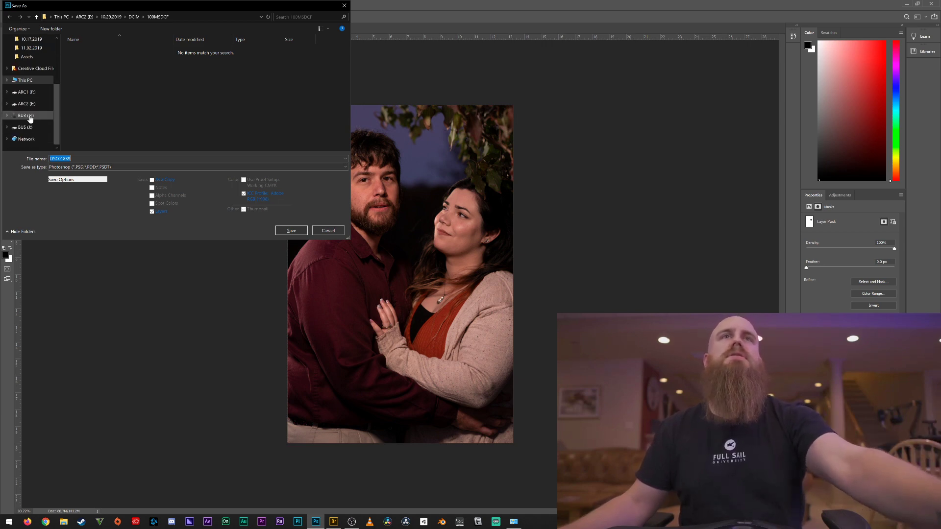
click(27, 104)
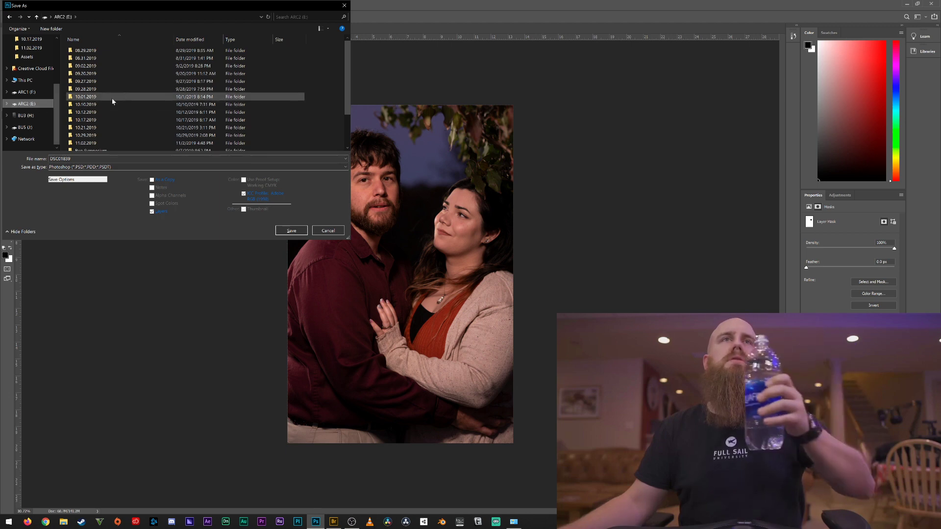
scroll(130, 83, down, 2)
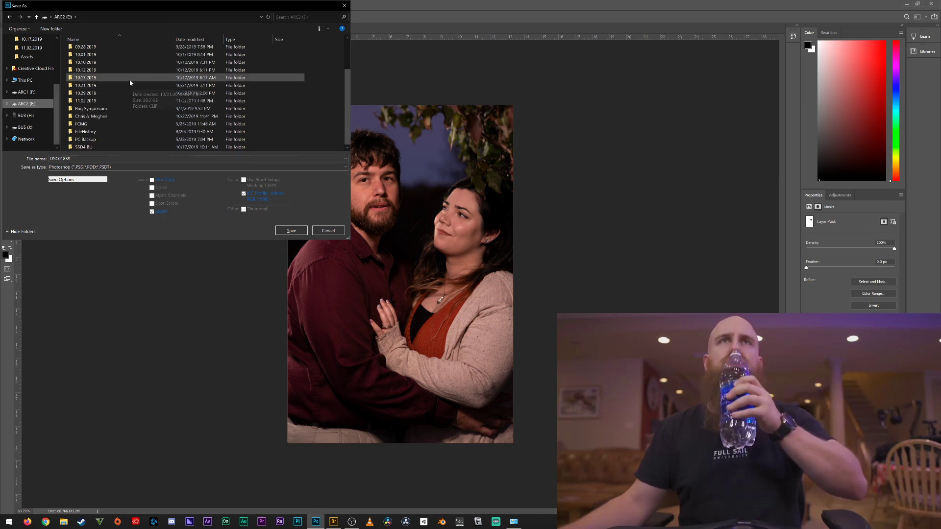
double_click(104, 116)
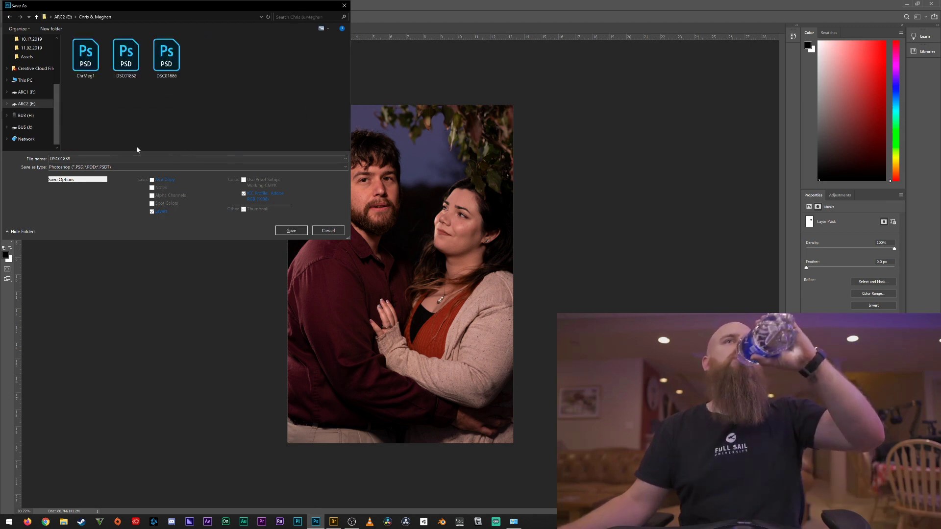
click(298, 230)
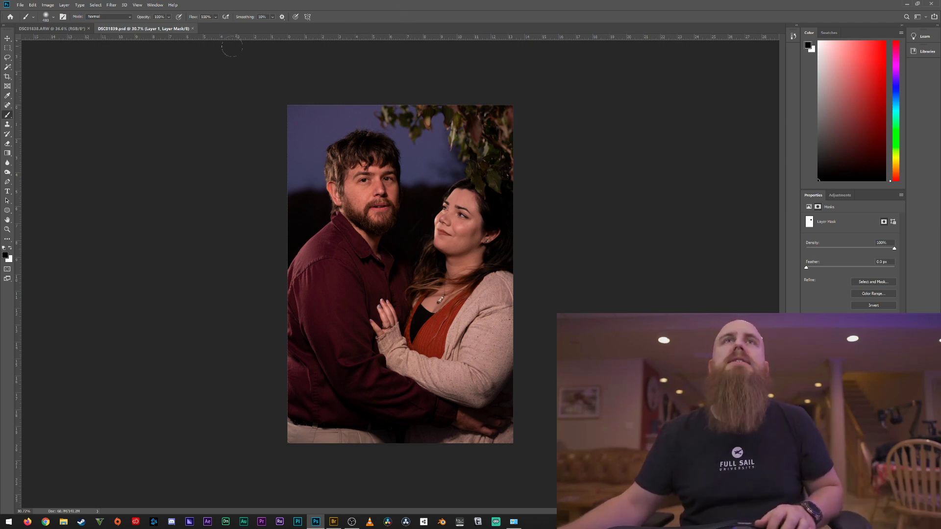
Close DSC01839.psd and DSC01838.ARW, discarding the changes to the ARW document
click(192, 29)
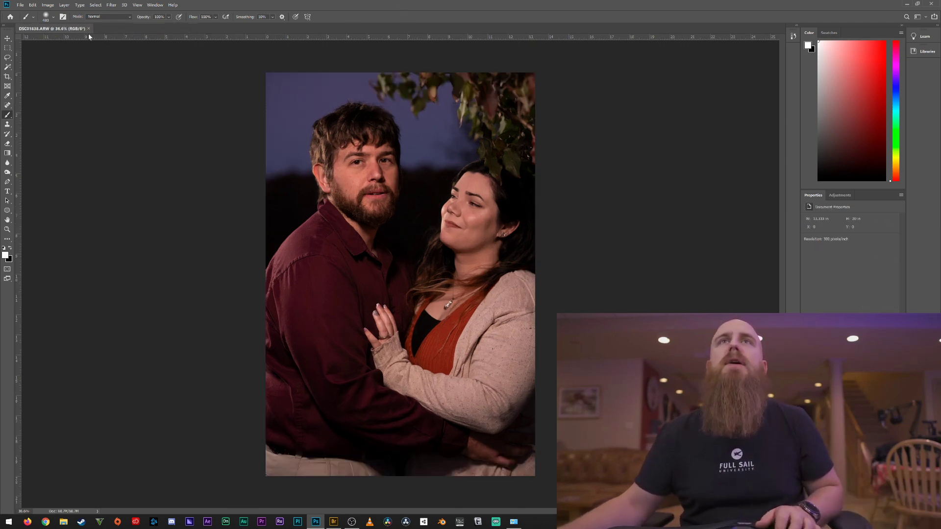
click(90, 29)
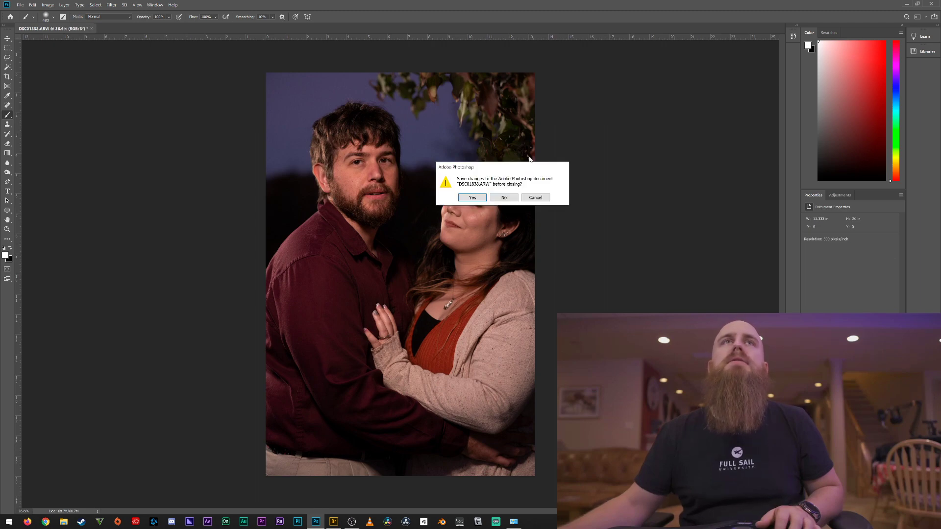
click(503, 197)
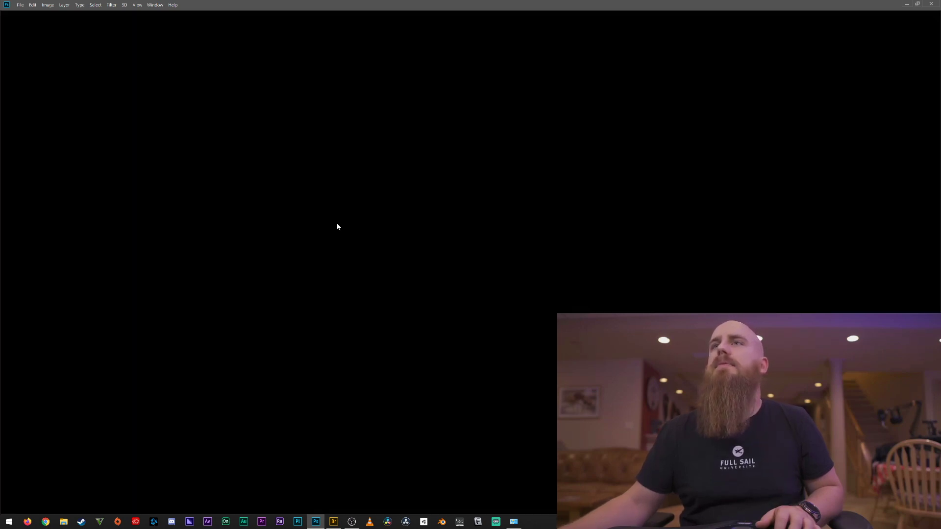
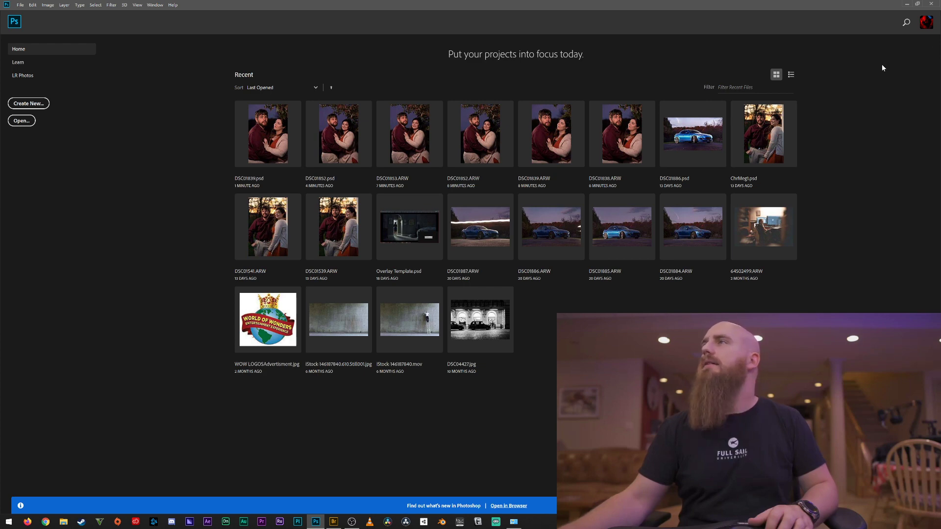
Quit Photoshop and Bridge, and close the Control Panel window
click(930, 4)
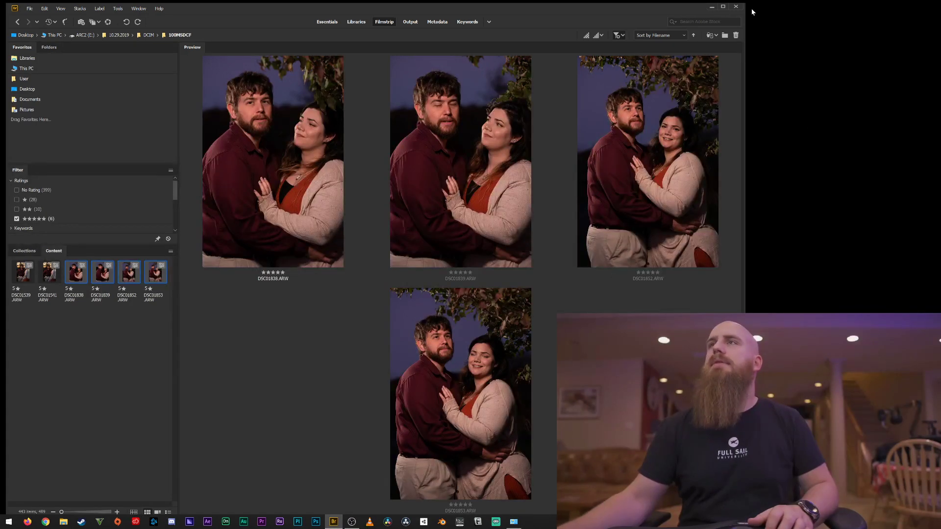
click(736, 7)
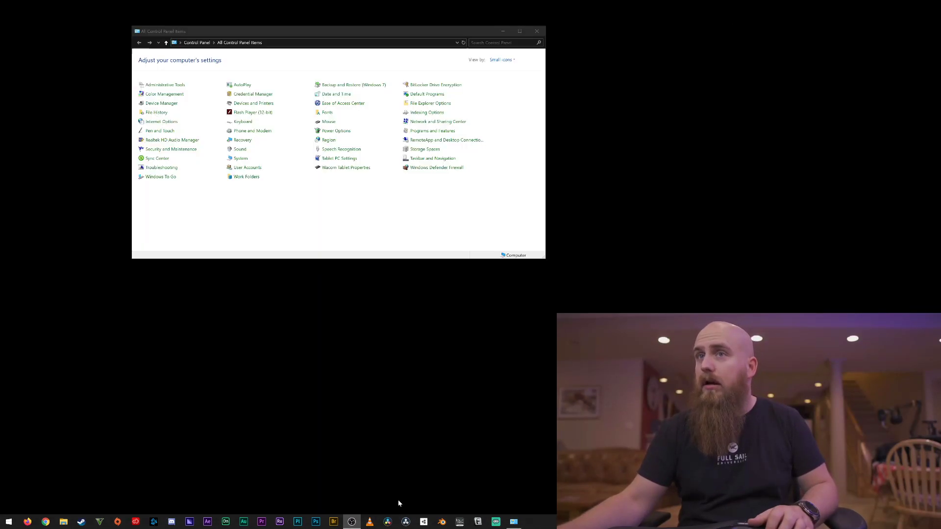
click(537, 31)
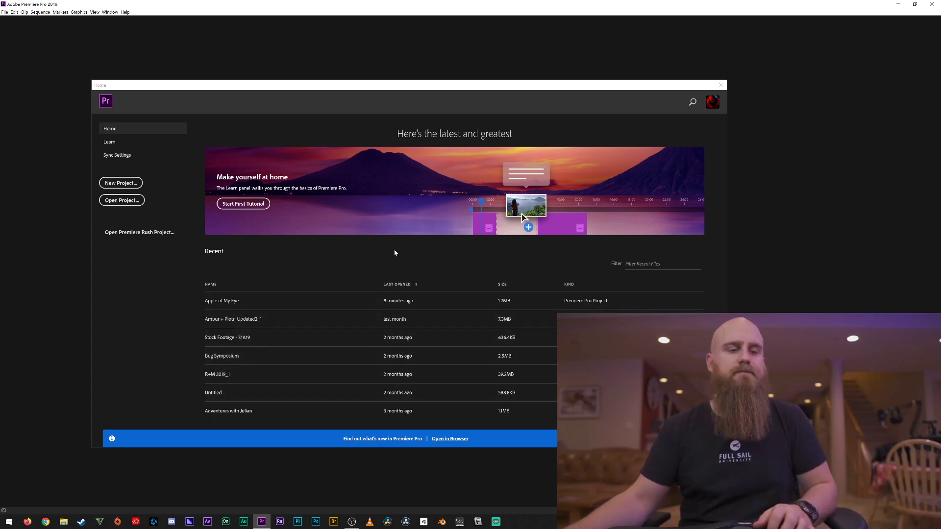
Open the recent project Apple of My Eye in Premiere Pro and make the timeline area taller
click(248, 300)
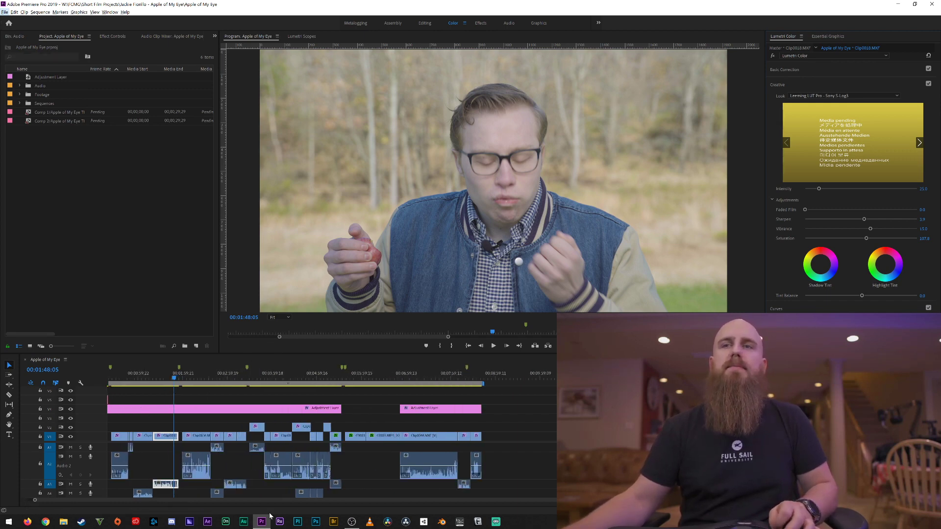
scroll(264, 503, up, 1)
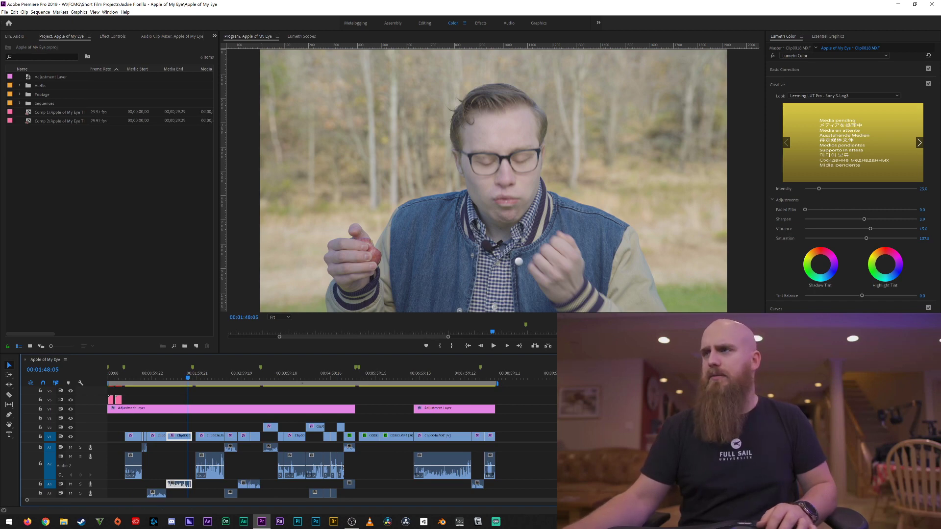
drag(647, 352, 647, 312)
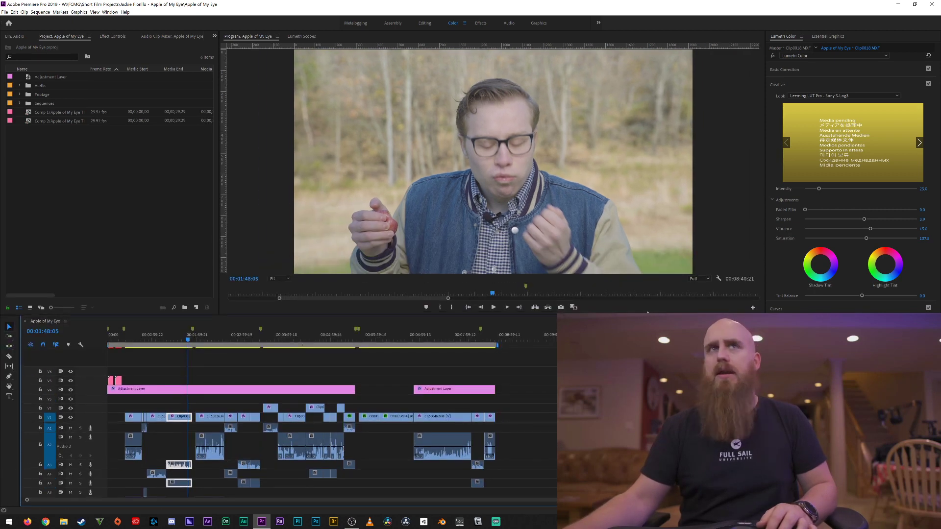
Open the project's Audio bin to show its clips
click(19, 86)
double_click(30, 86)
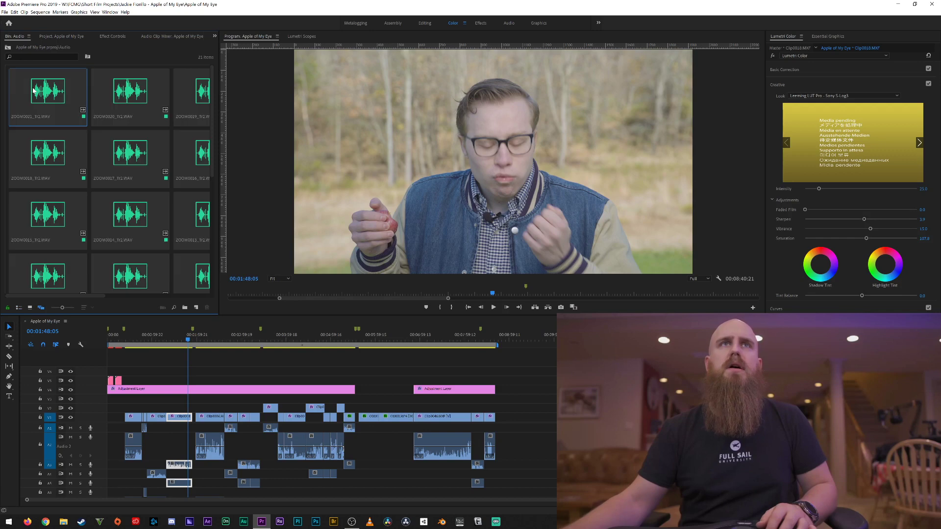
Import the eminence-landscapes WAV music file from the Downloads folder into the Audio bin
scroll(143, 179, down, 5)
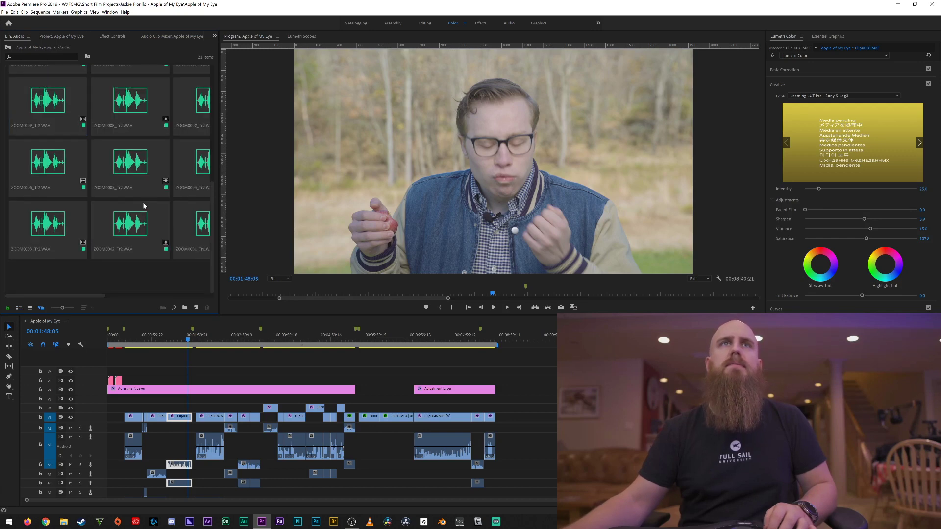
double_click(125, 277)
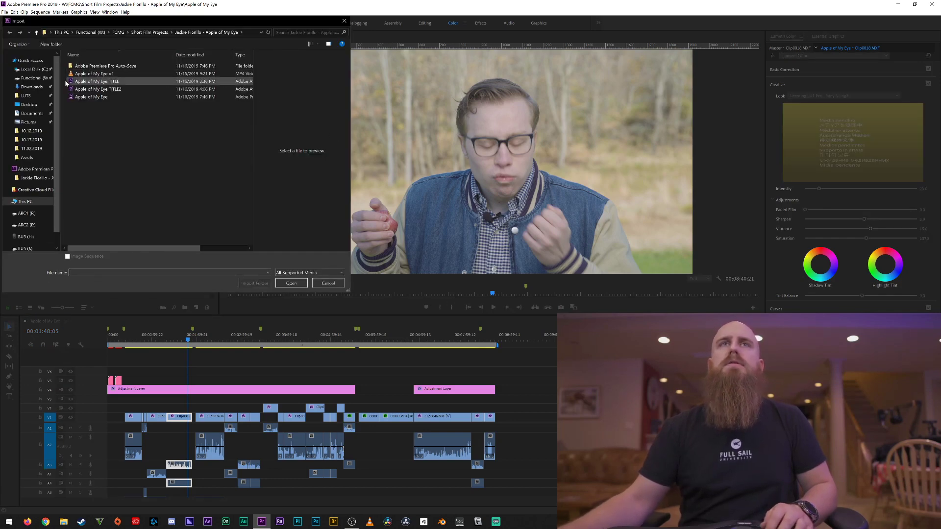
click(32, 87)
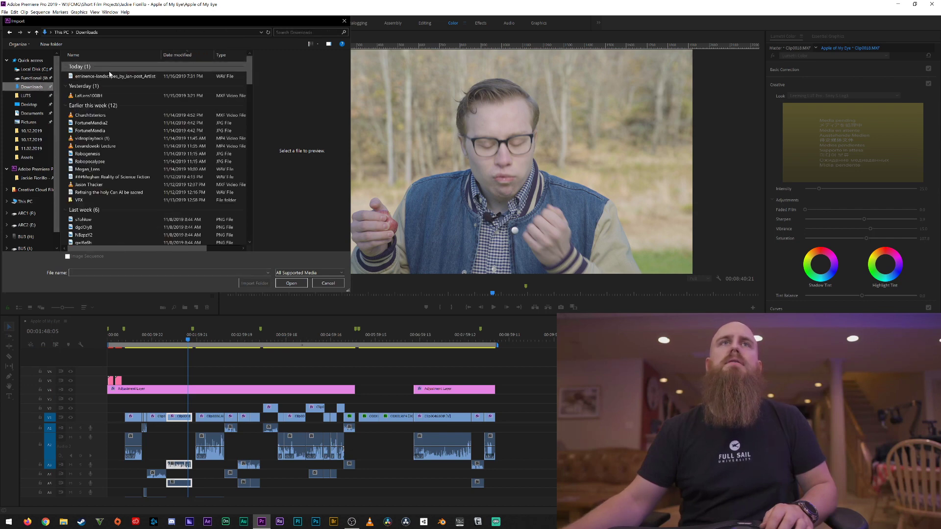
double_click(110, 76)
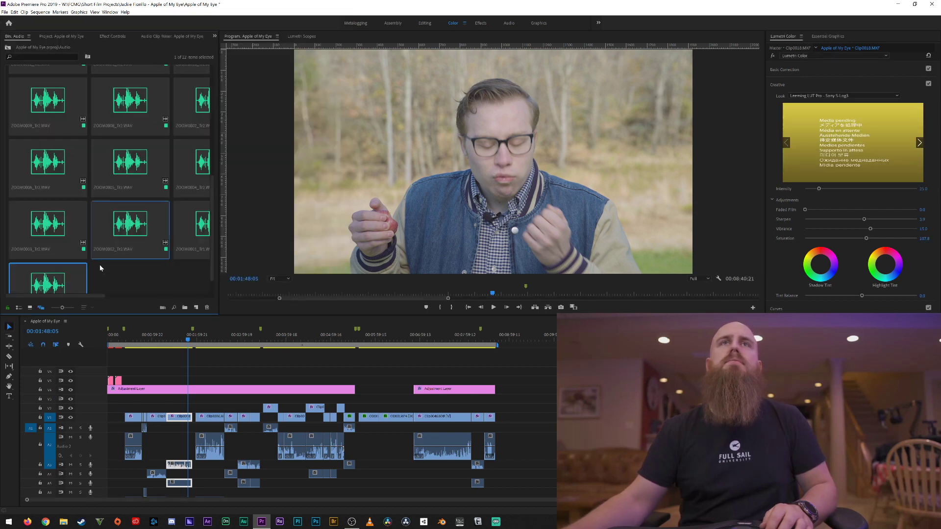
Place the imported music clip at the very start of the sequence on a free lower audio track
scroll(100, 273, down, 1)
drag(58, 270, 110, 489)
scroll(162, 475, down, 7)
scroll(350, 446, up, 7)
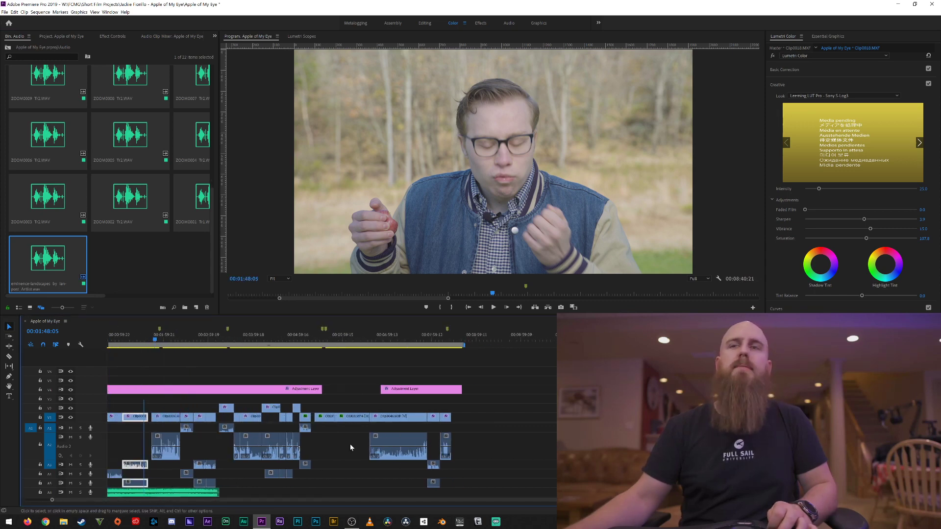
scroll(186, 456, down, 5)
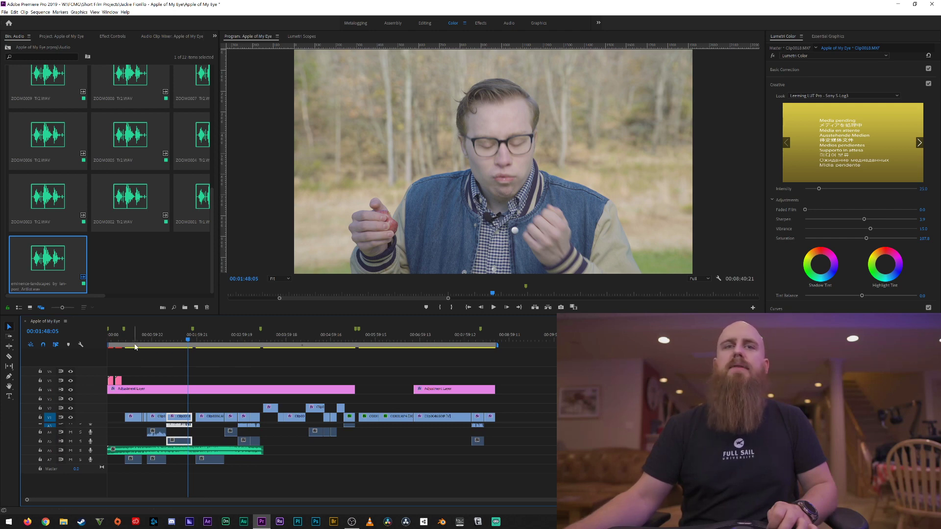
Play the sequence from its beginning to hear the music under the opening title
click(133, 418)
key(Home)
key(space)
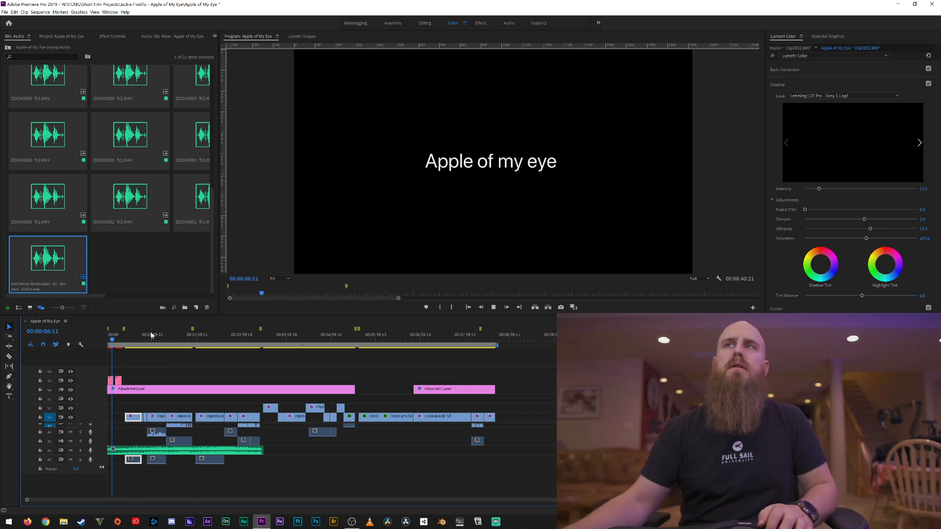
key(space)
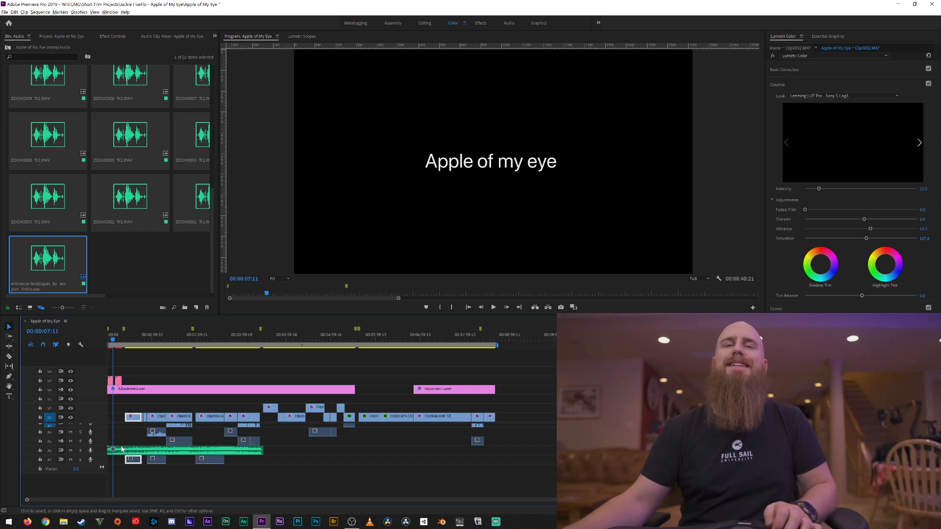
Expand the music track so its waveform can be read beneath the two opening title clips
key(=)
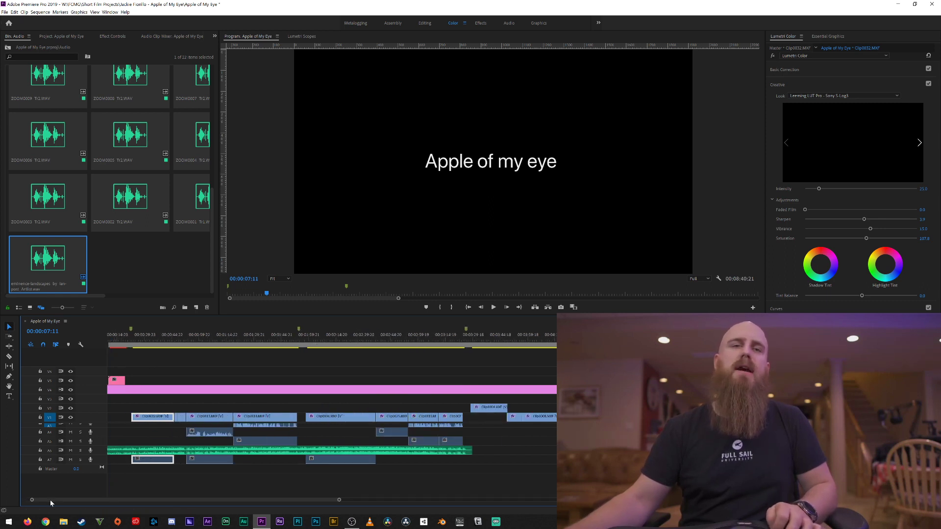
scroll(122, 442, up, 1)
key(=)
key(=)
key(=)
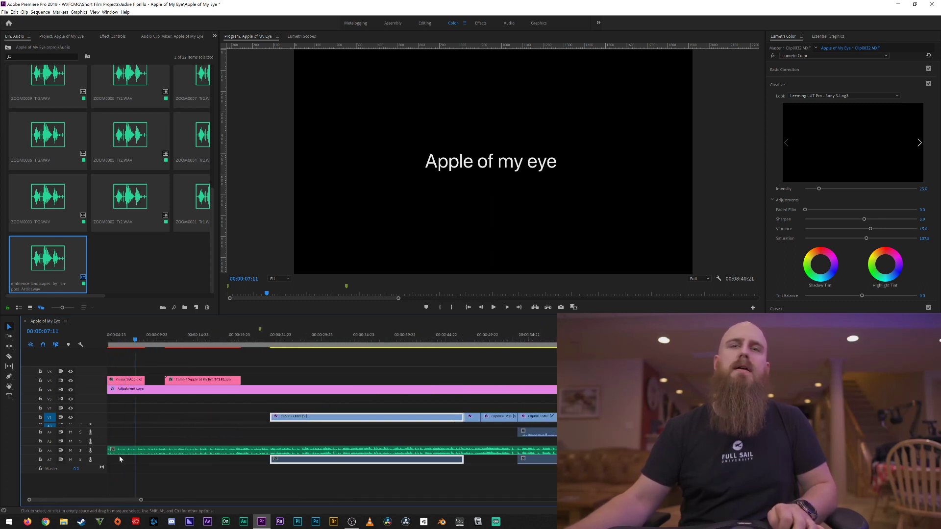
double_click(97, 450)
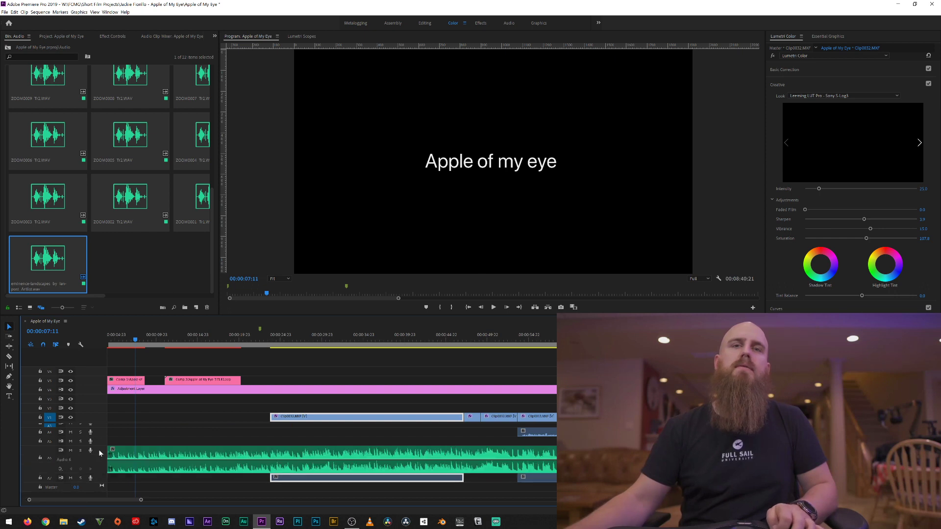
key(=)
scroll(124, 436, up, 1)
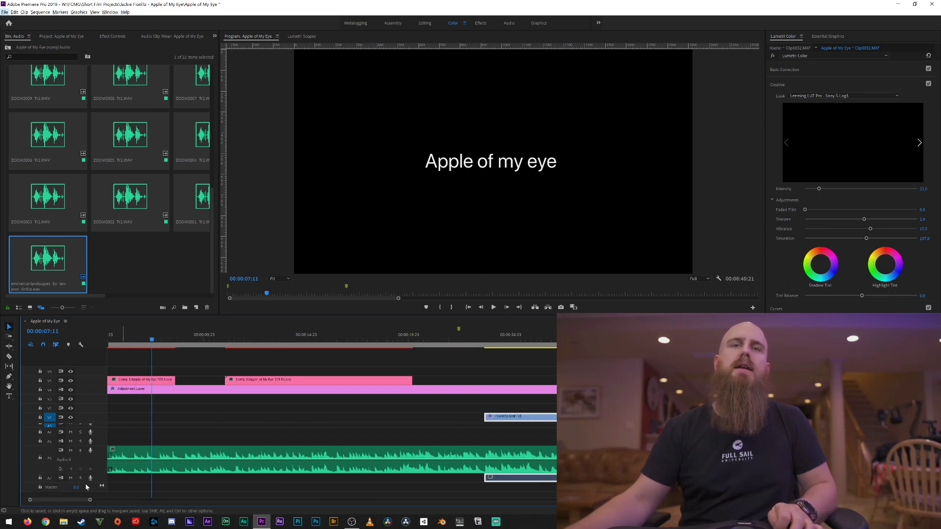
drag(58, 498, 55, 498)
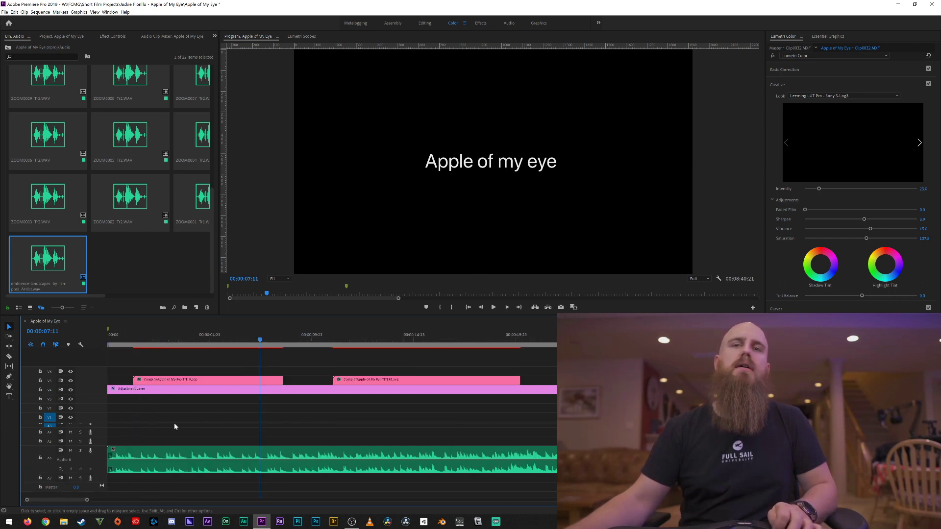
Try splitting the music clip at about 00:00:09:01, in the gap between the two titles
drag(243, 342, 290, 349)
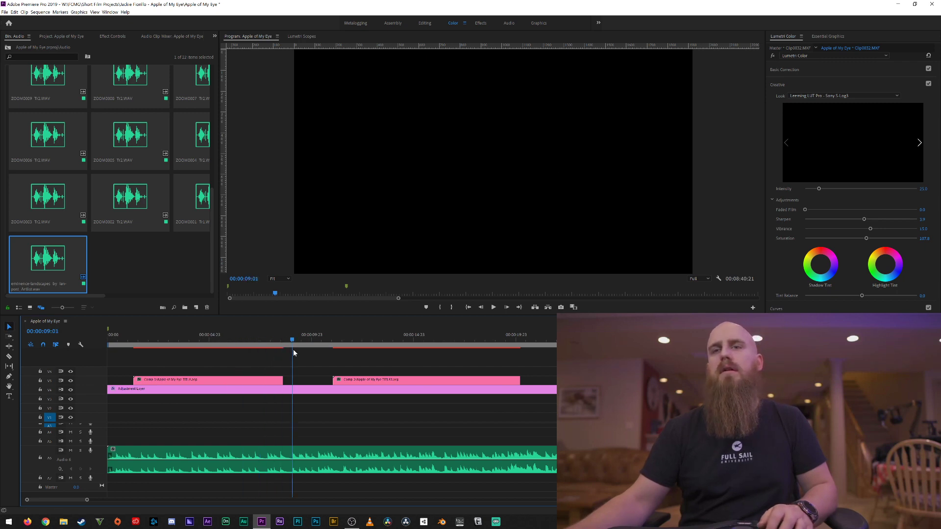
key(c)
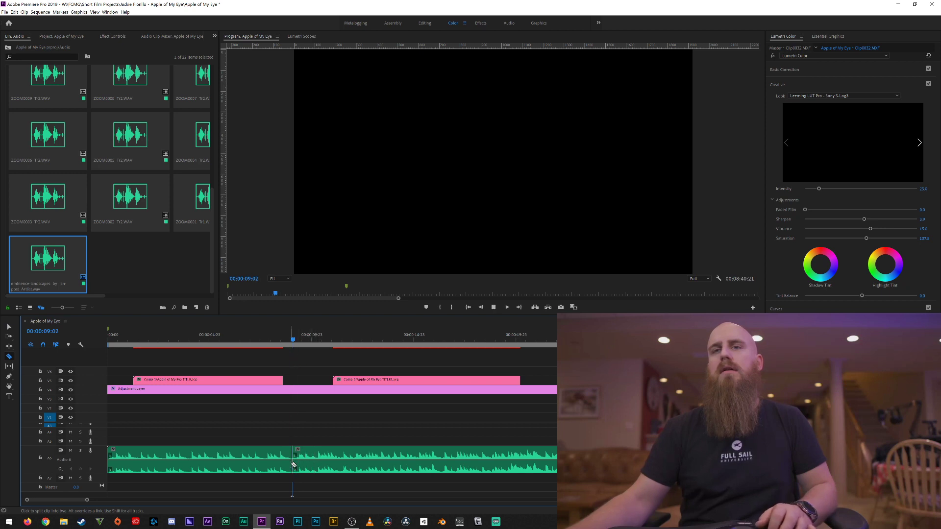
key(space)
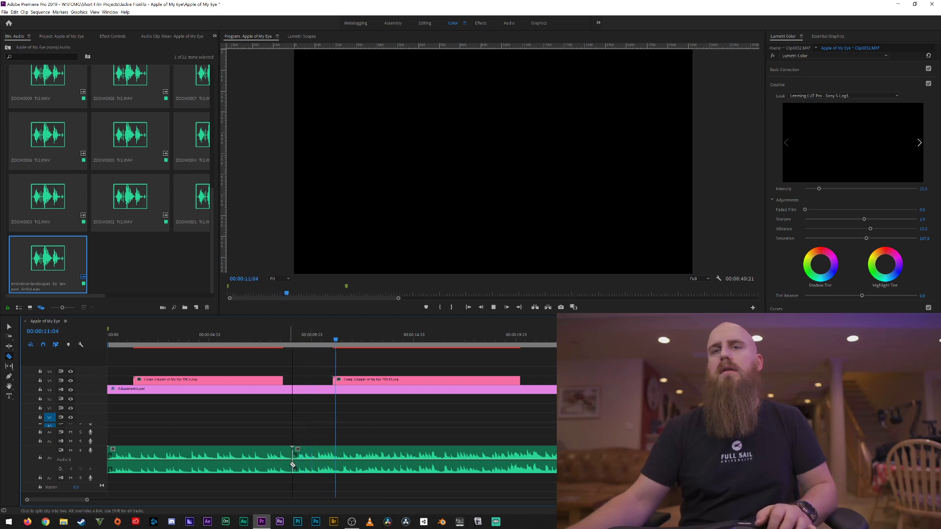
key(ctrl+z)
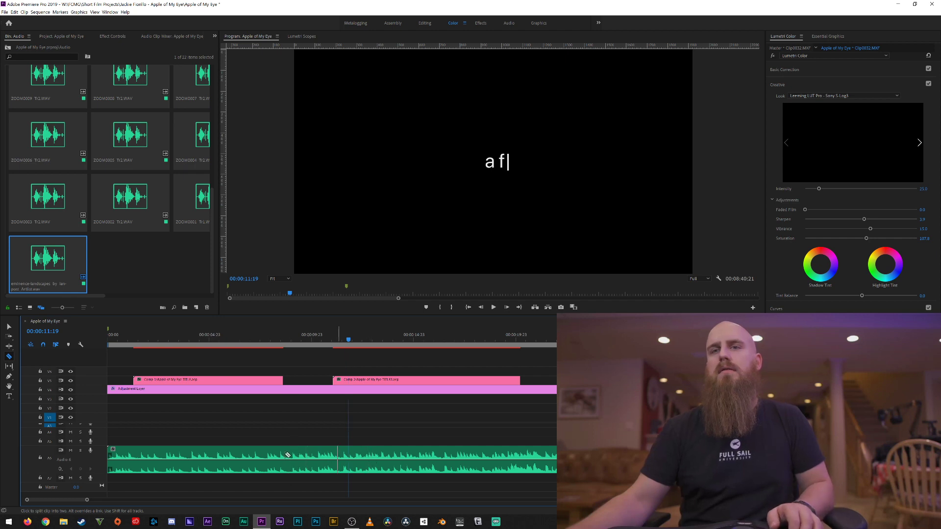
Split the music at the end of the first title and shortly after the second title starts, and select the short piece between the cuts
click(267, 344)
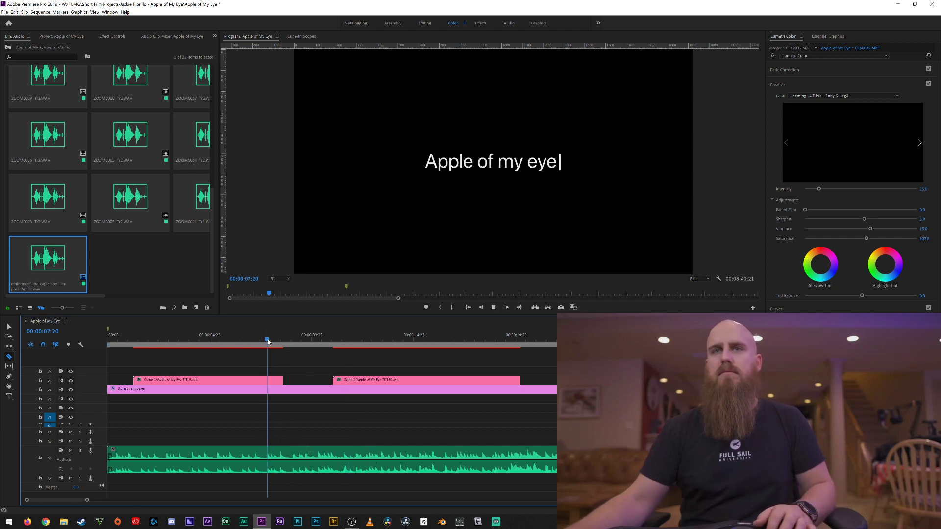
key(space)
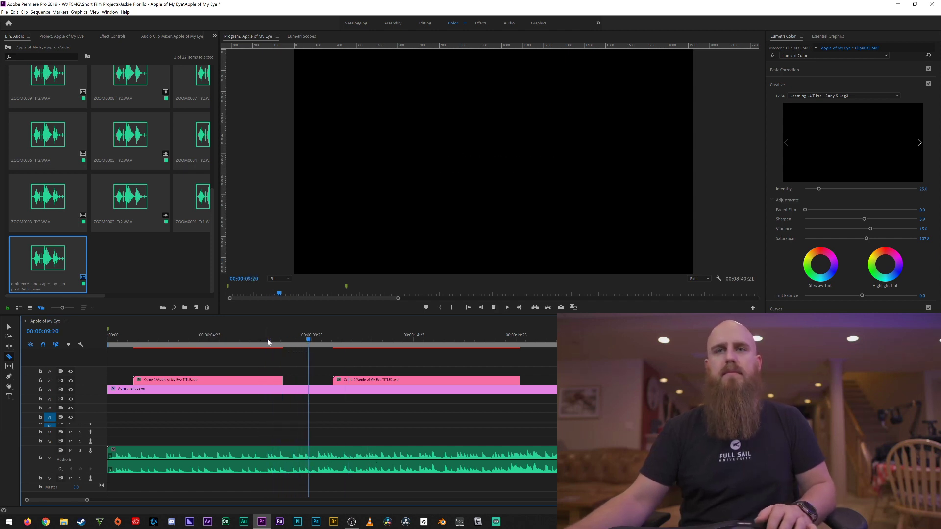
key(space)
click(283, 344)
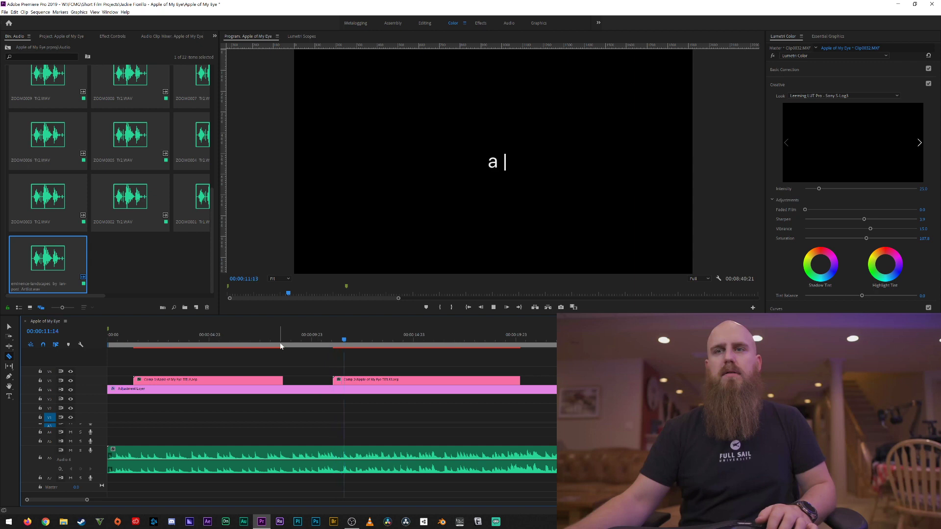
key(space)
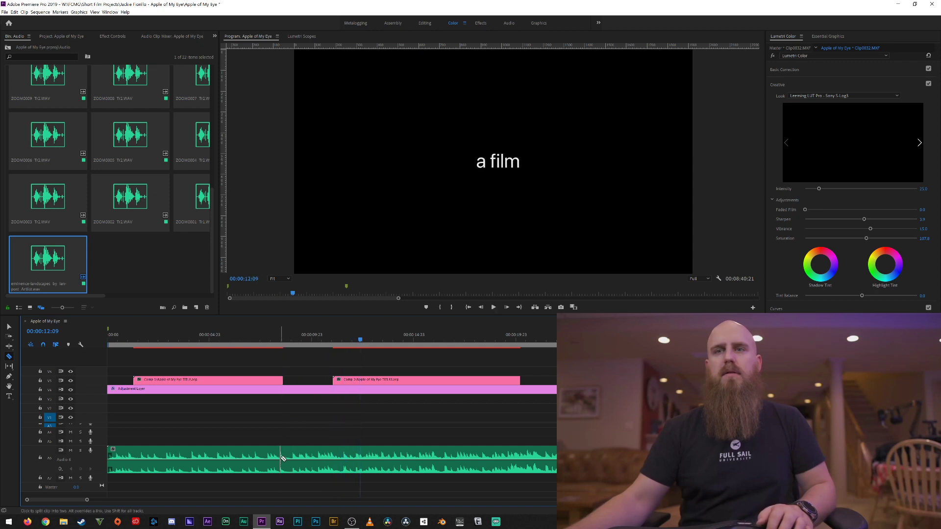
click(344, 466)
key(v)
click(321, 459)
Move the short music piece to about 00:01:55, on the audio track above the long music clip, just after the scene ends
key(minus)
key(minus)
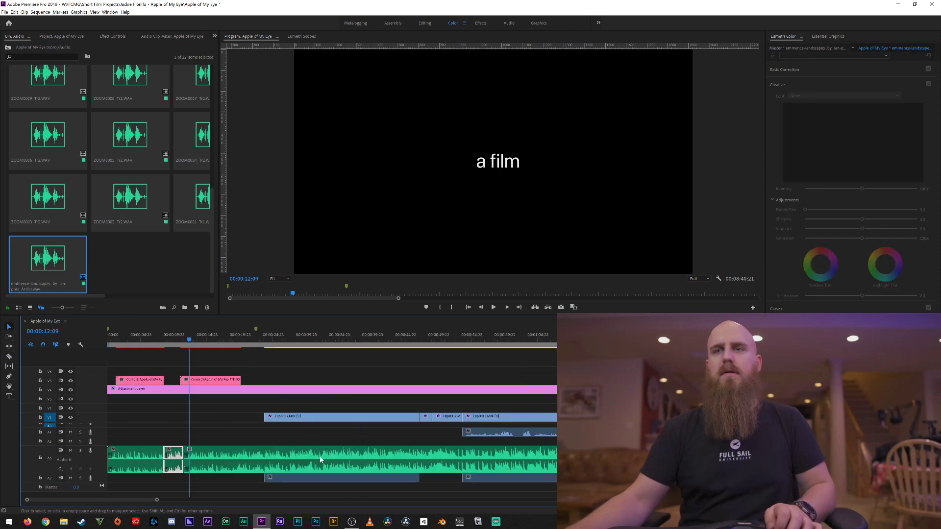
key(minus)
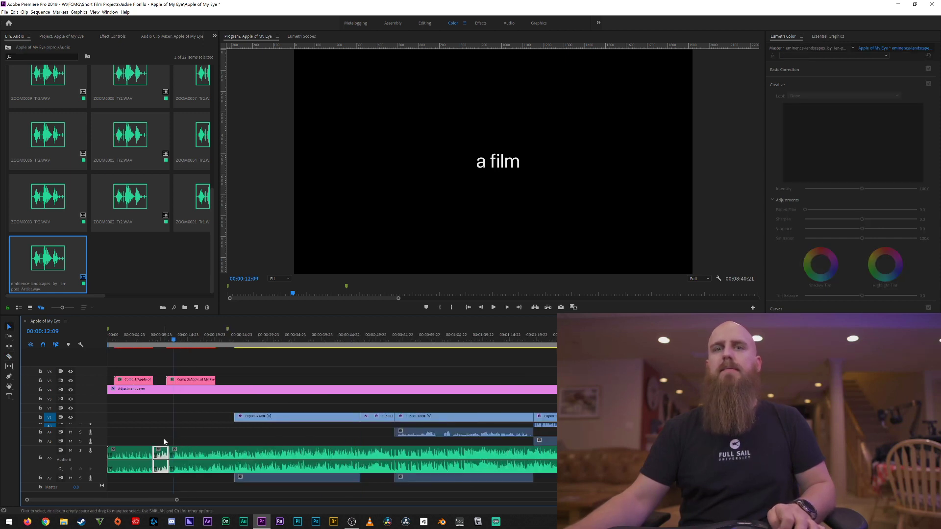
drag(162, 449, 235, 405)
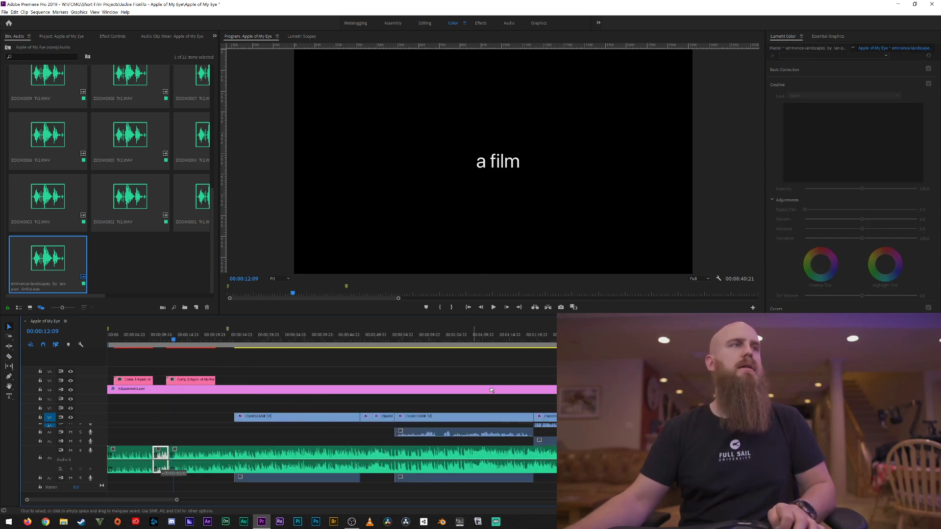
drag(506, 354, 711, 441)
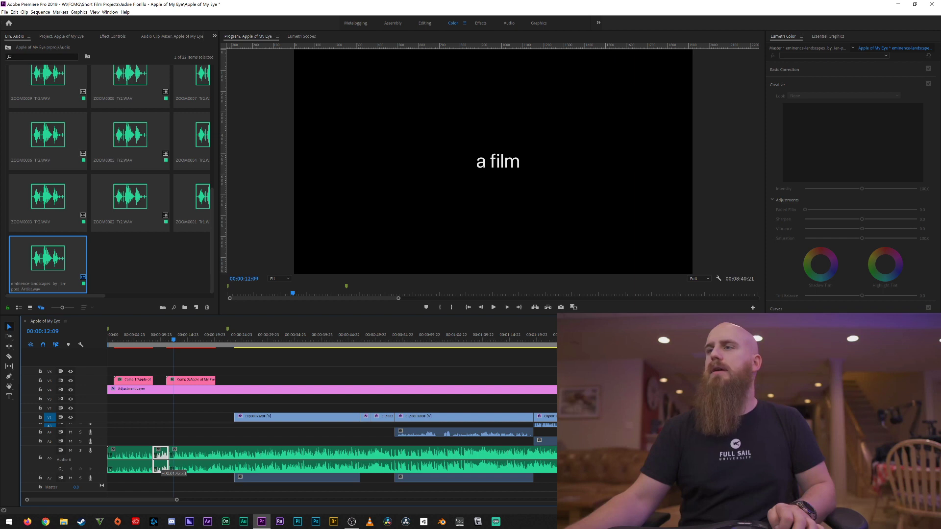
drag(673, 441, 710, 441)
scroll(711, 441, down, 3)
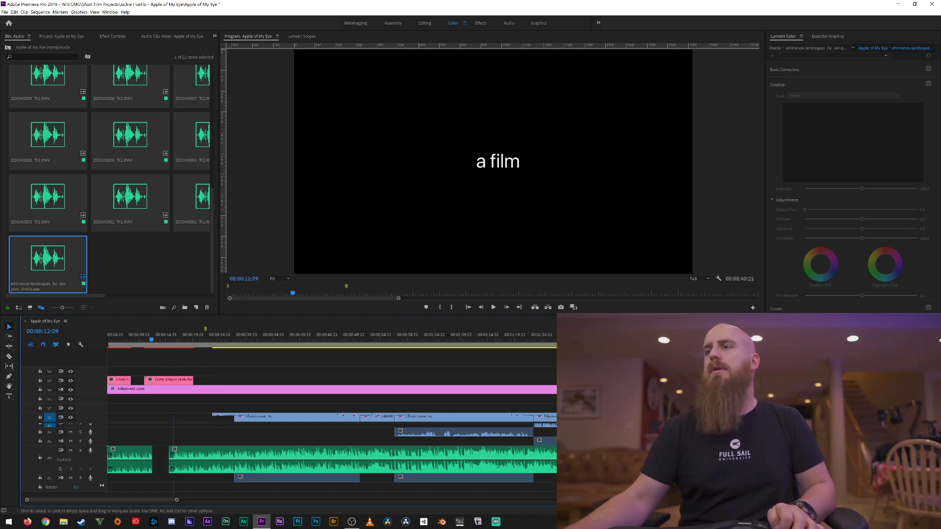
scroll(510, 477, down, 3)
mouse_move(515, 483)
mouse_down()
mouse_move(539, 485)
mouse_move(510, 477)
mouse_up()
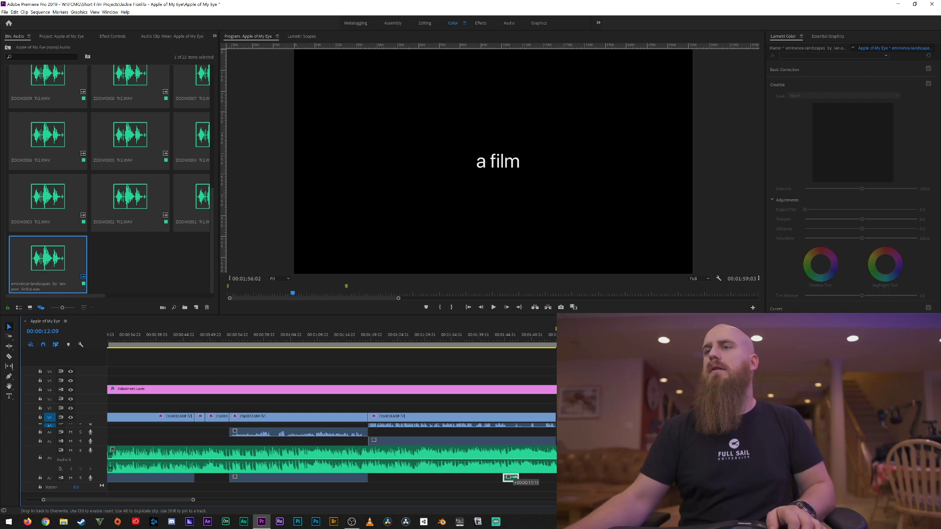
drag(509, 477, 509, 477)
key(=)
key(=)
key(=)
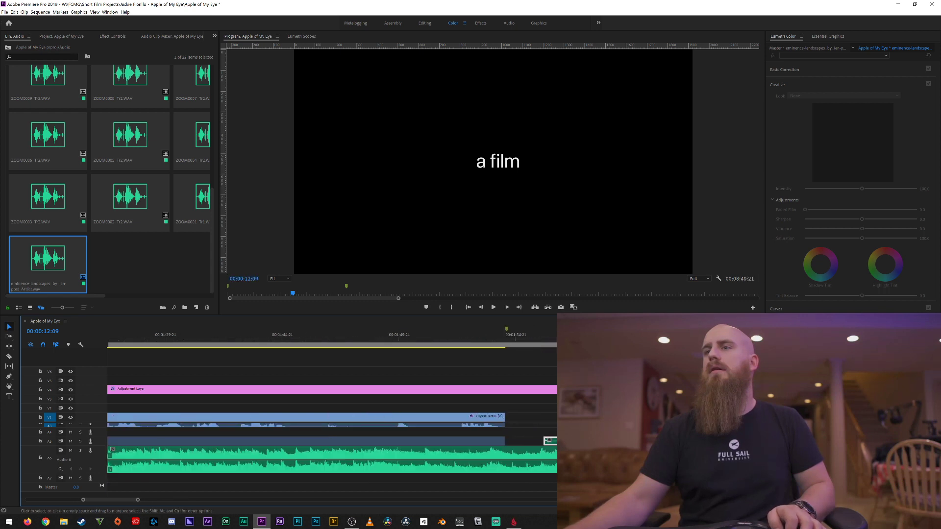
drag(550, 440, 541, 441)
Play the moved piece from 00:01:54:14 and delete the long remaining music clip on the track below it
click(508, 336)
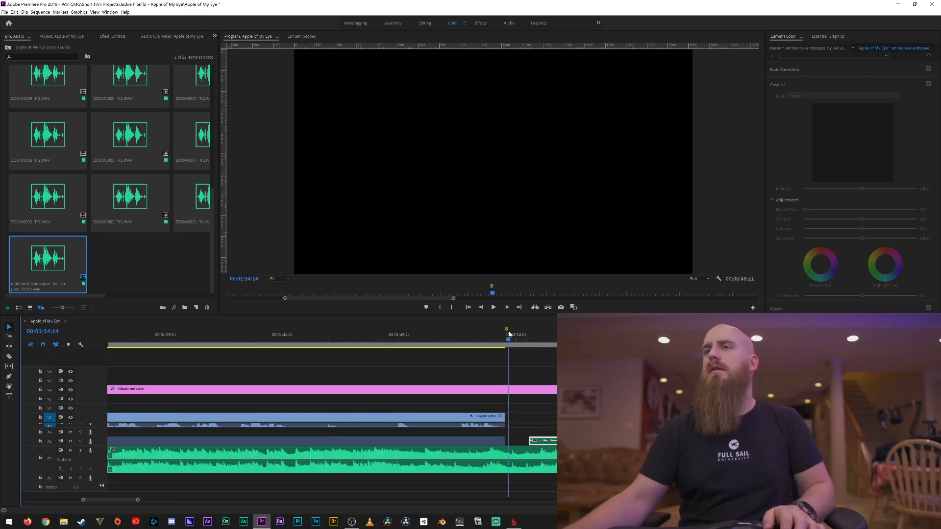
key(space)
key(space)
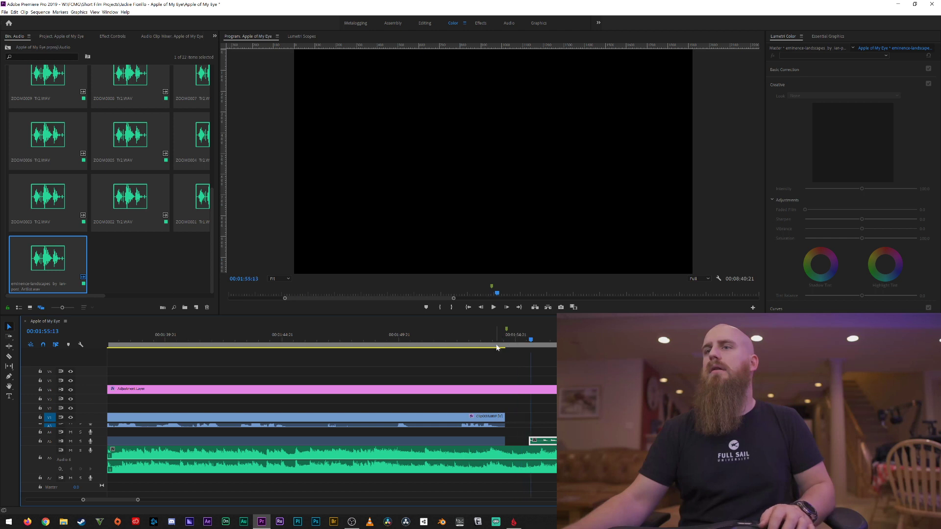
click(510, 451)
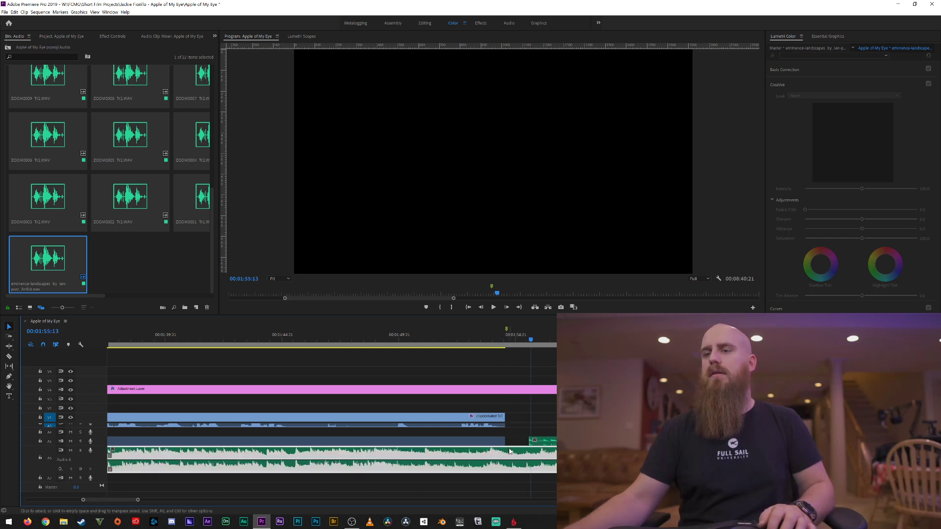
key(Delete)
Play the transition from about 00:01:55 into the next scene to check the short music piece
key(space)
click(522, 345)
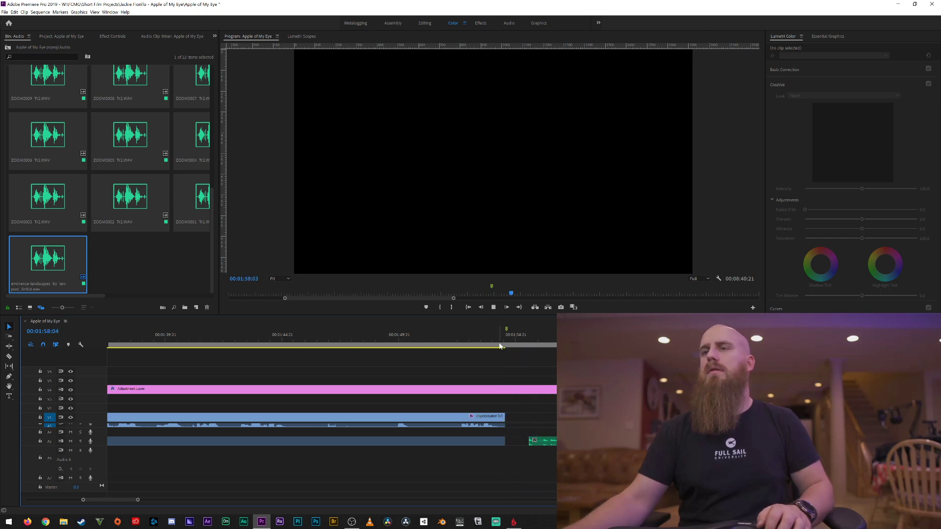
key(space)
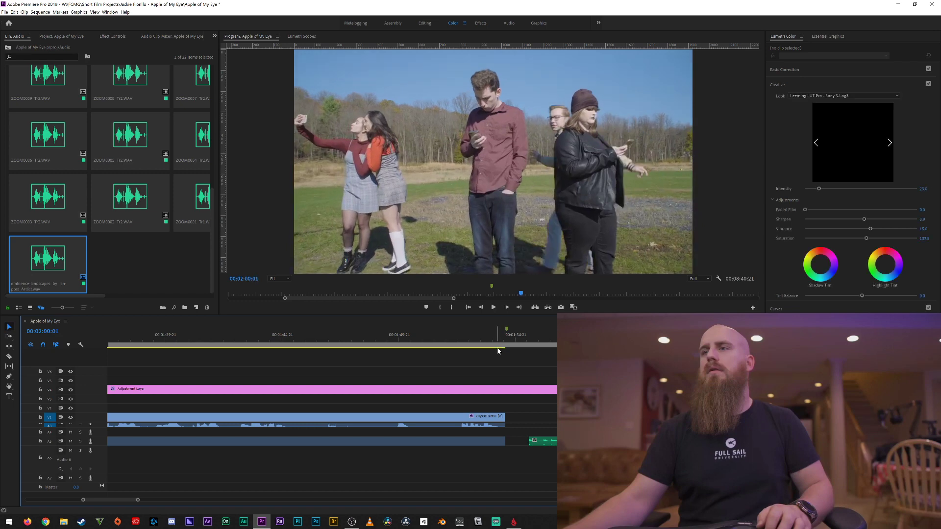
Move the short music piece slightly later in the gap between the two scenes and replay the transition
scroll(548, 418, down, 3)
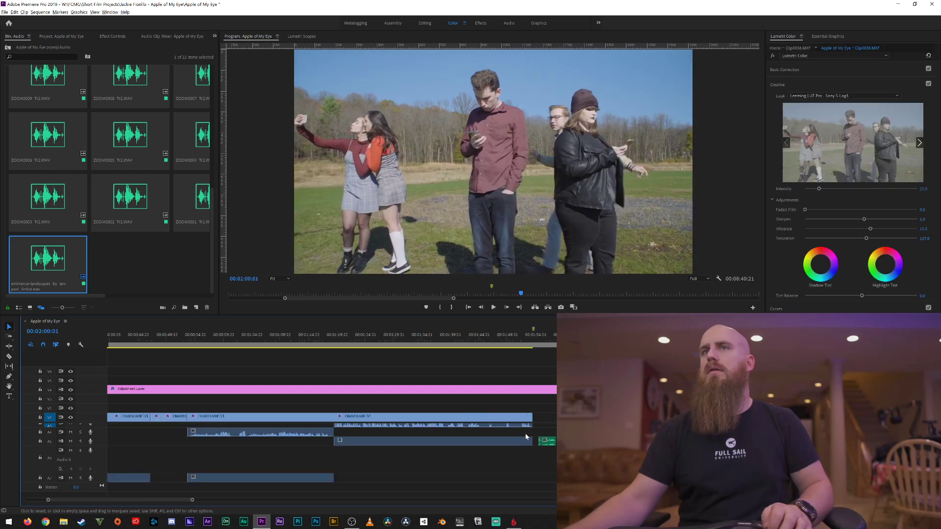
click(552, 444)
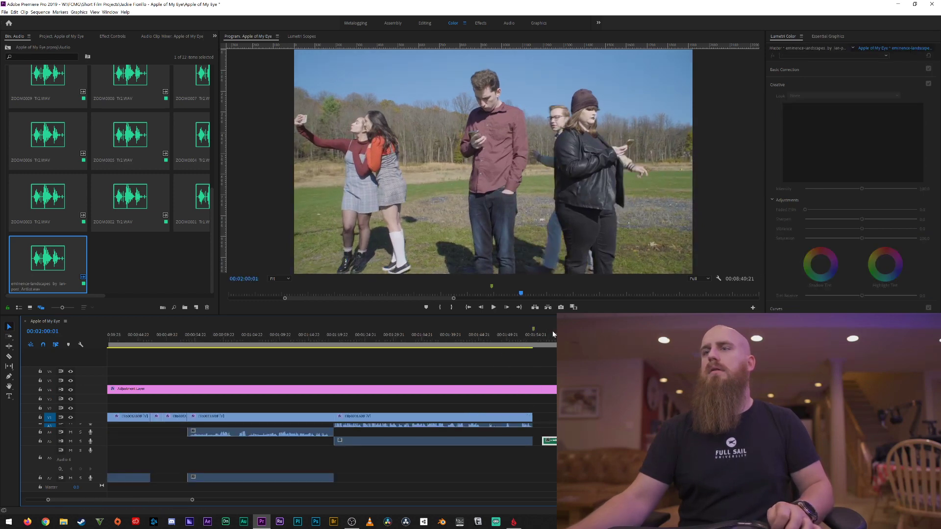
click(553, 335)
key(space)
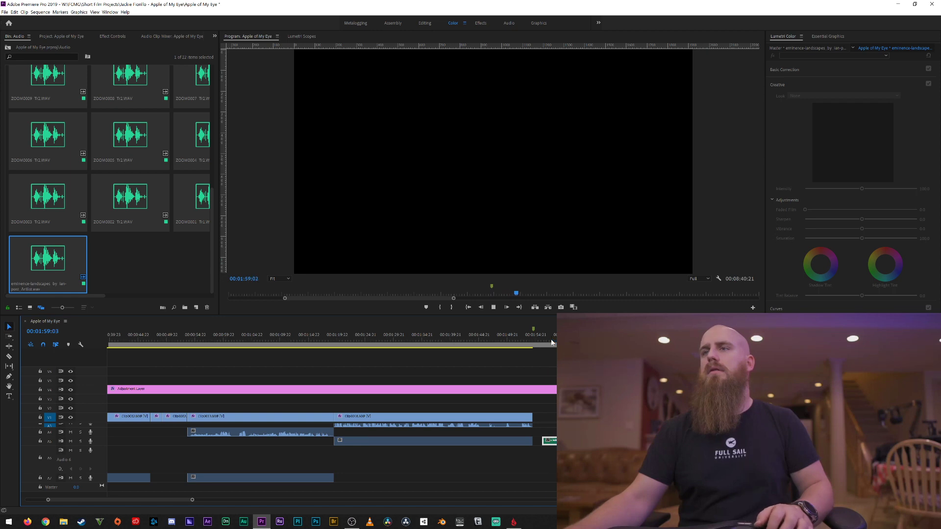
key(space)
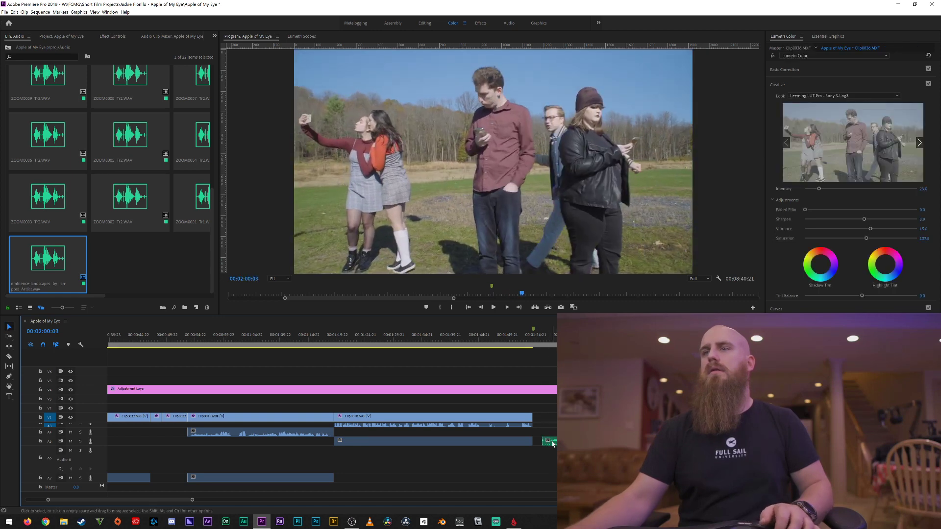
Delete the short music piece in the gap between the two scenes and show the whole sequence
key(Delete)
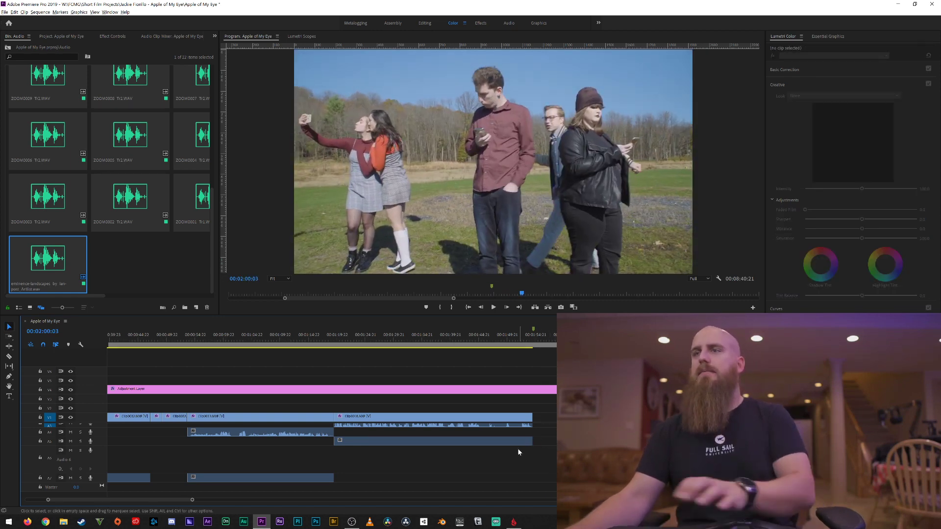
key(backslash)
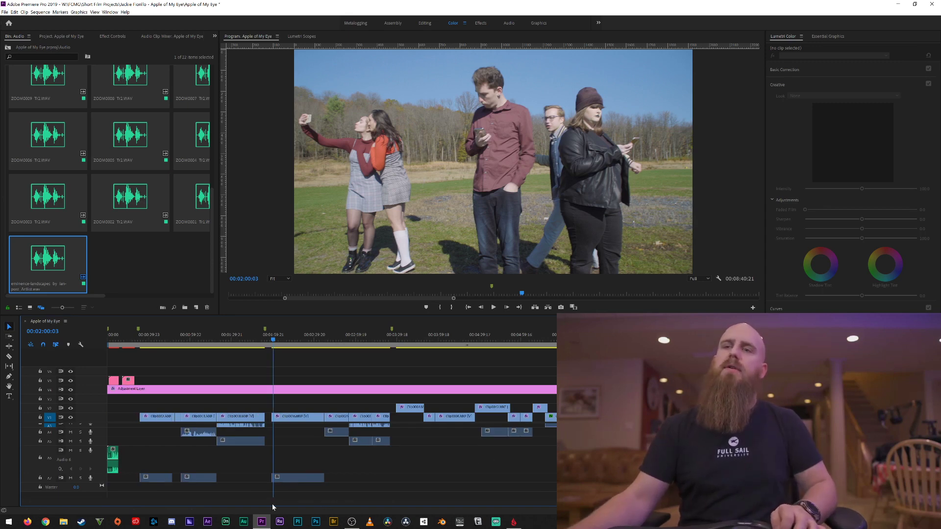
mouse_move(254, 499)
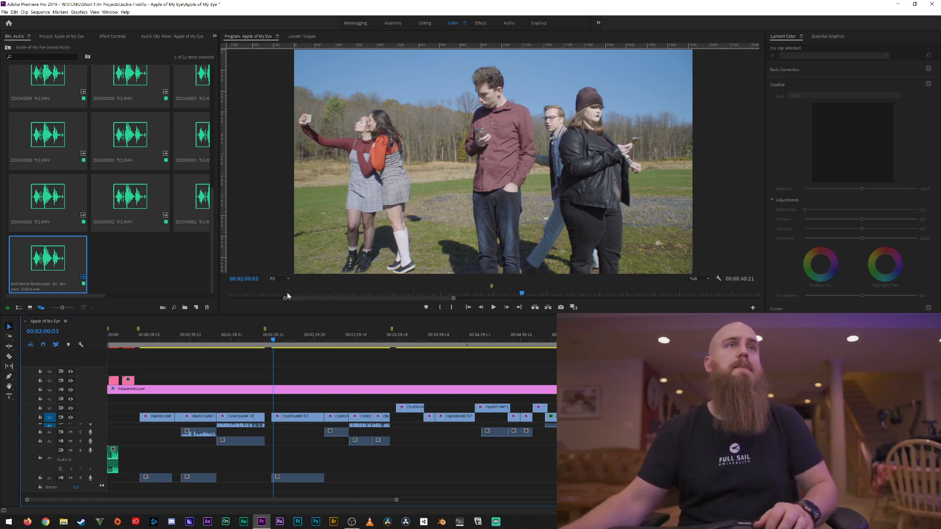
Look through the recordings in the audio bin and scrub the edit from the first scene to about 00:02:31
scroll(97, 235, up, 5)
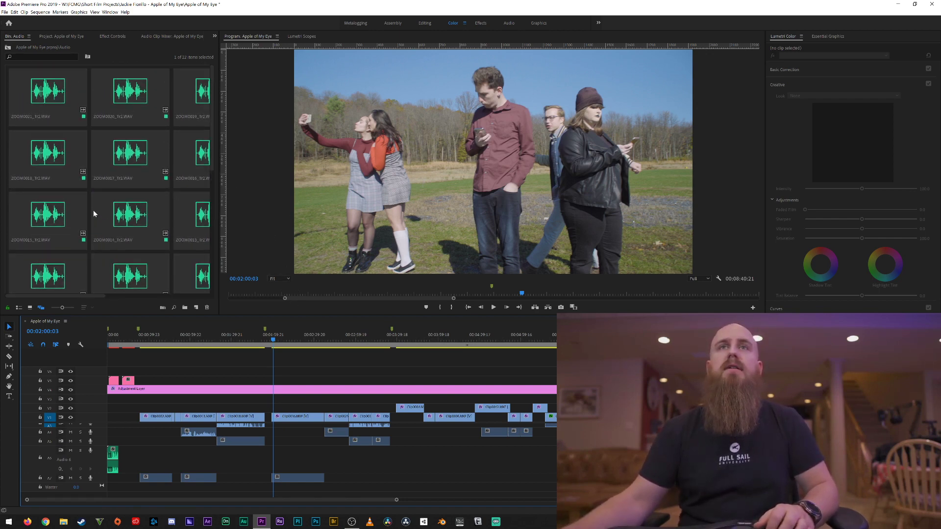
scroll(93, 210, down, 5)
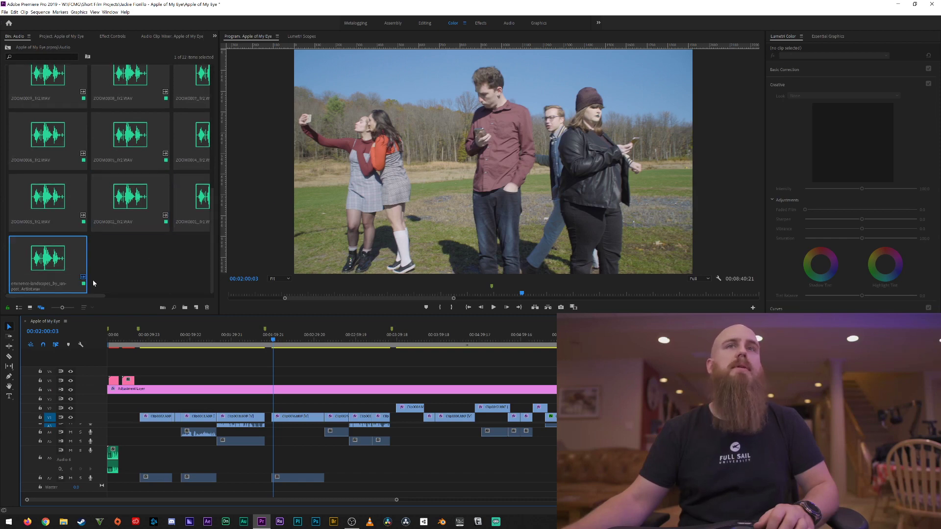
scroll(92, 294, right, 3)
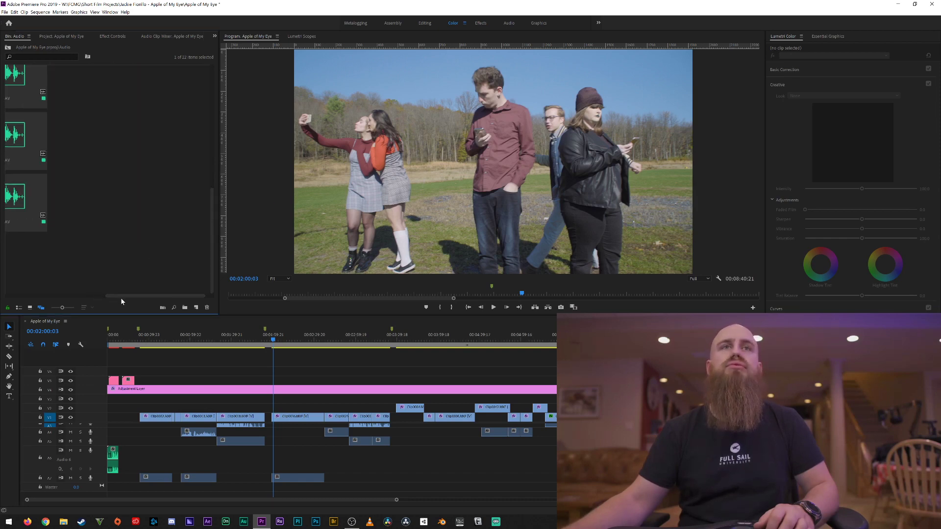
drag(120, 295, 22, 292)
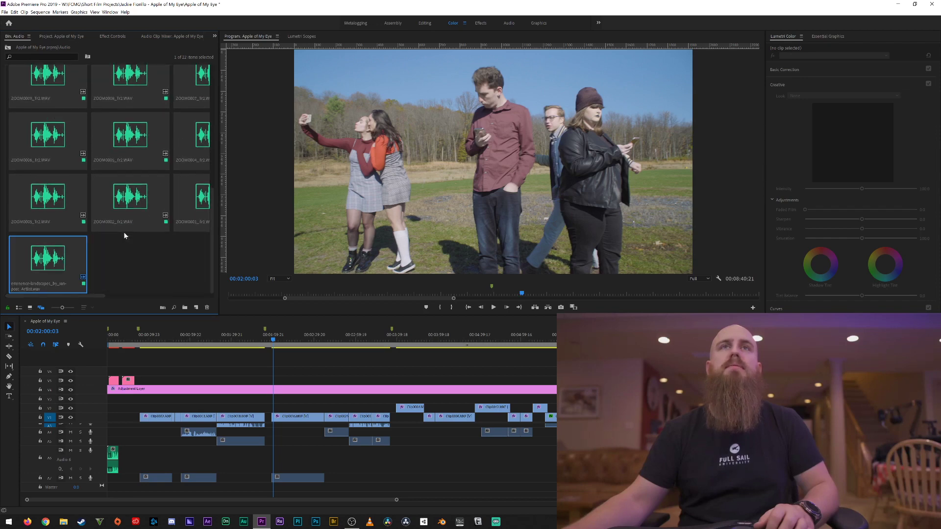
scroll(123, 234, up, 3)
scroll(124, 234, up, 2)
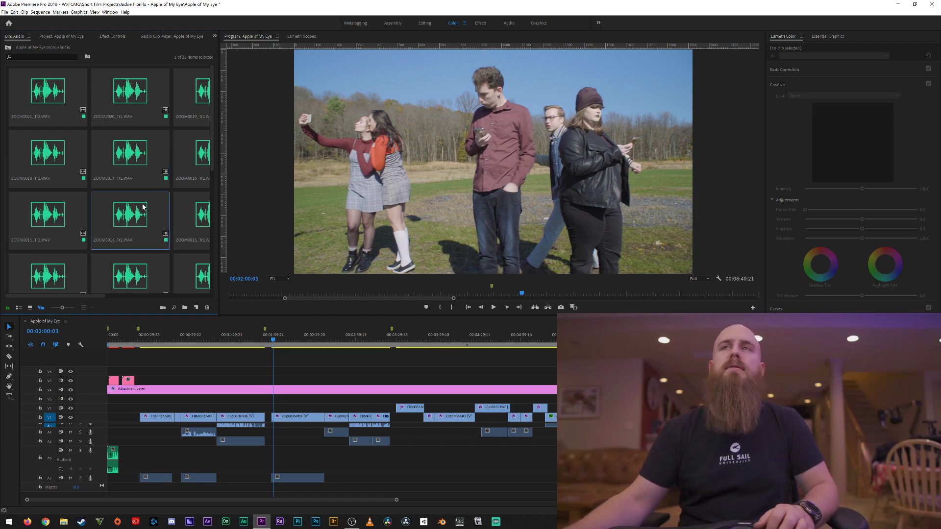
click(155, 347)
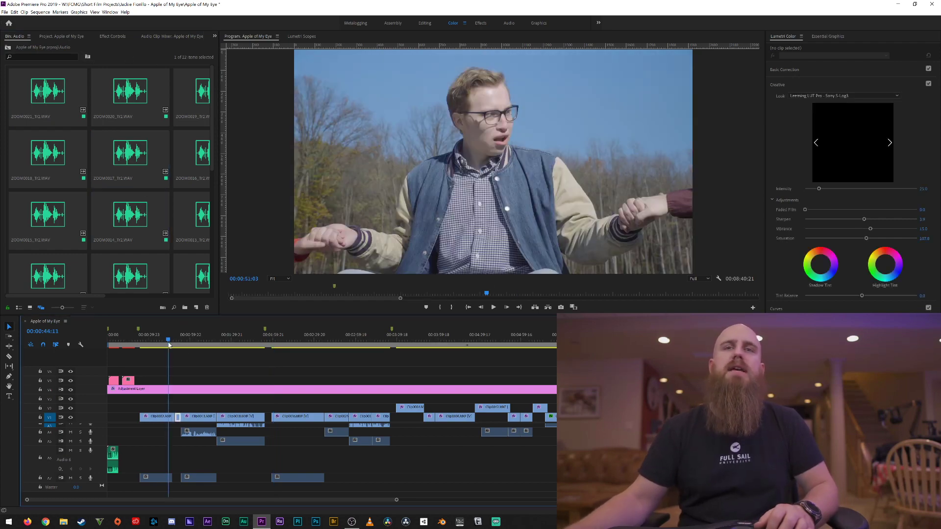
drag(155, 346, 318, 327)
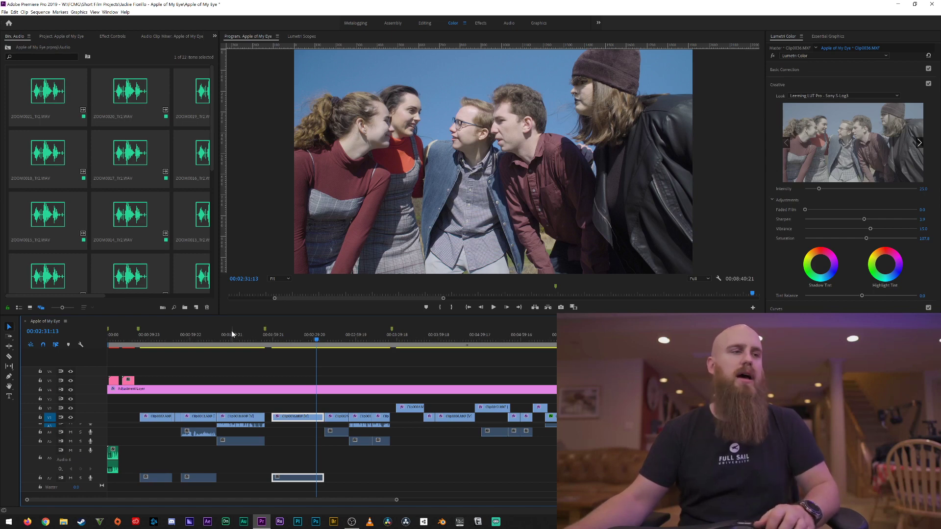
Delete the remaining music clip under the opening titles and save the project
key(minus)
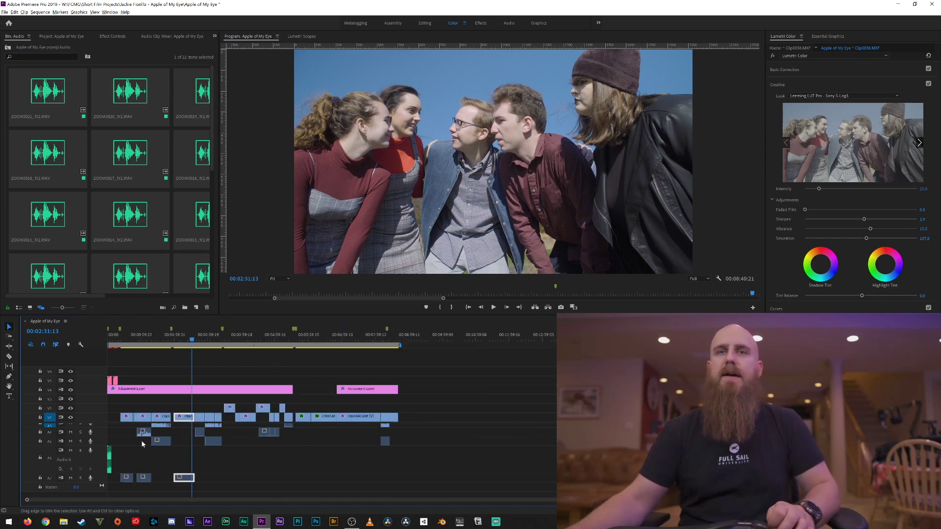
click(110, 453)
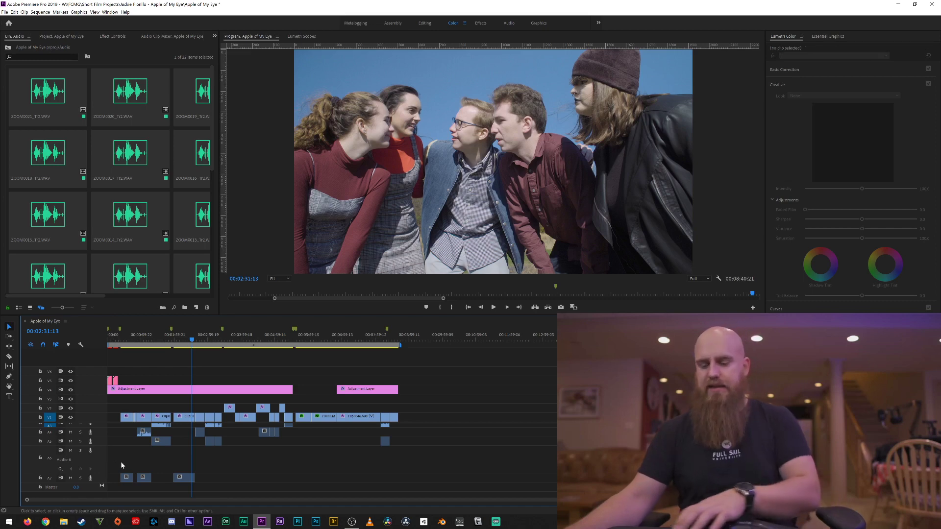
key(ctrl+s)
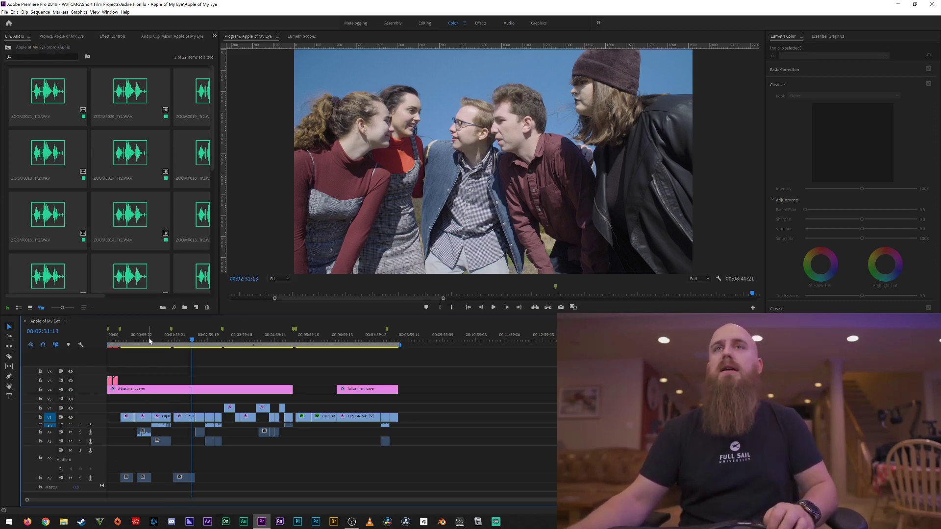
Close the saved project by quitting Premiere Pro
scroll(132, 350, up, 5)
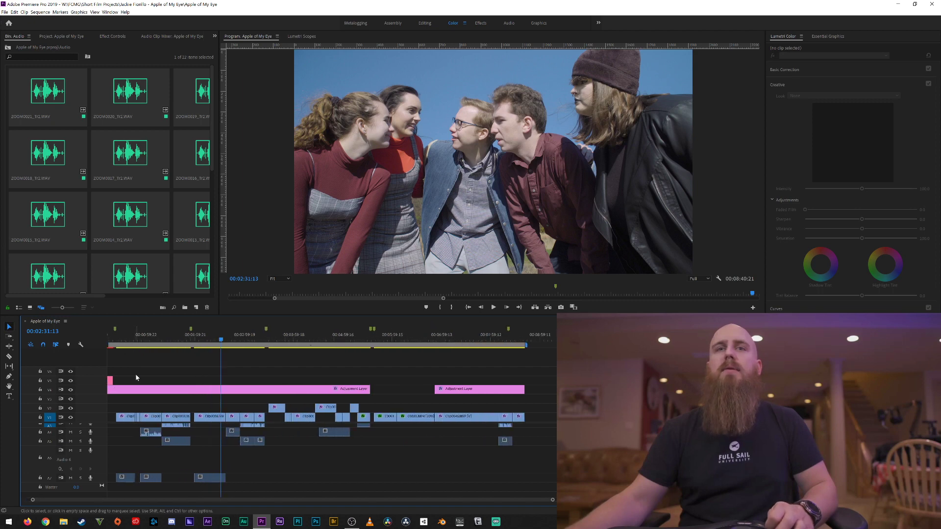
scroll(140, 423, up, 1)
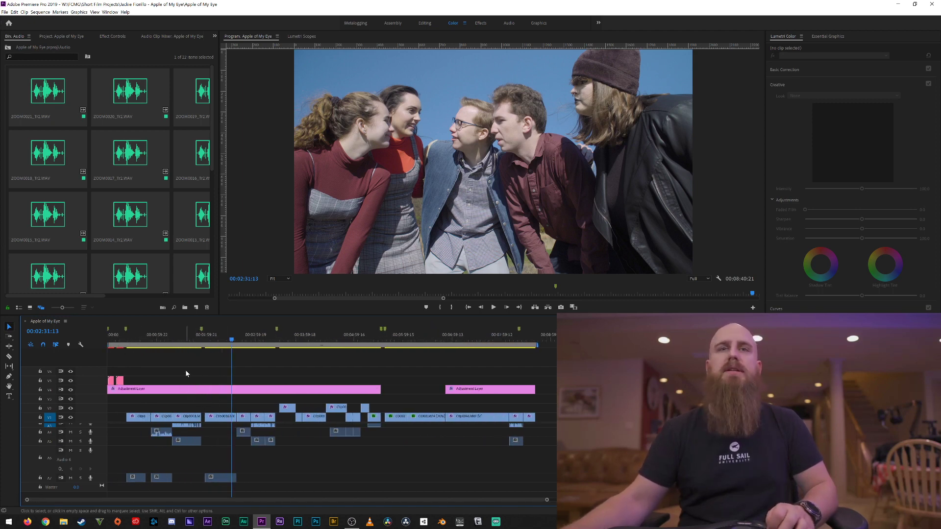
click(153, 219)
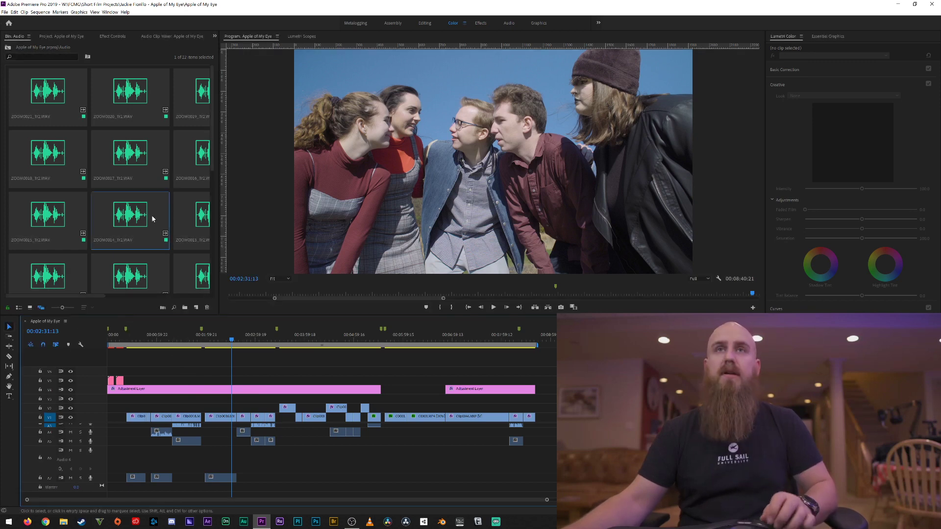
click(158, 99)
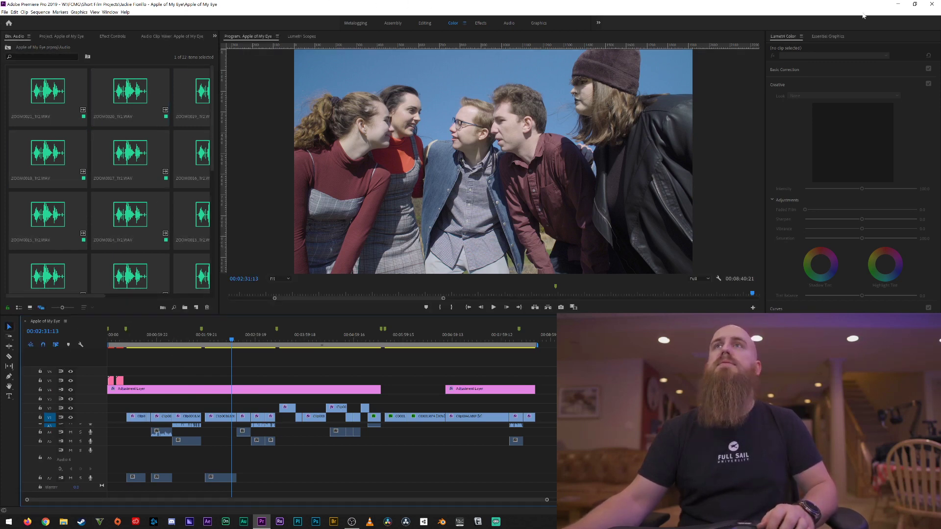
click(931, 6)
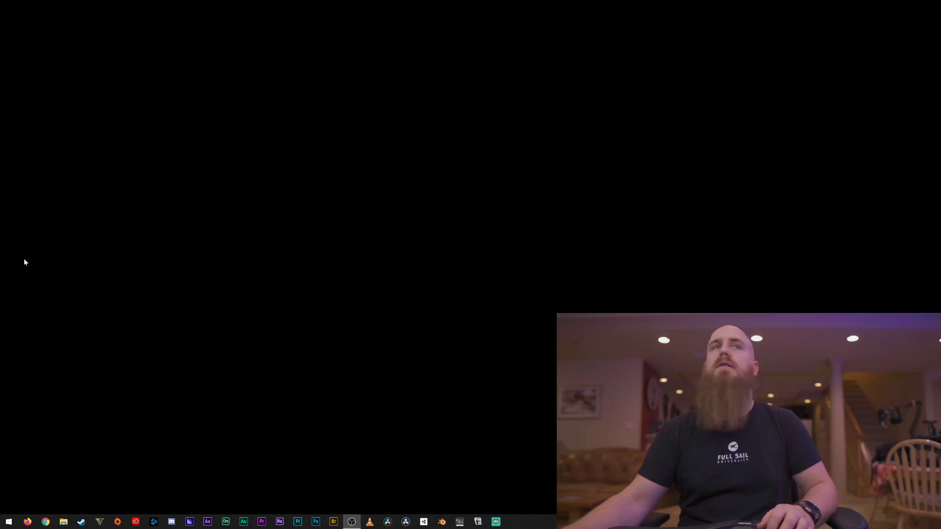